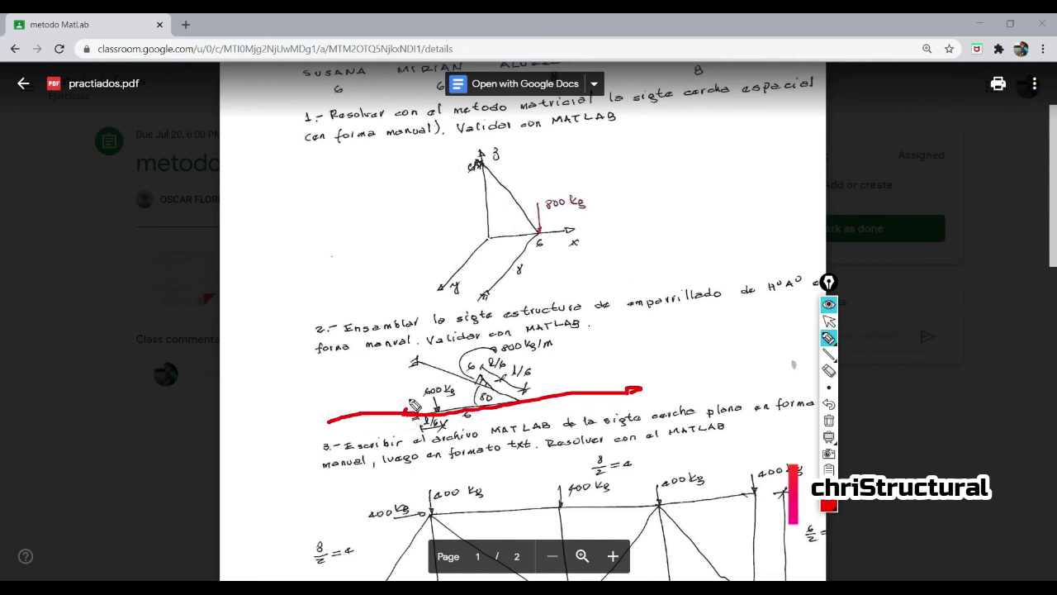
pyautogui.moveTo(404, 413); pyautogui.dragTo(438, 283)
pyautogui.moveTo(458, 220)
pyautogui.mouseDown()
pyautogui.moveTo(471, 220)
pyautogui.moveTo(466, 248)
pyautogui.mouseUp()
pyautogui.moveTo(647, 375)
pyautogui.mouseDown()
pyautogui.moveTo(666, 393)
pyautogui.moveTo(666, 375)
pyautogui.mouseUp()
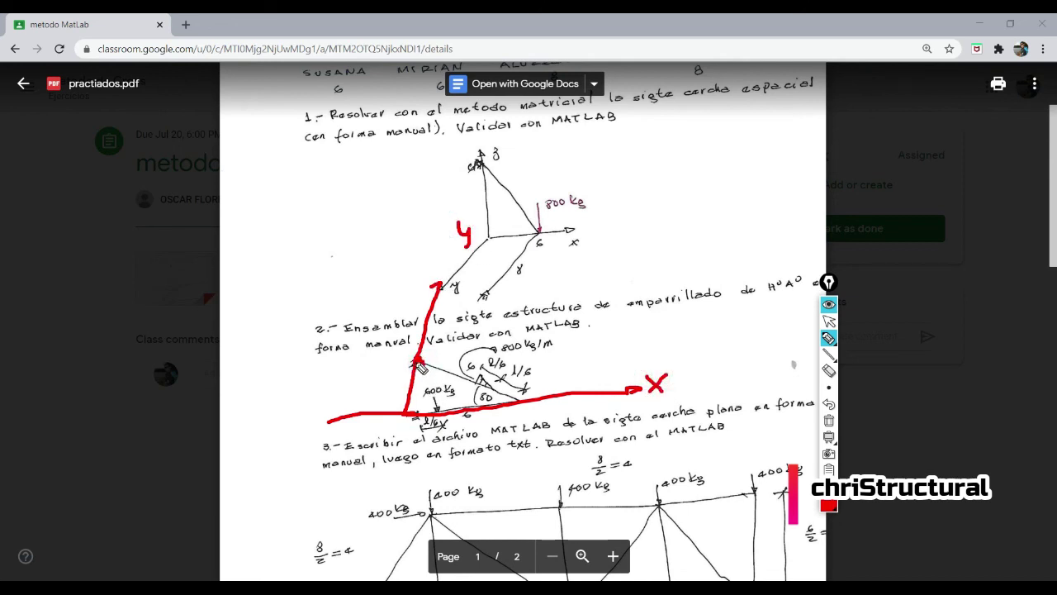
pyautogui.click(830, 404)
pyautogui.click(829, 404)
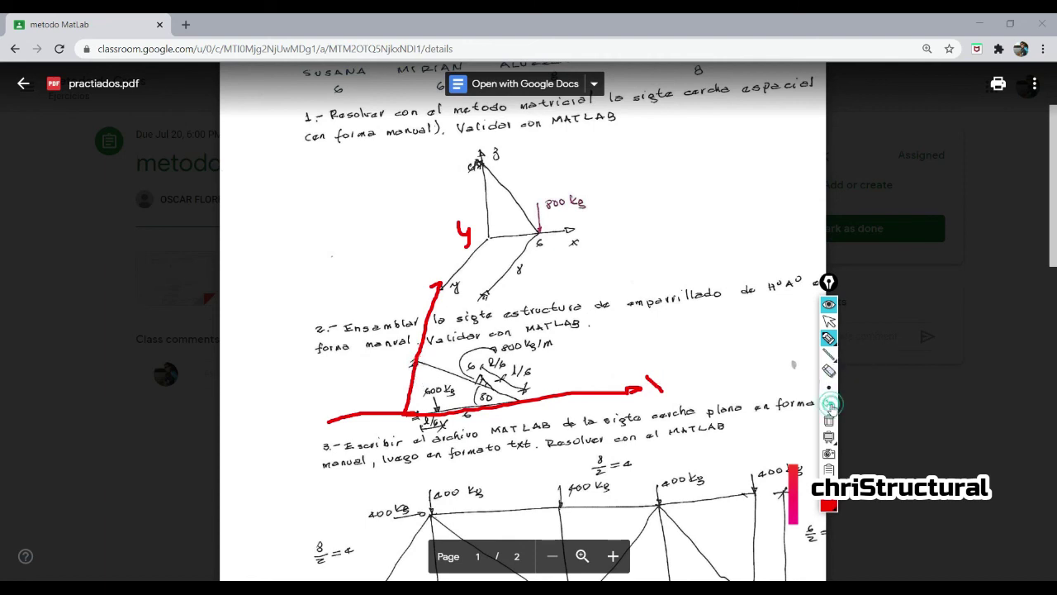
pyautogui.click(829, 404)
pyautogui.click(829, 405)
pyautogui.click(830, 405)
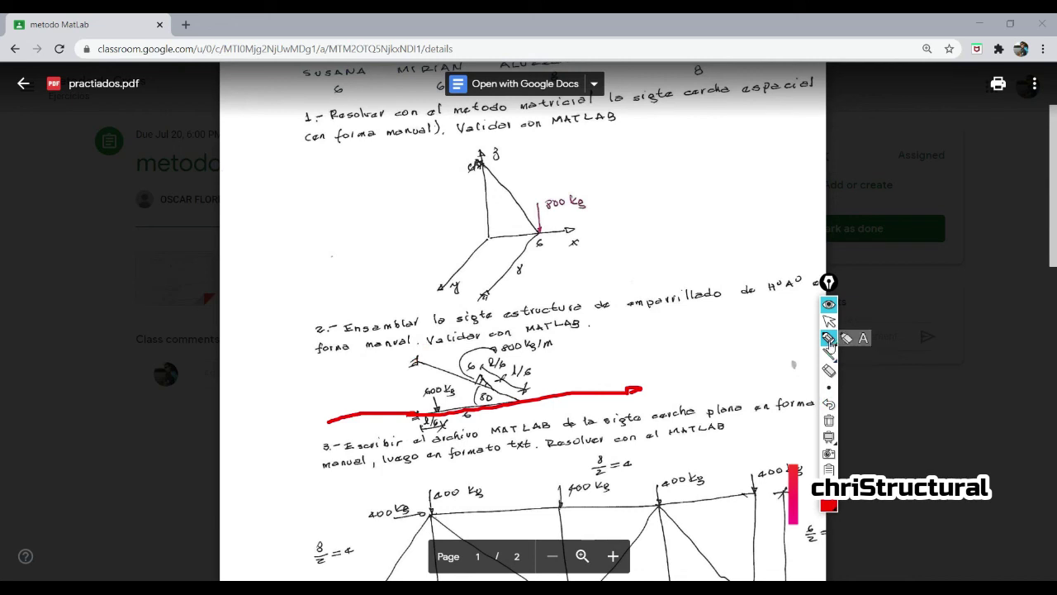
# Draw red Y and Z axes from the lower-left support of the exercise 2 sketch and label the X, Y and Z axes.
pyautogui.click(831, 337)
pyautogui.moveTo(411, 414); pyautogui.dragTo(391, 286)
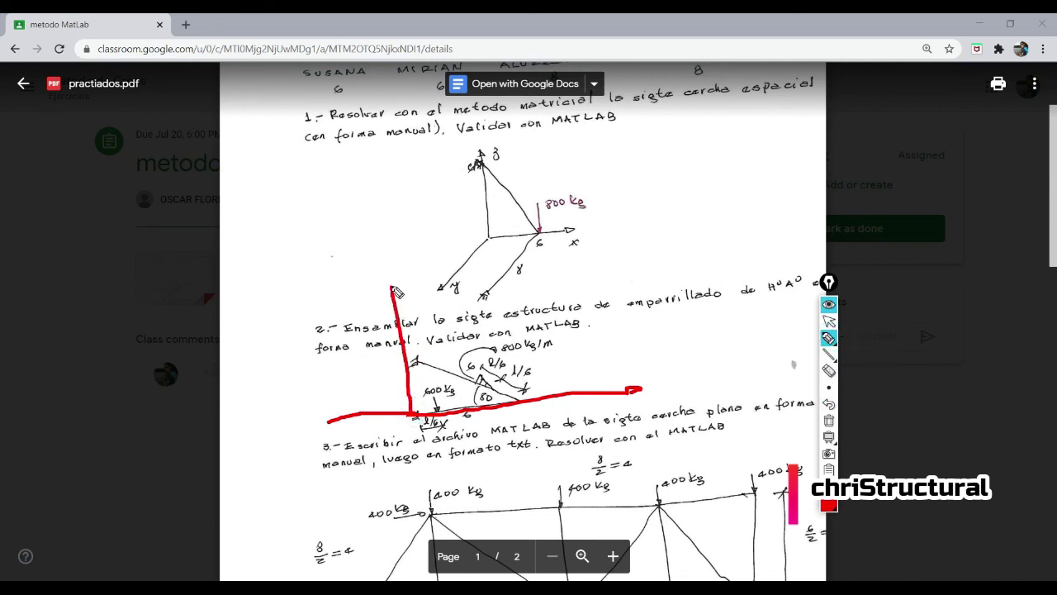
pyautogui.click(420, 361)
pyautogui.moveTo(384, 291); pyautogui.dragTo(393, 291)
pyautogui.moveTo(382, 246); pyautogui.dragTo(396, 259)
pyautogui.moveTo(393, 245); pyautogui.dragTo(393, 268)
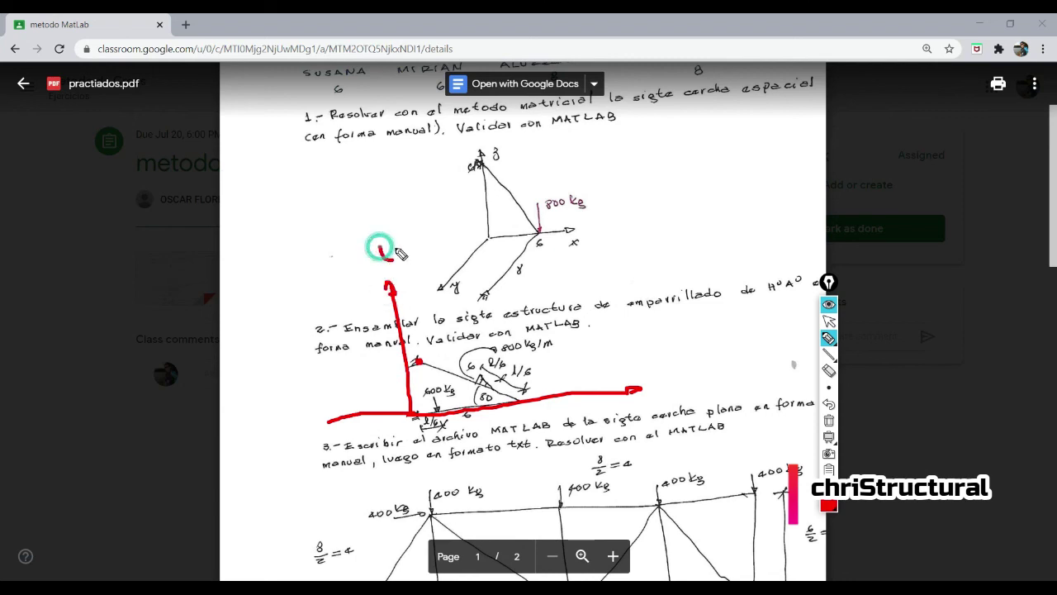
pyautogui.moveTo(660, 384); pyautogui.dragTo(678, 406)
pyautogui.moveTo(678, 383); pyautogui.dragTo(659, 406)
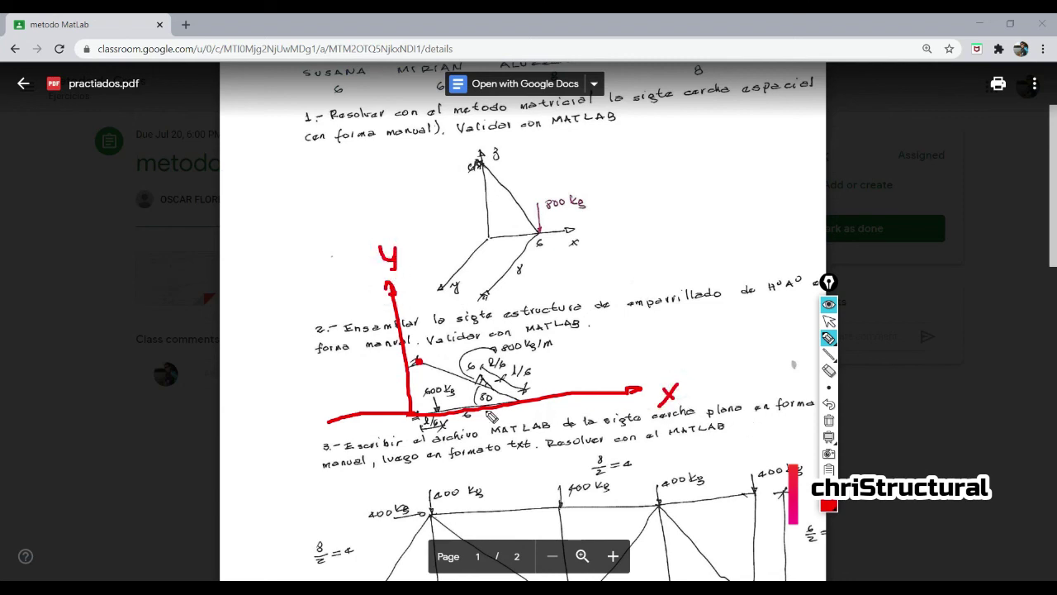
pyautogui.moveTo(413, 411)
pyautogui.mouseDown()
pyautogui.moveTo(313, 453)
pyautogui.moveTo(324, 505)
pyautogui.mouseUp()
# Clear all pen annotations and switch to the Excel workbook Libro1 to review the grillage diagram and the note beneath it.
pyautogui.click(829, 321)
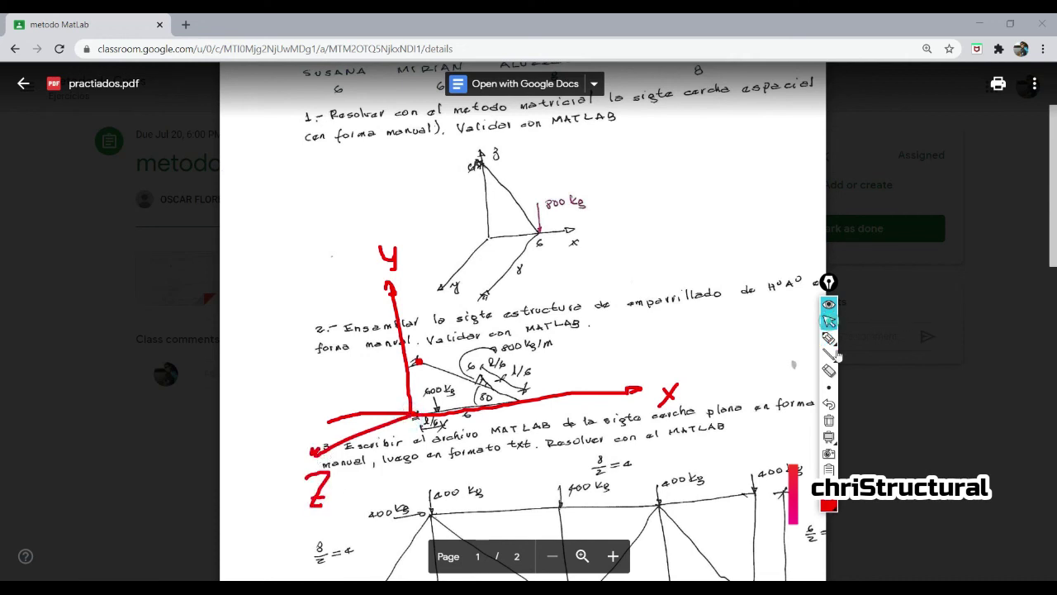
pyautogui.click(831, 422)
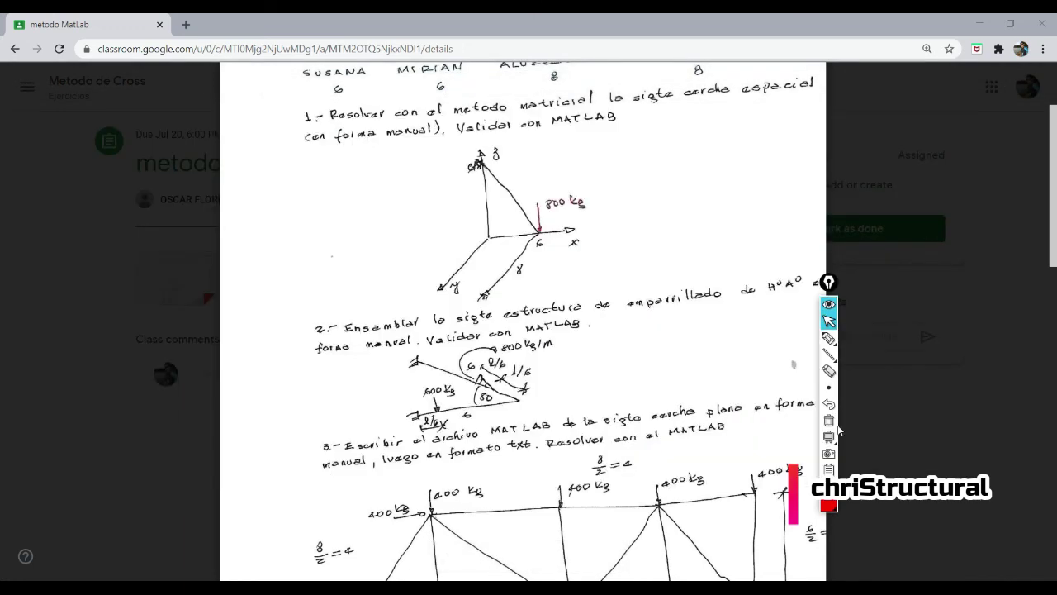
pyautogui.hotkey('alt', 'Tab')
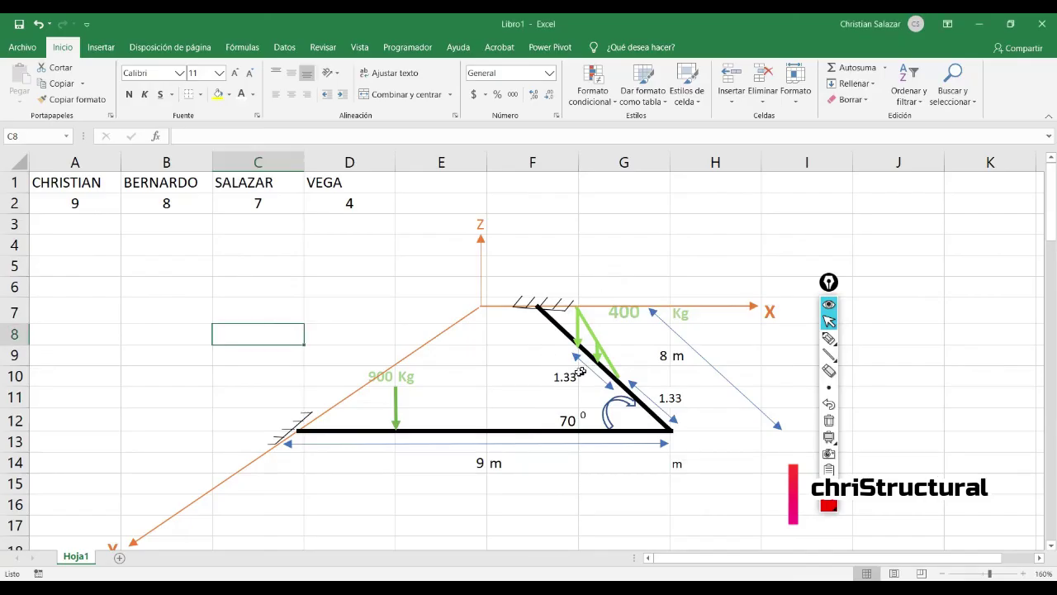
pyautogui.click(556, 519)
pyautogui.scroll(-2, 555, 522)
pyautogui.scroll(2, 554, 523)
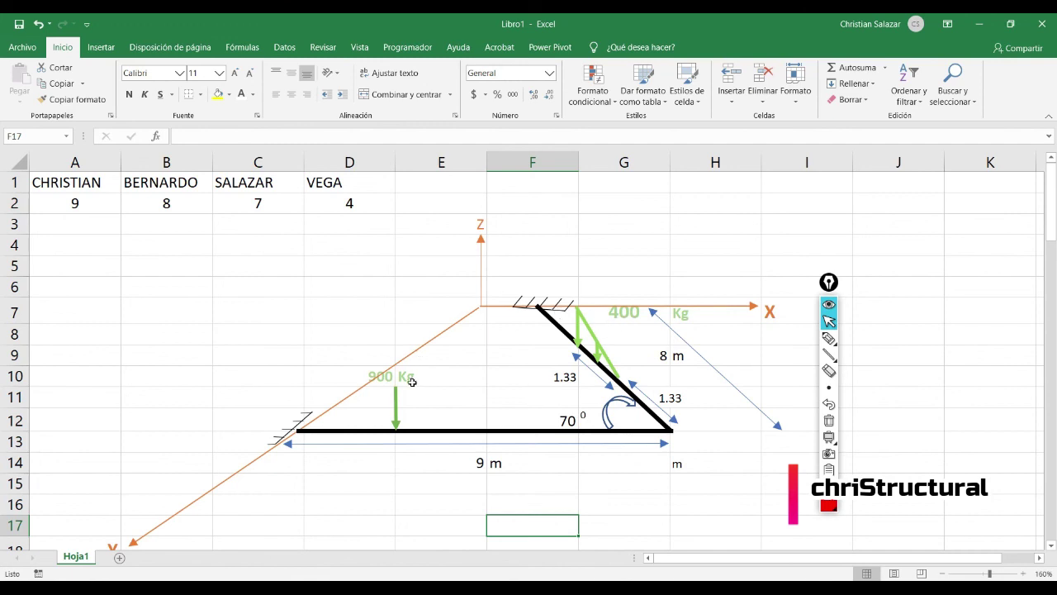
pyautogui.scroll(-2, 567, 393)
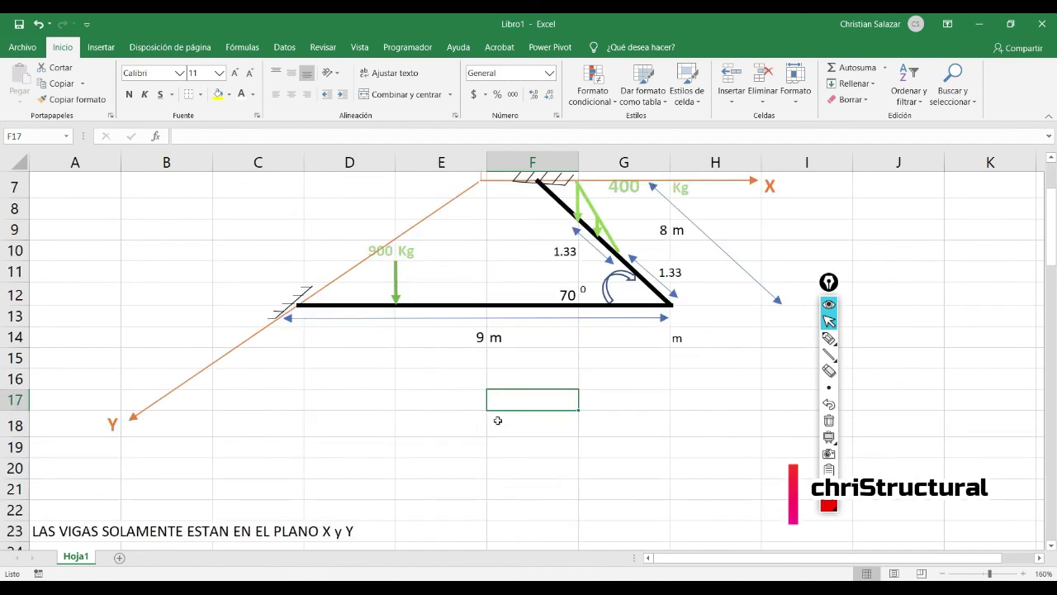
pyautogui.scroll(2, 561, 373)
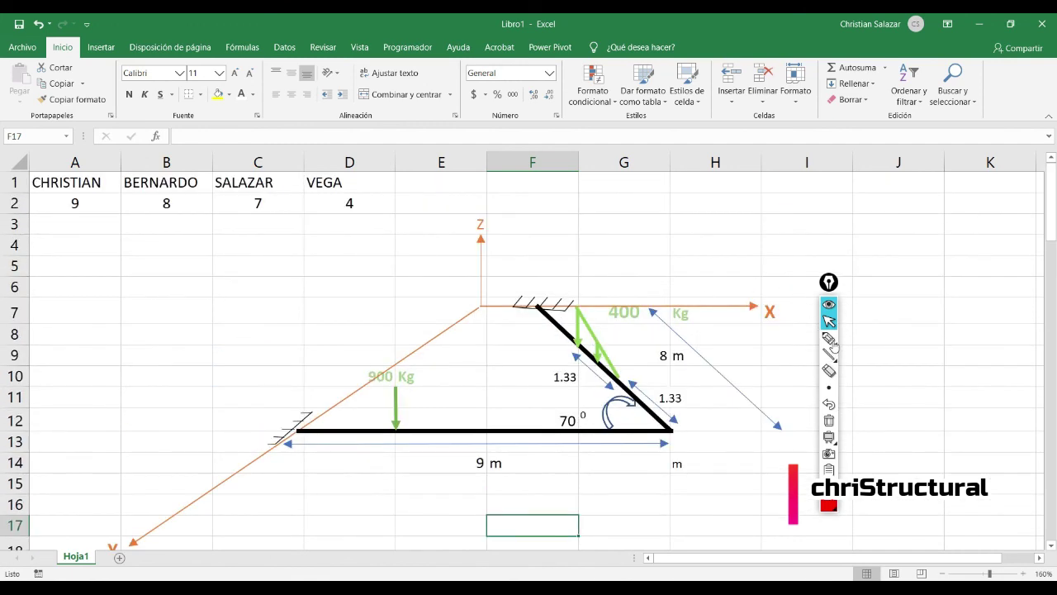
# Trace the diagram's X and Y axes in red and hatch the XY plane between them with diagonal strokes.
pyautogui.click(828, 339)
pyautogui.moveTo(473, 306); pyautogui.dragTo(741, 307)
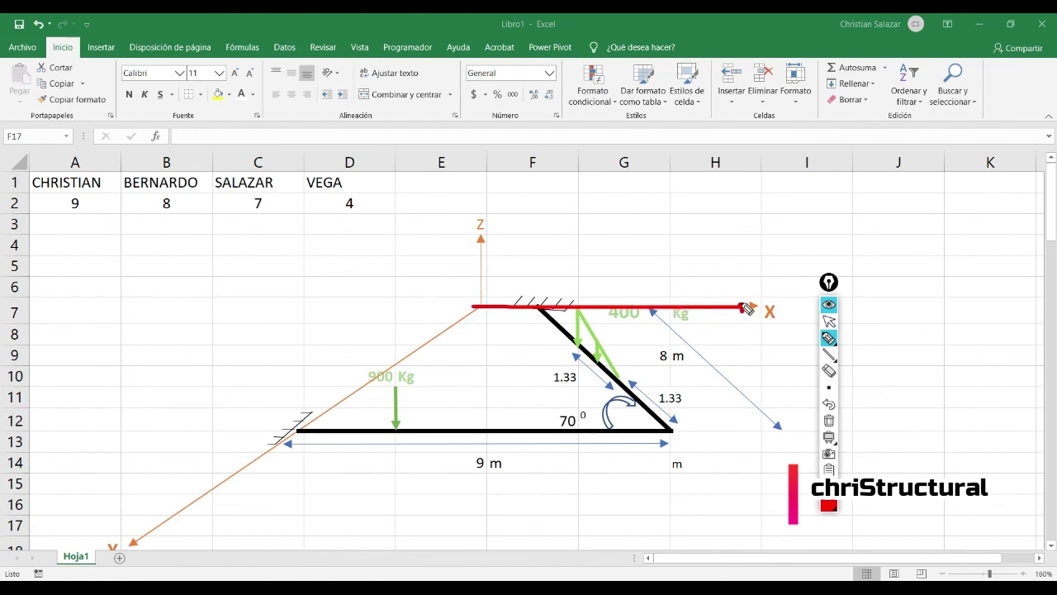
pyautogui.moveTo(479, 307); pyautogui.dragTo(158, 512)
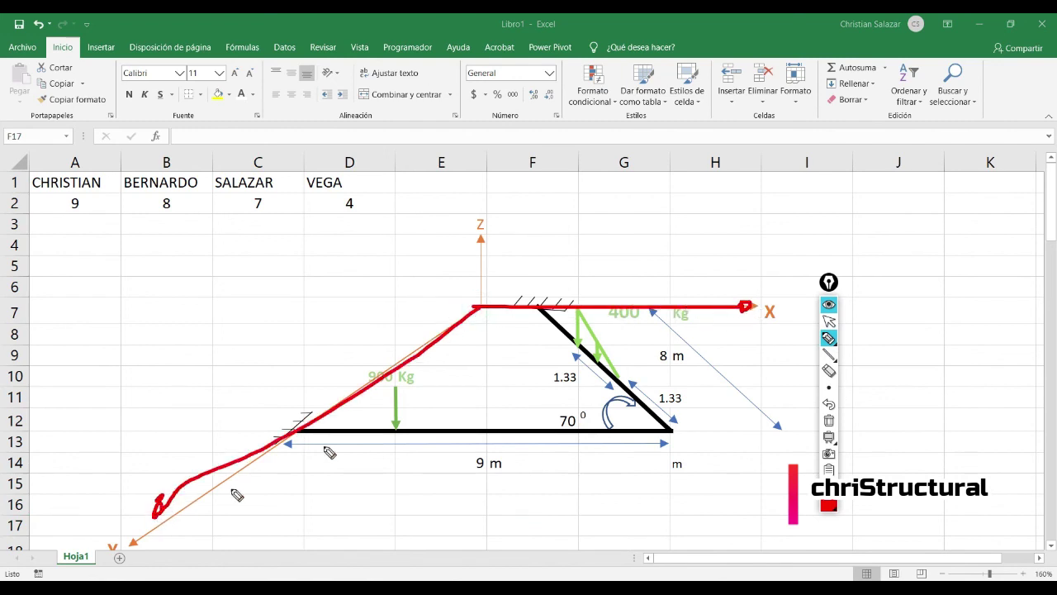
pyautogui.moveTo(500, 378); pyautogui.dragTo(349, 493)
pyautogui.moveTo(657, 337); pyautogui.dragTo(431, 500)
pyautogui.moveTo(768, 382); pyautogui.dragTo(578, 528)
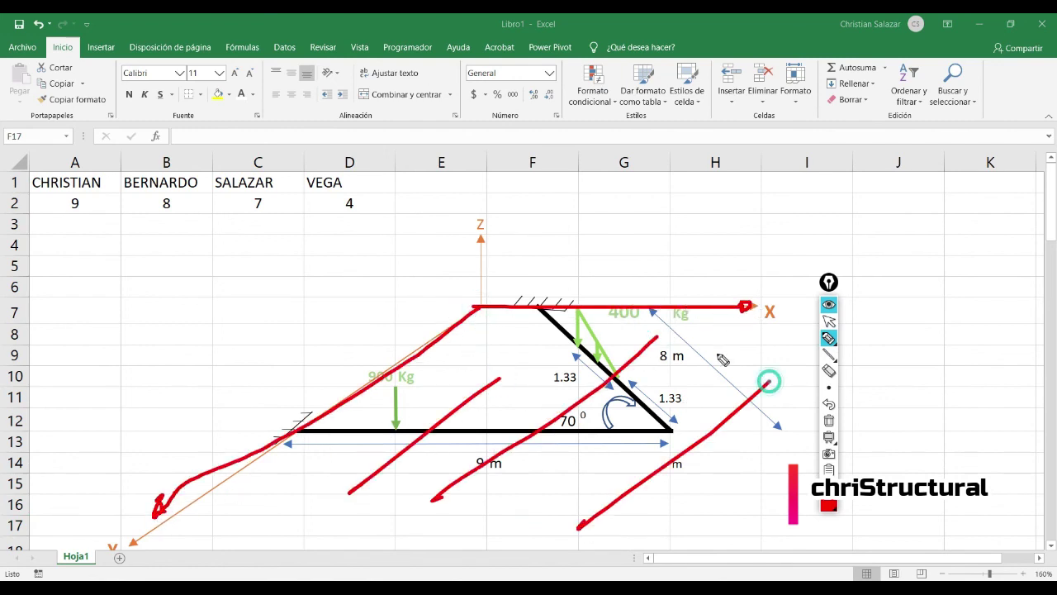
pyautogui.moveTo(698, 373); pyautogui.dragTo(357, 436)
pyautogui.moveTo(458, 349); pyautogui.dragTo(304, 477)
pyautogui.moveTo(495, 361); pyautogui.dragTo(360, 443)
# Clear the pen strokes and switch to the Word document analisis matricial 1-2020.docx, showing the local axes figures in section 5.1, maximized.
pyautogui.click(828, 320)
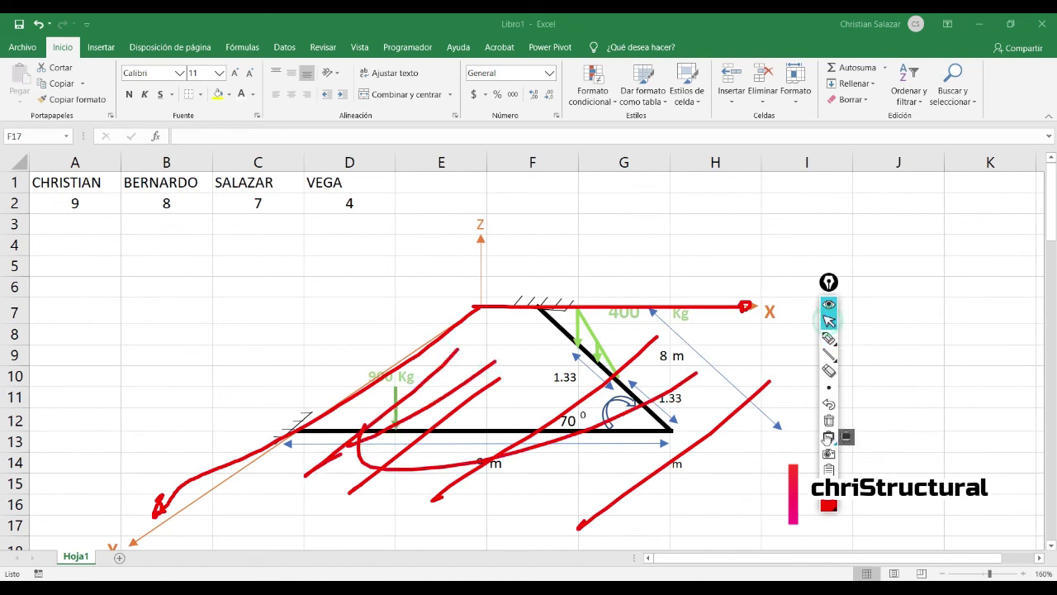
pyautogui.click(829, 420)
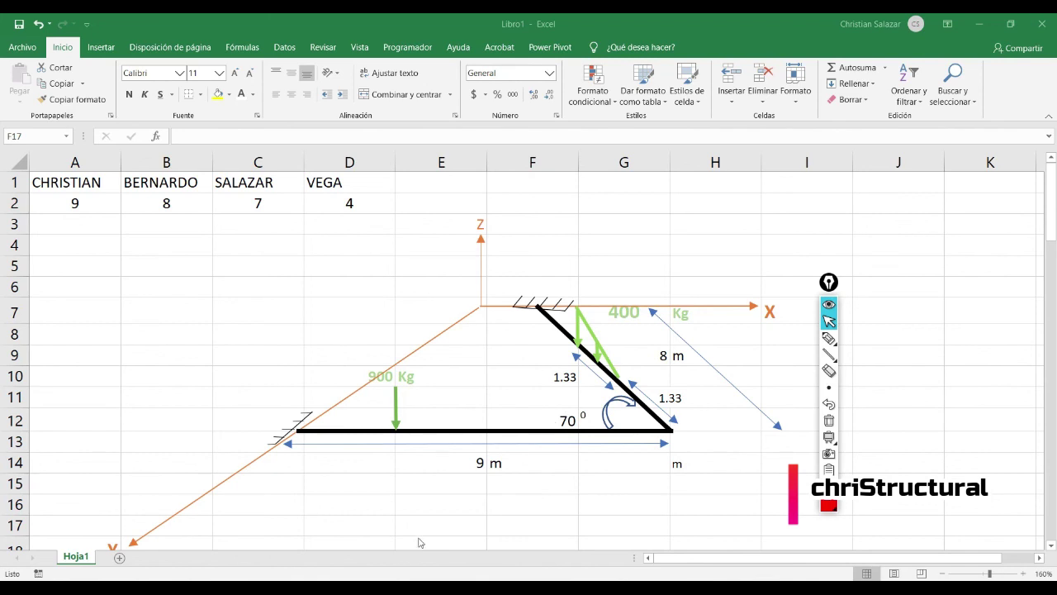
pyautogui.moveTo(425, 590)
pyautogui.click(398, 578)
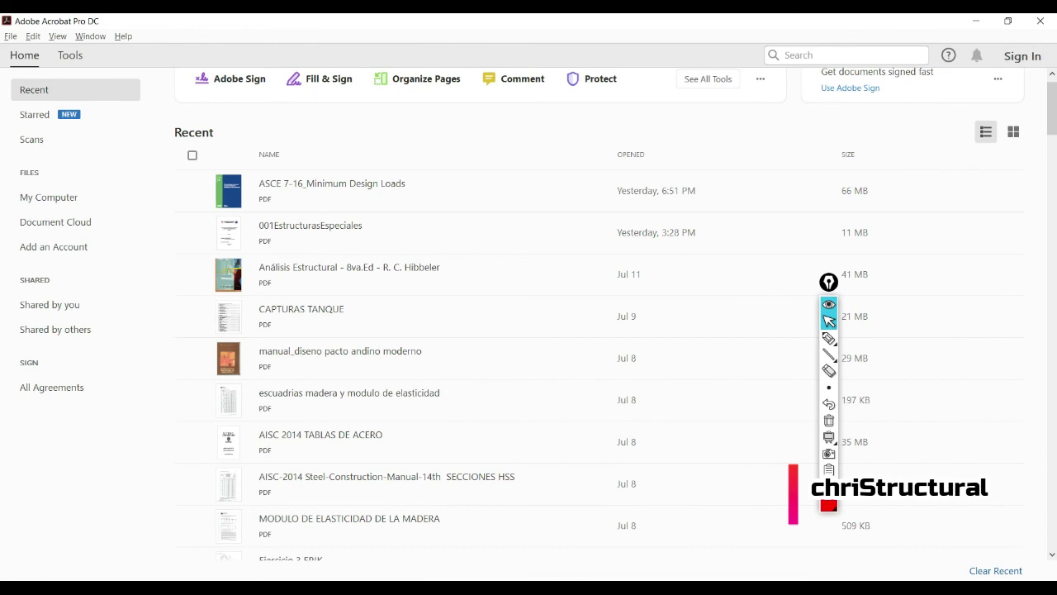
pyautogui.hotkey('alt', 'Tab')
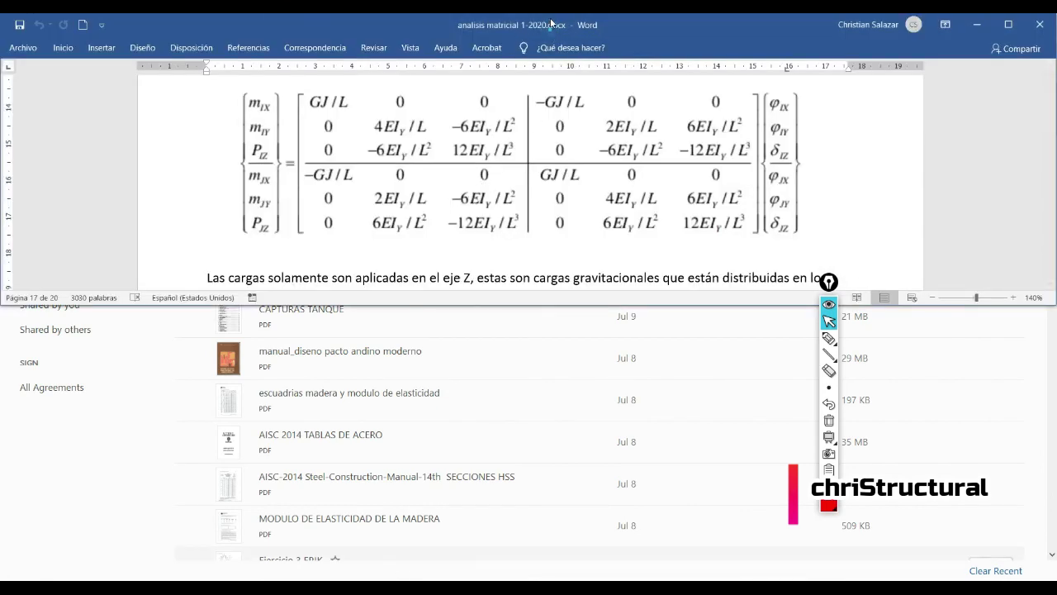
pyautogui.doubleClick(551, 24)
pyautogui.scroll(8, 394, 342)
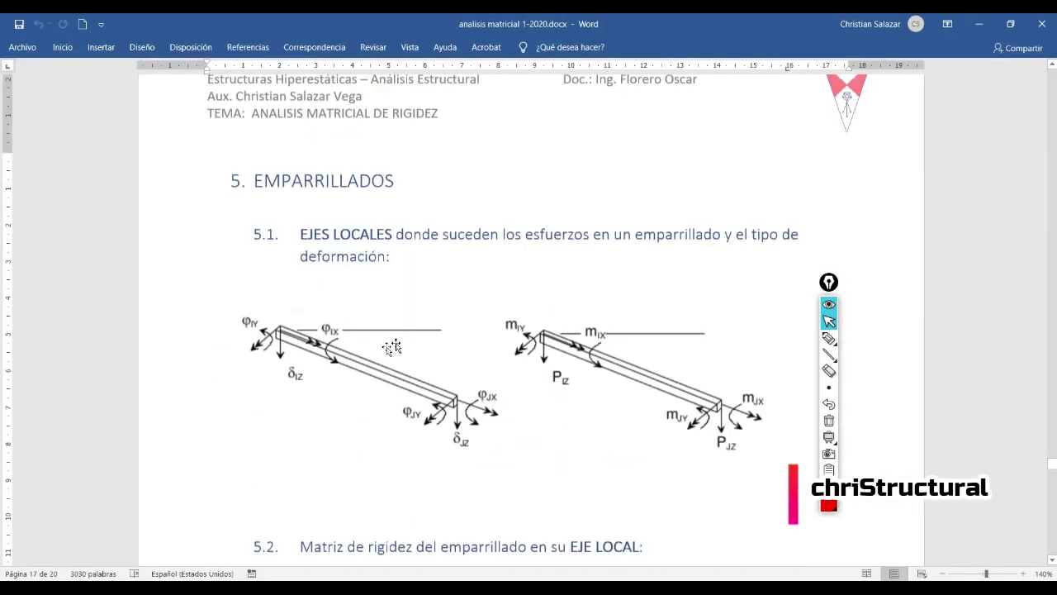
pyautogui.scroll(-1, 392, 347)
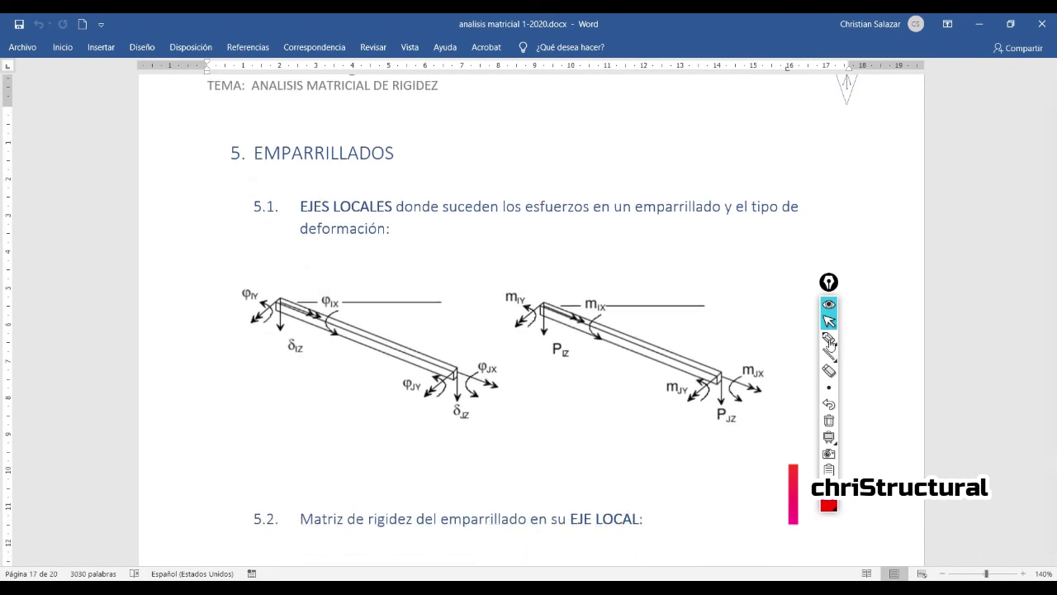
# Draw short red X and Y arrows with labels at the start of the force beam figure and move the annotation palette off the page.
pyautogui.click(829, 339)
pyautogui.moveTo(543, 304); pyautogui.dragTo(502, 330)
pyautogui.moveTo(556, 307)
pyautogui.mouseDown()
pyautogui.moveTo(627, 345)
pyautogui.moveTo(620, 340)
pyautogui.moveTo(669, 340)
pyautogui.moveTo(652, 340)
pyautogui.mouseUp()
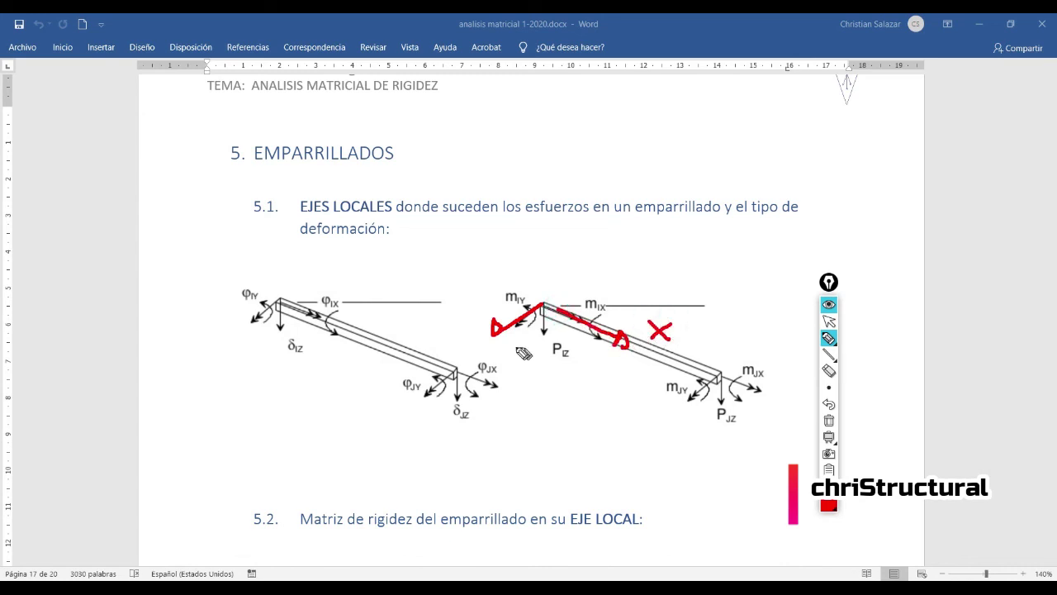
pyautogui.moveTo(463, 327)
pyautogui.mouseDown()
pyautogui.moveTo(472, 328)
pyautogui.moveTo(464, 351)
pyautogui.mouseUp()
pyautogui.moveTo(828, 281); pyautogui.dragTo(985, 149)
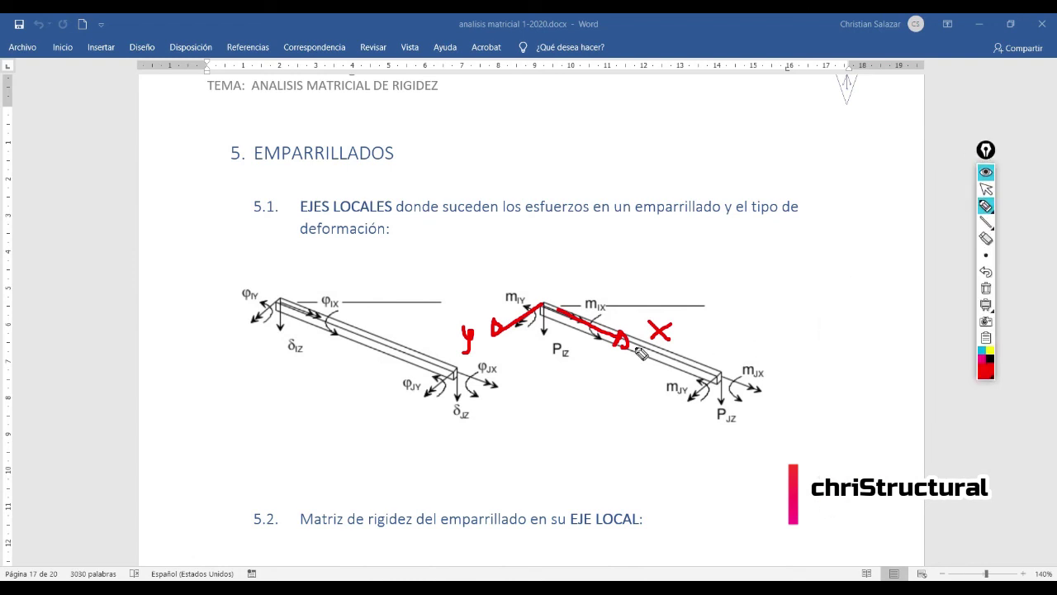
# Extend the X and Y axes into long labelled arrows and add a downward Z axis with its label at the beam's start.
pyautogui.moveTo(638, 347); pyautogui.dragTo(735, 386)
pyautogui.moveTo(793, 411); pyautogui.dragTo(1013, 491)
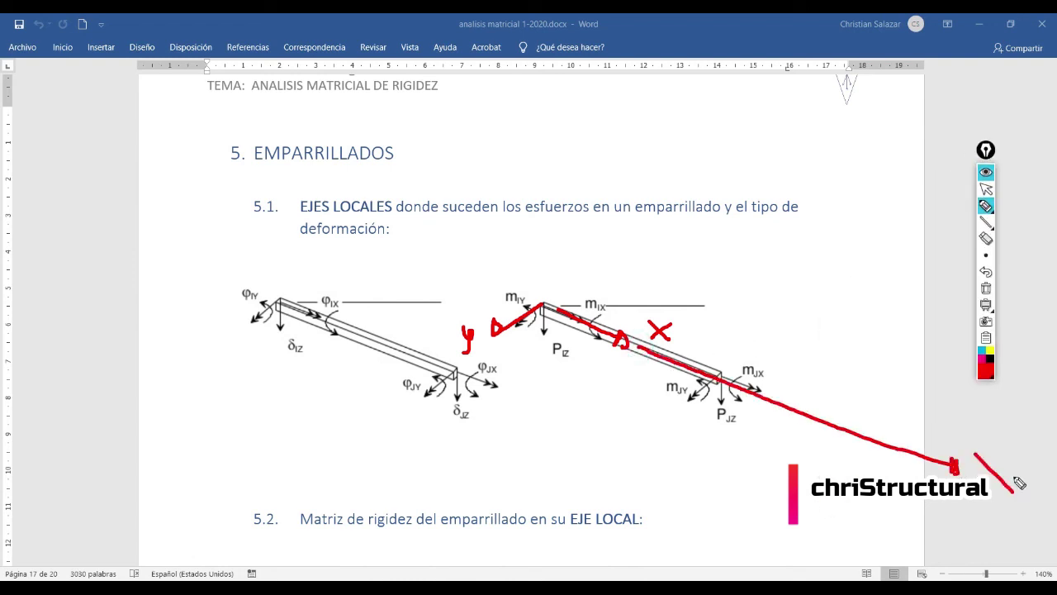
pyautogui.moveTo(1019, 446); pyautogui.dragTo(984, 497)
pyautogui.moveTo(502, 330); pyautogui.dragTo(356, 436)
pyautogui.moveTo(278, 492); pyautogui.dragTo(253, 495)
pyautogui.moveTo(253, 496)
pyautogui.mouseDown()
pyautogui.moveTo(271, 476)
pyautogui.moveTo(278, 504)
pyautogui.mouseUp()
pyautogui.moveTo(196, 498); pyautogui.dragTo(205, 549)
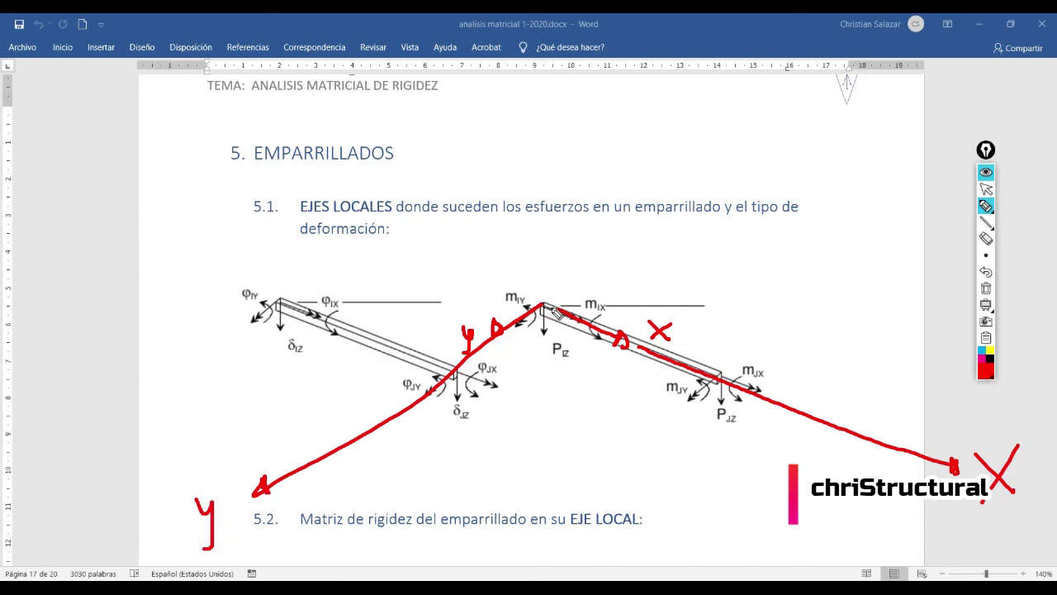
pyautogui.moveTo(545, 307)
pyautogui.mouseDown()
pyautogui.moveTo(550, 436)
pyautogui.moveTo(530, 416)
pyautogui.moveTo(551, 439)
pyautogui.mouseUp()
pyautogui.moveTo(512, 467)
pyautogui.mouseDown()
pyautogui.moveTo(562, 501)
pyautogui.moveTo(550, 480)
pyautogui.mouseUp()
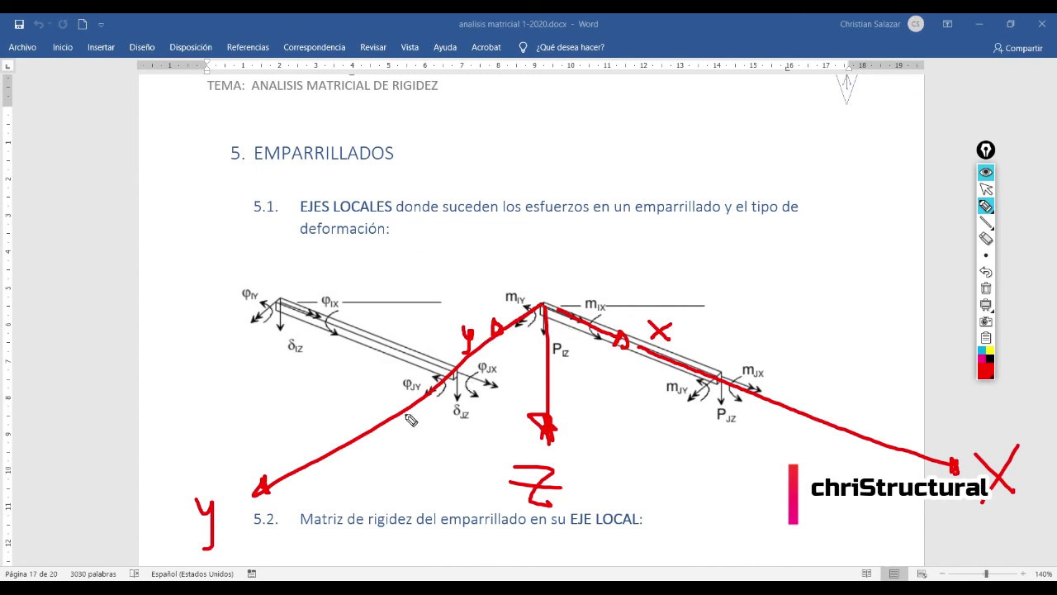
# Hatch the area between the long X and Y axes with diagonal strokes to mark the XY plane.
pyautogui.moveTo(405, 413); pyautogui.dragTo(339, 516)
pyautogui.moveTo(401, 535); pyautogui.dragTo(472, 410)
pyautogui.moveTo(512, 547); pyautogui.dragTo(581, 450)
pyautogui.moveTo(654, 525); pyautogui.dragTo(708, 466)
pyautogui.moveTo(749, 511); pyautogui.dragTo(807, 453)
pyautogui.moveTo(843, 479); pyautogui.dragTo(859, 450)
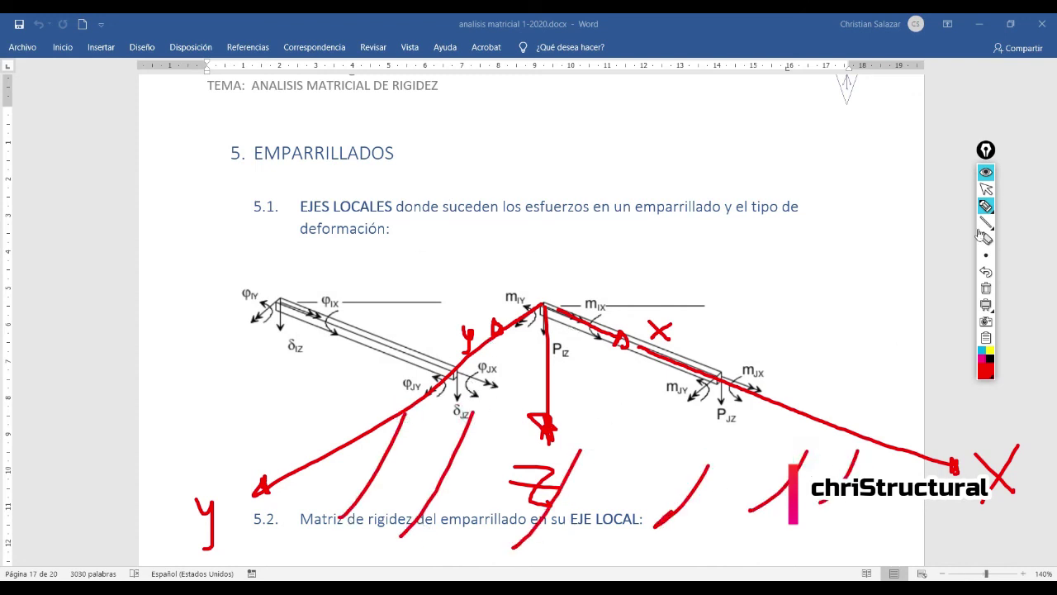
# Clear all annotations from the local axes figures and switch back to the Excel workbook Libro1.
pyautogui.click(986, 188)
pyautogui.click(985, 288)
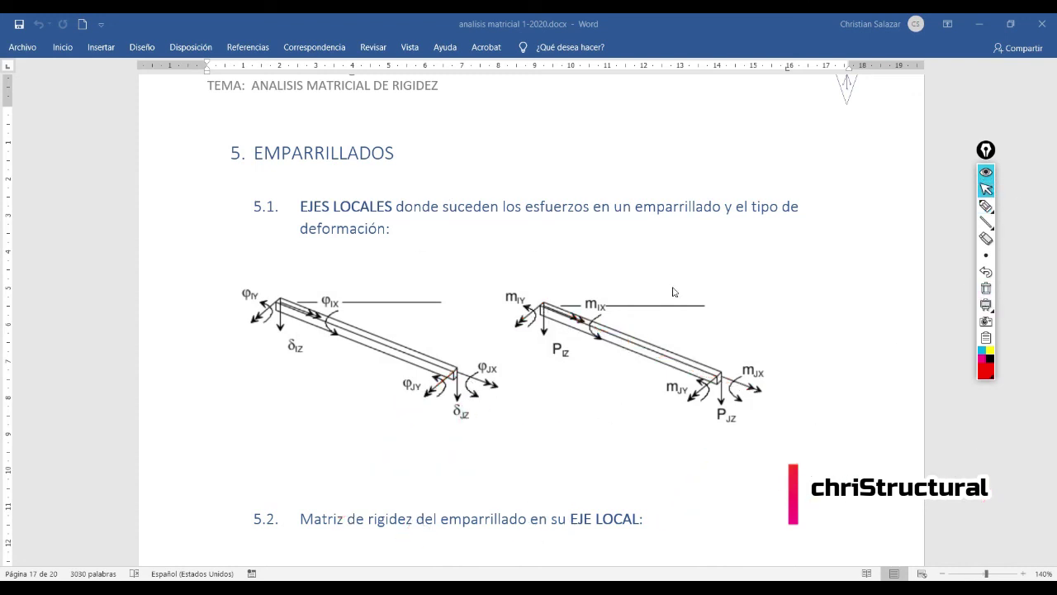
pyautogui.press('super')
pyautogui.press('super+Tab')
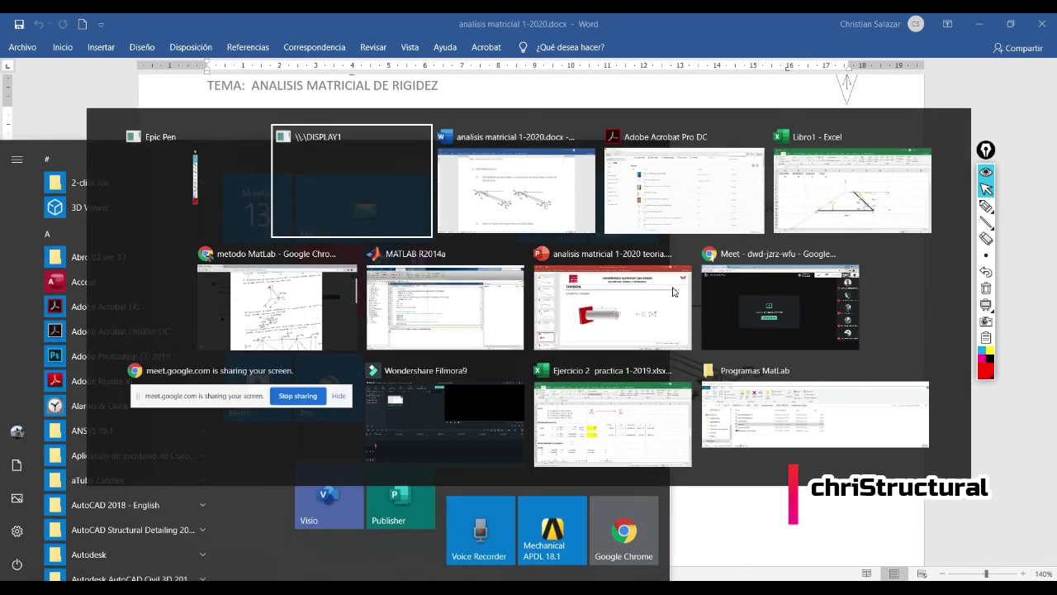
pyautogui.press('Right')
pyautogui.press('Right')
pyautogui.press('Right')
pyautogui.press('Return')
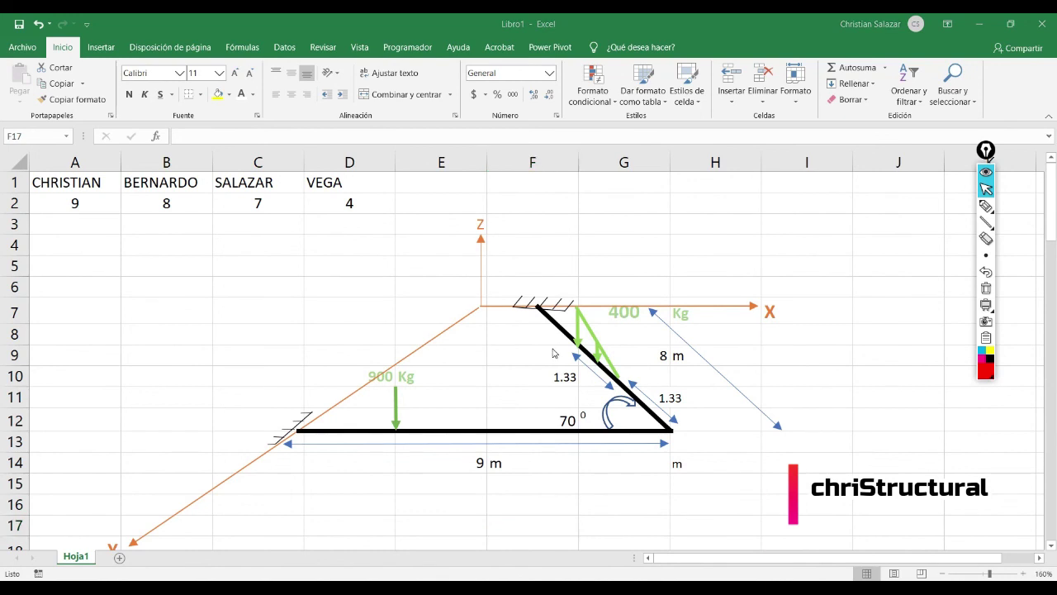
# Switch to the Chrome window showing practiados.pdf.
pyautogui.hotkey('alt', 'Tab')
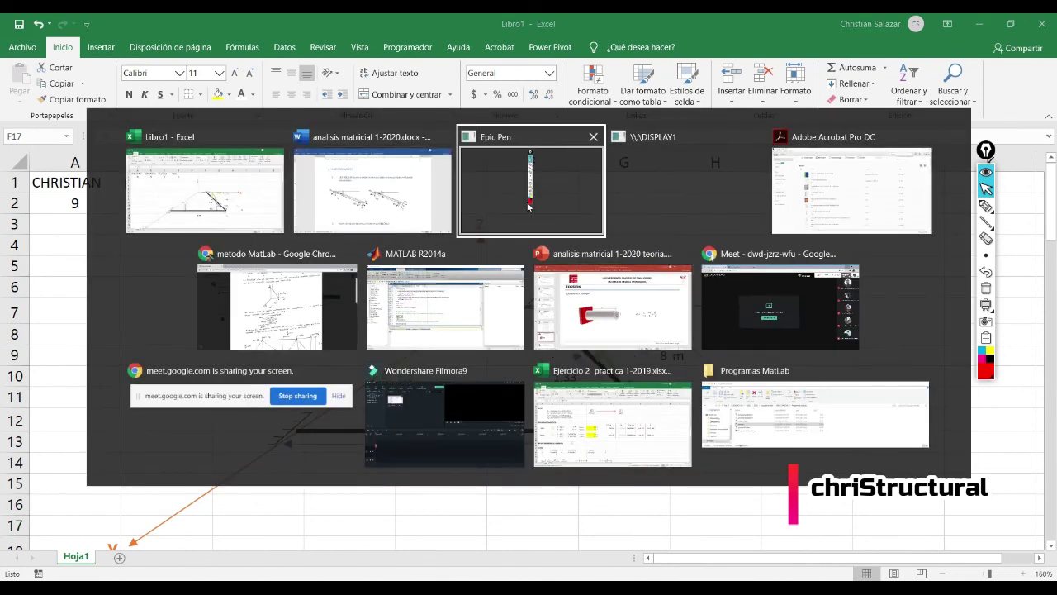
pyautogui.hotkey('alt', 'Tab')
pyautogui.hotkey('alt', 'Tab')
pyautogui.hotkey('alt', 'Tab')
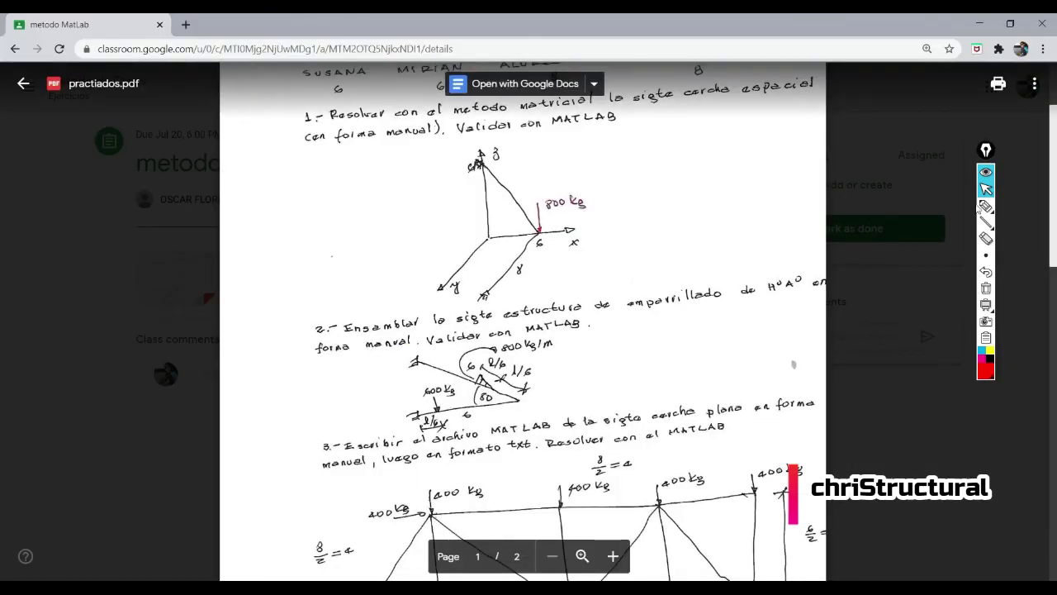
# Draw red X and Y axes from the upper support of the exercise 2 grillage and label them X and Y.
pyautogui.click(987, 205)
pyautogui.moveTo(413, 362)
pyautogui.mouseDown()
pyautogui.moveTo(583, 423)
pyautogui.moveTo(634, 419)
pyautogui.moveTo(678, 468)
pyautogui.mouseUp()
pyautogui.moveTo(679, 427); pyautogui.dragTo(634, 466)
pyautogui.moveTo(417, 364)
pyautogui.mouseDown()
pyautogui.moveTo(307, 494)
pyautogui.moveTo(257, 506)
pyautogui.mouseUp()
pyautogui.moveTo(263, 496); pyautogui.dragTo(258, 535)
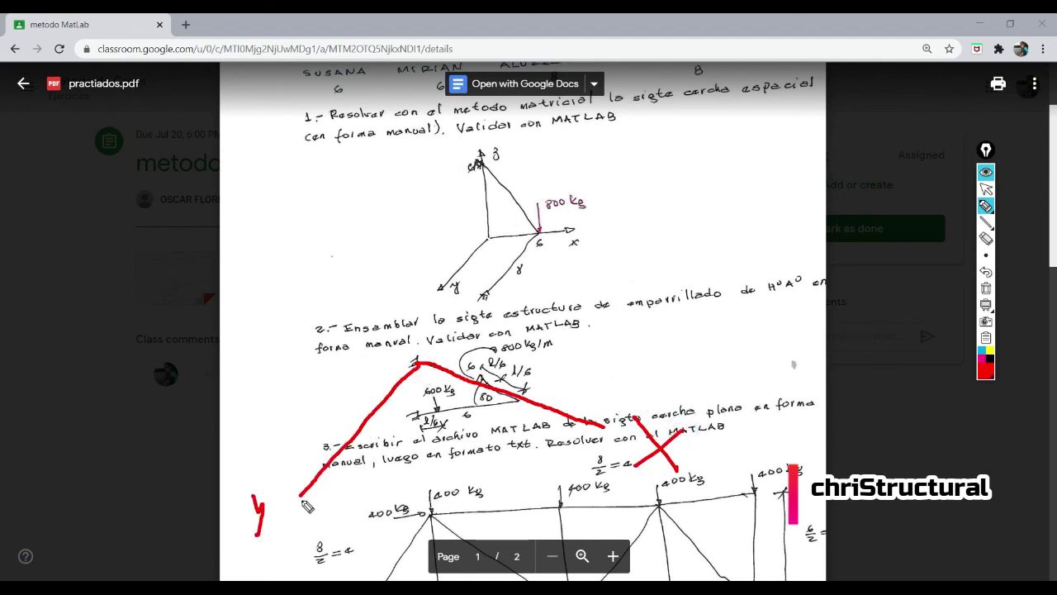
# Mark the lower support, trace the lower beam in red, and draw an upward axis labelled Z from the upper support.
pyautogui.click(417, 411)
pyautogui.moveTo(423, 414); pyautogui.dragTo(517, 403)
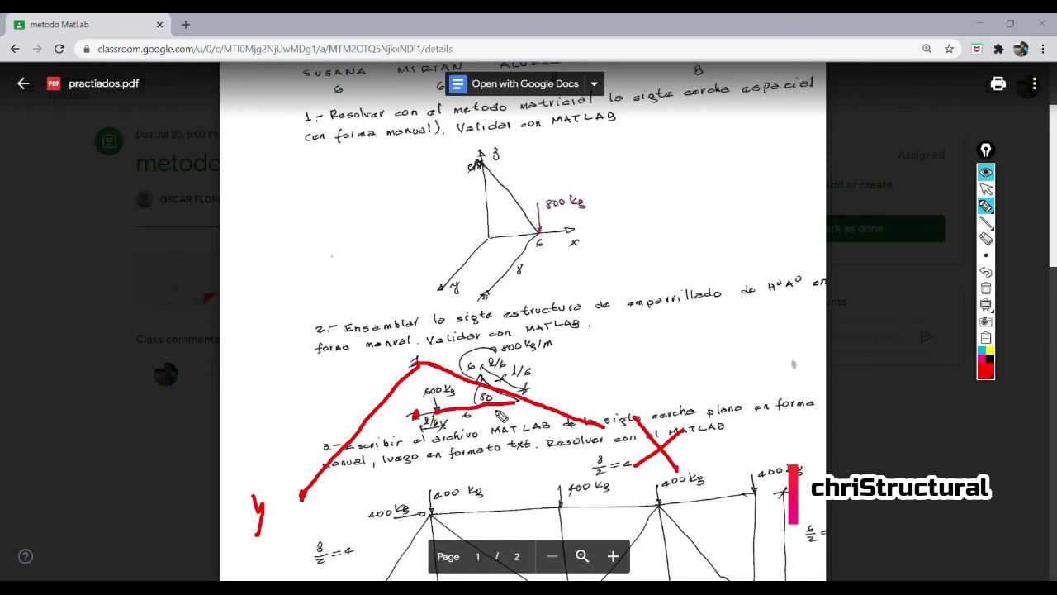
pyautogui.moveTo(428, 369)
pyautogui.mouseDown()
pyautogui.moveTo(447, 291)
pyautogui.moveTo(438, 289)
pyautogui.mouseUp()
pyautogui.moveTo(467, 247)
pyautogui.mouseDown()
pyautogui.moveTo(498, 248)
pyautogui.moveTo(484, 278)
pyautogui.moveTo(500, 279)
pyautogui.mouseUp()
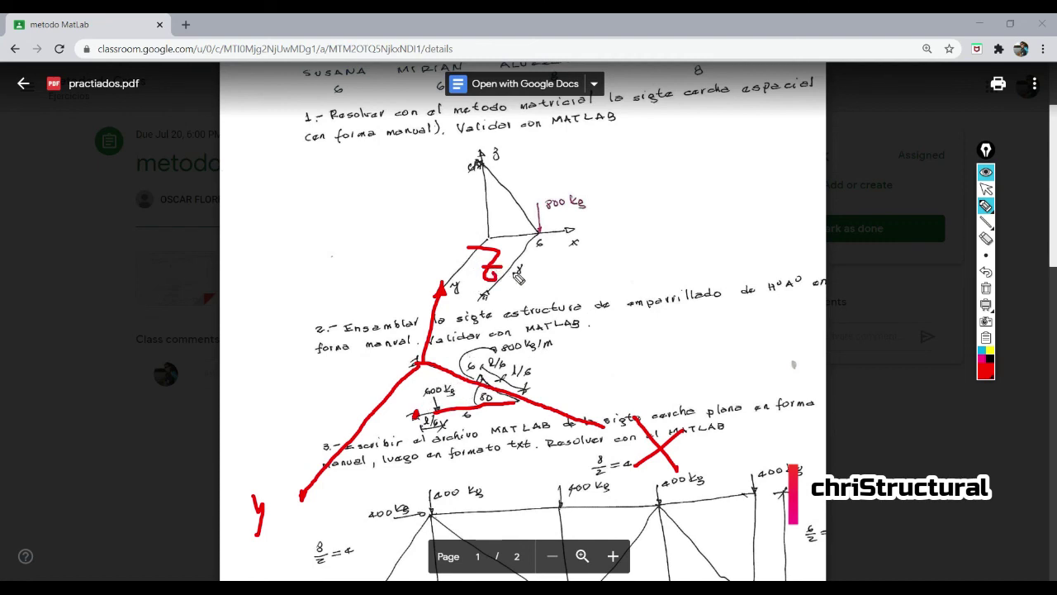
# Clear all annotations from the practiados.pdf page and switch back to the Excel workbook Libro1.
pyautogui.click(986, 189)
pyautogui.click(986, 288)
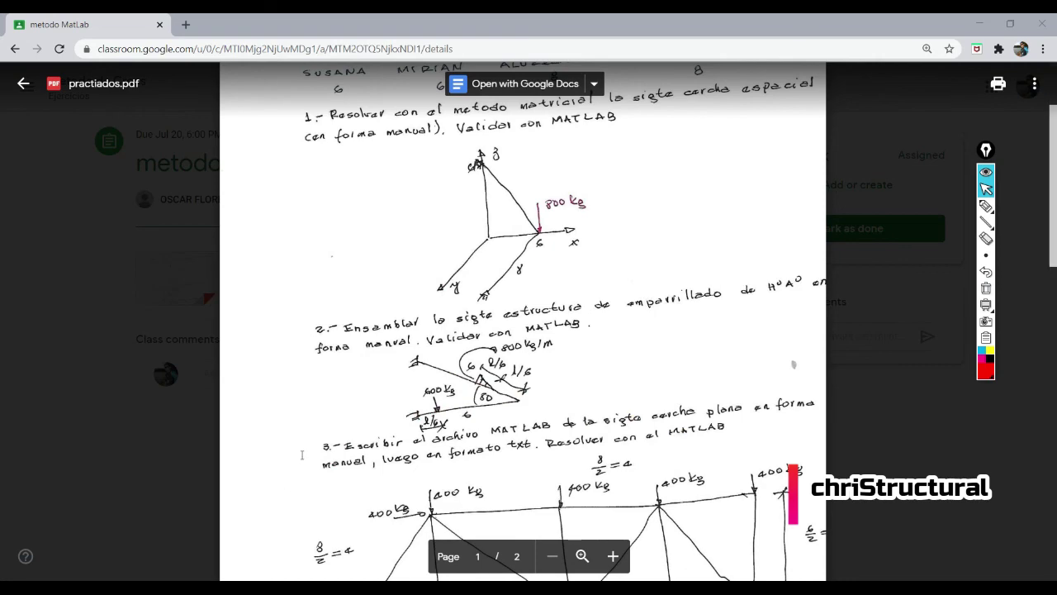
pyautogui.hotkey('alt', 'Tab')
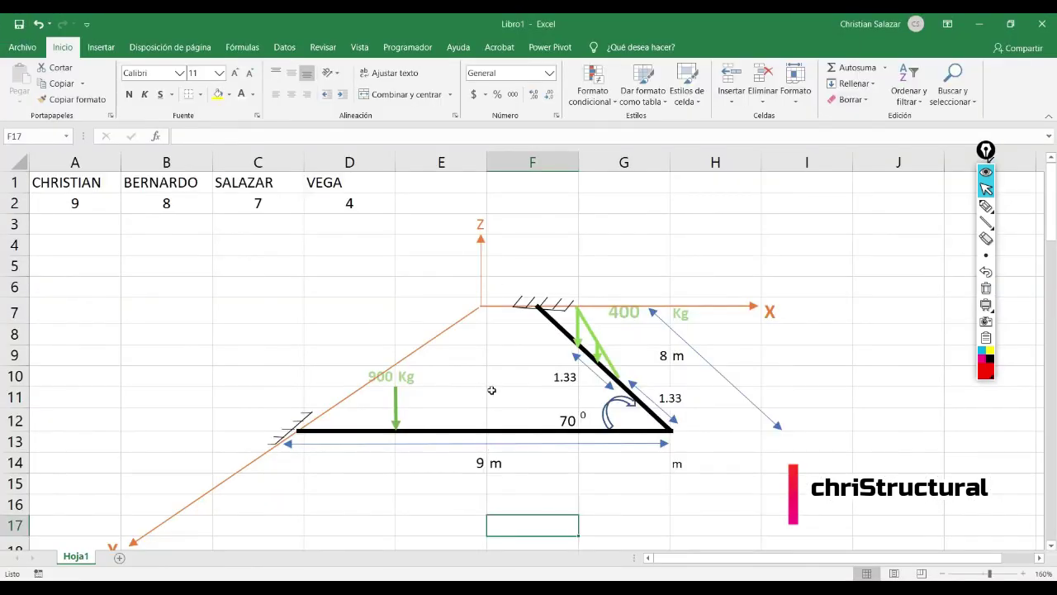
# Inspect the formulas behind the two beam lengths in cells E14 and G9.
pyautogui.scroll(-3, 492, 389)
pyautogui.scroll(1, 492, 390)
pyautogui.scroll(2, 491, 389)
pyautogui.click(462, 462)
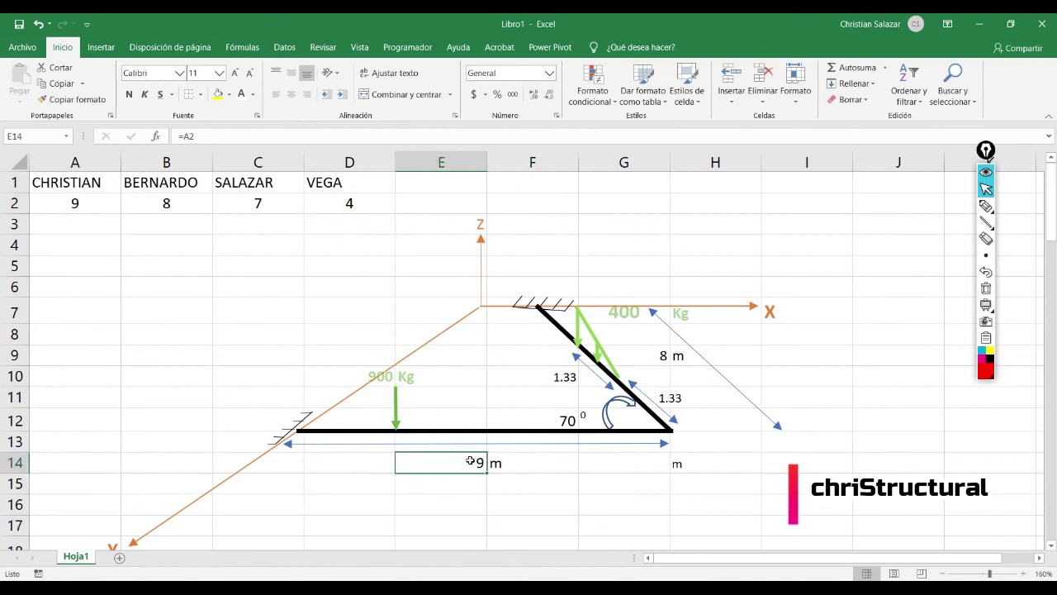
pyautogui.doubleClick(454, 469)
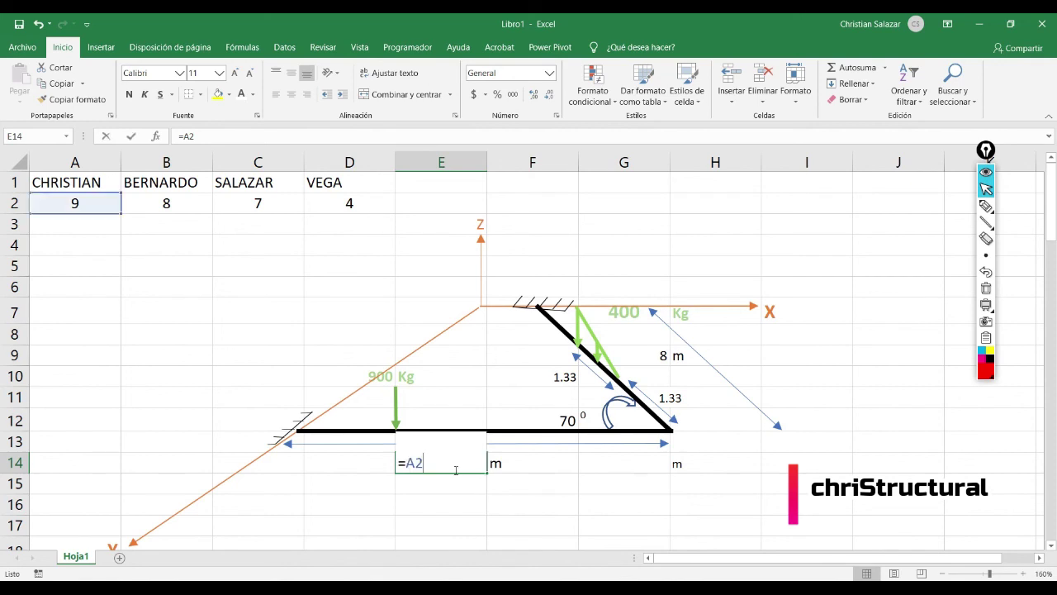
pyautogui.doubleClick(641, 357)
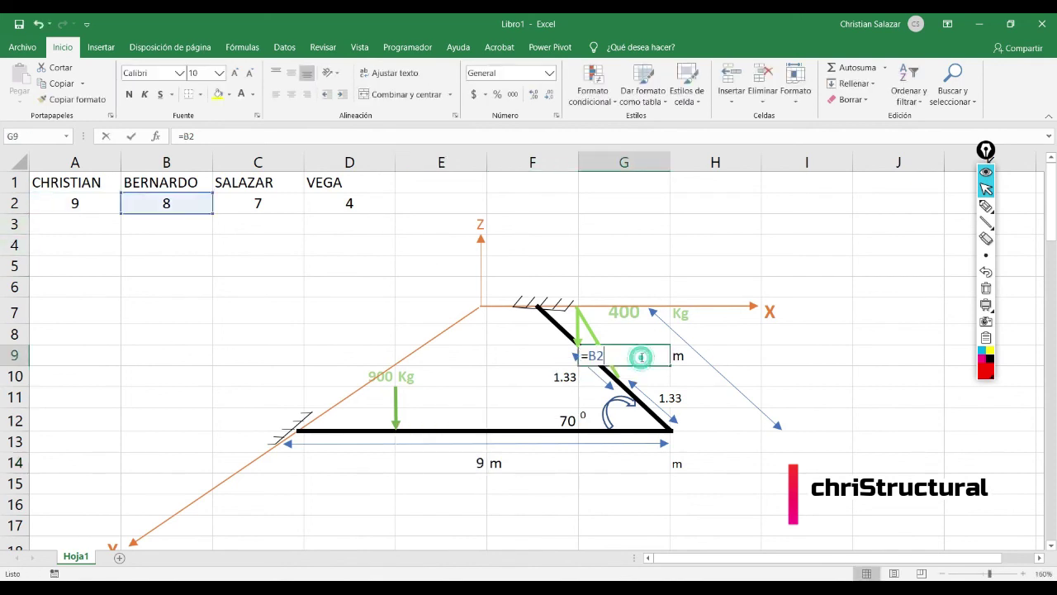
pyautogui.press('Escape')
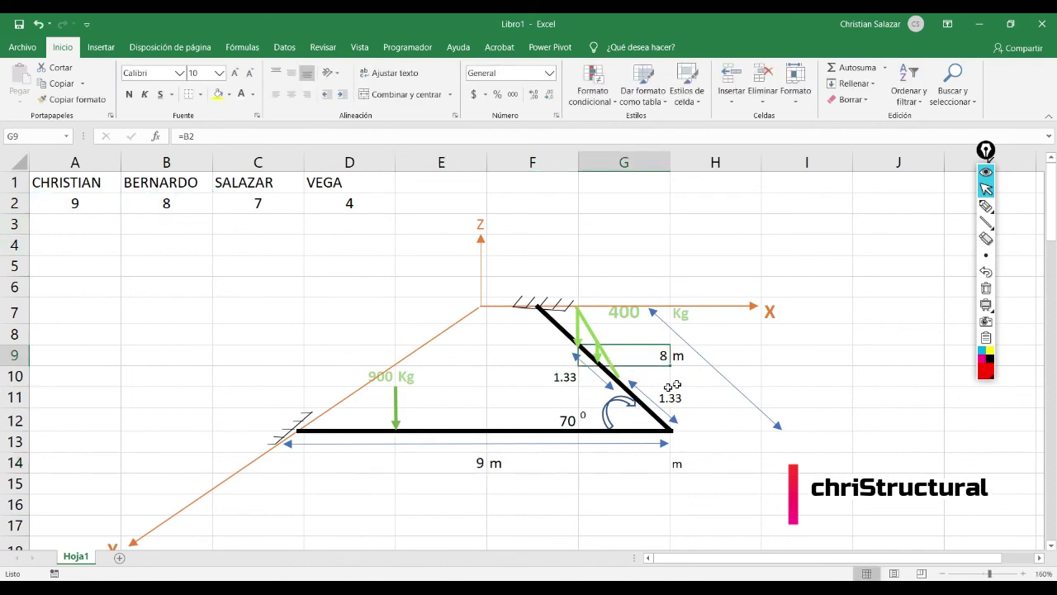
# Inspect the formulas behind the loads in G7 and D10 and the angle in F12, leaving each cell unchanged.
pyautogui.click(623, 316)
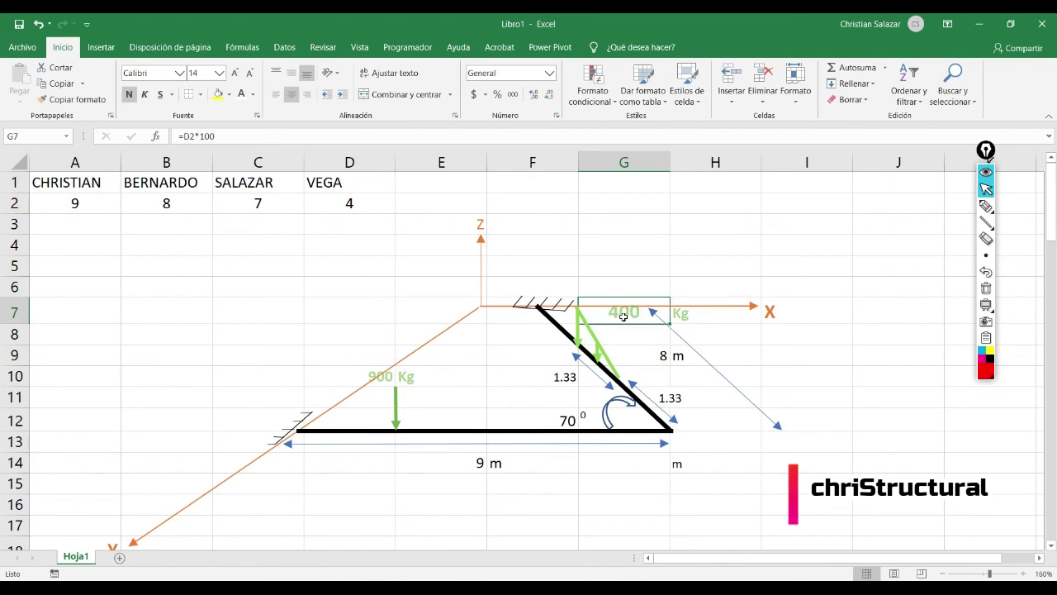
pyautogui.doubleClick(623, 316)
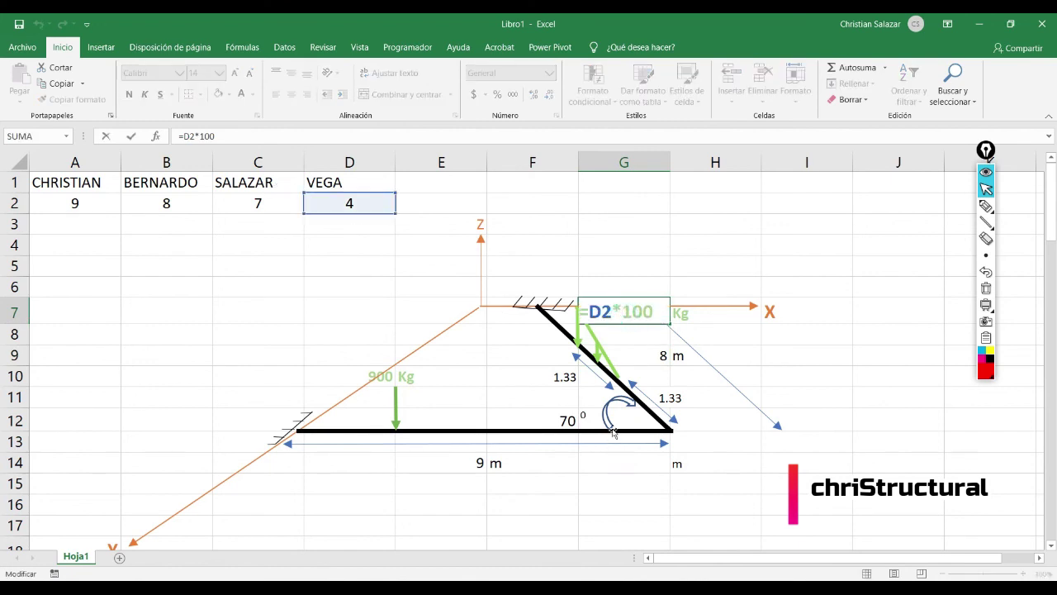
pyautogui.press('Escape')
pyautogui.click(545, 420)
pyautogui.write('=C2*10')
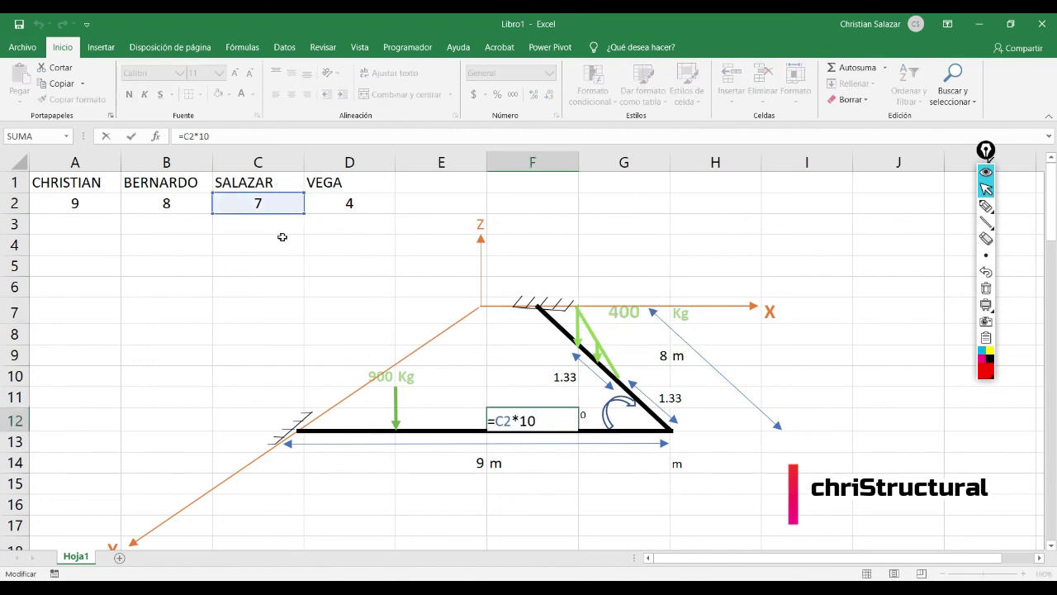
pyautogui.hotkey('ctrl', 'Return')
pyautogui.click(539, 418)
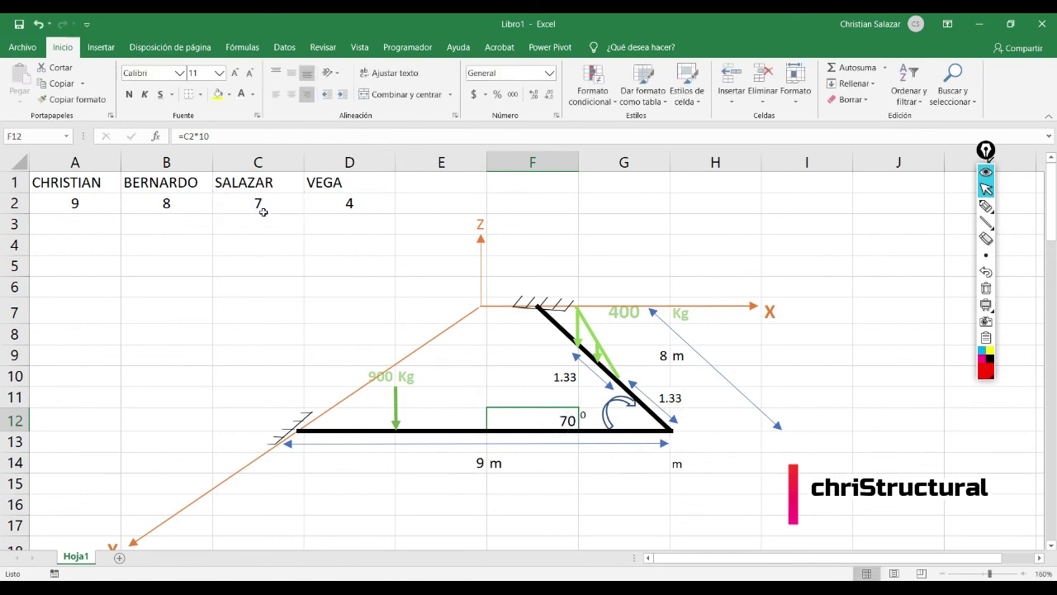
pyautogui.click(354, 377)
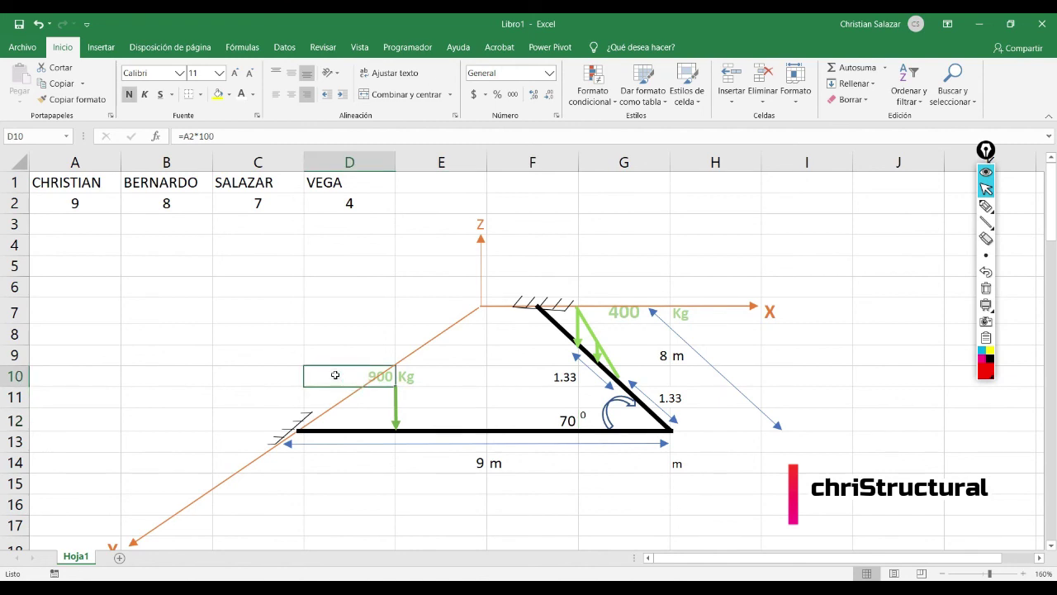
pyautogui.write('=A2*100')
pyautogui.click(465, 460)
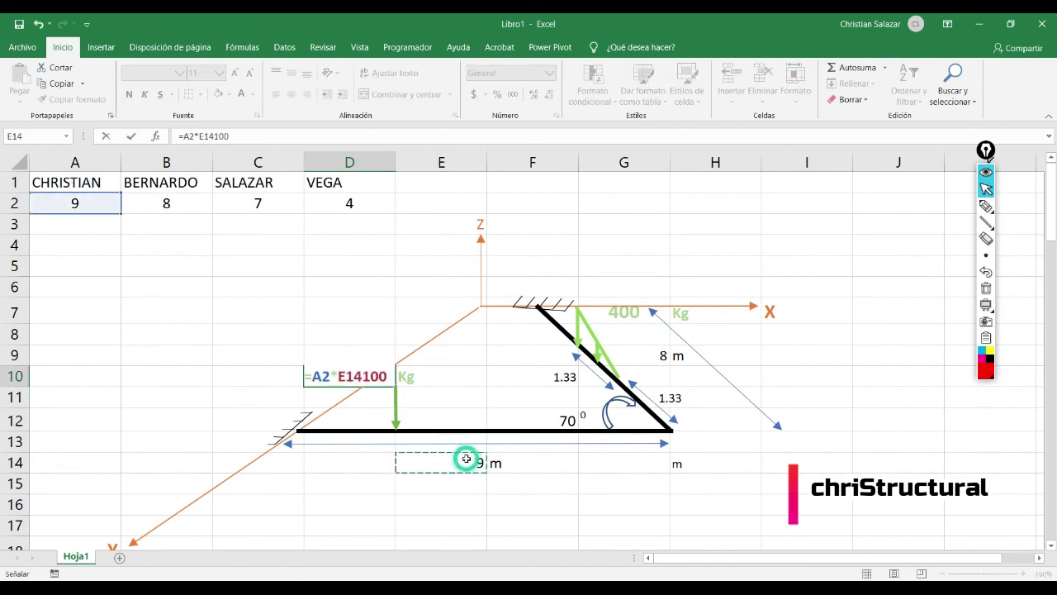
pyautogui.press('Escape')
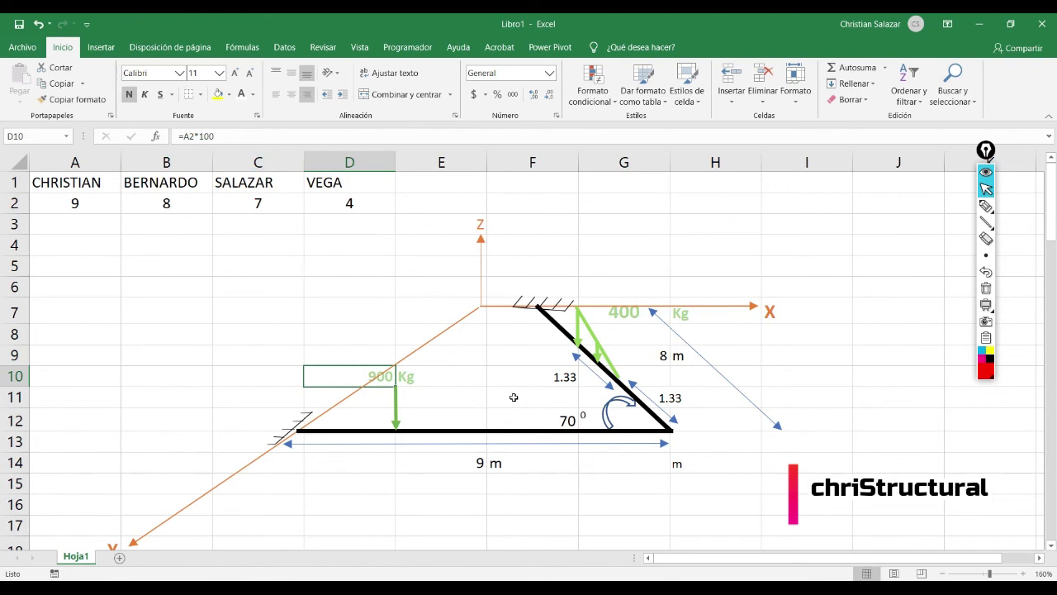
# Examine the grillage diagram with numbered nodes, members and degrees of freedom in rows 25 to 42.
pyautogui.scroll(-2, 513, 398)
pyautogui.scroll(2, 512, 388)
pyautogui.scroll(-8, 481, 467)
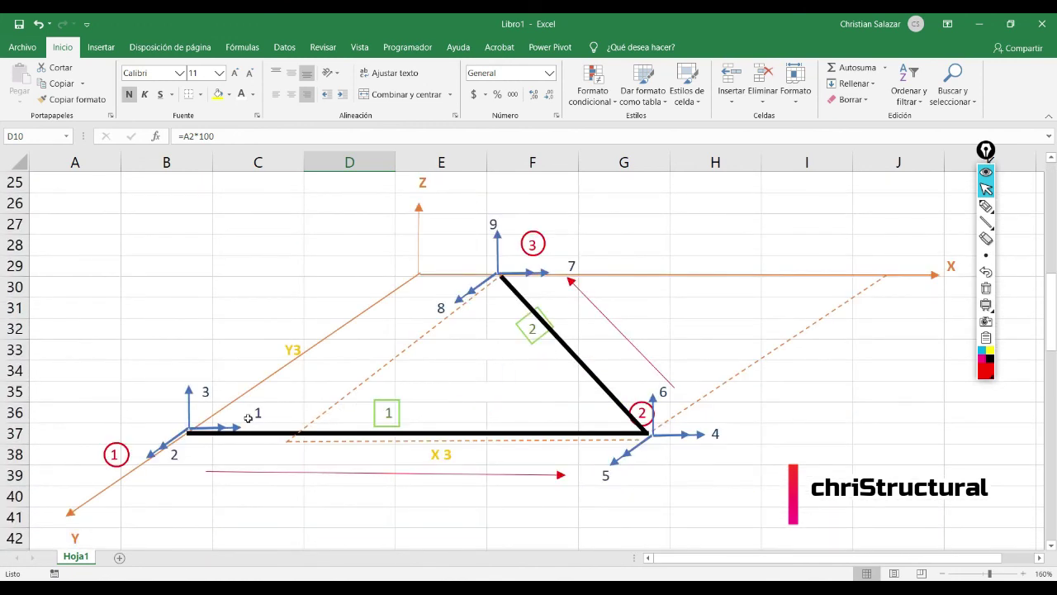
pyautogui.click(200, 434)
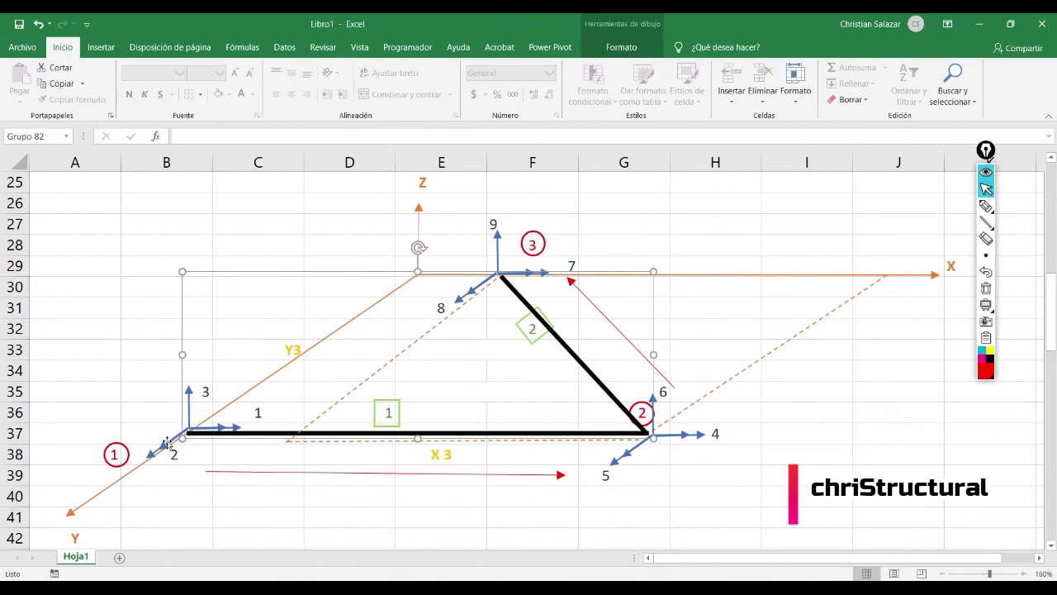
pyautogui.click(165, 444)
pyautogui.click(258, 506)
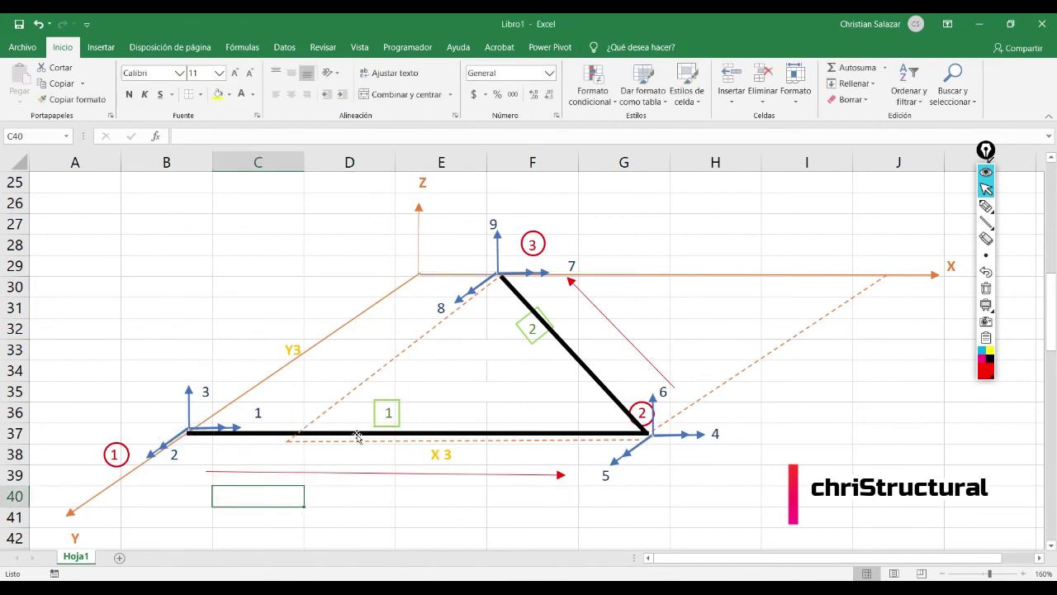
pyautogui.scroll(1, 358, 436)
pyautogui.scroll(-1, 532, 360)
# Mark nodes 1, 2 and 3 of the numbered grillage diagram with red dots.
pyautogui.click(988, 210)
pyautogui.click(189, 434)
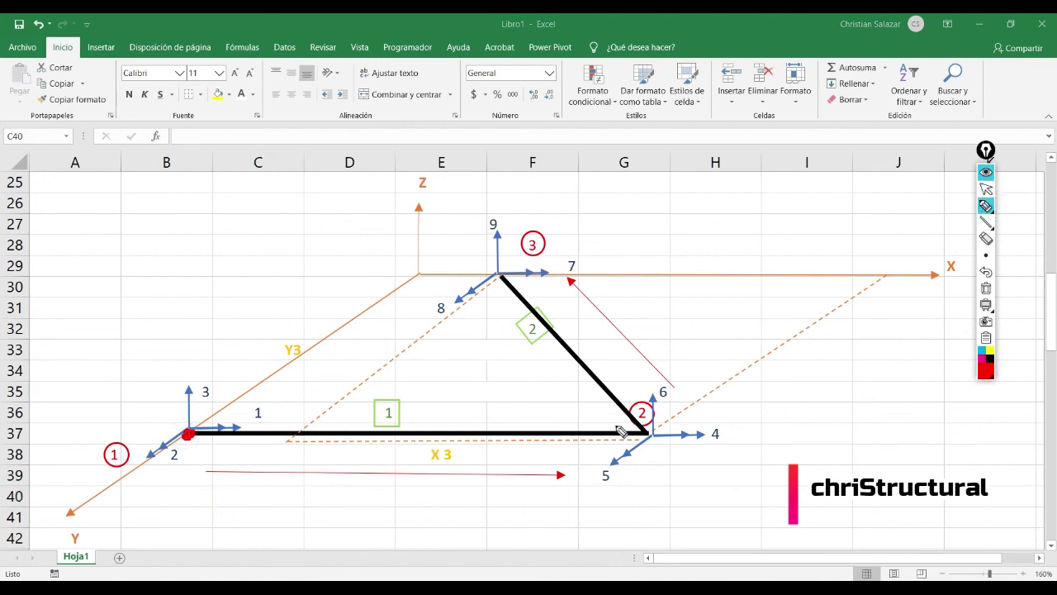
pyautogui.click(648, 435)
pyautogui.click(503, 280)
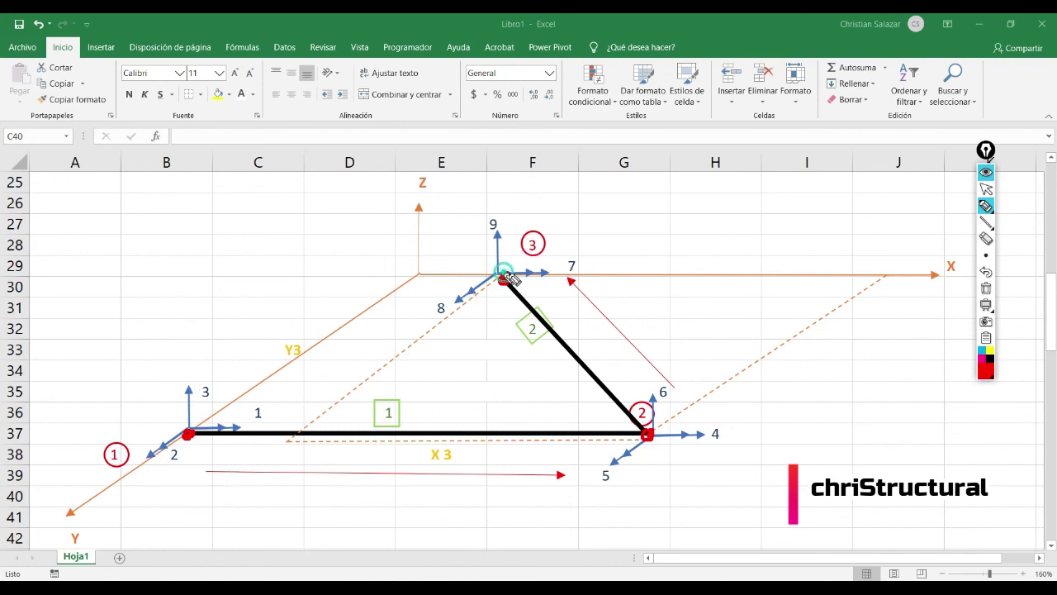
pyautogui.click(189, 434)
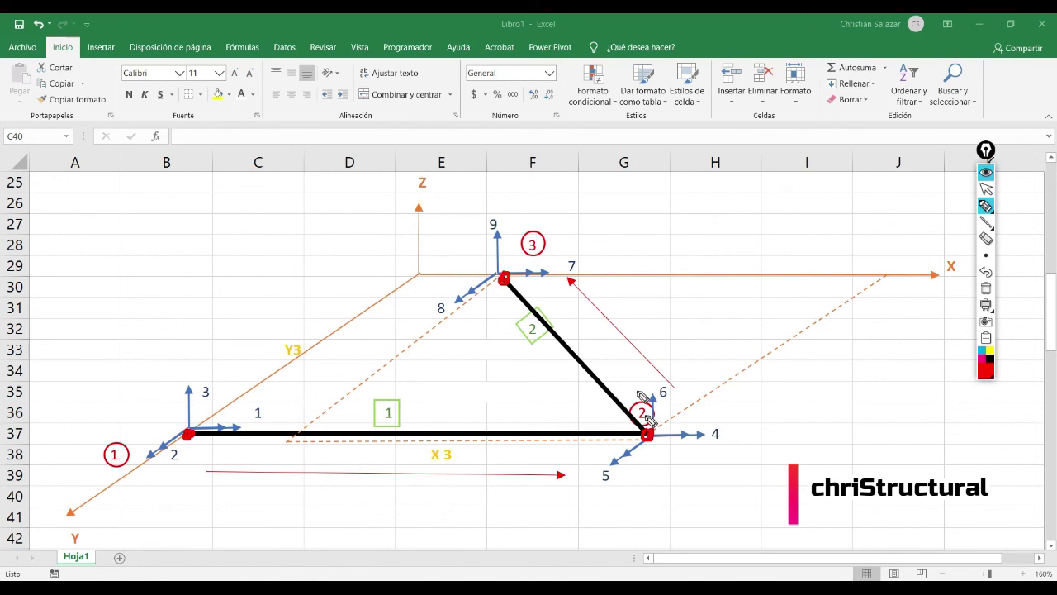
# Trace the direction arrows of members 1 and 2 in red and label their start and end points i and J.
pyautogui.moveTo(223, 472)
pyautogui.mouseDown()
pyautogui.moveTo(573, 478)
pyautogui.moveTo(554, 483)
pyautogui.mouseUp()
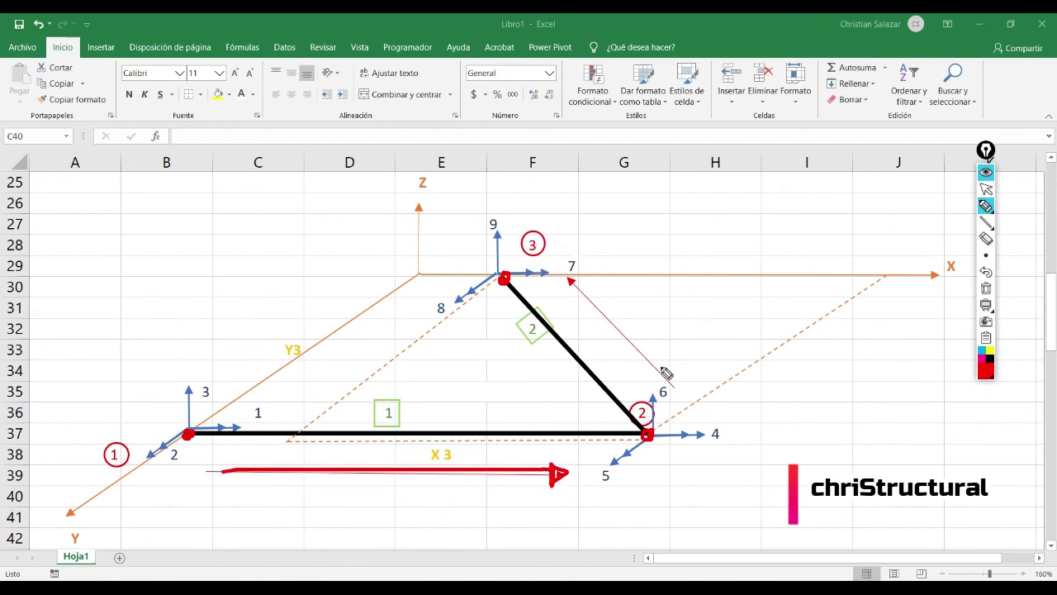
pyautogui.moveTo(661, 366); pyautogui.dragTo(582, 291)
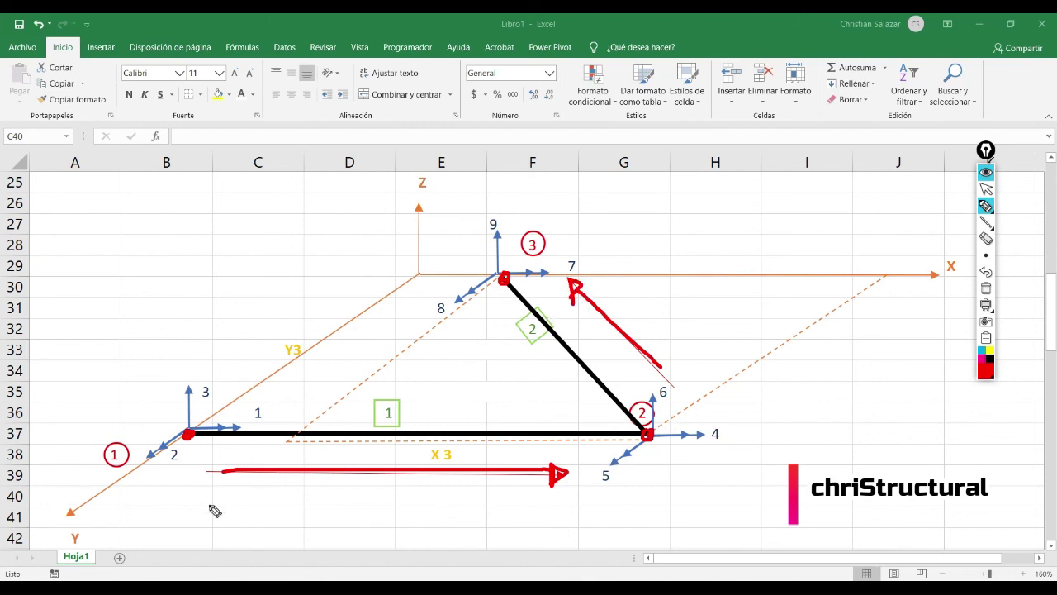
pyautogui.moveTo(210, 504); pyautogui.dragTo(231, 487)
pyautogui.click(234, 479)
pyautogui.moveTo(486, 508); pyautogui.dragTo(529, 510)
pyautogui.moveTo(523, 512); pyautogui.dragTo(512, 533)
pyautogui.moveTo(711, 348)
pyautogui.mouseDown()
pyautogui.moveTo(730, 331)
pyautogui.moveTo(725, 350)
pyautogui.mouseUp()
pyautogui.moveTo(636, 283)
pyautogui.mouseDown()
pyautogui.moveTo(655, 281)
pyautogui.moveTo(638, 300)
pyautogui.mouseUp()
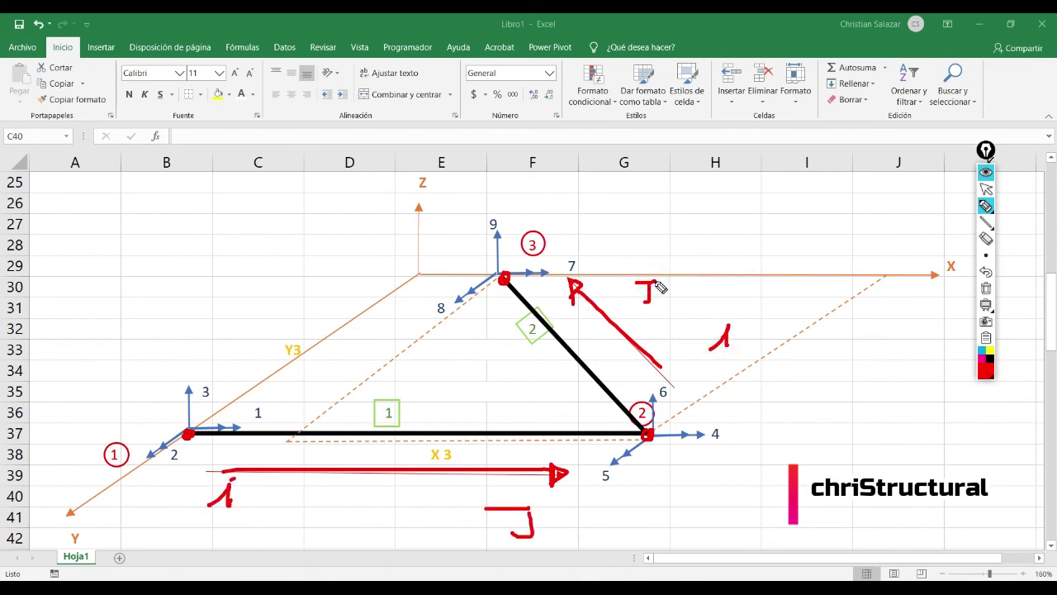
# Sketch red direction arrows inside the frame beside both members, cross them out and write 20 next to them.
pyautogui.moveTo(582, 410)
pyautogui.mouseDown()
pyautogui.moveTo(477, 410)
pyautogui.moveTo(488, 406)
pyautogui.mouseUp()
pyautogui.moveTo(568, 390)
pyautogui.mouseDown()
pyautogui.moveTo(512, 325)
pyautogui.moveTo(507, 341)
pyautogui.mouseUp()
pyautogui.moveTo(474, 307); pyautogui.dragTo(570, 411)
pyautogui.moveTo(574, 341); pyautogui.dragTo(499, 419)
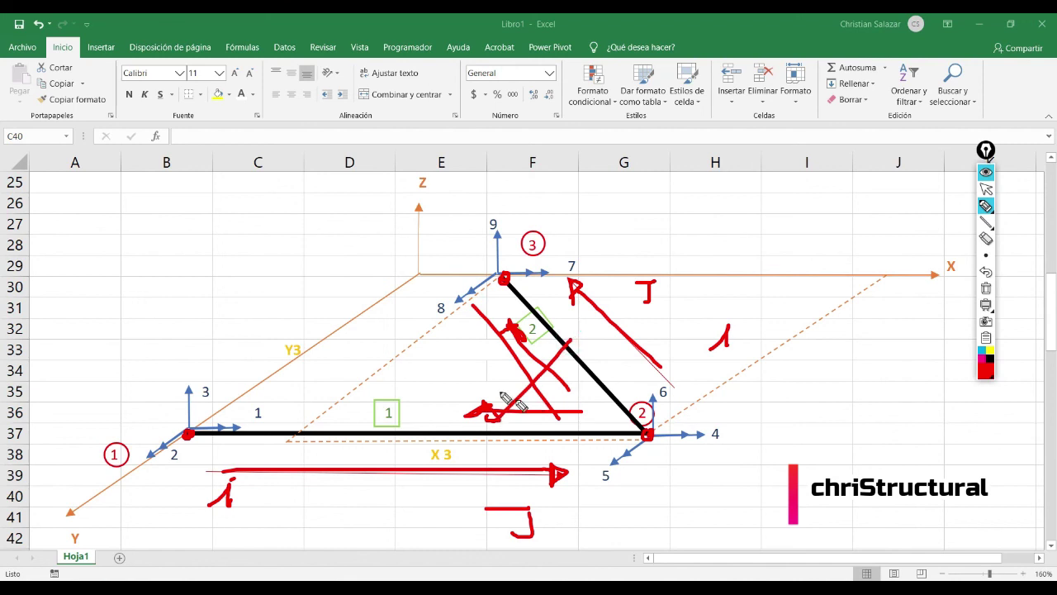
pyautogui.moveTo(324, 335)
pyautogui.mouseDown()
pyautogui.moveTo(381, 357)
pyautogui.moveTo(394, 338)
pyautogui.mouseUp()
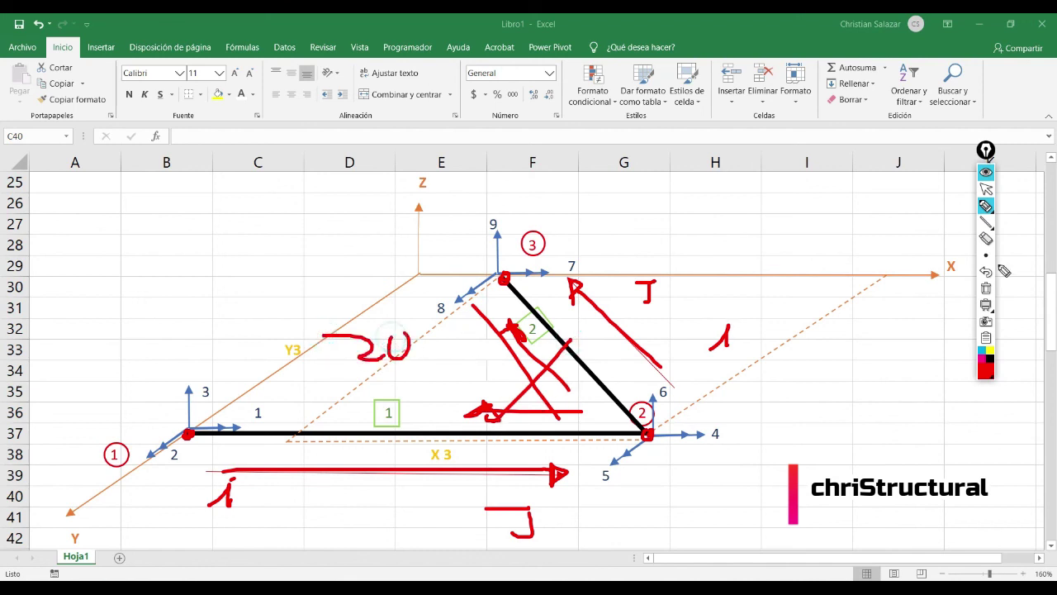
# Undo the strokes of the number 20, the crosses and the arrows sketched inside the frame.
pyautogui.click(986, 188)
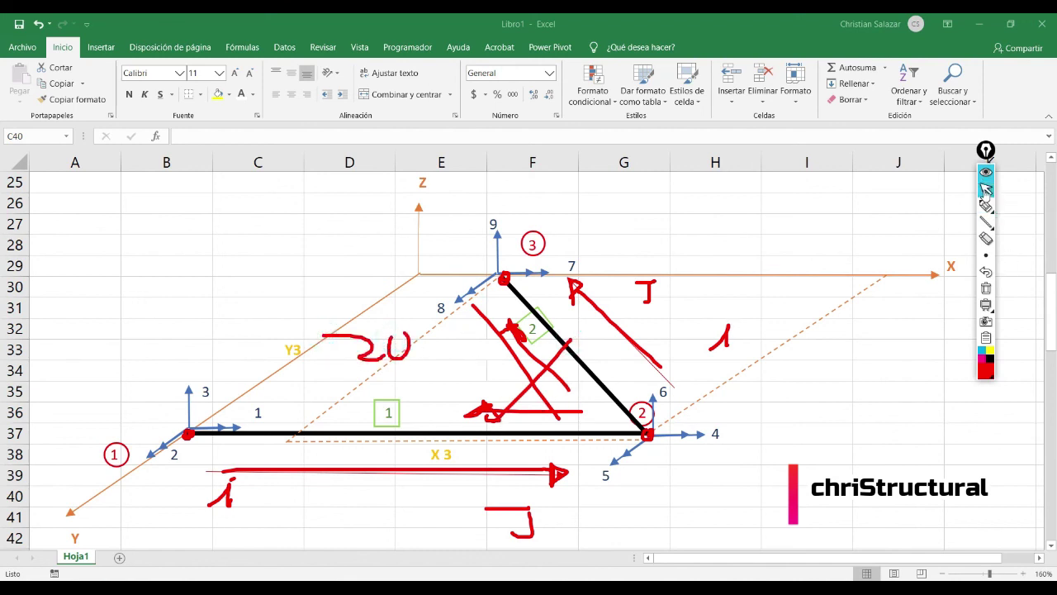
pyautogui.click(992, 271)
pyautogui.click(992, 272)
pyautogui.click(991, 271)
pyautogui.click(992, 271)
pyautogui.click(992, 271)
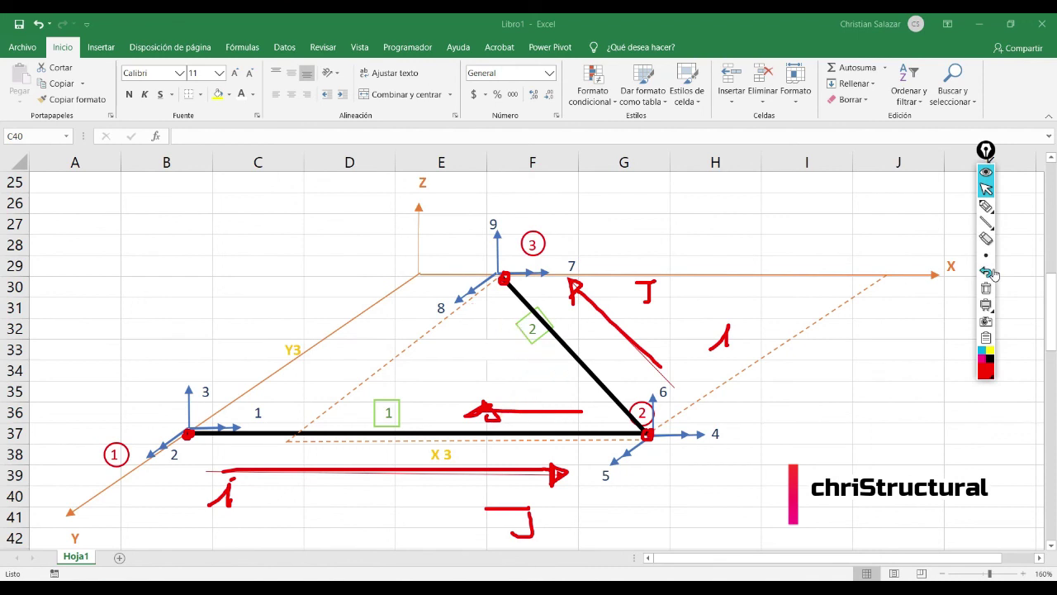
pyautogui.click(992, 272)
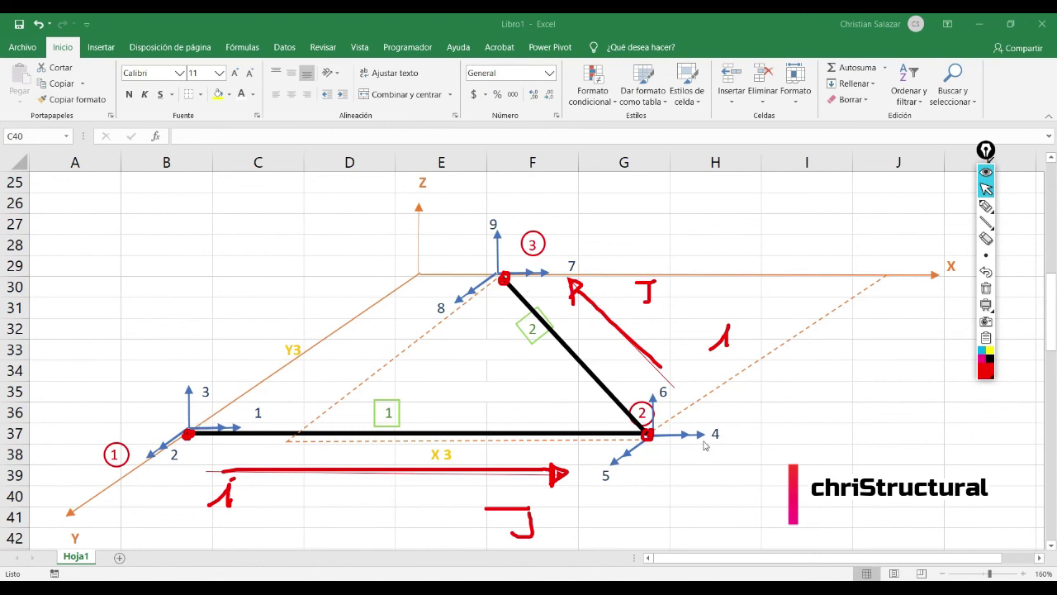
# Circle the global axis labels X, Y and Z of the diagram in red.
pyautogui.moveTo(986, 222)
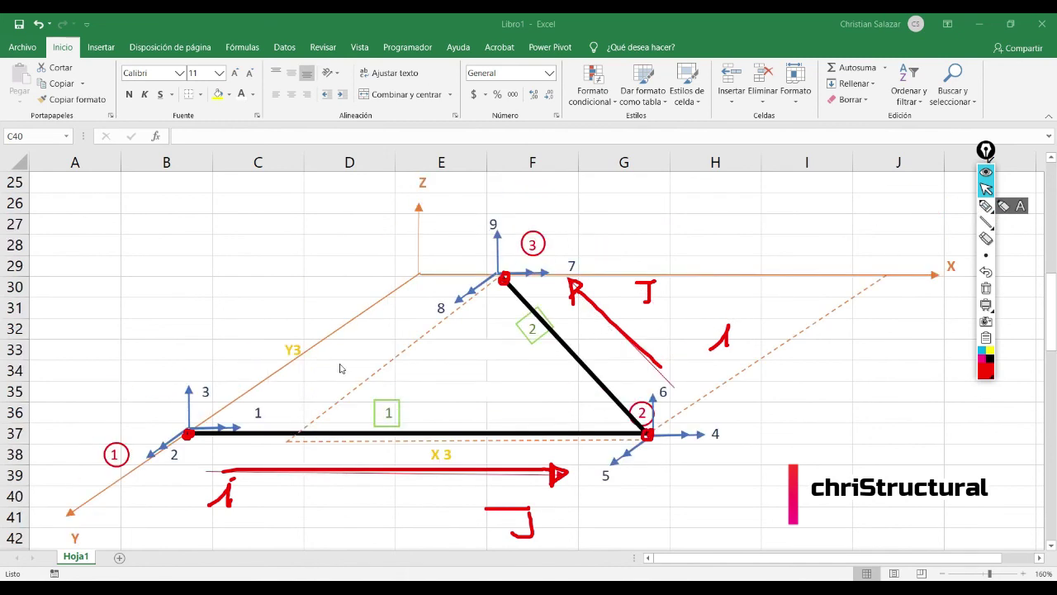
pyautogui.click(986, 206)
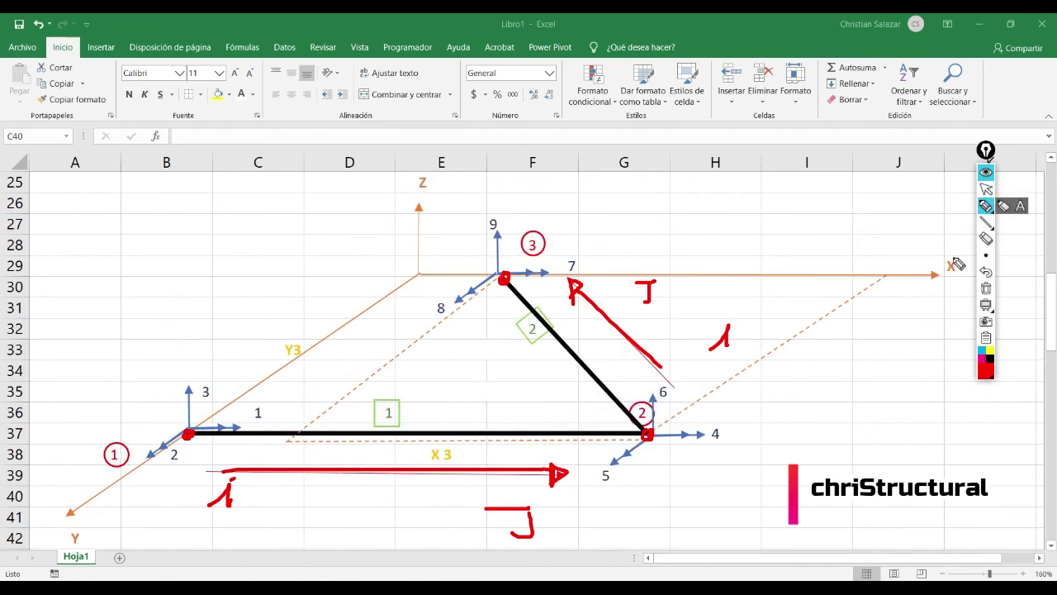
pyautogui.moveTo(955, 258)
pyautogui.mouseDown()
pyautogui.moveTo(933, 278)
pyautogui.moveTo(959, 259)
pyautogui.mouseUp()
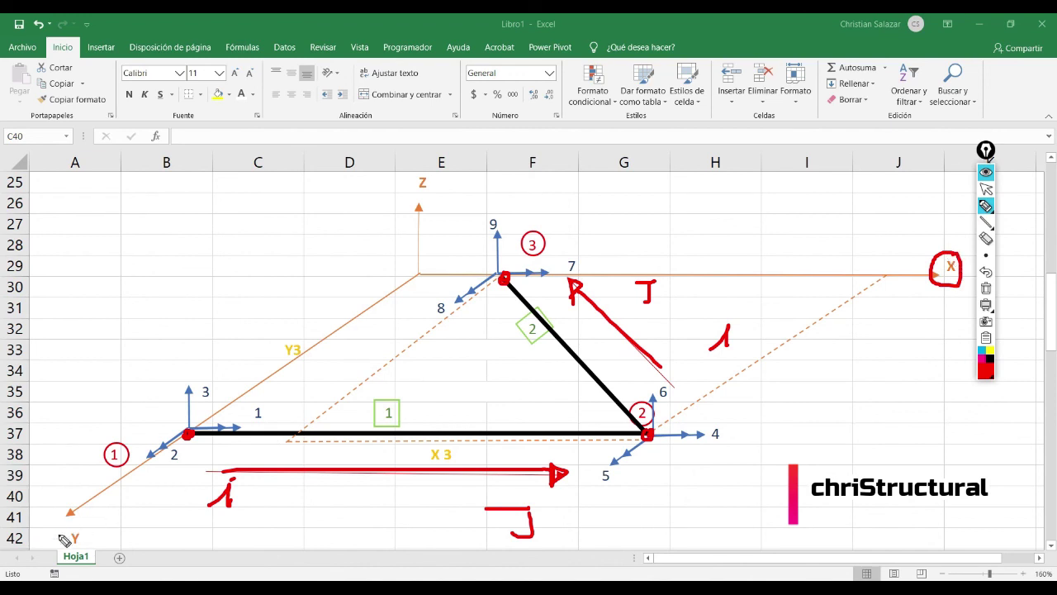
pyautogui.moveTo(76, 523)
pyautogui.mouseDown()
pyautogui.moveTo(98, 543)
pyautogui.moveTo(83, 520)
pyautogui.mouseUp()
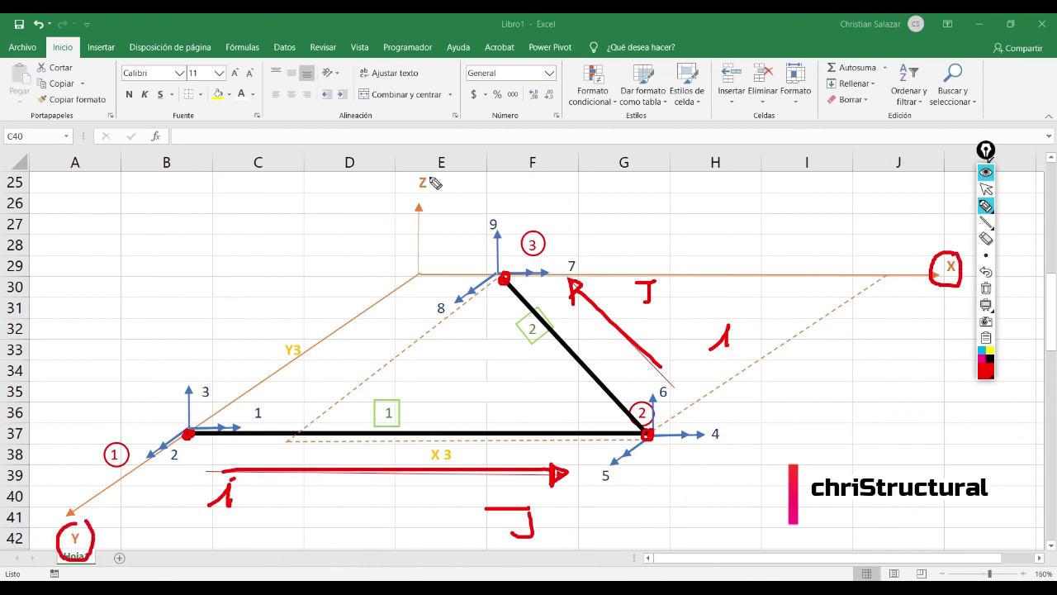
pyautogui.moveTo(437, 183)
pyautogui.mouseDown()
pyautogui.moveTo(410, 197)
pyautogui.moveTo(434, 160)
pyautogui.mouseUp()
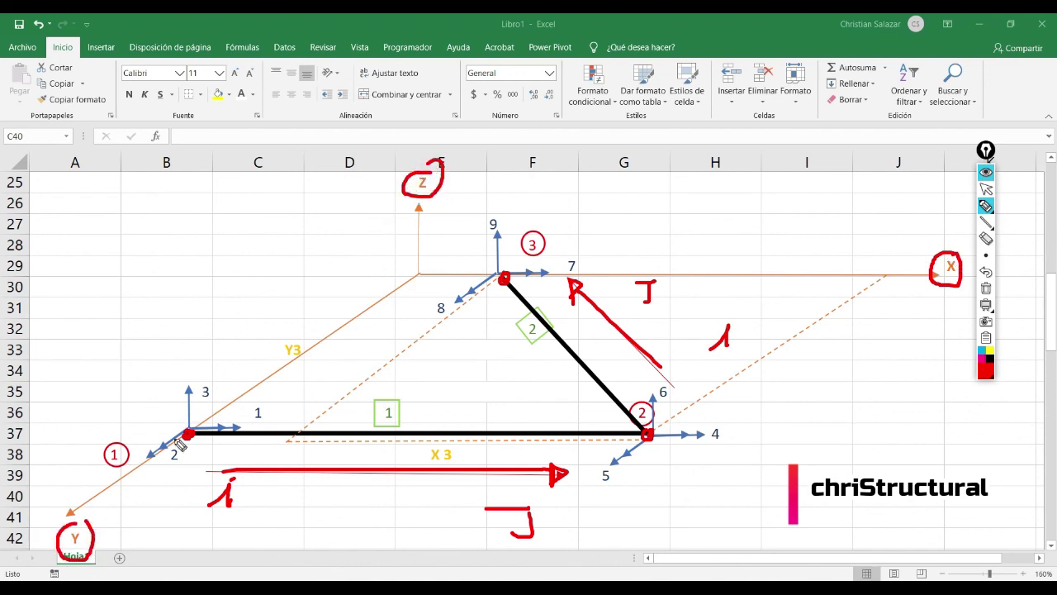
# Circle the degree-of-freedom numbers 1 to 9 at the three nodes in red, and clear all annotations from the diagram.
pyautogui.moveTo(274, 404)
pyautogui.mouseDown()
pyautogui.moveTo(241, 421)
pyautogui.moveTo(269, 417)
pyautogui.mouseUp()
pyautogui.moveTo(194, 450)
pyautogui.mouseDown()
pyautogui.moveTo(181, 439)
pyautogui.moveTo(157, 460)
pyautogui.moveTo(180, 467)
pyautogui.mouseUp()
pyautogui.moveTo(216, 380); pyautogui.dragTo(217, 404)
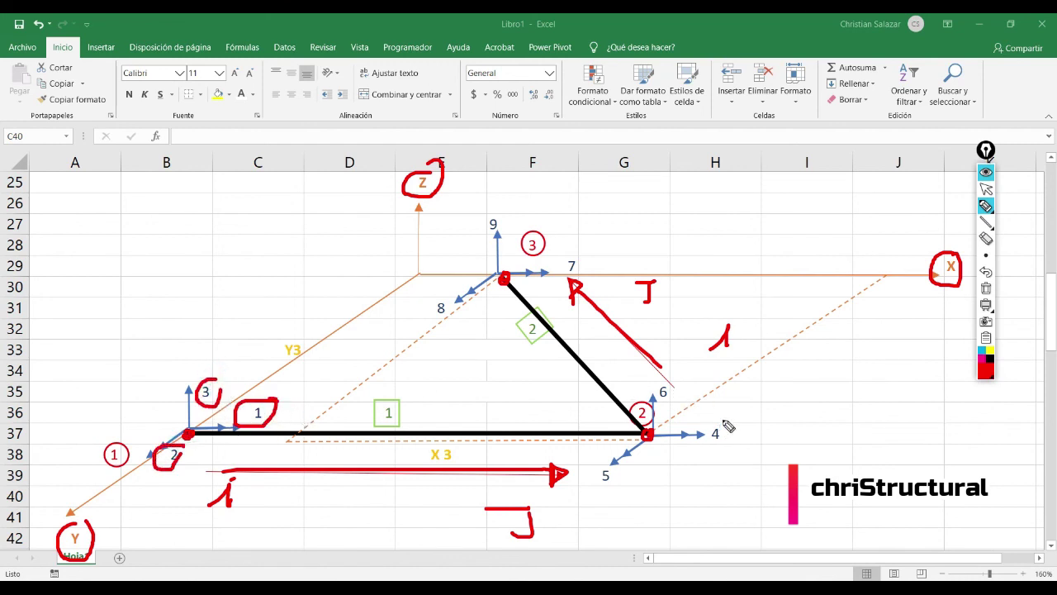
pyautogui.moveTo(724, 418); pyautogui.dragTo(731, 428)
pyautogui.moveTo(607, 464)
pyautogui.mouseDown()
pyautogui.moveTo(583, 469)
pyautogui.moveTo(606, 475)
pyautogui.mouseUp()
pyautogui.moveTo(667, 388); pyautogui.dragTo(654, 403)
pyautogui.moveTo(578, 252)
pyautogui.mouseDown()
pyautogui.moveTo(589, 263)
pyautogui.moveTo(578, 277)
pyautogui.mouseUp()
pyautogui.moveTo(446, 297); pyautogui.dragTo(441, 297)
pyautogui.moveTo(499, 211)
pyautogui.mouseDown()
pyautogui.moveTo(484, 236)
pyautogui.moveTo(496, 247)
pyautogui.mouseUp()
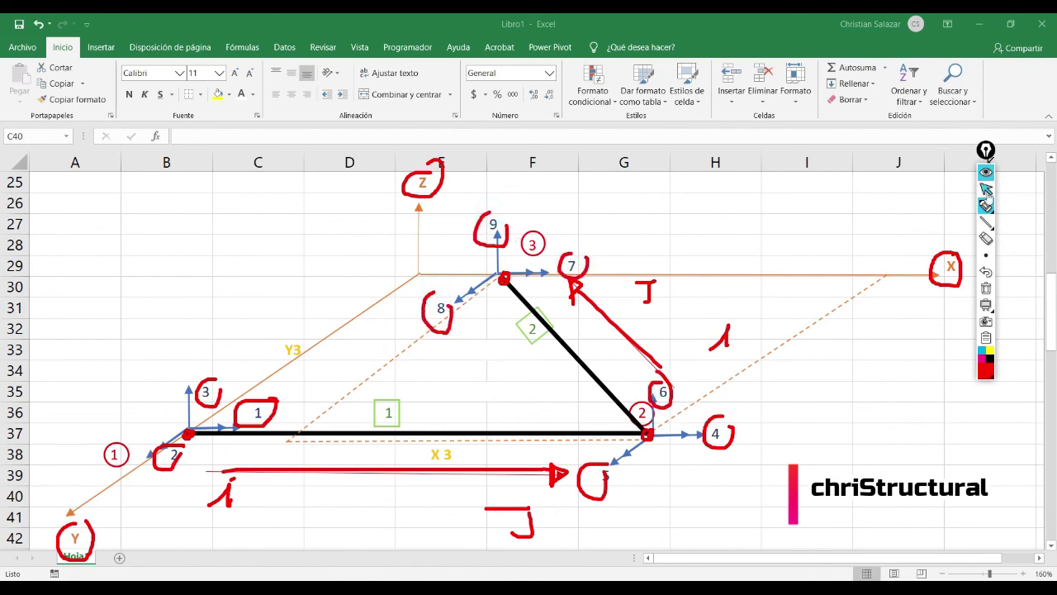
pyautogui.click(987, 188)
pyautogui.click(986, 289)
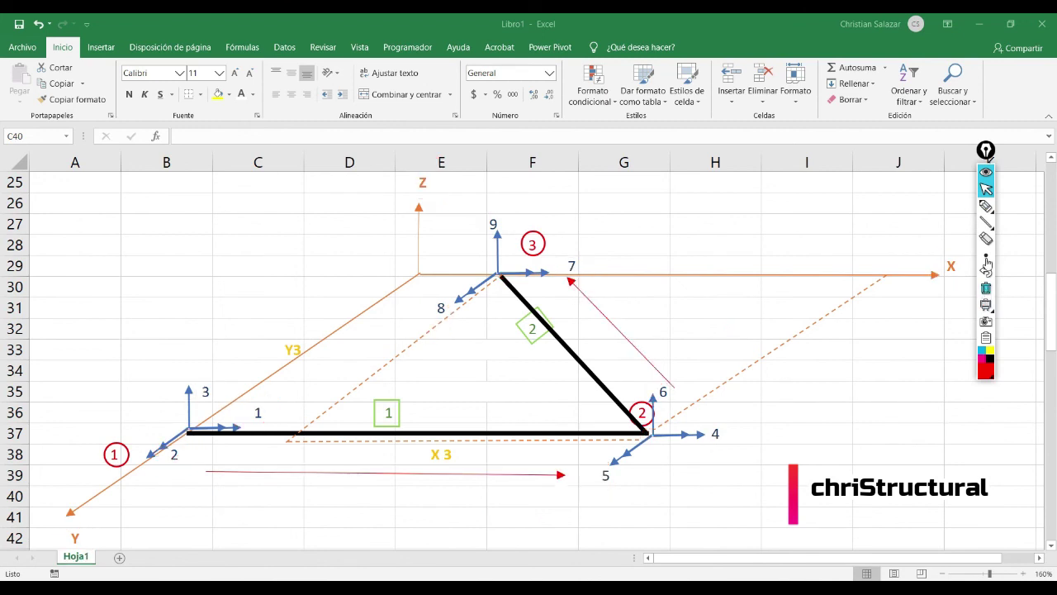
# Cross out node 1 of the diagram with a large red X, and clear the annotations.
pyautogui.click(986, 206)
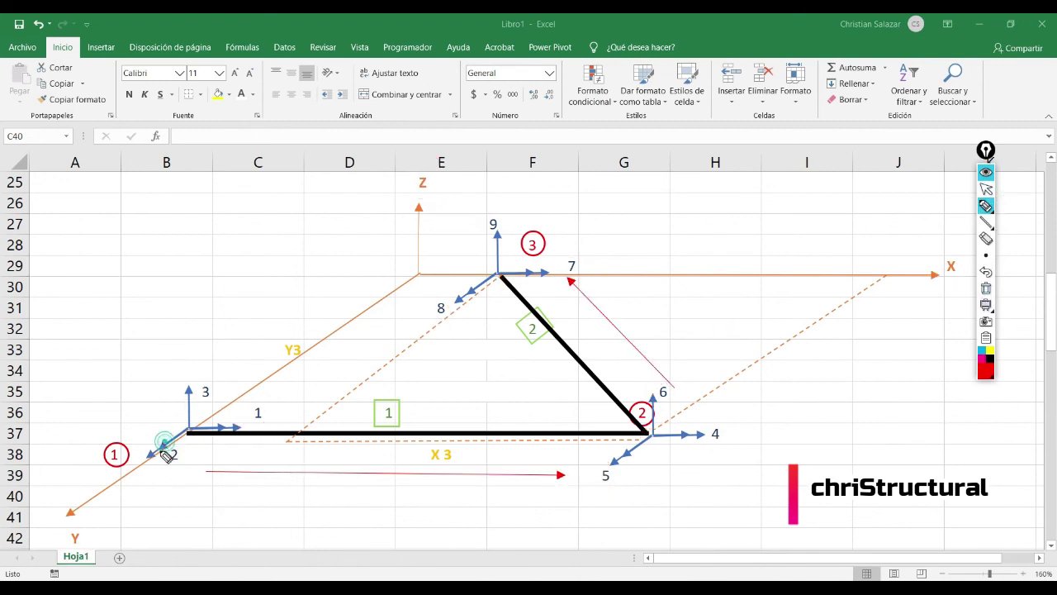
pyautogui.moveTo(165, 448); pyautogui.dragTo(172, 449)
pyautogui.click(986, 239)
pyautogui.click(165, 446)
pyautogui.moveTo(162, 408); pyautogui.dragTo(247, 465)
pyautogui.moveTo(260, 383); pyautogui.dragTo(149, 487)
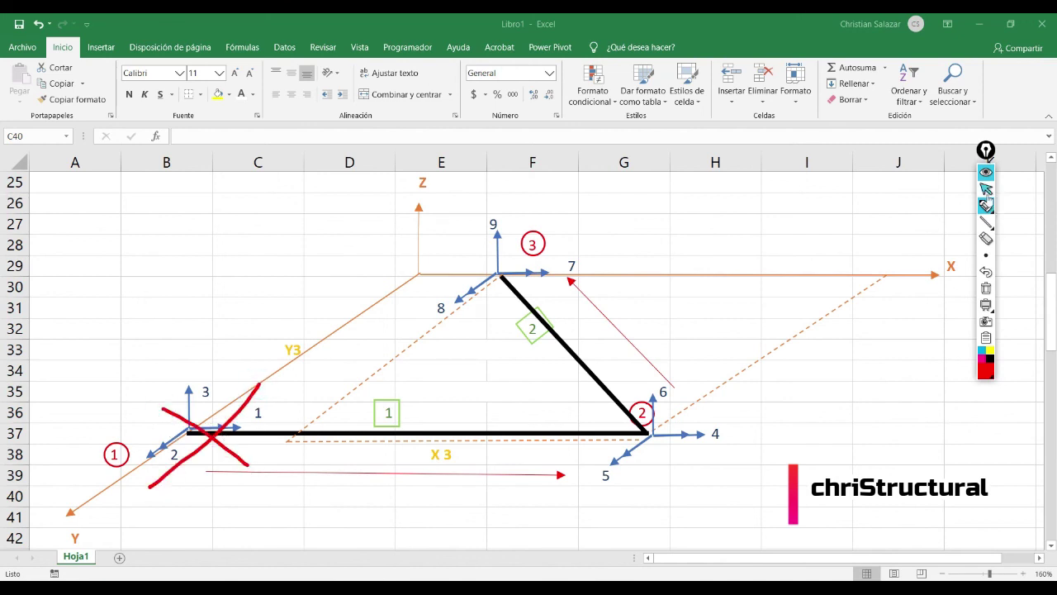
pyautogui.click(986, 189)
pyautogui.click(986, 289)
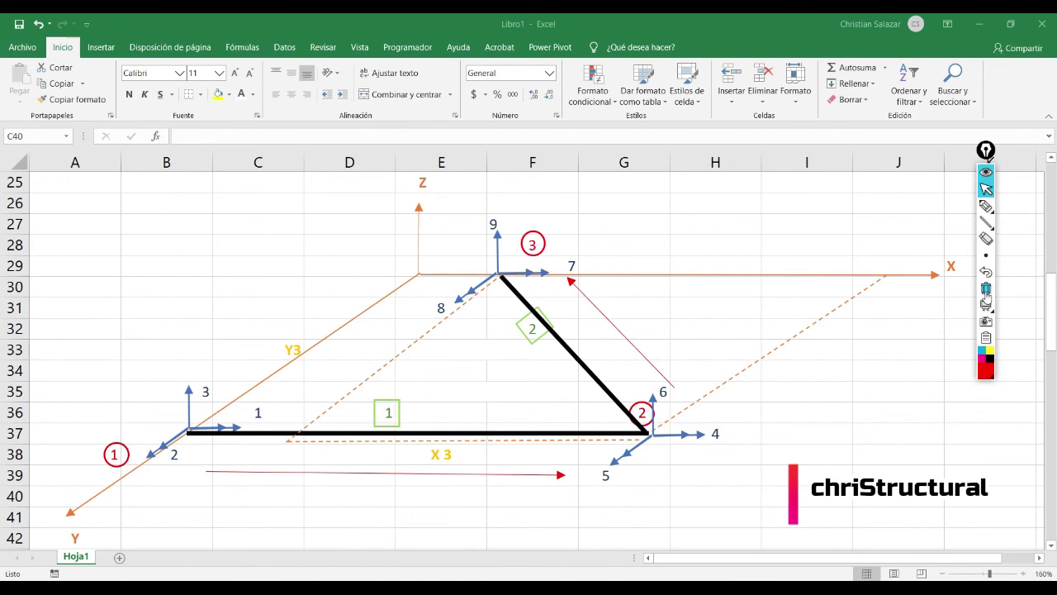
# Circle degree-of-freedom numbers 1 and 2 at node 1 in red.
pyautogui.click(986, 205)
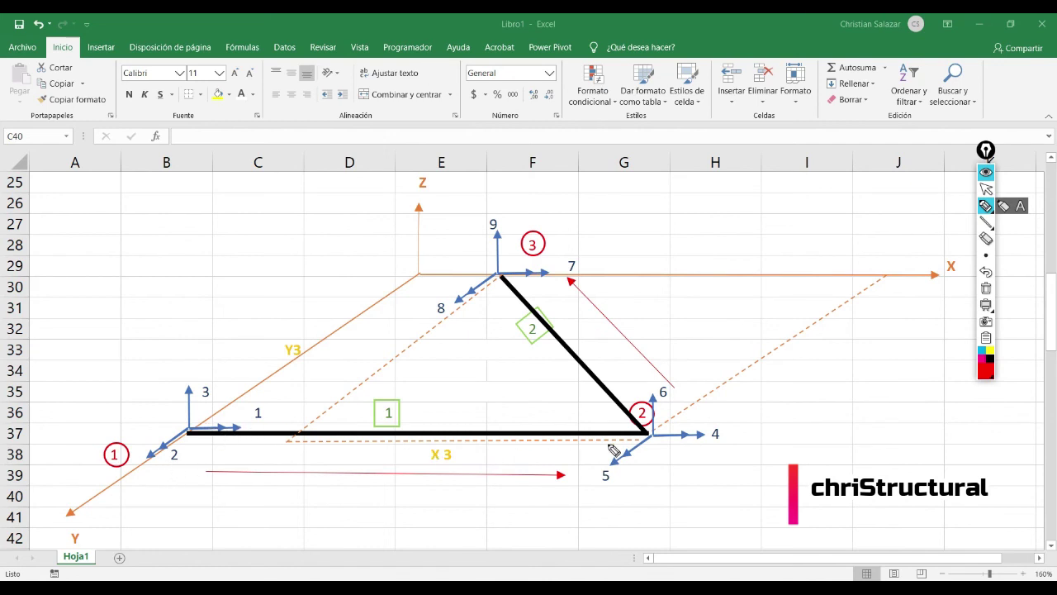
pyautogui.moveTo(259, 406)
pyautogui.mouseDown()
pyautogui.moveTo(264, 435)
pyautogui.moveTo(252, 423)
pyautogui.mouseUp()
pyautogui.moveTo(172, 446)
pyautogui.mouseDown()
pyautogui.moveTo(165, 482)
pyautogui.moveTo(180, 455)
pyautogui.moveTo(154, 450)
pyautogui.mouseUp()
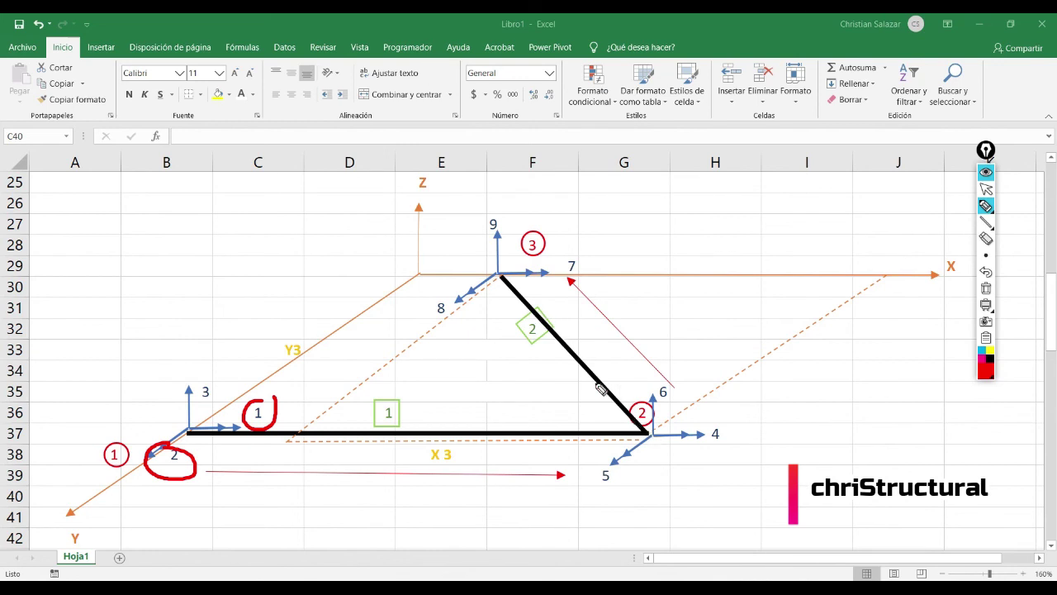
# Draw the local axes of member 2 in red from node 2 and label them x, y and z.
pyautogui.moveTo(616, 405)
pyautogui.mouseDown()
pyautogui.moveTo(731, 528)
pyautogui.moveTo(765, 541)
pyautogui.moveTo(747, 537)
pyautogui.mouseUp()
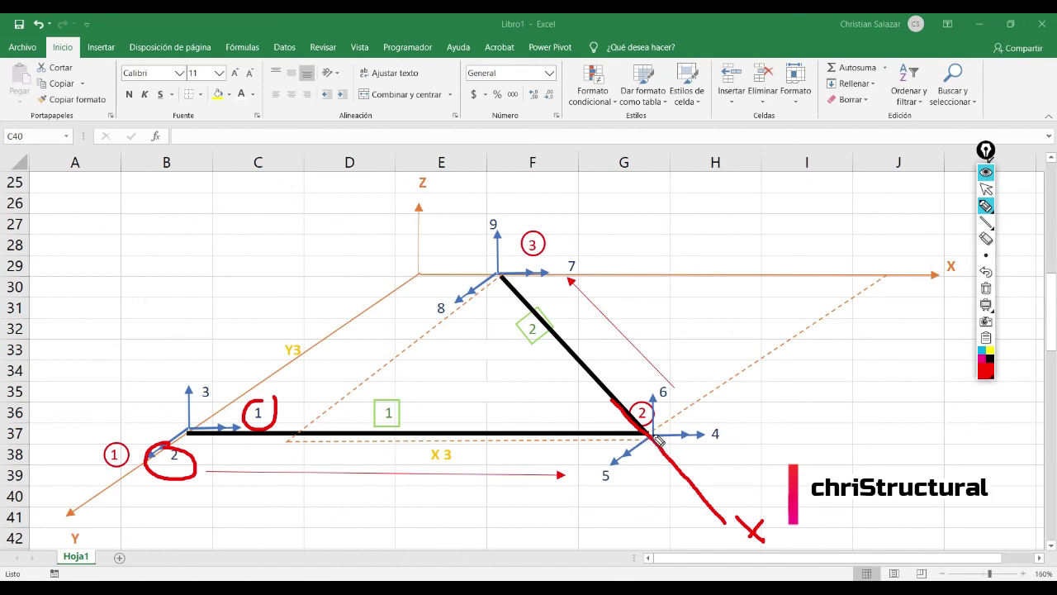
pyautogui.moveTo(658, 440); pyautogui.dragTo(537, 520)
pyautogui.moveTo(469, 508)
pyautogui.mouseDown()
pyautogui.moveTo(484, 524)
pyautogui.moveTo(475, 542)
pyautogui.mouseUp()
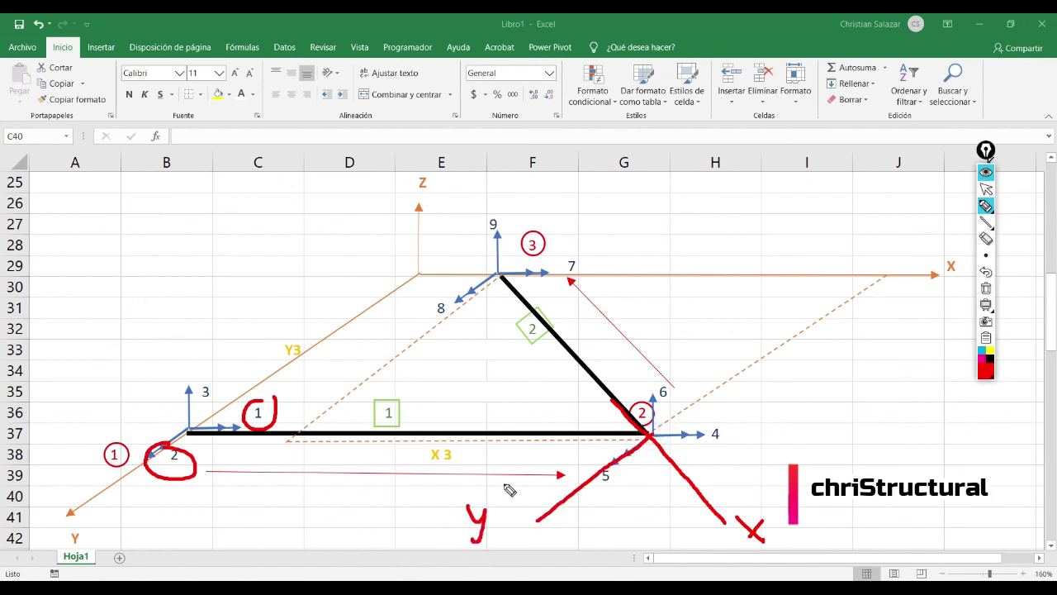
pyautogui.moveTo(506, 484); pyautogui.dragTo(505, 500)
pyautogui.moveTo(654, 433); pyautogui.dragTo(659, 294)
pyautogui.moveTo(666, 246)
pyautogui.mouseDown()
pyautogui.moveTo(679, 245)
pyautogui.moveTo(669, 270)
pyautogui.moveTo(682, 260)
pyautogui.mouseUp()
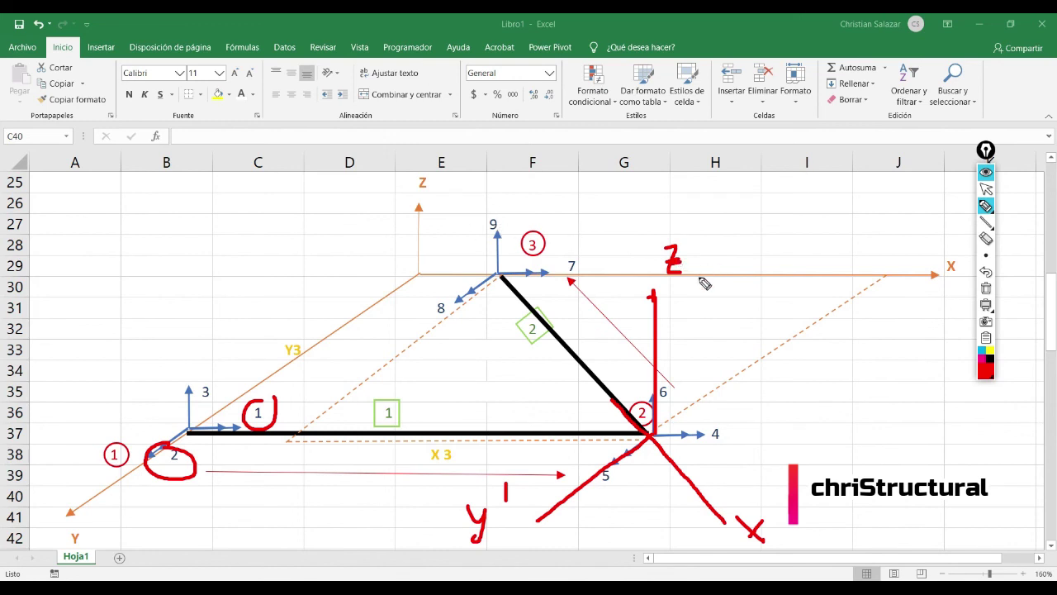
pyautogui.moveTo(648, 304)
pyautogui.mouseDown()
pyautogui.moveTo(654, 287)
pyautogui.moveTo(663, 303)
pyautogui.mouseUp()
# Write "torsion" beside the local x axis and "flexion" beside the local y axis in red.
pyautogui.moveTo(834, 502)
pyautogui.mouseDown()
pyautogui.moveTo(834, 535)
pyautogui.moveTo(853, 532)
pyautogui.mouseUp()
pyautogui.moveTo(847, 519)
pyautogui.mouseDown()
pyautogui.moveTo(870, 519)
pyautogui.moveTo(865, 533)
pyautogui.mouseUp()
pyautogui.moveTo(880, 517)
pyautogui.mouseDown()
pyautogui.moveTo(894, 533)
pyautogui.moveTo(947, 528)
pyautogui.mouseUp()
pyautogui.moveTo(872, 522); pyautogui.dragTo(875, 531)
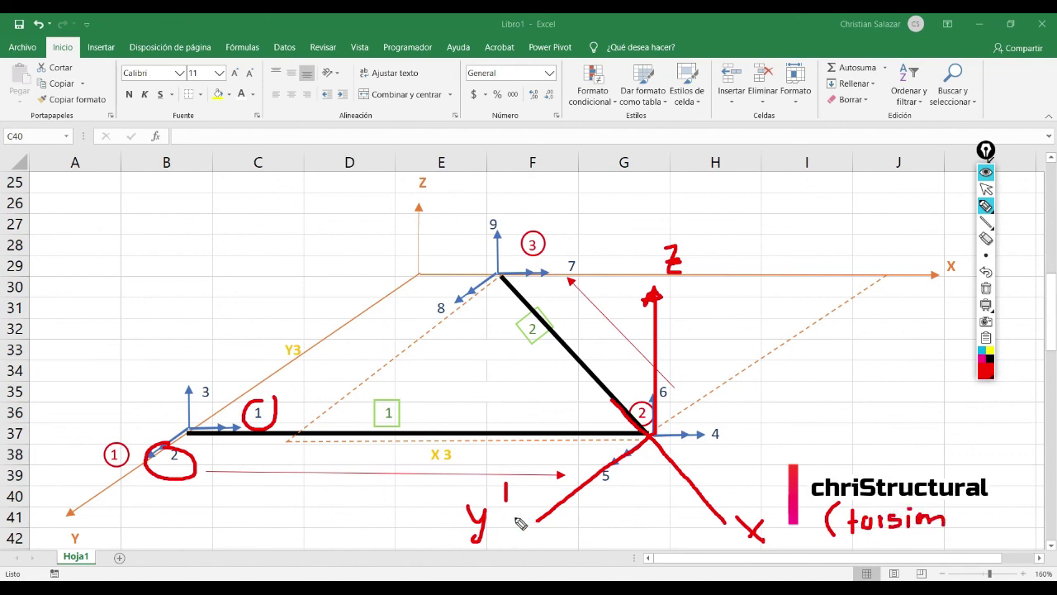
pyautogui.moveTo(516, 520)
pyautogui.mouseDown()
pyautogui.moveTo(512, 547)
pyautogui.moveTo(630, 545)
pyautogui.mouseUp()
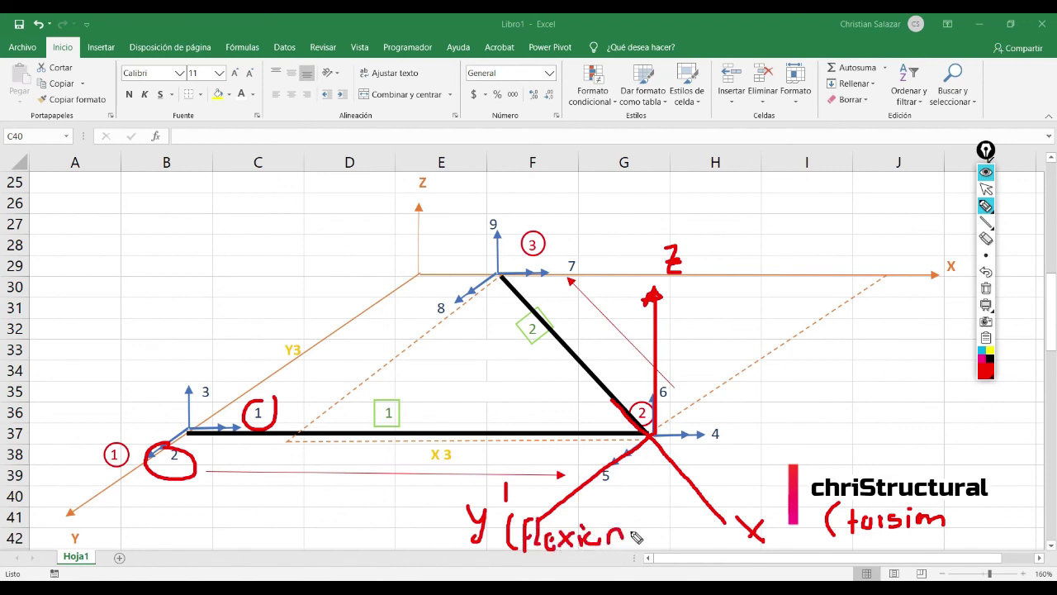
pyautogui.click(632, 542)
# Draw a horizontal line from node 2 and connect it to the local x axis in green, labelling it X.
pyautogui.moveTo(664, 442); pyautogui.dragTo(809, 441)
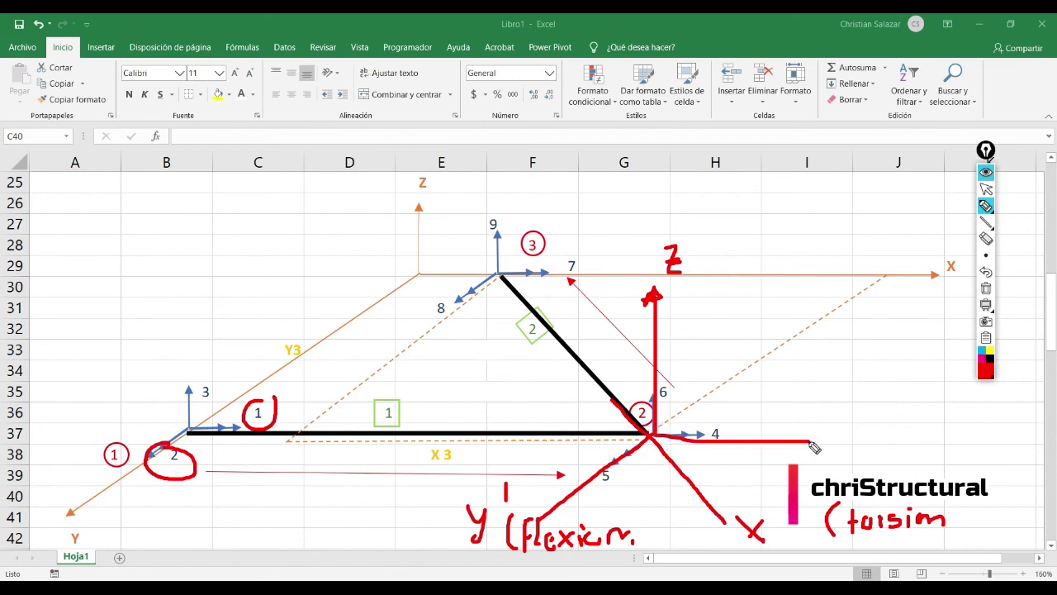
pyautogui.click(986, 373)
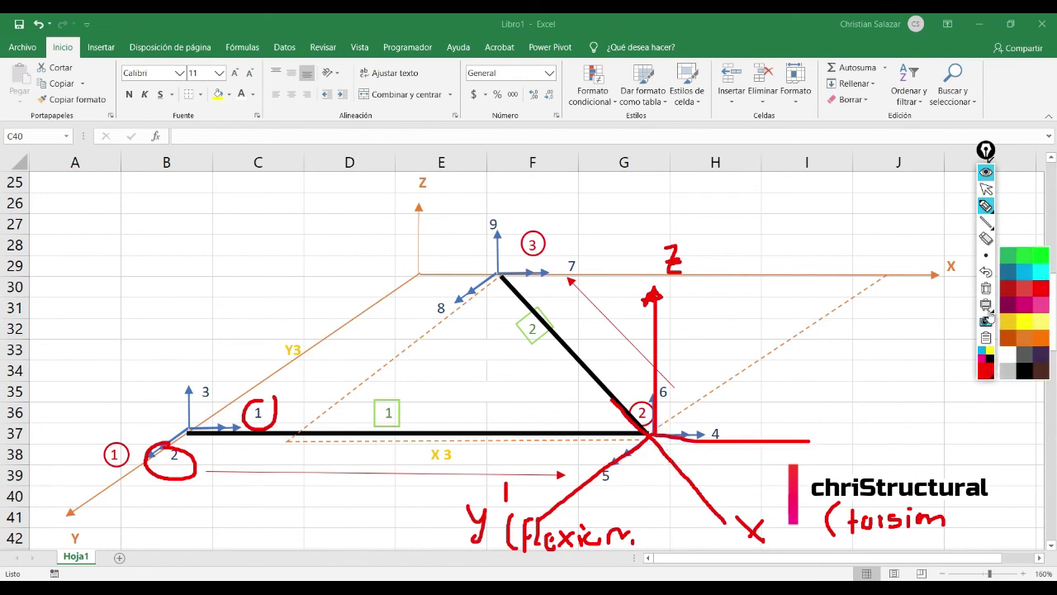
pyautogui.click(1045, 261)
pyautogui.moveTo(664, 441)
pyautogui.mouseDown()
pyautogui.moveTo(816, 441)
pyautogui.moveTo(737, 518)
pyautogui.mouseUp()
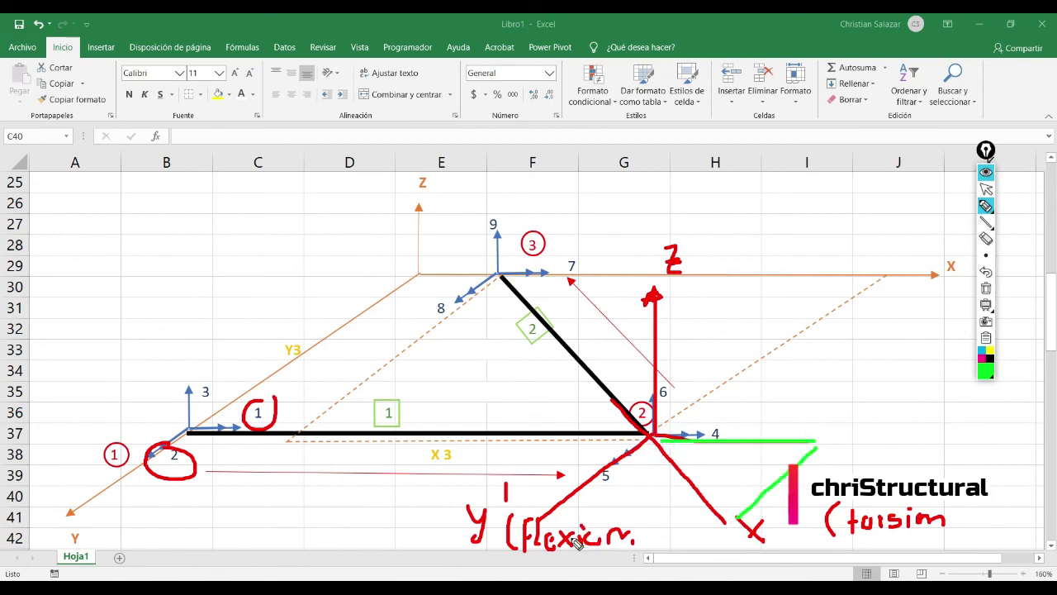
pyautogui.moveTo(629, 509); pyautogui.dragTo(632, 545)
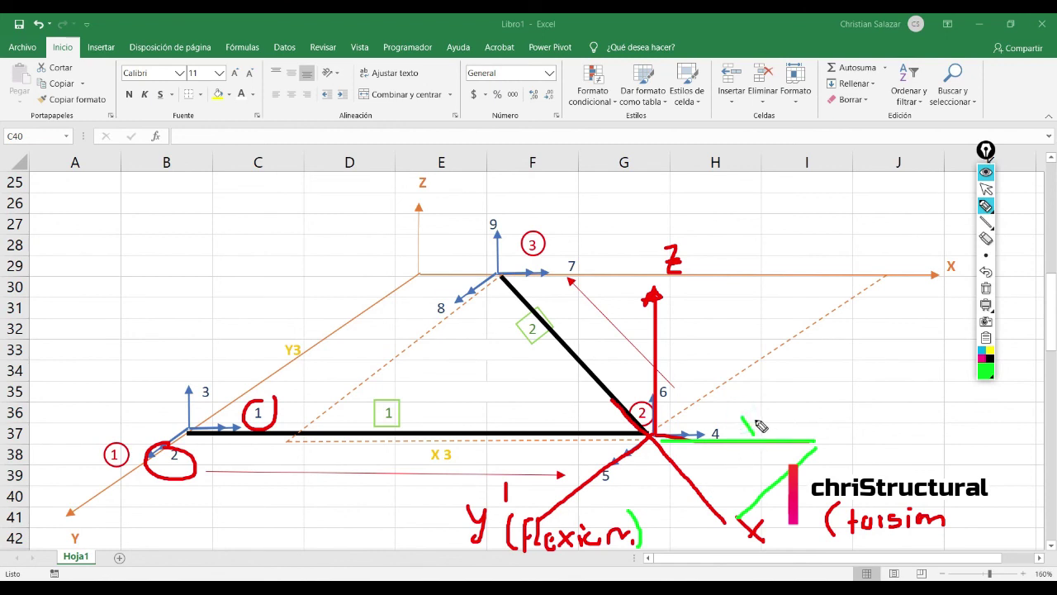
pyautogui.moveTo(755, 414)
pyautogui.mouseDown()
pyautogui.moveTo(741, 432)
pyautogui.moveTo(757, 431)
pyautogui.mouseUp()
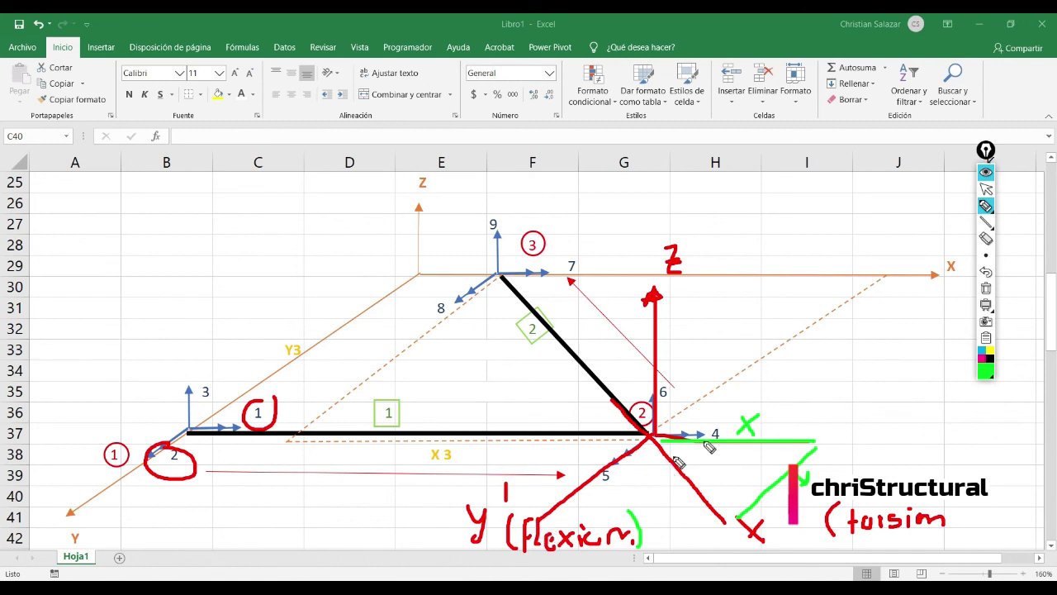
# Sketch two green curves across the local x axis near node 2, and undo the last four green strokes.
pyautogui.moveTo(632, 500); pyautogui.dragTo(727, 436)
pyautogui.moveTo(659, 514); pyautogui.dragTo(801, 474)
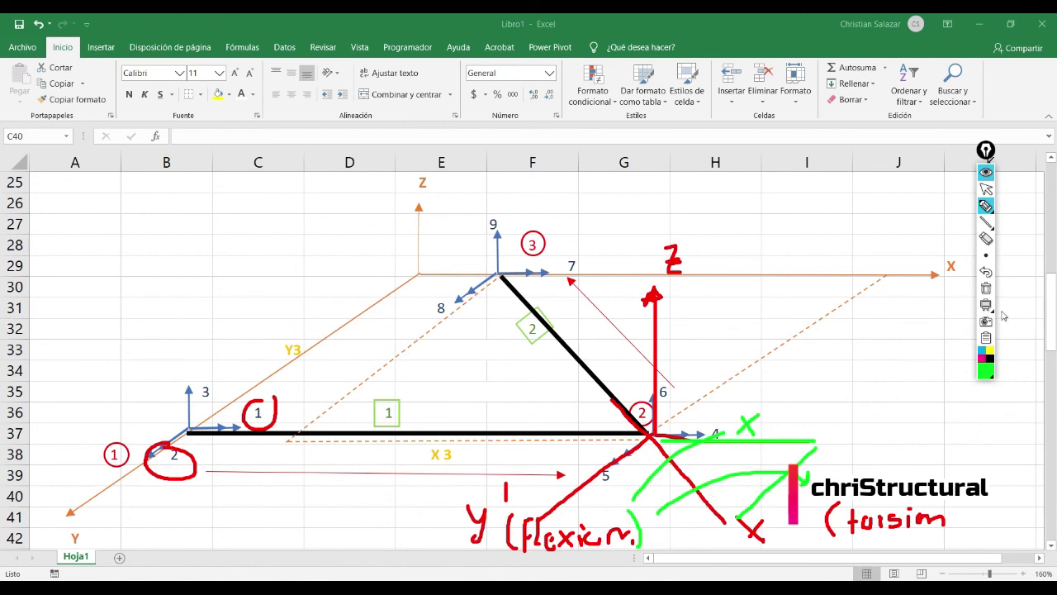
pyautogui.click(986, 272)
pyautogui.click(986, 272)
pyautogui.click(986, 273)
pyautogui.click(986, 273)
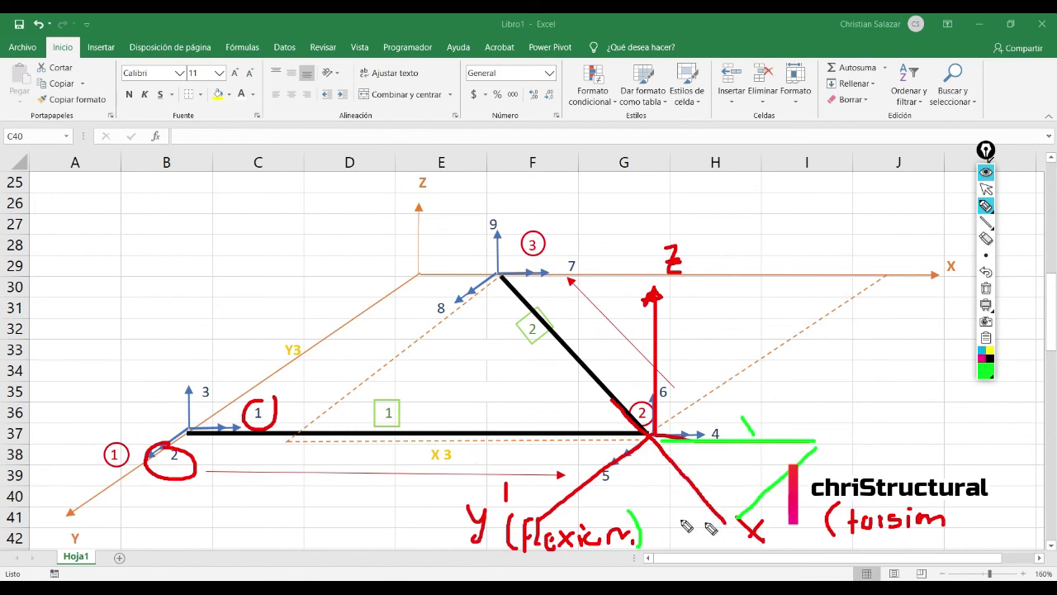
# Outline the triangle between the local x and y axes in green, and sketch a hatched shape along member 2.
pyautogui.moveTo(723, 522); pyautogui.dragTo(530, 514)
pyautogui.moveTo(658, 446); pyautogui.dragTo(539, 522)
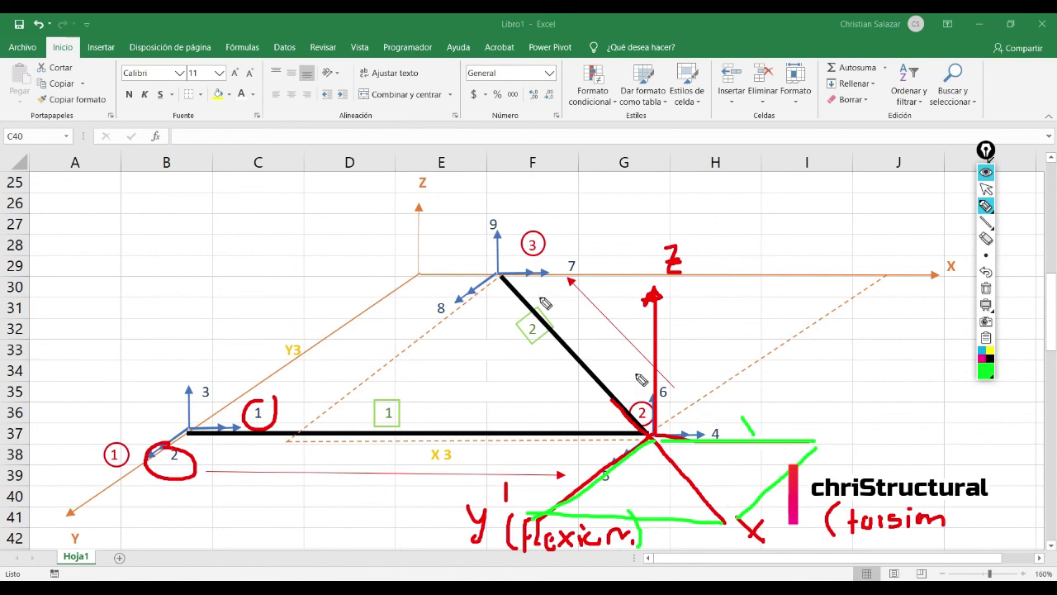
pyautogui.moveTo(499, 273); pyautogui.dragTo(628, 418)
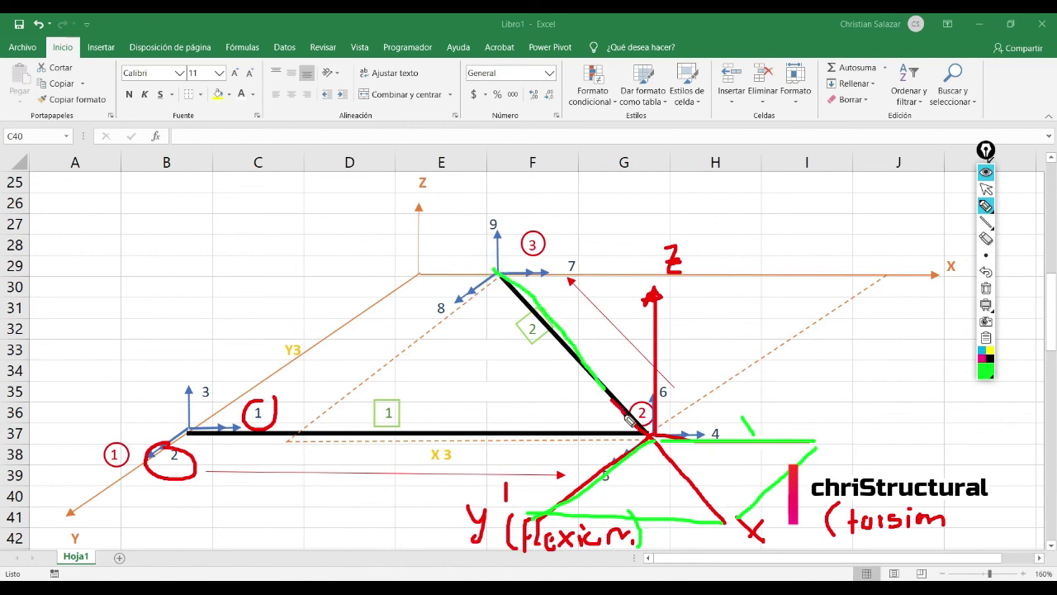
pyautogui.moveTo(555, 324)
pyautogui.mouseDown()
pyautogui.moveTo(557, 266)
pyautogui.moveTo(621, 354)
pyautogui.moveTo(586, 318)
pyautogui.moveTo(608, 390)
pyautogui.mouseUp()
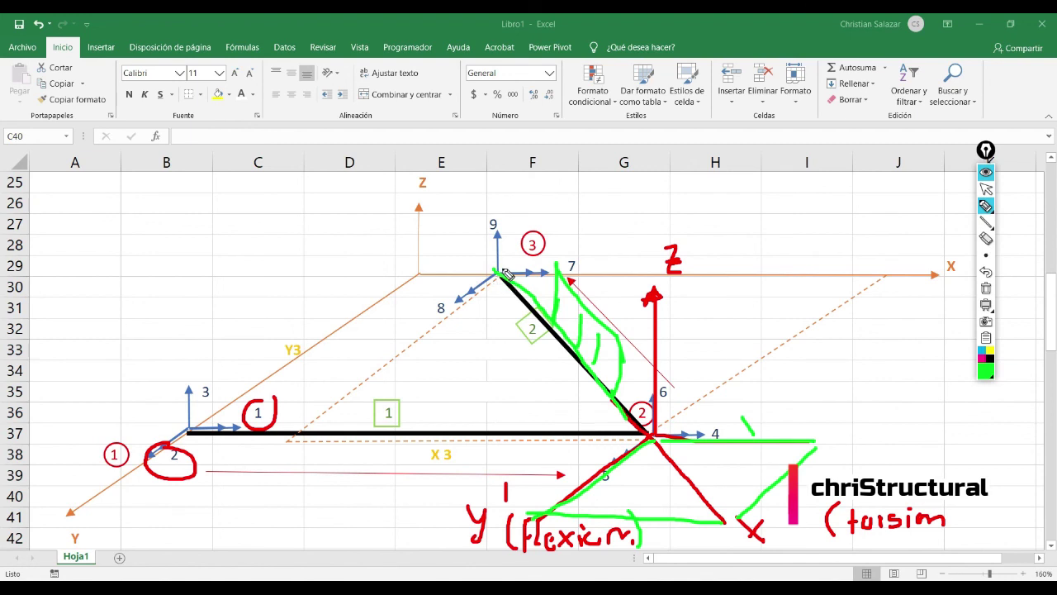
# Mark both ends of member 2 and the direction of degree of freedom 8 in green, and clear all annotations.
pyautogui.moveTo(496, 270); pyautogui.dragTo(504, 277)
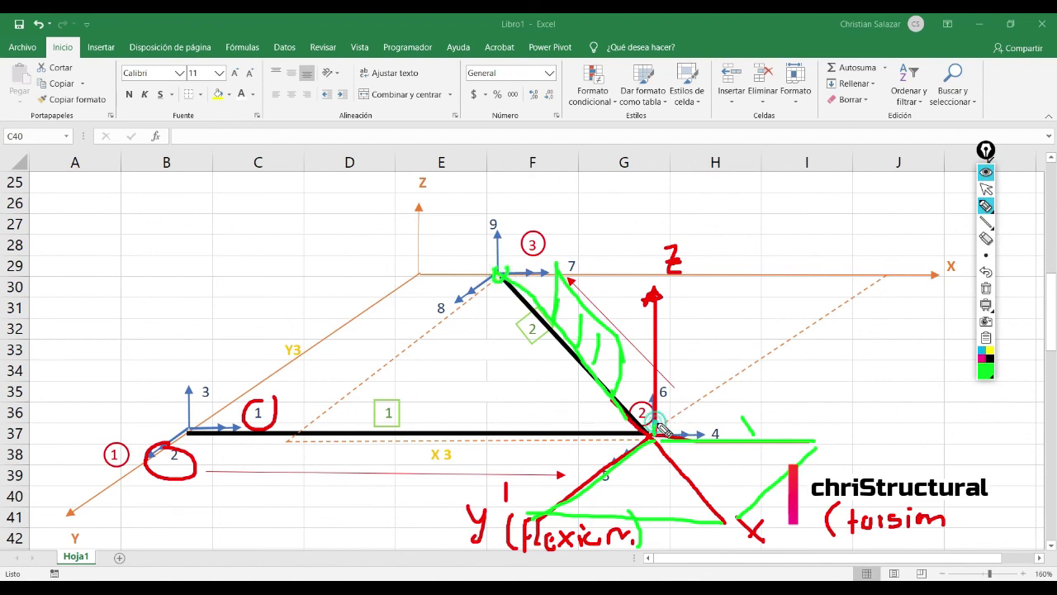
pyautogui.moveTo(650, 425); pyautogui.dragTo(658, 433)
pyautogui.moveTo(505, 282); pyautogui.dragTo(431, 320)
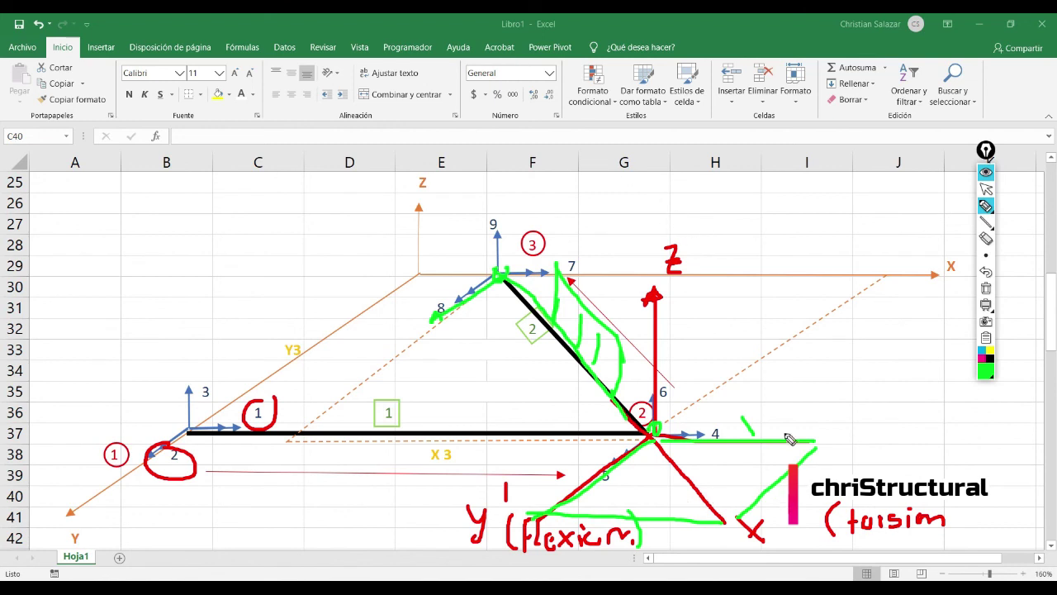
pyautogui.click(986, 190)
pyautogui.click(986, 289)
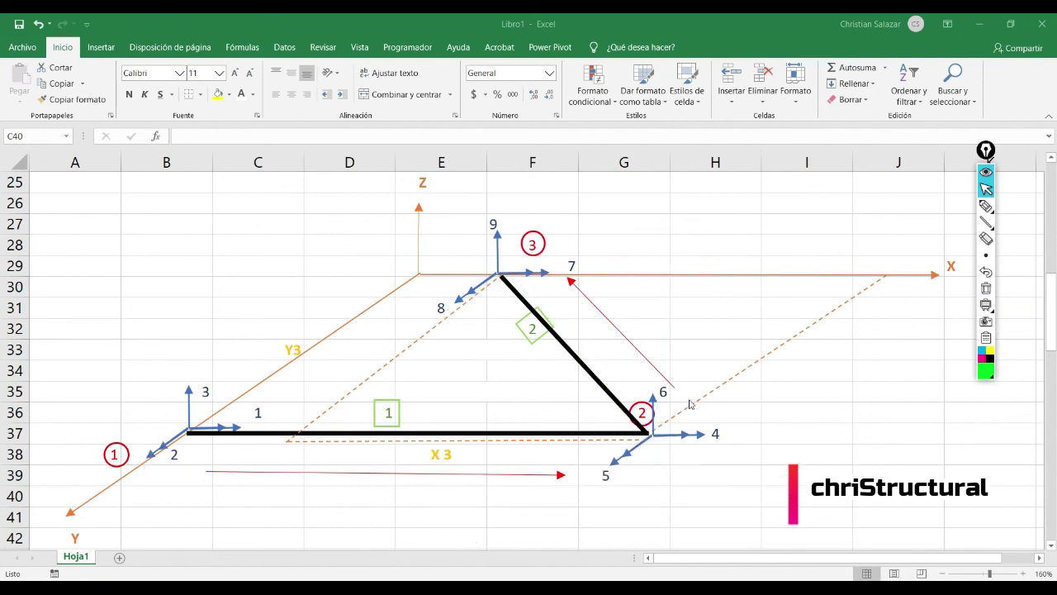
pyautogui.scroll(-2, 521, 394)
pyautogui.scroll(3, 522, 392)
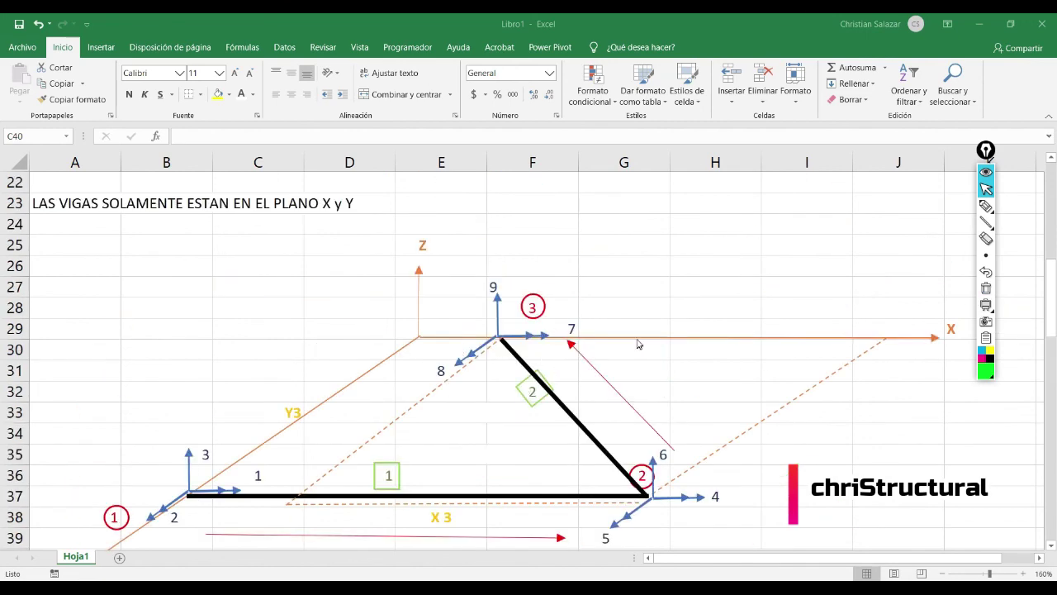
pyautogui.scroll(-1, 529, 483)
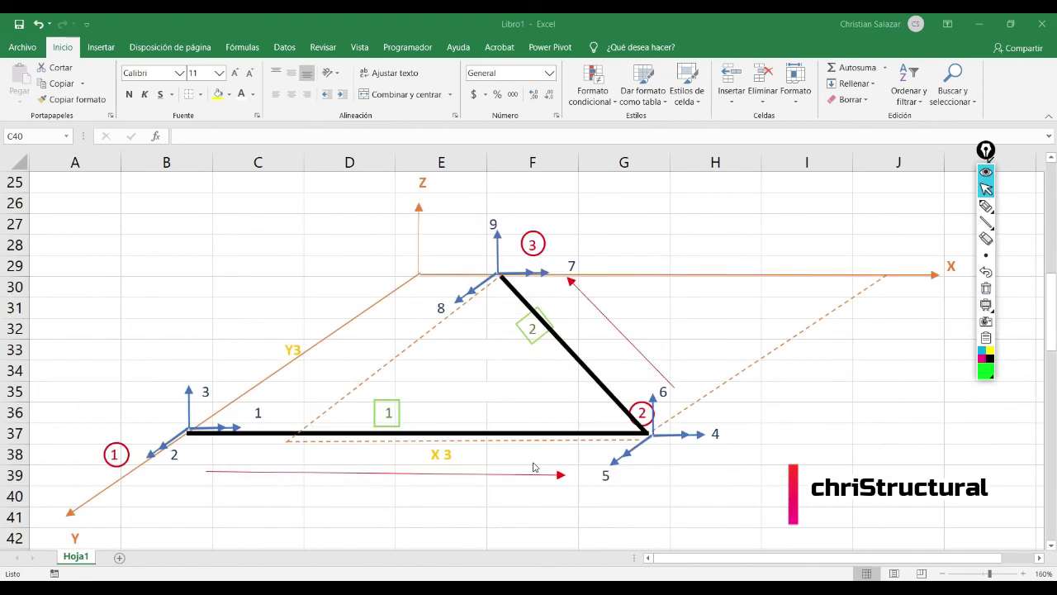
pyautogui.scroll(1, 529, 483)
pyautogui.scroll(-1, 529, 484)
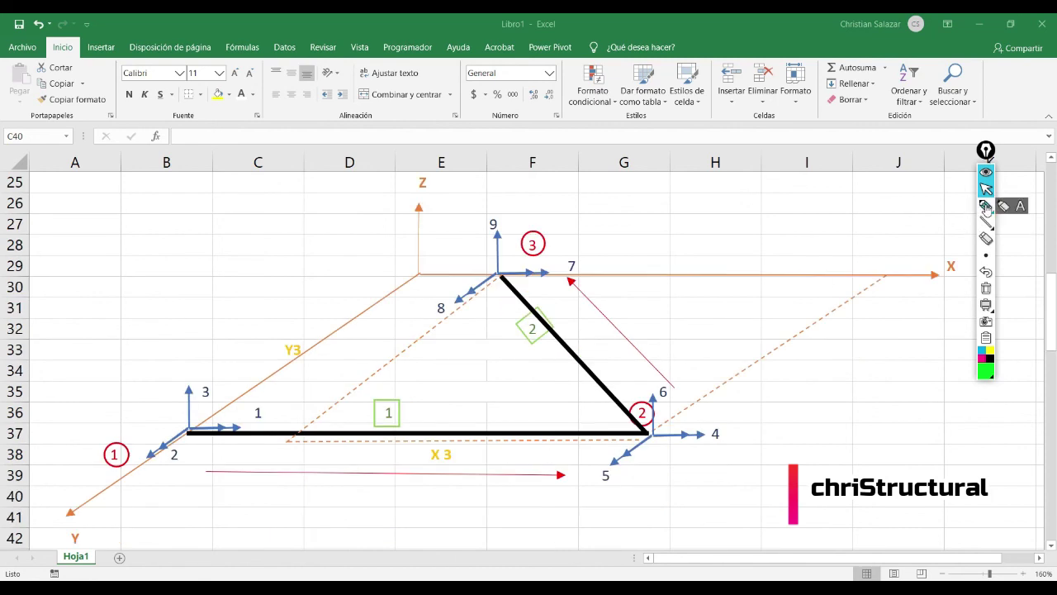
# Mark node 3 and trace the global X axis in green, and start a coordinate pair beside the node with X.
pyautogui.click(986, 205)
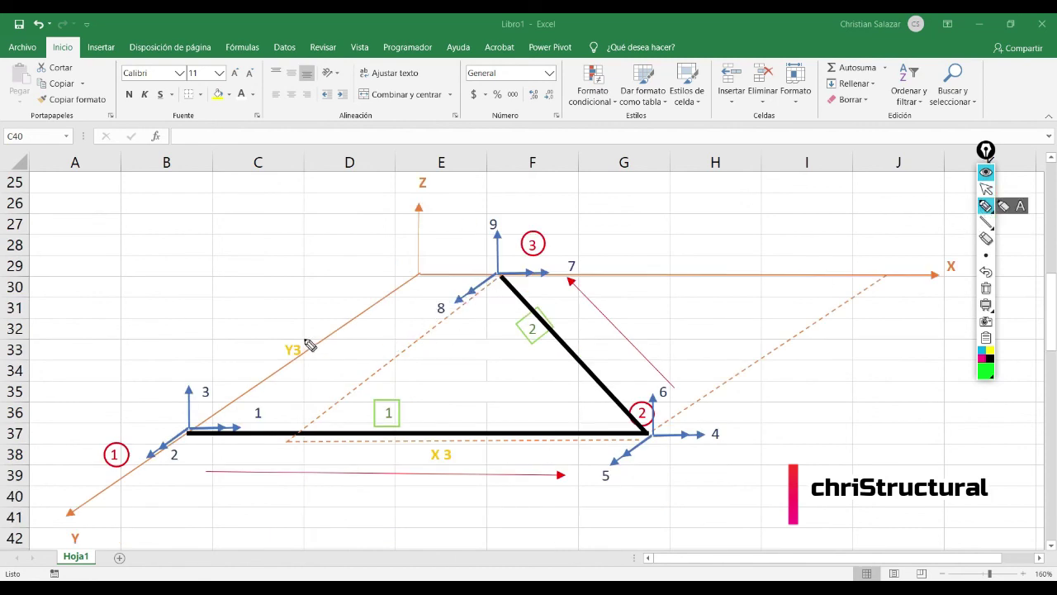
pyautogui.click(503, 279)
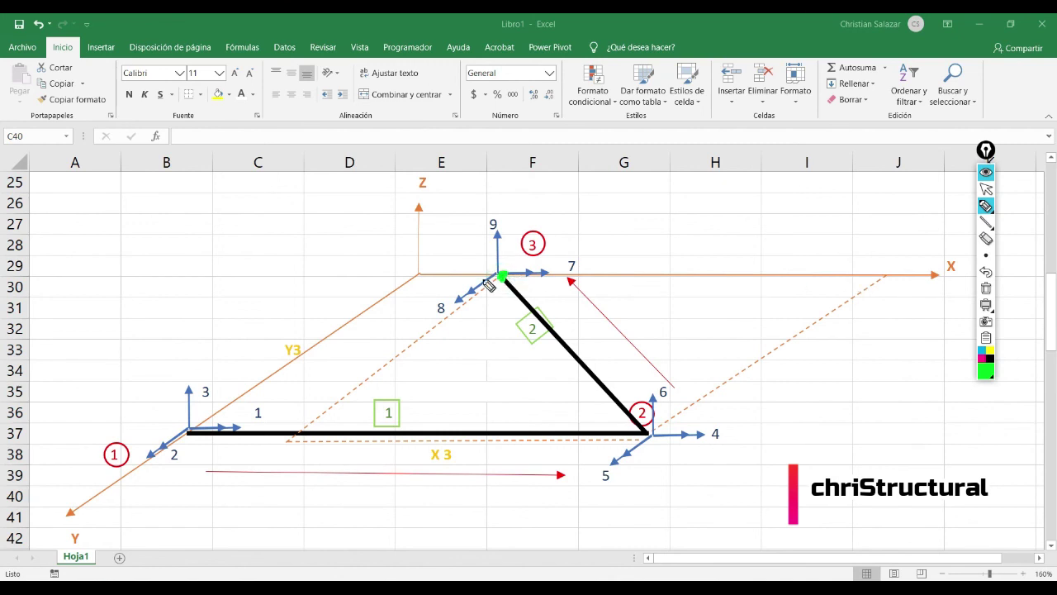
pyautogui.moveTo(411, 274); pyautogui.dragTo(886, 274)
pyautogui.moveTo(584, 229)
pyautogui.mouseDown()
pyautogui.moveTo(582, 259)
pyautogui.moveTo(611, 271)
pyautogui.mouseUp()
pyautogui.moveTo(643, 229)
pyautogui.mouseDown()
pyautogui.moveTo(670, 259)
pyautogui.moveTo(671, 228)
pyautogui.mouseUp()
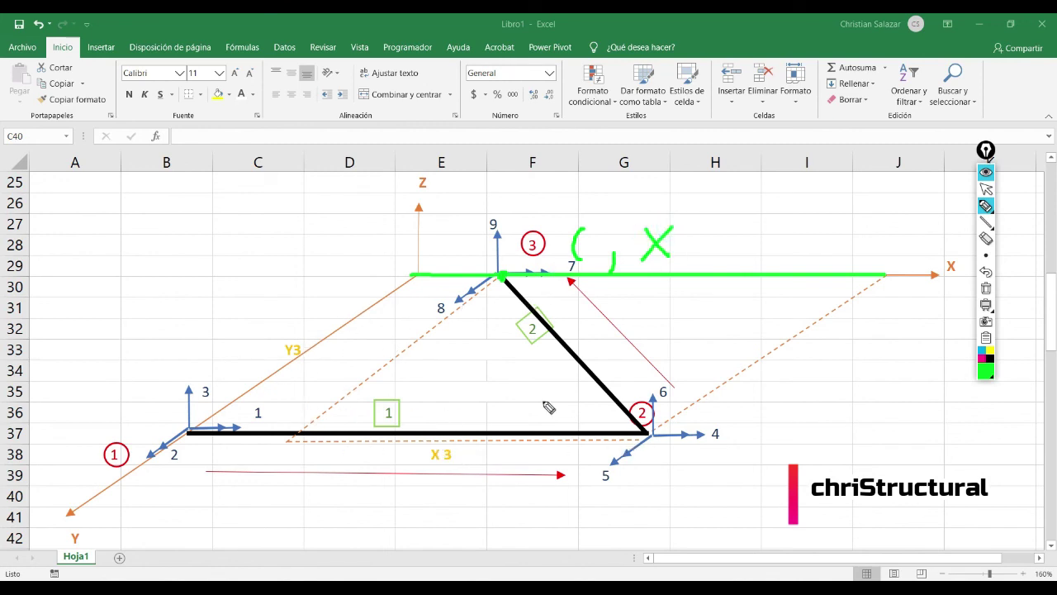
# Draw a green arc between members 1 and 2 and label the angle 70°.
pyautogui.moveTo(555, 354); pyautogui.dragTo(509, 446)
pyautogui.moveTo(535, 376)
pyautogui.mouseDown()
pyautogui.moveTo(551, 397)
pyautogui.moveTo(544, 410)
pyautogui.mouseUp()
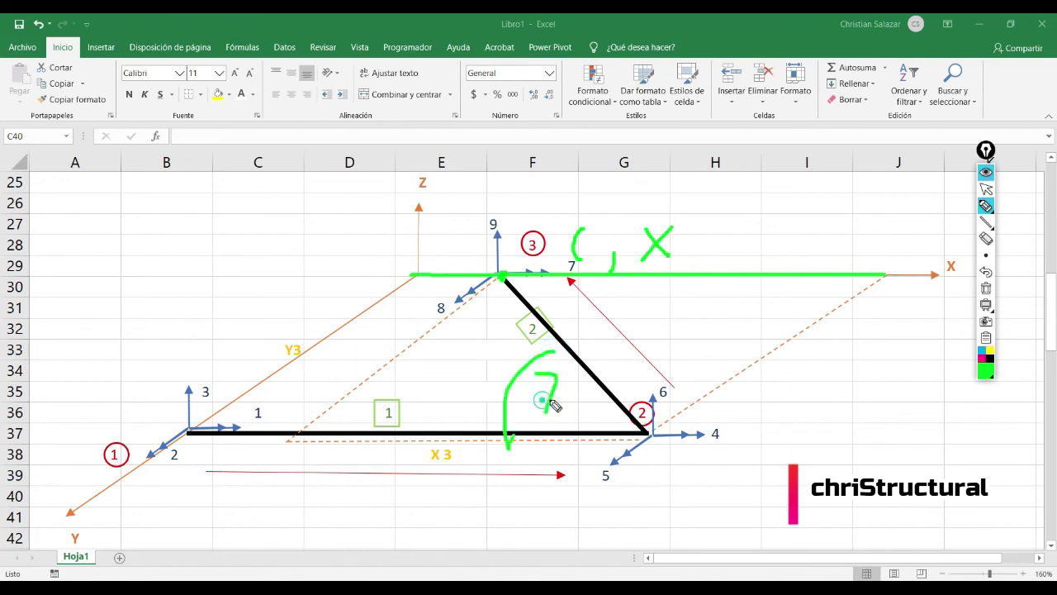
pyautogui.moveTo(579, 375); pyautogui.dragTo(591, 394)
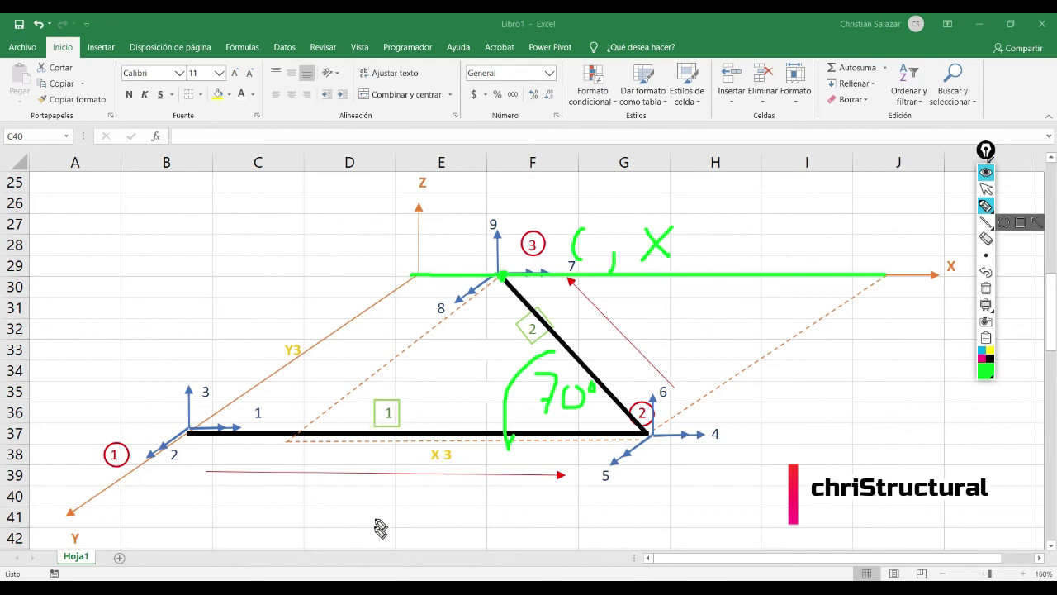
# Write the green formula "x3 = cos70 • 8 =" below the diagram and mark node 2 as the other end of member 2.
pyautogui.moveTo(353, 501); pyautogui.dragTo(377, 526)
pyautogui.moveTo(374, 500)
pyautogui.mouseDown()
pyautogui.moveTo(354, 527)
pyautogui.moveTo(398, 517)
pyautogui.moveTo(393, 528)
pyautogui.moveTo(434, 512)
pyautogui.mouseUp()
pyautogui.moveTo(415, 526)
pyautogui.mouseDown()
pyautogui.moveTo(471, 525)
pyautogui.moveTo(489, 513)
pyautogui.moveTo(559, 533)
pyautogui.moveTo(584, 509)
pyautogui.moveTo(611, 531)
pyautogui.mouseUp()
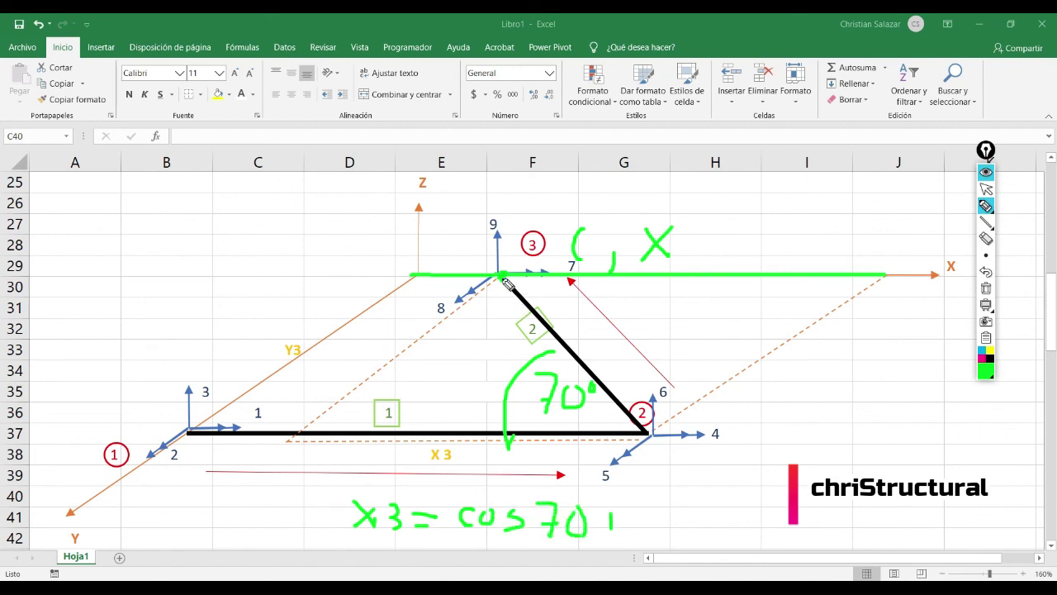
pyautogui.click(645, 431)
pyautogui.moveTo(666, 501)
pyautogui.mouseDown()
pyautogui.moveTo(652, 541)
pyautogui.moveTo(611, 525)
pyautogui.mouseUp()
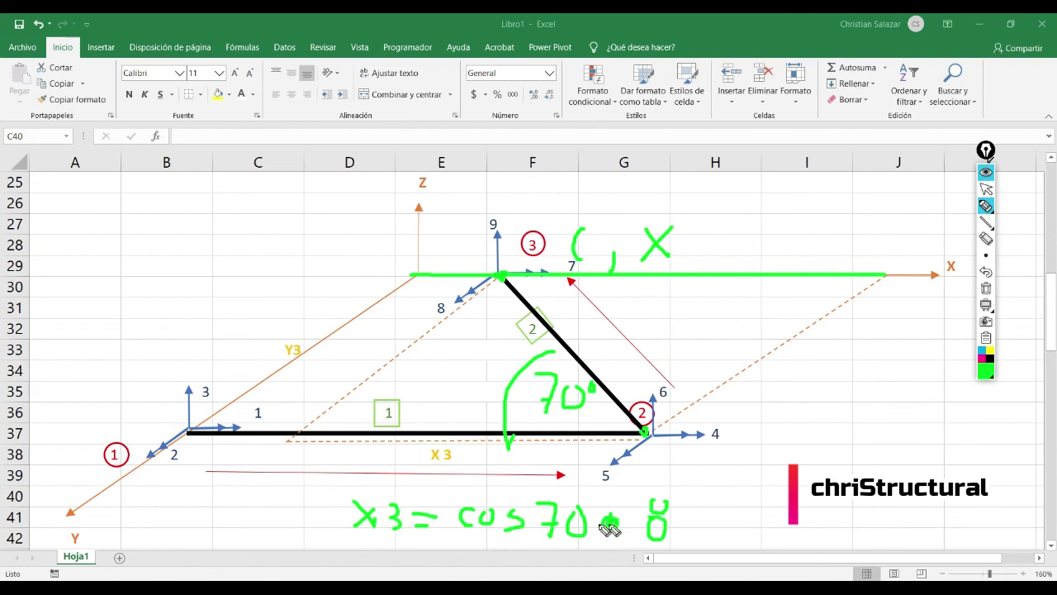
pyautogui.moveTo(714, 510); pyautogui.dragTo(728, 511)
pyautogui.moveTo(714, 518); pyautogui.dragTo(728, 518)
# Tick the first value of node 3's green coordinate pair, replace the X with 0, close the parenthesis, and clear all annotations.
pyautogui.moveTo(584, 217)
pyautogui.mouseDown()
pyautogui.moveTo(598, 234)
pyautogui.moveTo(628, 199)
pyautogui.mouseUp()
pyautogui.click(987, 239)
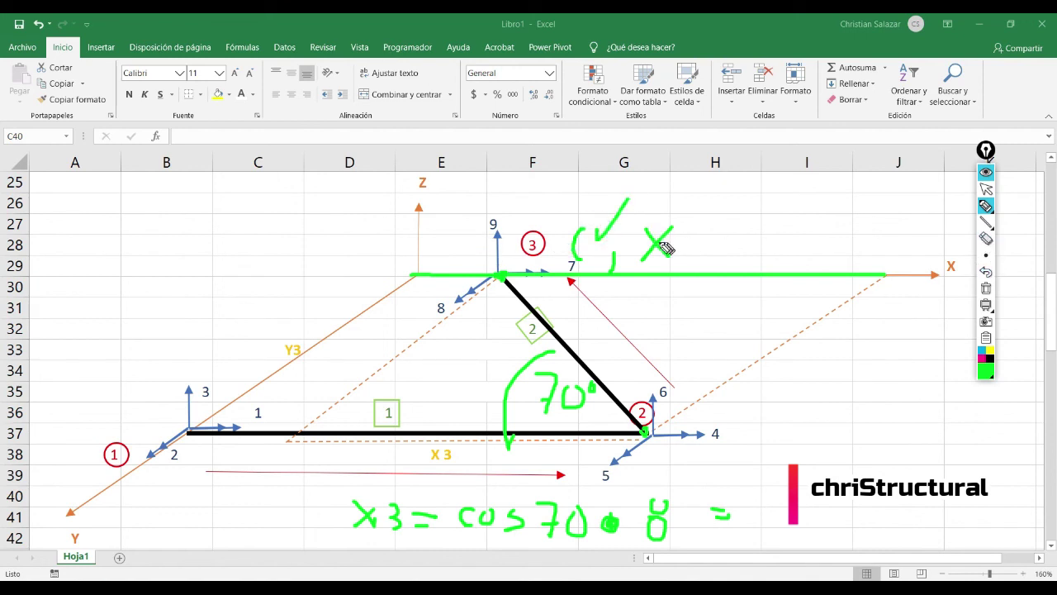
pyautogui.click(661, 241)
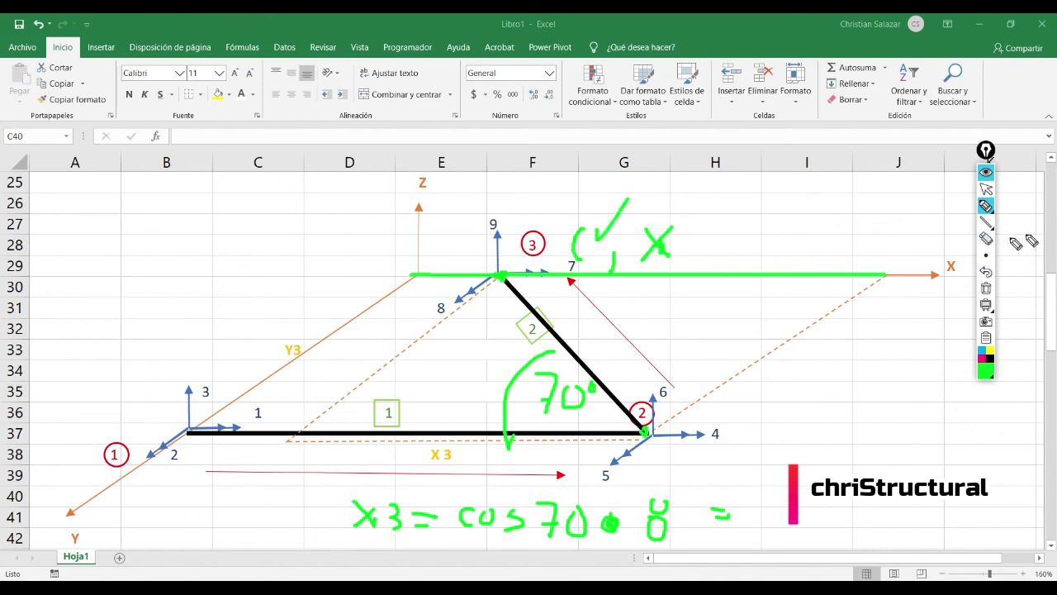
pyautogui.click(662, 239)
pyautogui.click(985, 205)
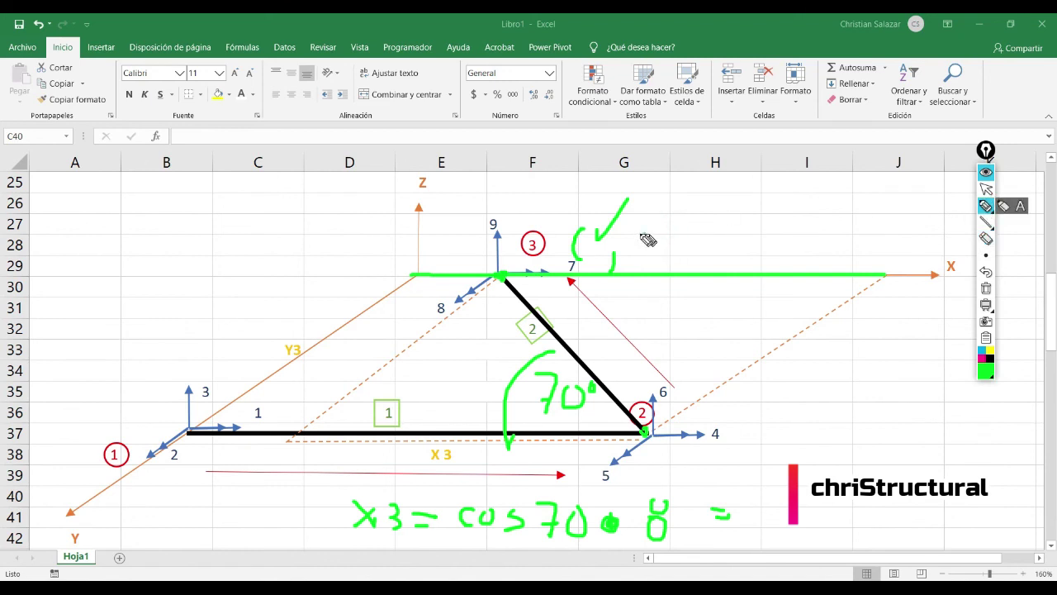
pyautogui.moveTo(645, 235); pyautogui.dragTo(679, 258)
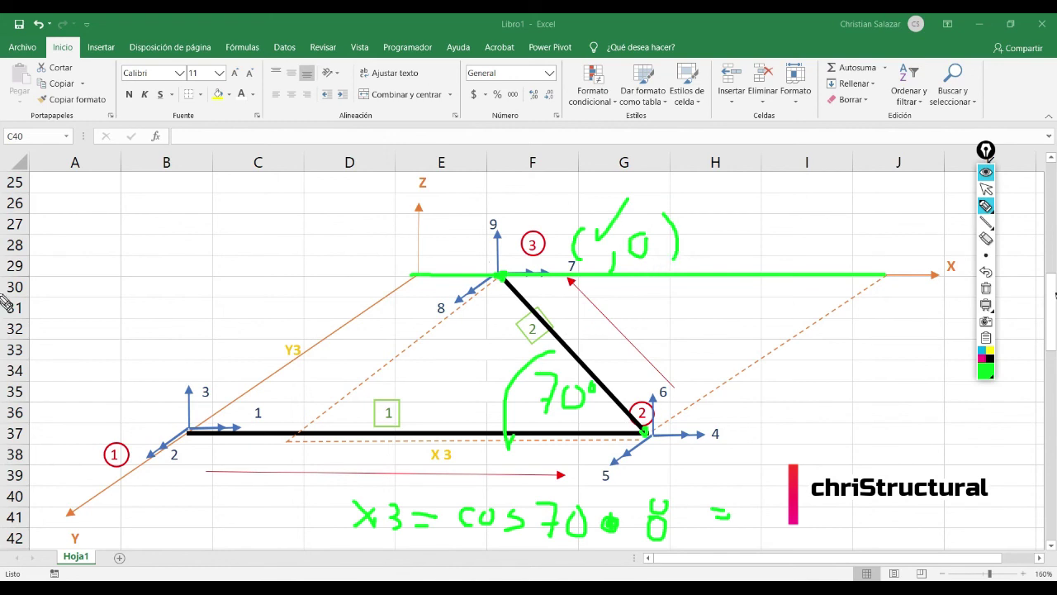
pyautogui.click(988, 189)
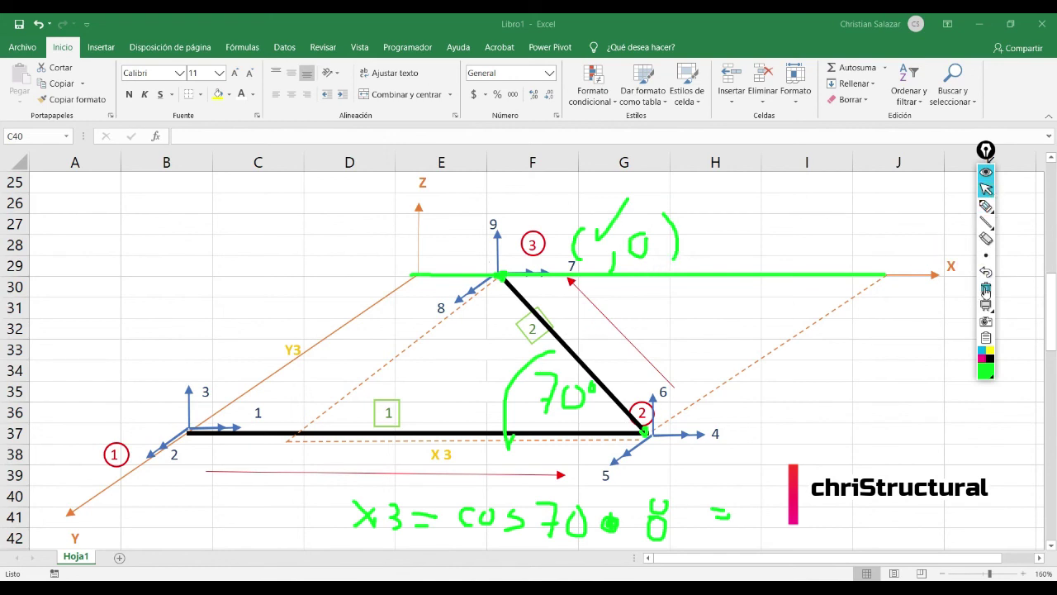
pyautogui.click(986, 289)
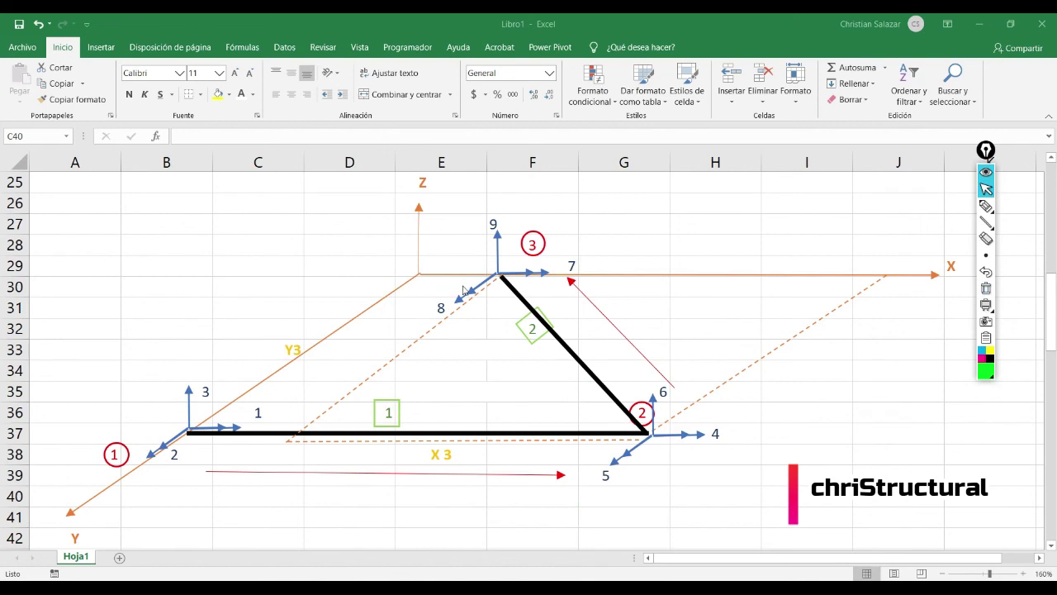
# Mark nodes 3 and 1 in green, circle the Y3 label, and trace the dashed line running from node 3 to member 1.
pyautogui.click(986, 206)
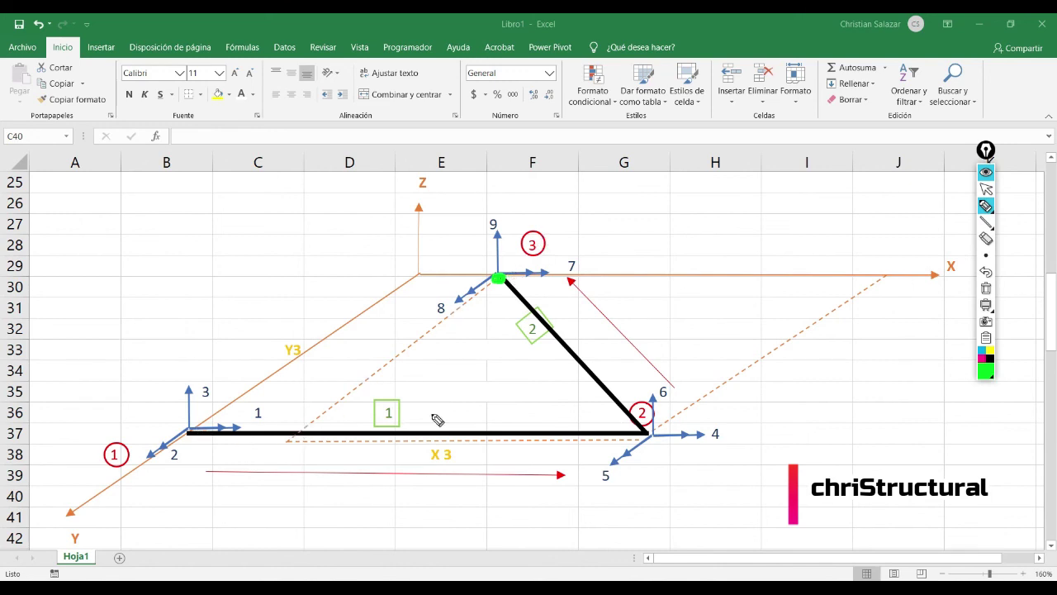
pyautogui.click(187, 431)
pyautogui.moveTo(300, 331)
pyautogui.mouseDown()
pyautogui.moveTo(285, 335)
pyautogui.moveTo(295, 376)
pyautogui.moveTo(307, 330)
pyautogui.moveTo(286, 328)
pyautogui.mouseUp()
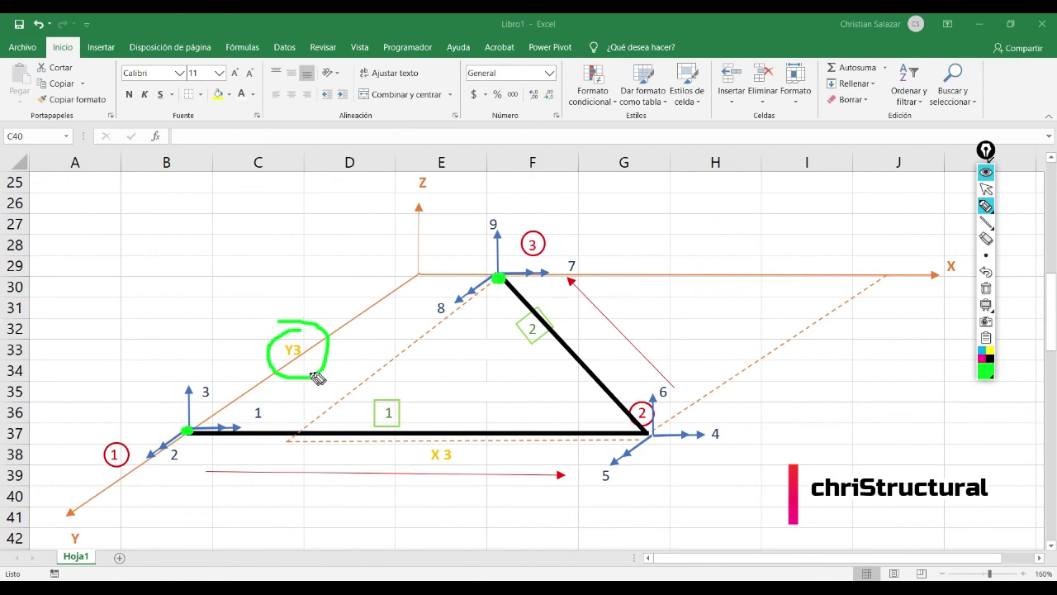
pyautogui.moveTo(513, 275); pyautogui.dragTo(300, 455)
# Write "= sen θ · 8" in green beside Y3, and mark the angle between the members and the length of member 2.
pyautogui.moveTo(329, 345); pyautogui.dragTo(341, 343)
pyautogui.moveTo(329, 352)
pyautogui.mouseDown()
pyautogui.moveTo(384, 342)
pyautogui.moveTo(401, 352)
pyautogui.moveTo(411, 322)
pyautogui.moveTo(423, 337)
pyautogui.mouseUp()
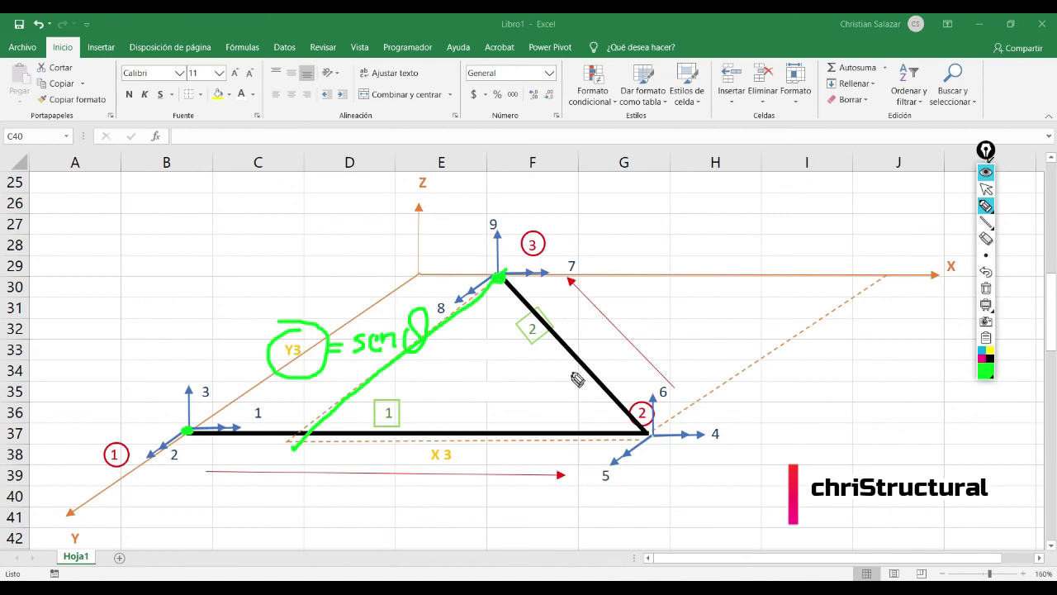
pyautogui.moveTo(574, 373); pyautogui.dragTo(523, 437)
pyautogui.click(446, 335)
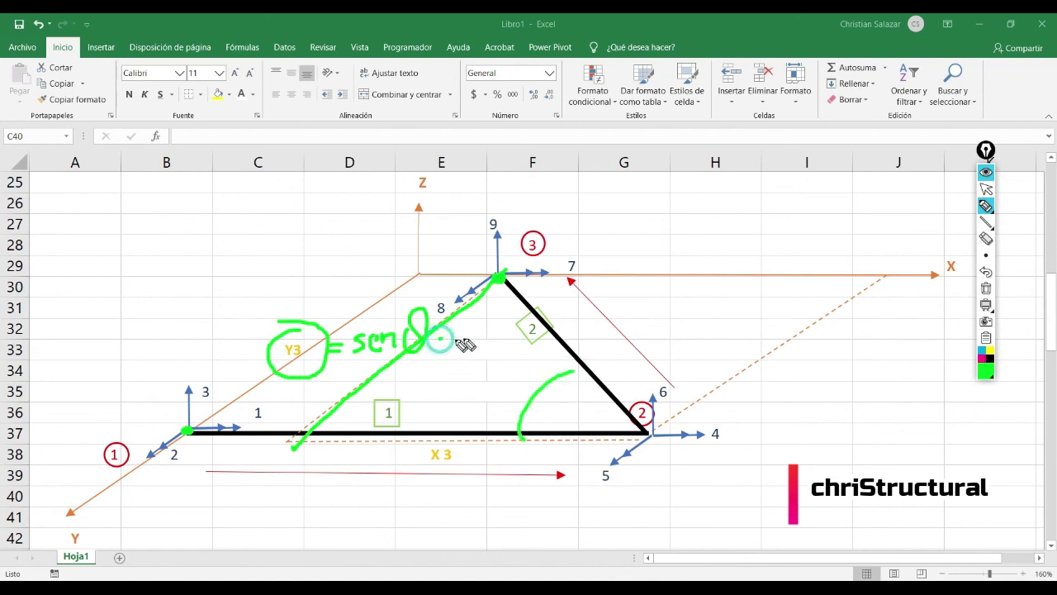
pyautogui.moveTo(476, 326)
pyautogui.mouseDown()
pyautogui.moveTo(469, 339)
pyautogui.moveTo(474, 327)
pyautogui.mouseUp()
pyautogui.moveTo(557, 290); pyautogui.dragTo(685, 402)
# Write the green coordinate pairs (0, Y3) beside node 1 and (X3, 0) beside node 3.
pyautogui.moveTo(275, 383)
pyautogui.mouseDown()
pyautogui.moveTo(217, 486)
pyautogui.moveTo(149, 531)
pyautogui.moveTo(182, 523)
pyautogui.moveTo(177, 499)
pyautogui.moveTo(201, 533)
pyautogui.moveTo(263, 513)
pyautogui.moveTo(251, 522)
pyautogui.mouseUp()
pyautogui.moveTo(266, 480); pyautogui.dragTo(281, 525)
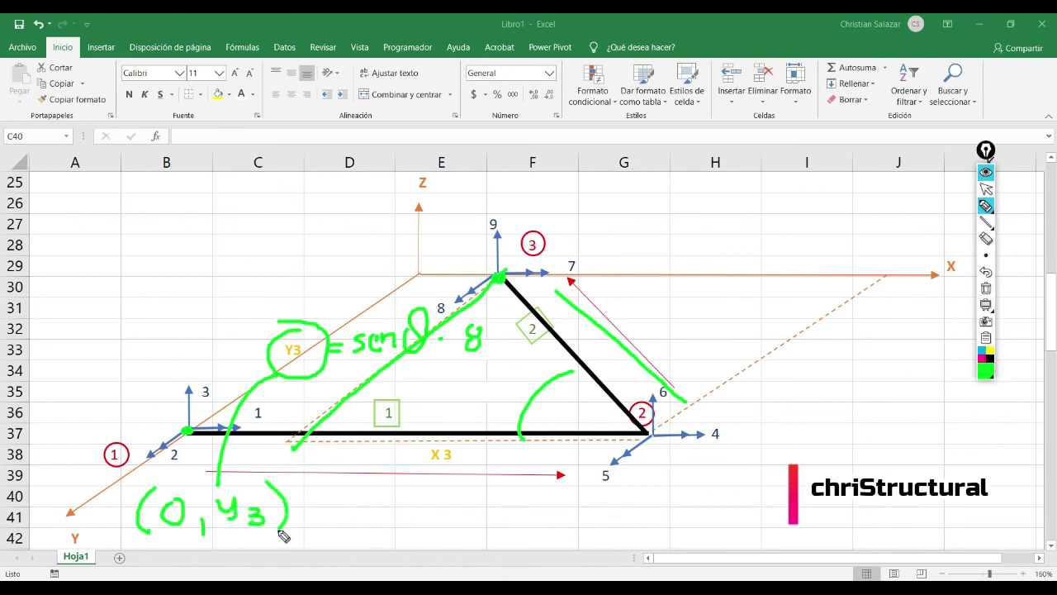
pyautogui.moveTo(579, 200); pyautogui.dragTo(569, 250)
pyautogui.moveTo(596, 217)
pyautogui.mouseDown()
pyautogui.moveTo(602, 233)
pyautogui.moveTo(589, 248)
pyautogui.moveTo(648, 258)
pyautogui.mouseUp()
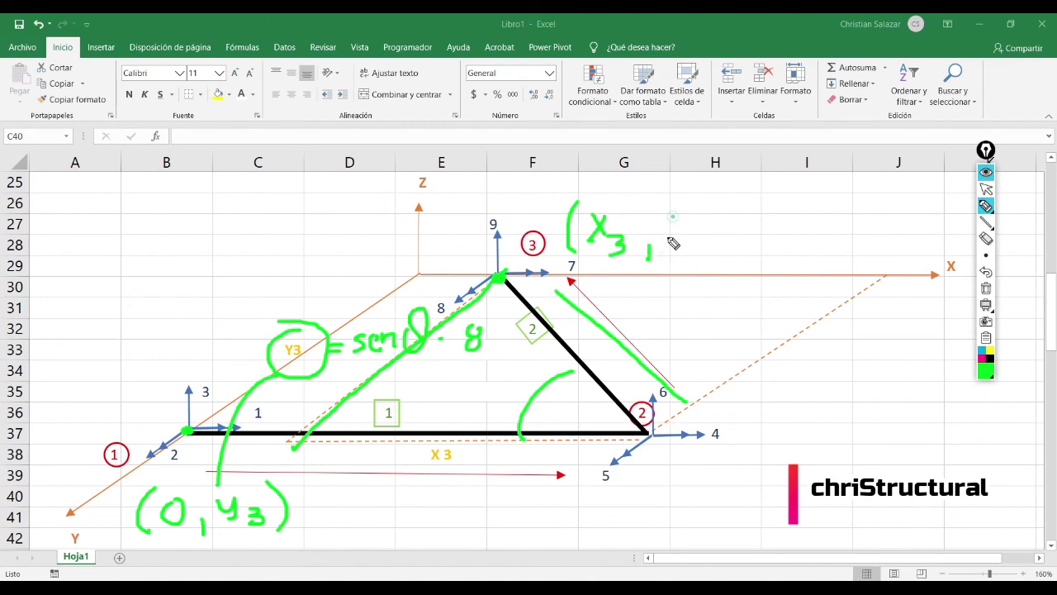
pyautogui.moveTo(679, 217); pyautogui.dragTo(737, 248)
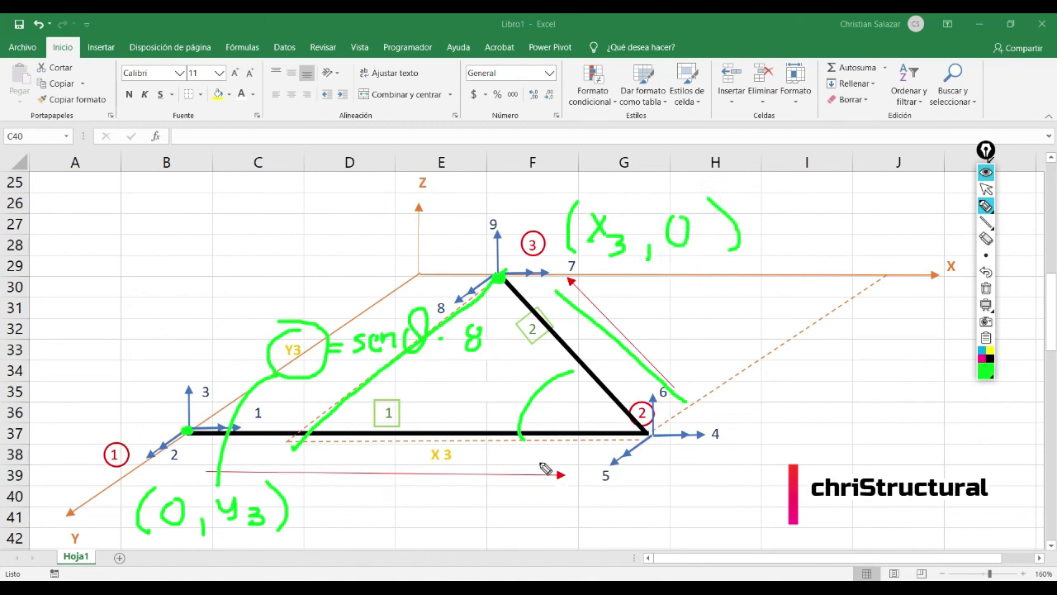
# Label member 1's length as 9 m, write the coordinates (9, Y3) beside node 2 in green, and clear all annotations.
pyautogui.moveTo(382, 474)
pyautogui.mouseDown()
pyautogui.moveTo(398, 499)
pyautogui.moveTo(440, 494)
pyautogui.mouseUp()
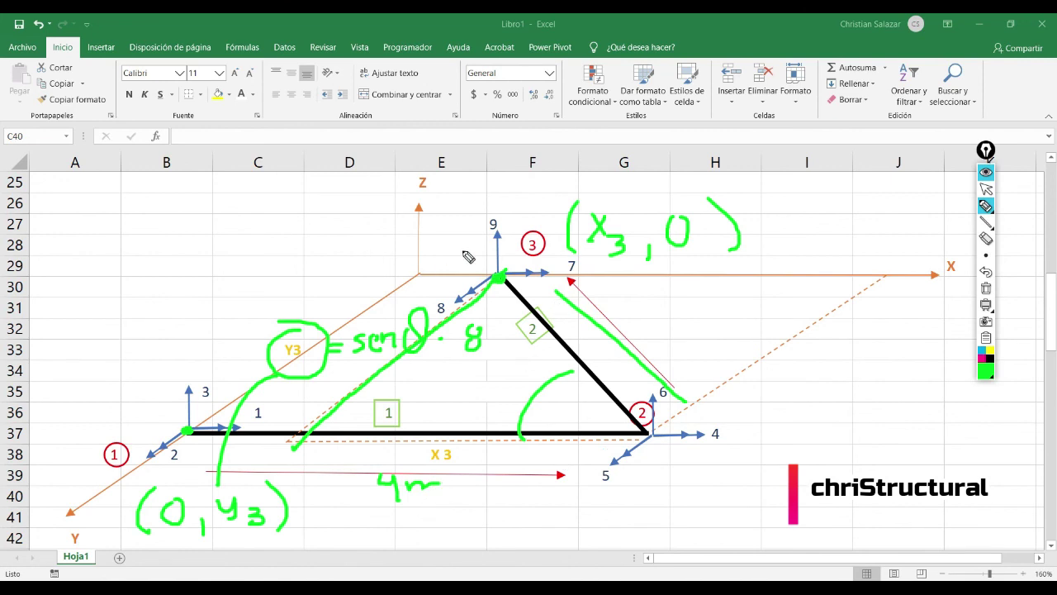
pyautogui.moveTo(668, 285); pyautogui.dragTo(671, 292)
pyautogui.moveTo(684, 459)
pyautogui.mouseDown()
pyautogui.moveTo(683, 489)
pyautogui.moveTo(707, 489)
pyautogui.moveTo(726, 525)
pyautogui.mouseUp()
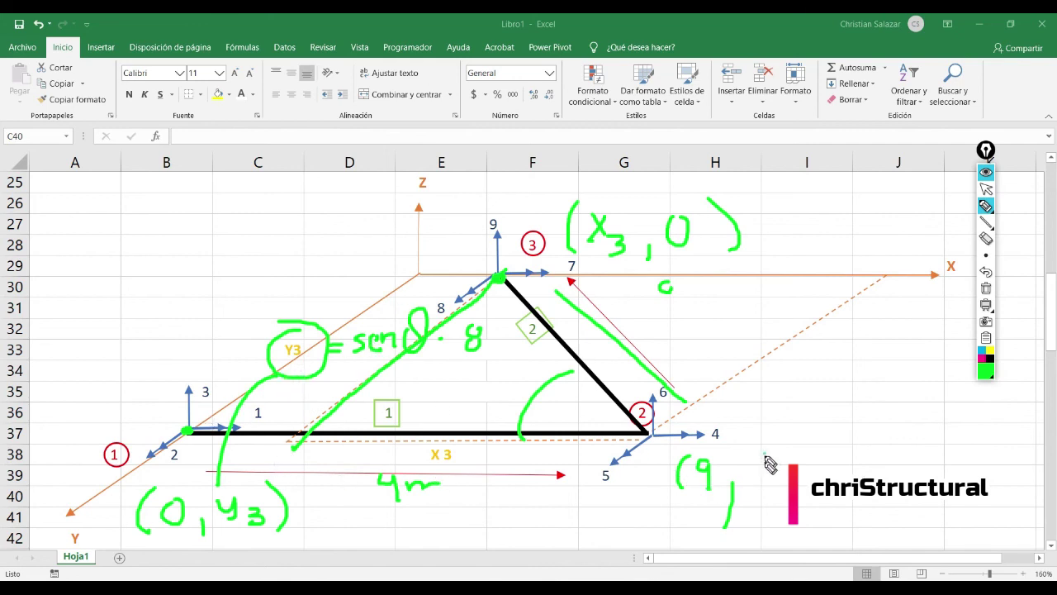
pyautogui.moveTo(764, 454); pyautogui.dragTo(796, 495)
pyautogui.moveTo(830, 427); pyautogui.dragTo(843, 476)
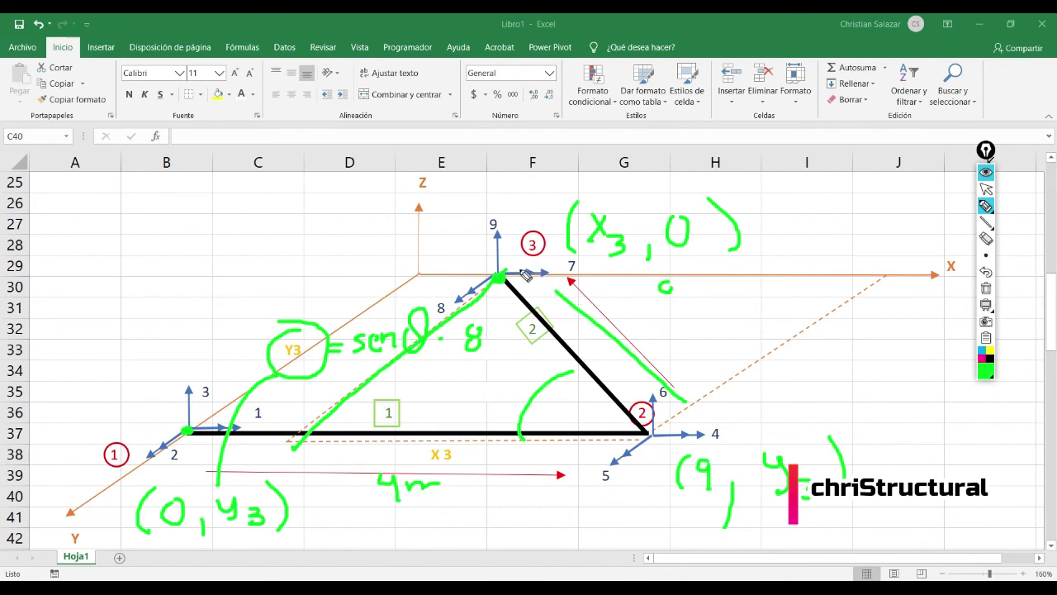
pyautogui.click(986, 189)
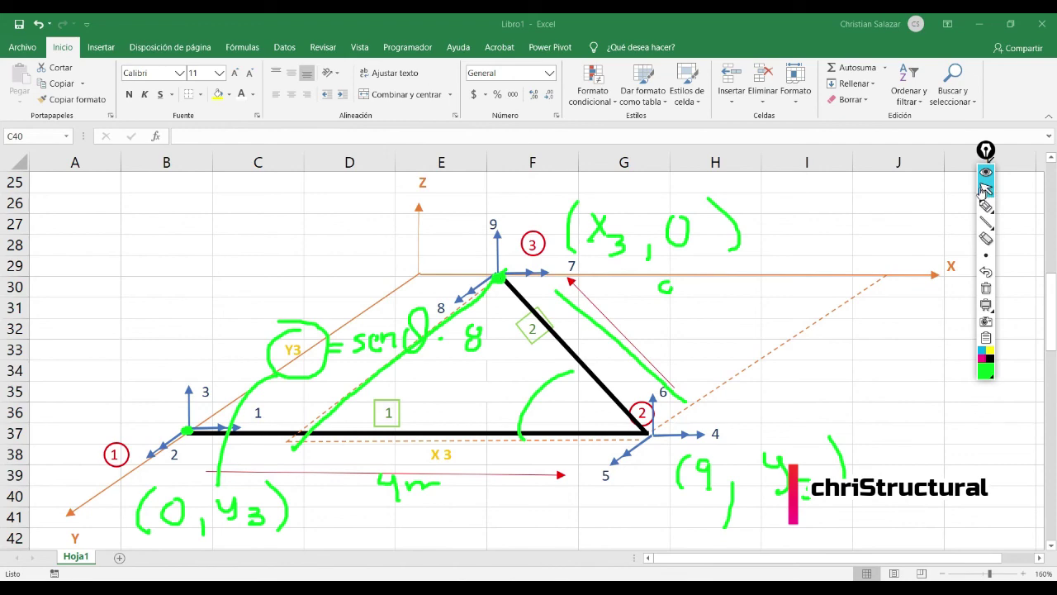
pyautogui.click(986, 288)
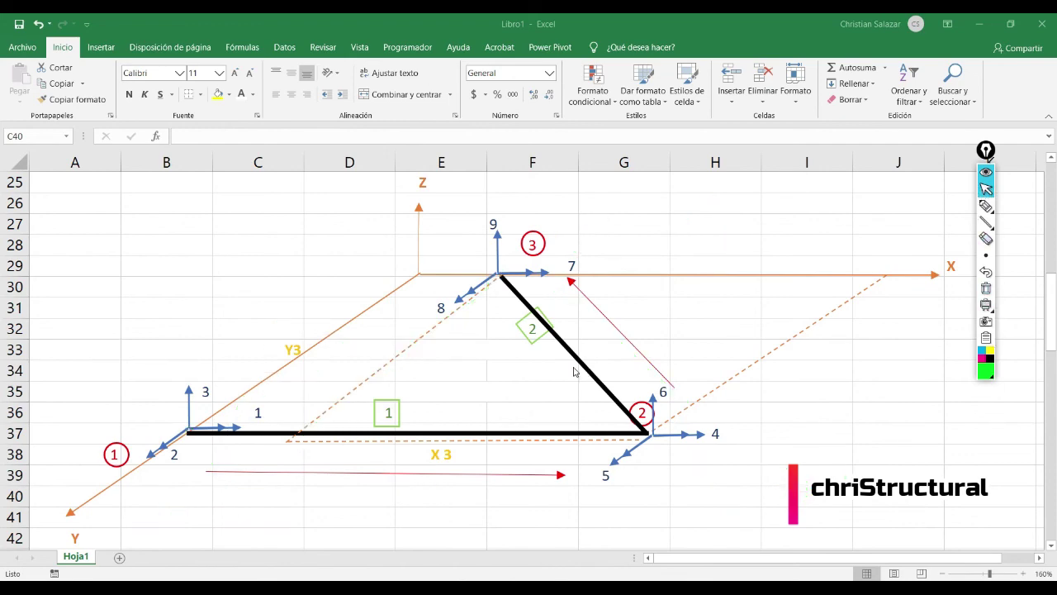
# Write the green coordinate pair (9 - X3, 0) beside node 3, and clear all annotations.
pyautogui.scroll(-1, 574, 372)
pyautogui.scroll(2, 574, 371)
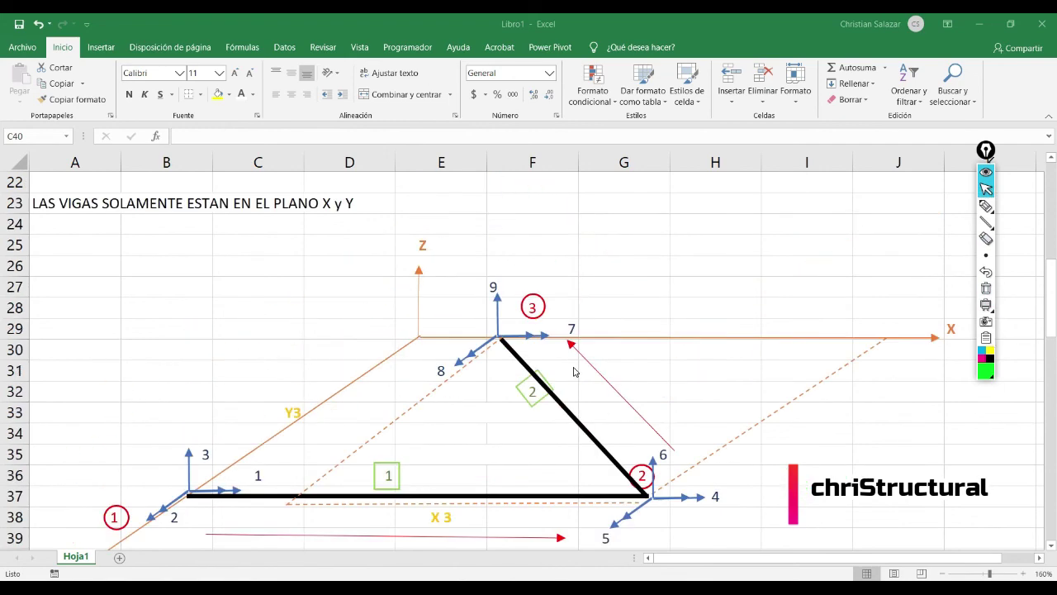
pyautogui.scroll(-1, 574, 372)
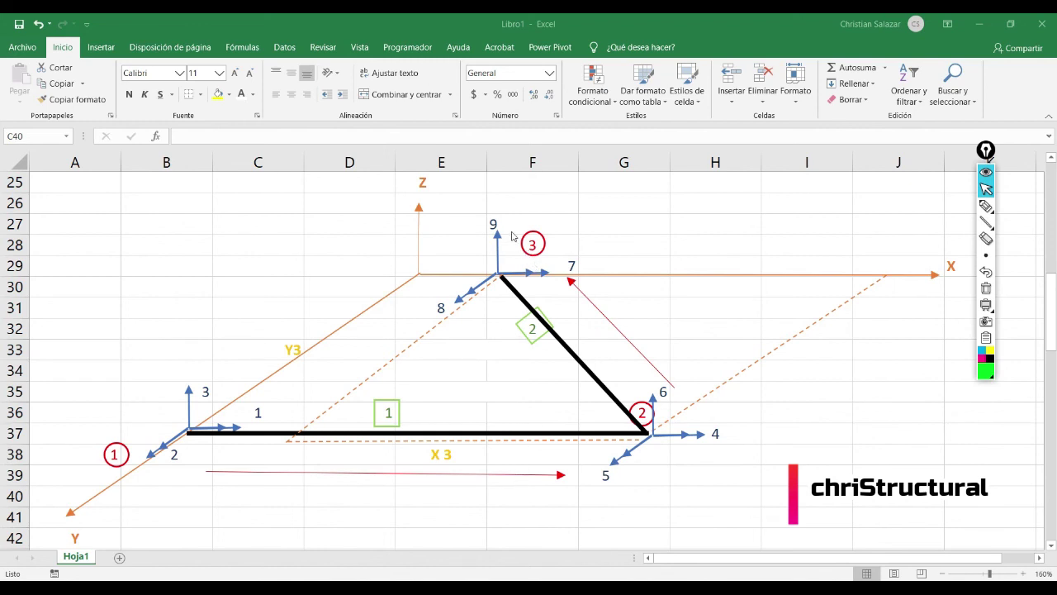
pyautogui.click(986, 205)
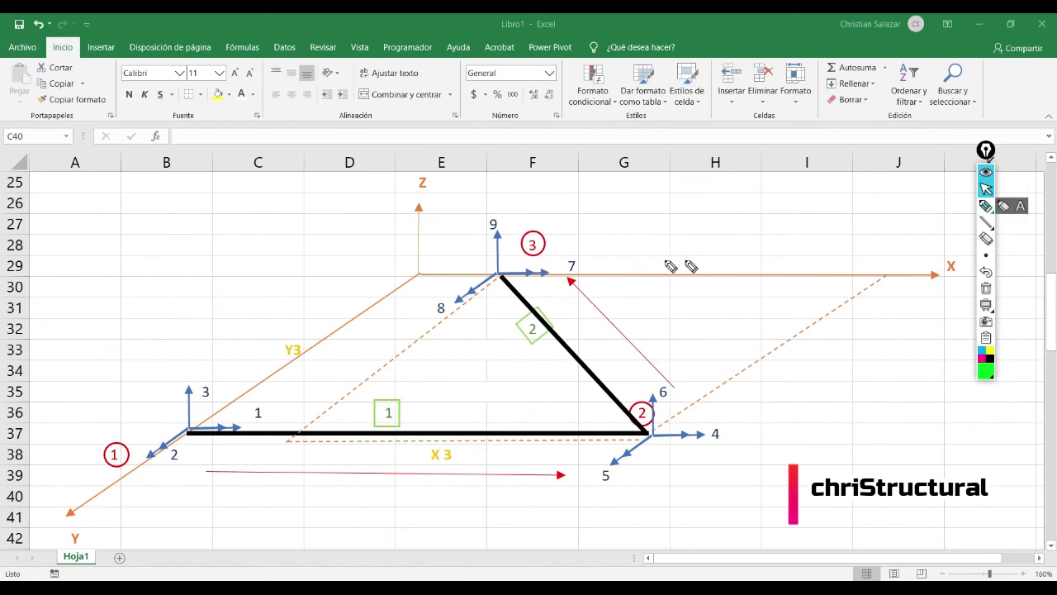
pyautogui.moveTo(576, 229); pyautogui.dragTo(581, 269)
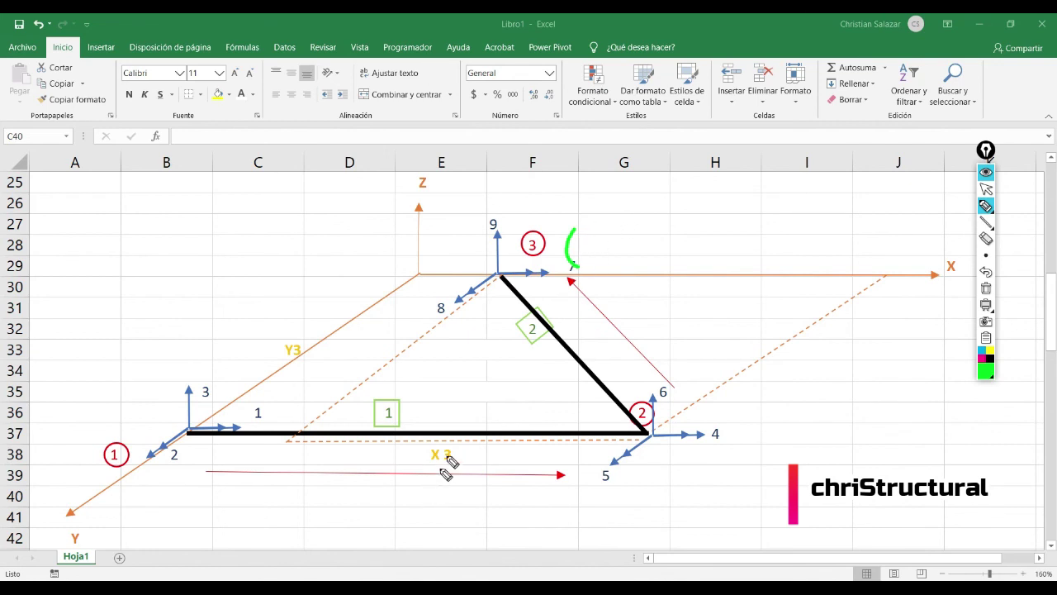
pyautogui.moveTo(608, 235)
pyautogui.mouseDown()
pyautogui.moveTo(603, 262)
pyautogui.moveTo(646, 240)
pyautogui.moveTo(685, 252)
pyautogui.moveTo(664, 252)
pyautogui.moveTo(709, 268)
pyautogui.moveTo(752, 307)
pyautogui.mouseUp()
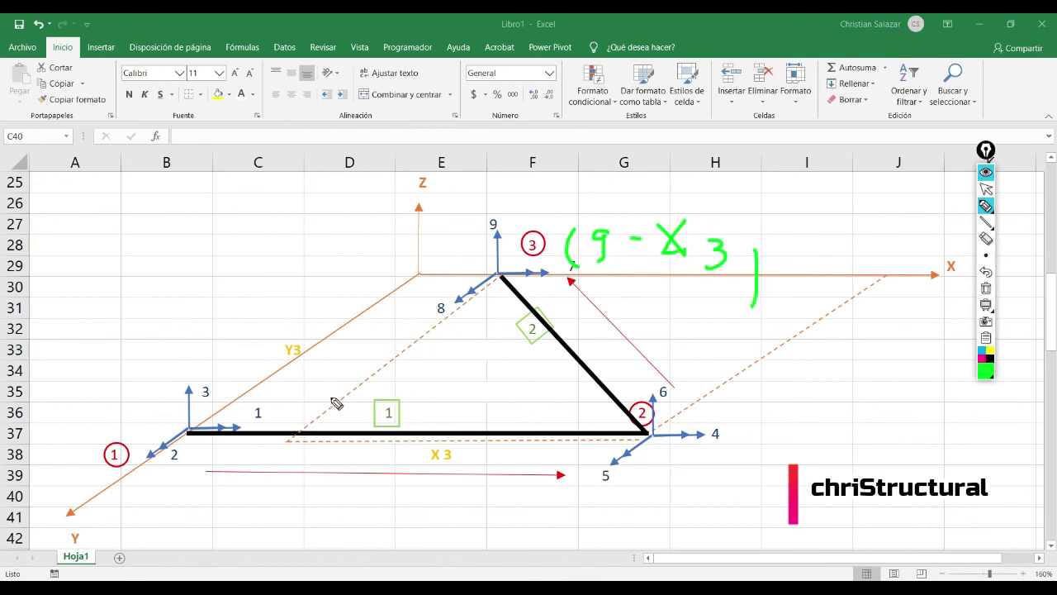
pyautogui.moveTo(808, 230); pyautogui.dragTo(838, 271)
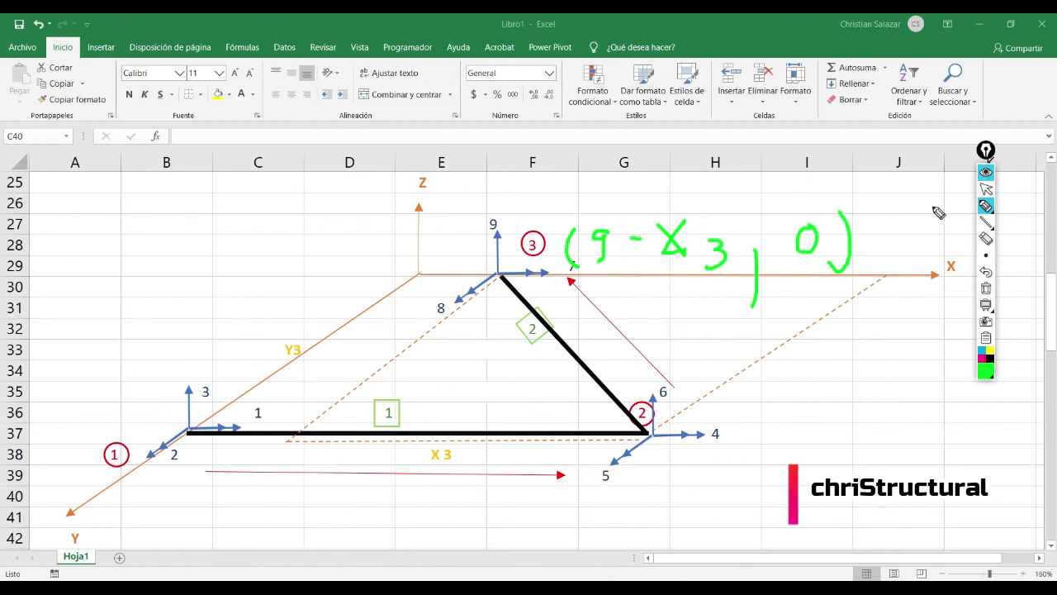
pyautogui.click(986, 190)
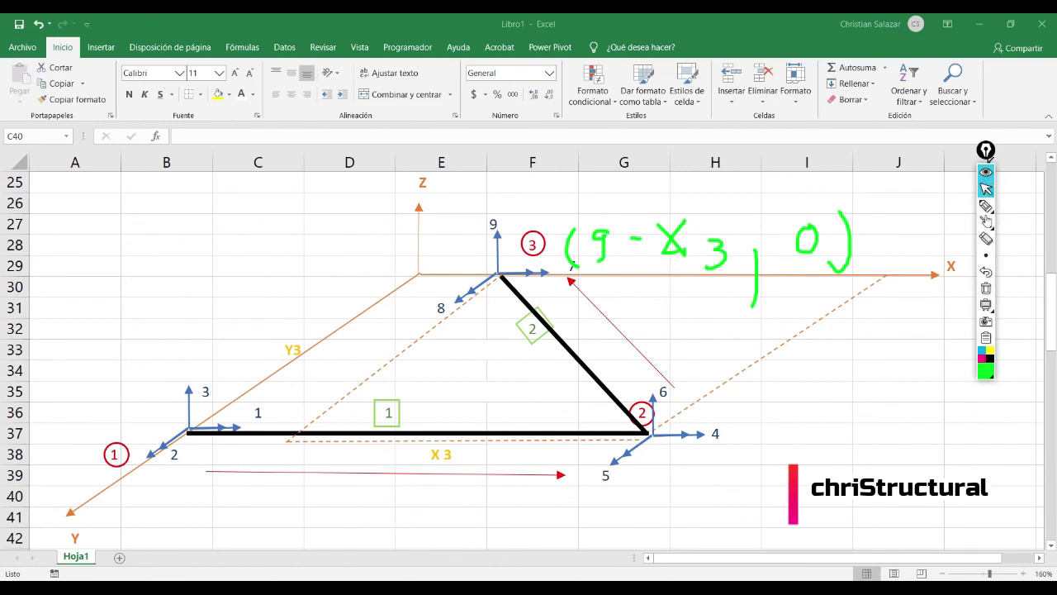
pyautogui.click(985, 288)
# Review the node coordinates and direction cosines below the diagram, and inspect the cell holding node 1's X coordinate.
pyautogui.scroll(-8, 293, 453)
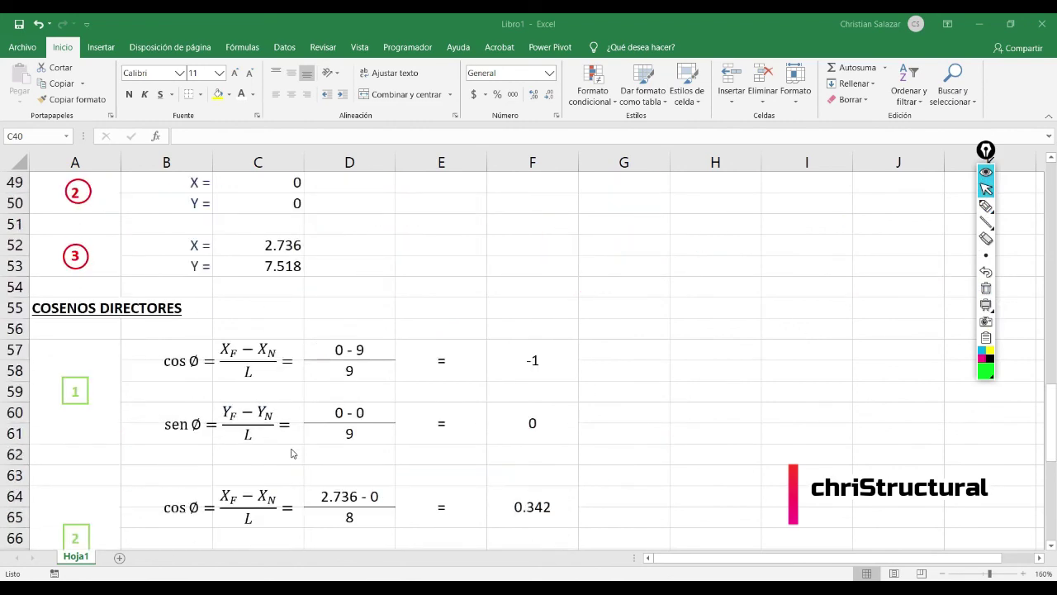
pyautogui.scroll(5, 293, 452)
pyautogui.scroll(-2, 293, 454)
pyautogui.scroll(-6, 293, 452)
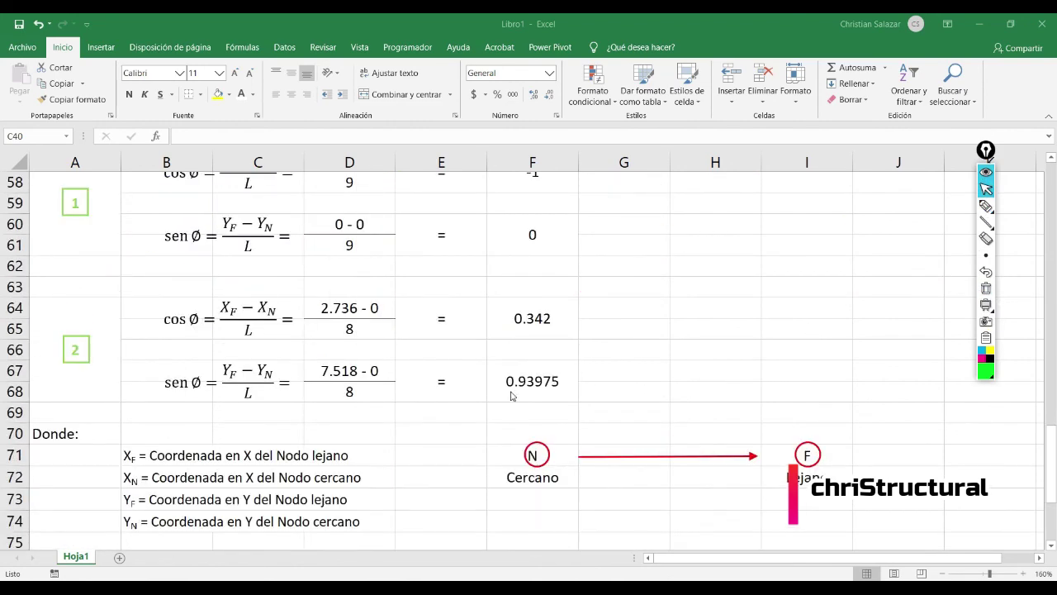
pyautogui.scroll(10, 408, 392)
pyautogui.scroll(-4, 357, 388)
pyautogui.click(274, 299)
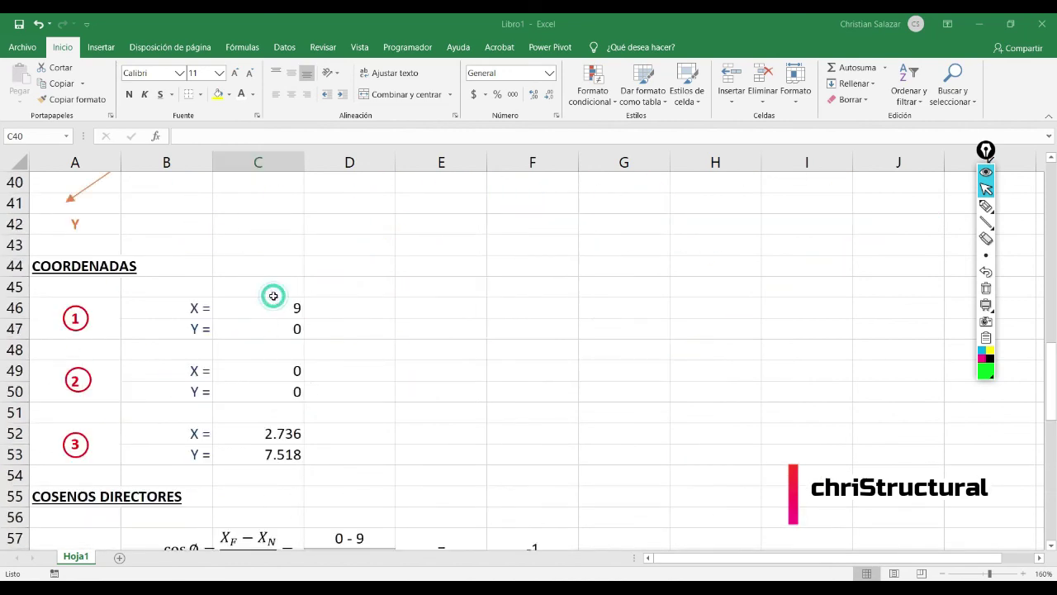
pyautogui.scroll(1, 281, 371)
pyautogui.click(280, 371)
pyautogui.scroll(5, 385, 388)
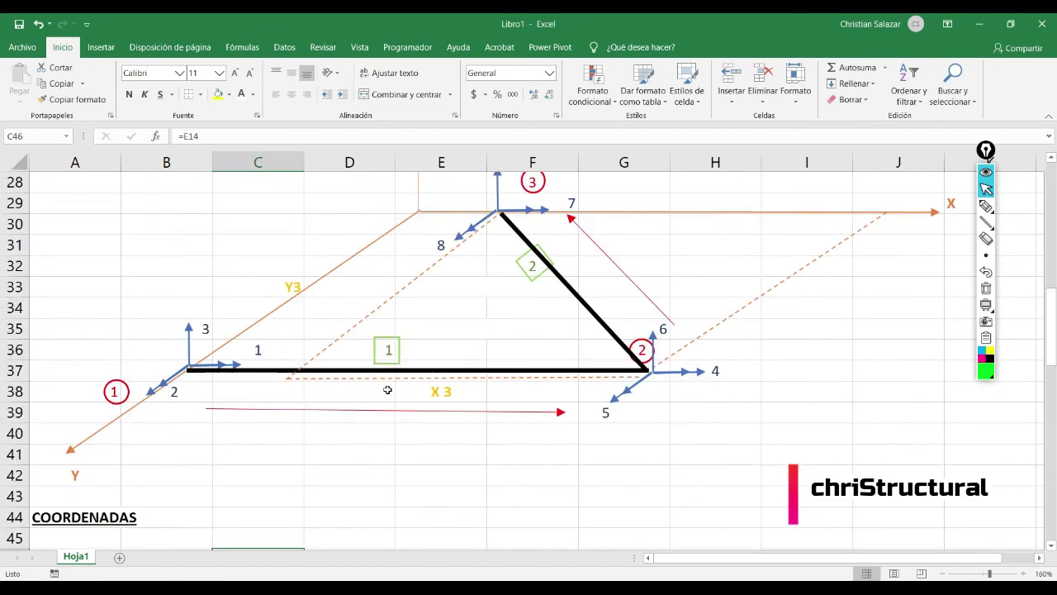
# Start a SENO formula in cell D33 beside the Y3 label.
pyautogui.scroll(-1, 387, 389)
pyautogui.click(326, 353)
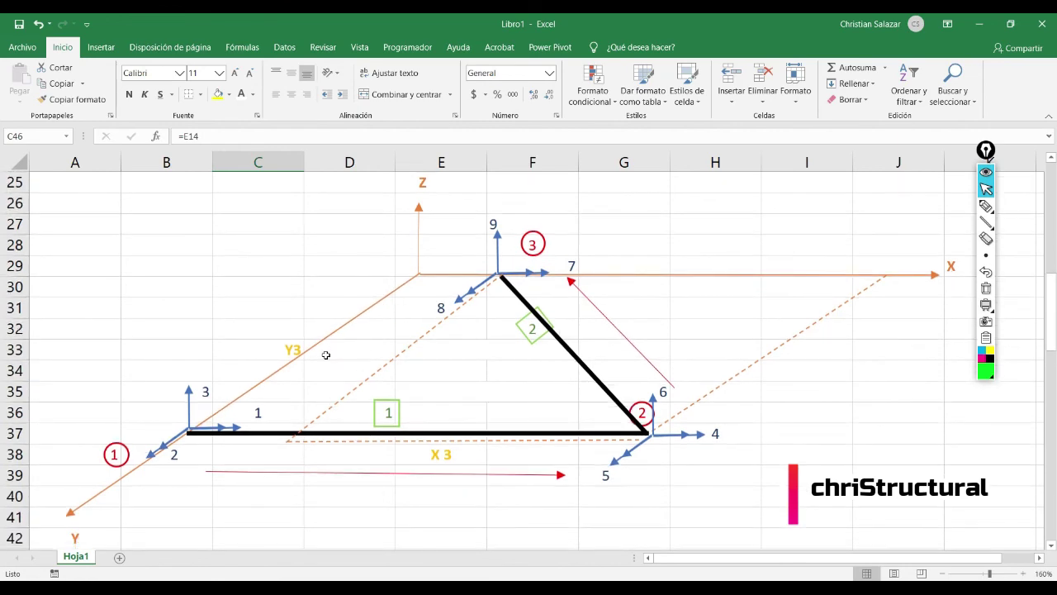
pyautogui.scroll(1, 431, 366)
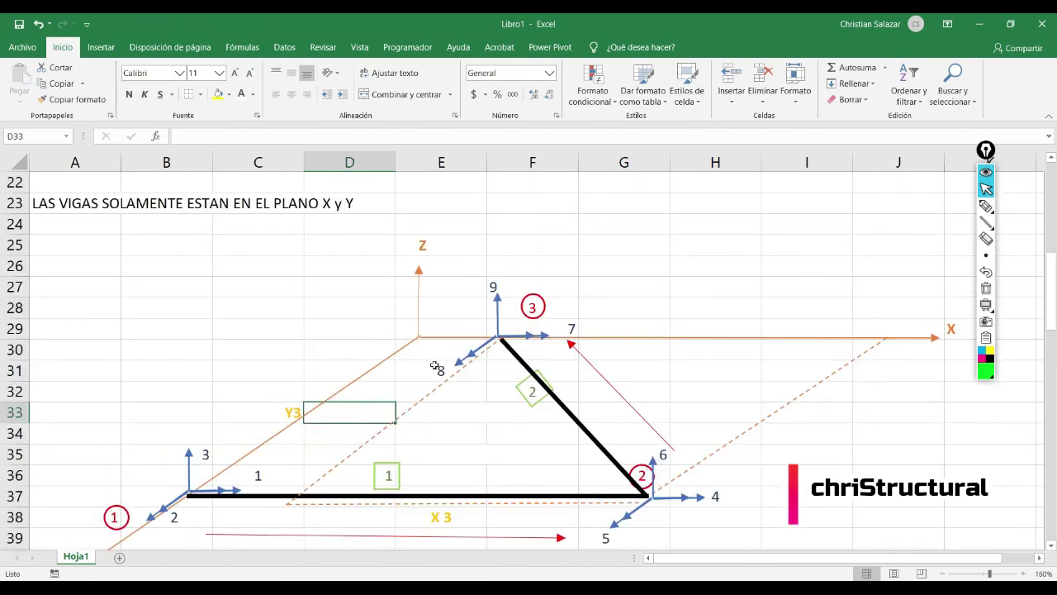
pyautogui.scroll(-1, 432, 366)
pyautogui.write('=')
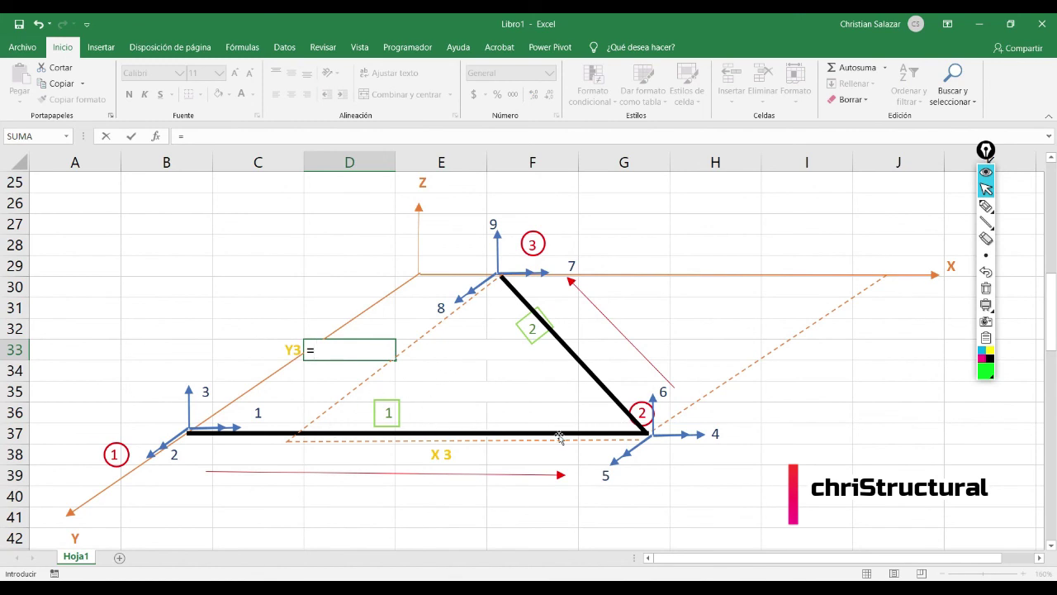
pyautogui.scroll(2, 529, 418)
pyautogui.scroll(1, 497, 403)
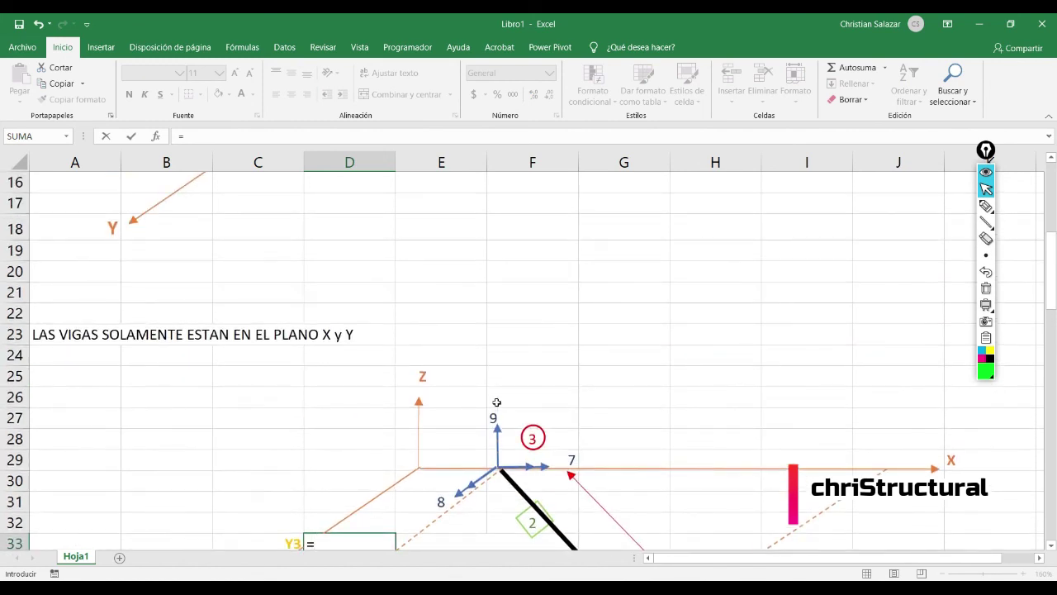
pyautogui.write('sen')
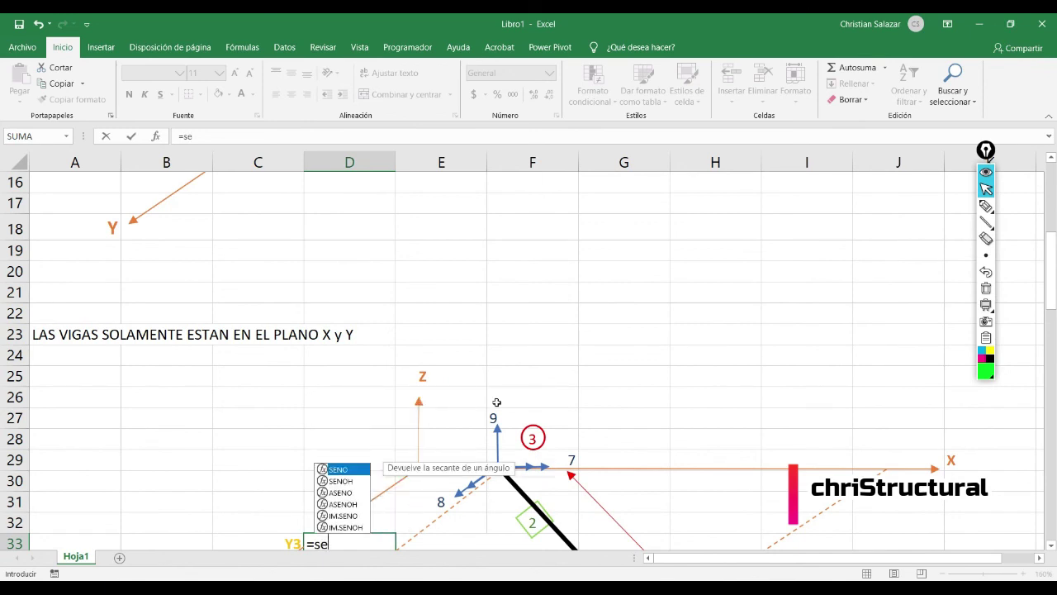
pyautogui.doubleClick(348, 470)
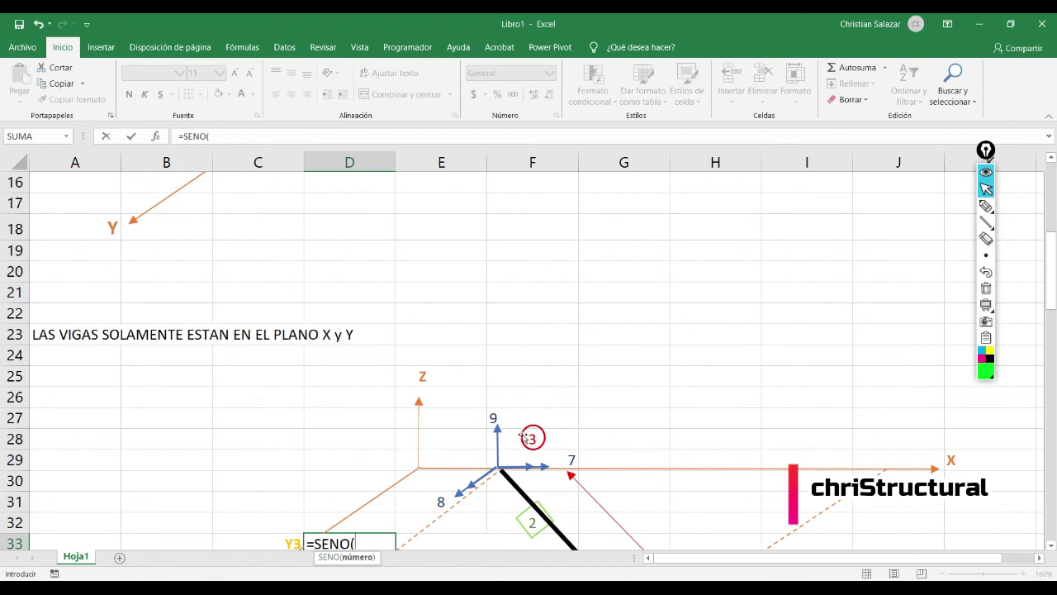
# Use the 70° angle in F12 as the SENO argument, converted to radians with *3.1416/180.
pyautogui.scroll(-1, 529, 434)
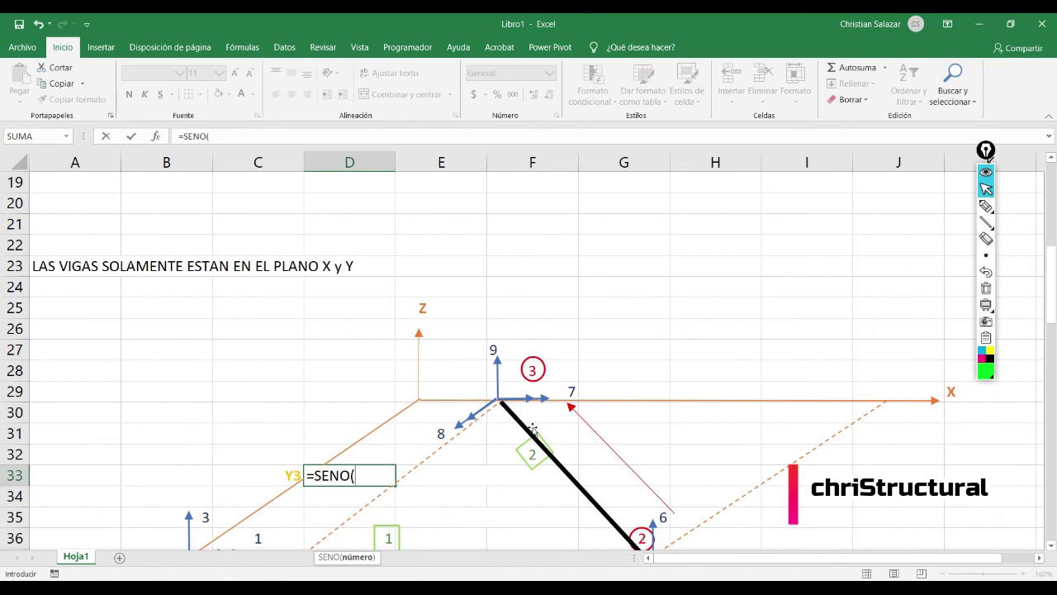
pyautogui.scroll(4, 578, 396)
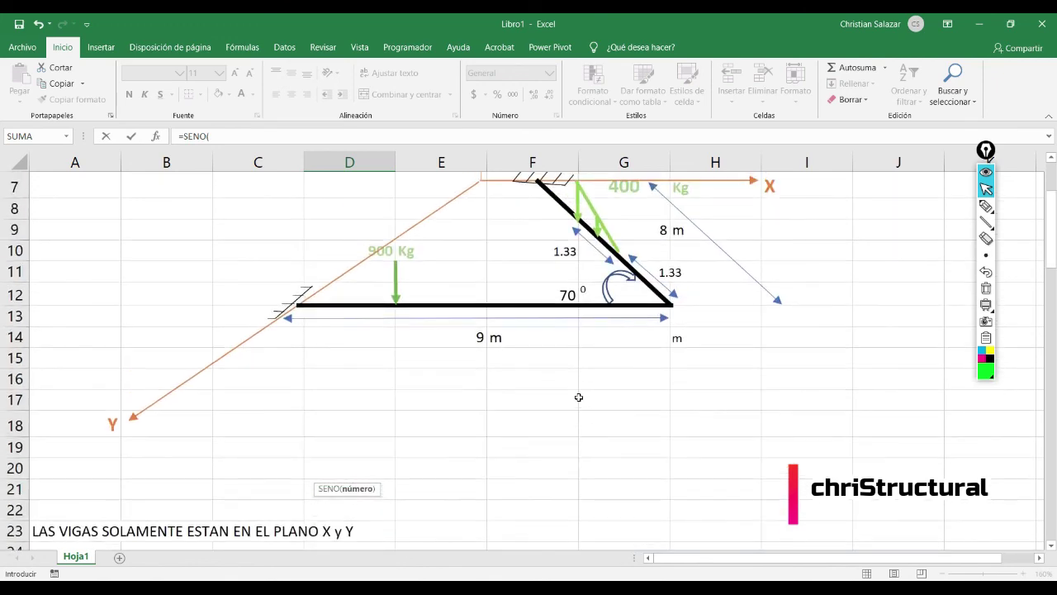
pyautogui.scroll(-1, 578, 395)
pyautogui.scroll(-3, 579, 397)
pyautogui.scroll(3, 619, 352)
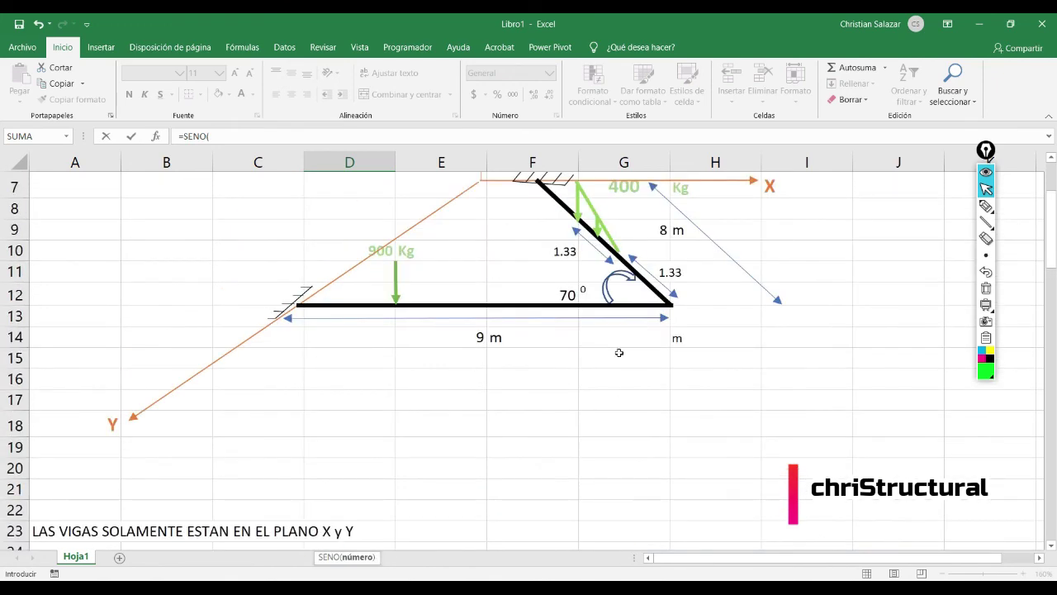
pyautogui.click(536, 293)
pyautogui.scroll(-6, 537, 365)
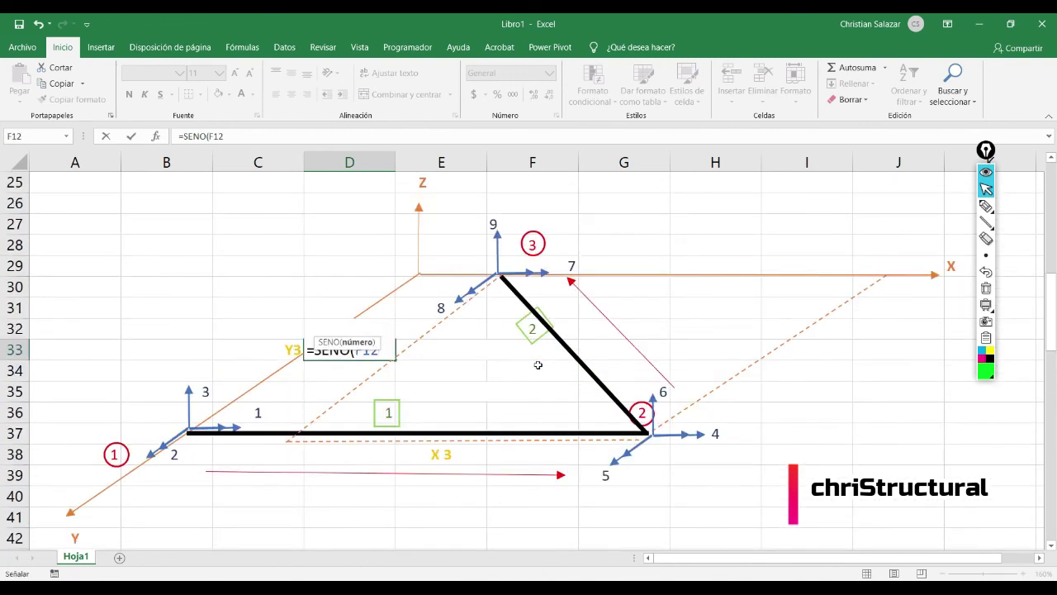
pyautogui.write('*')
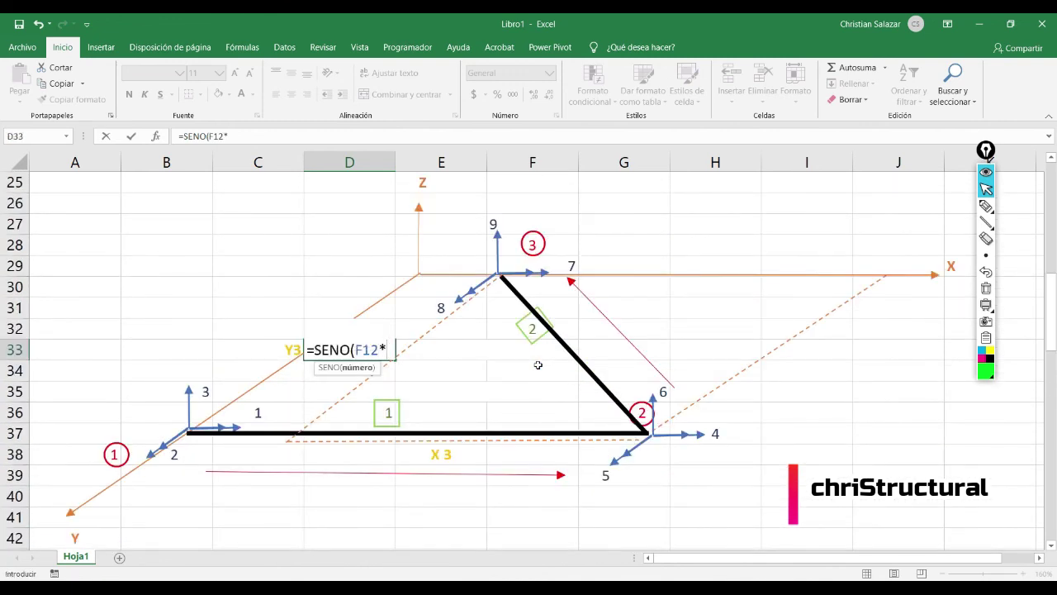
pyautogui.write('3.1416/')
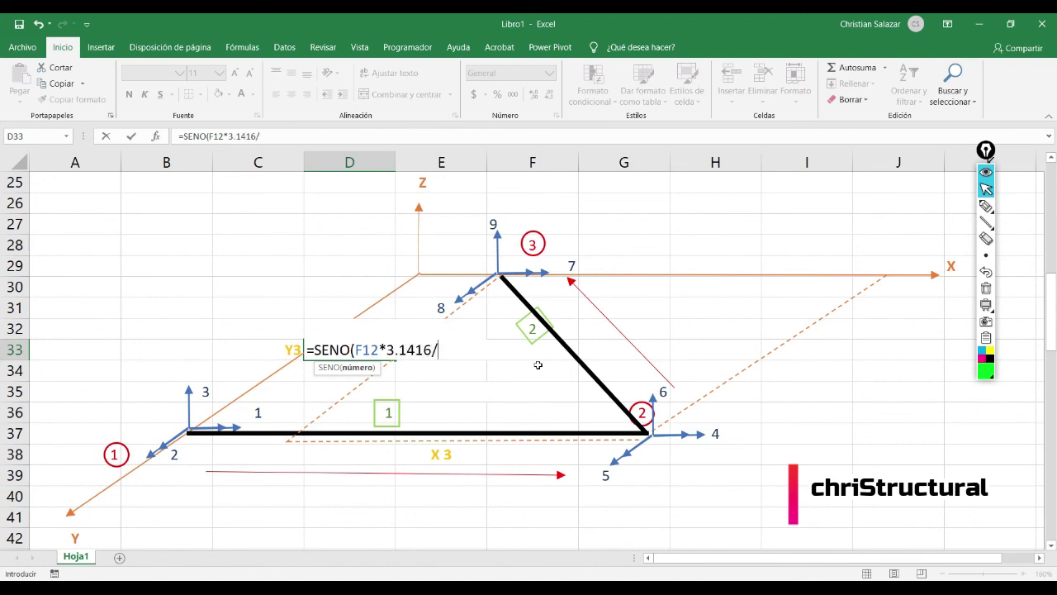
pyautogui.write('180)*')
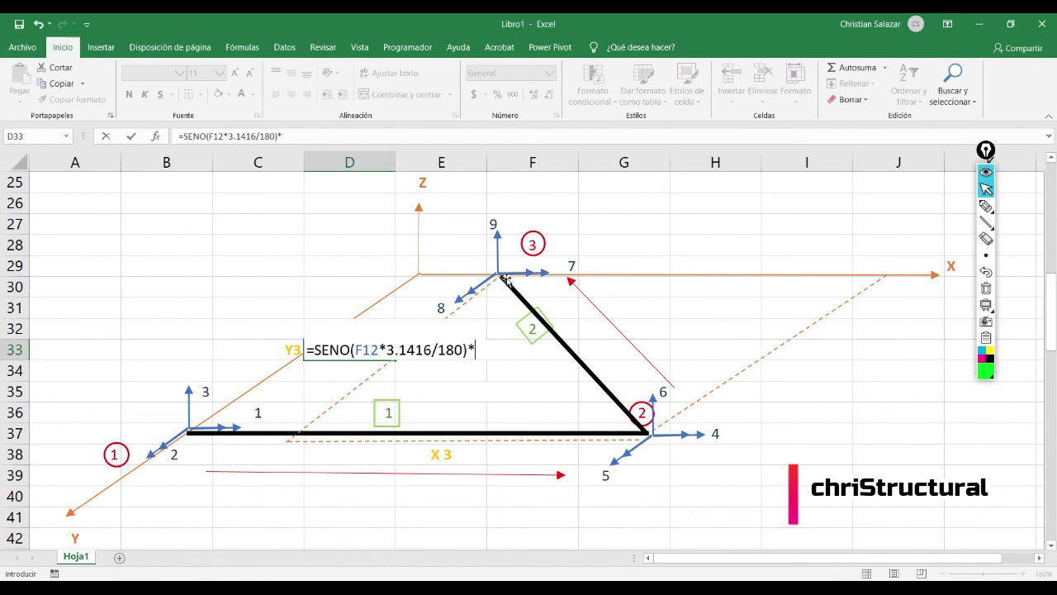
# Multiply the sine by the 8 m member length in G9 and complete the Y3 formula.
pyautogui.scroll(7, 520, 400)
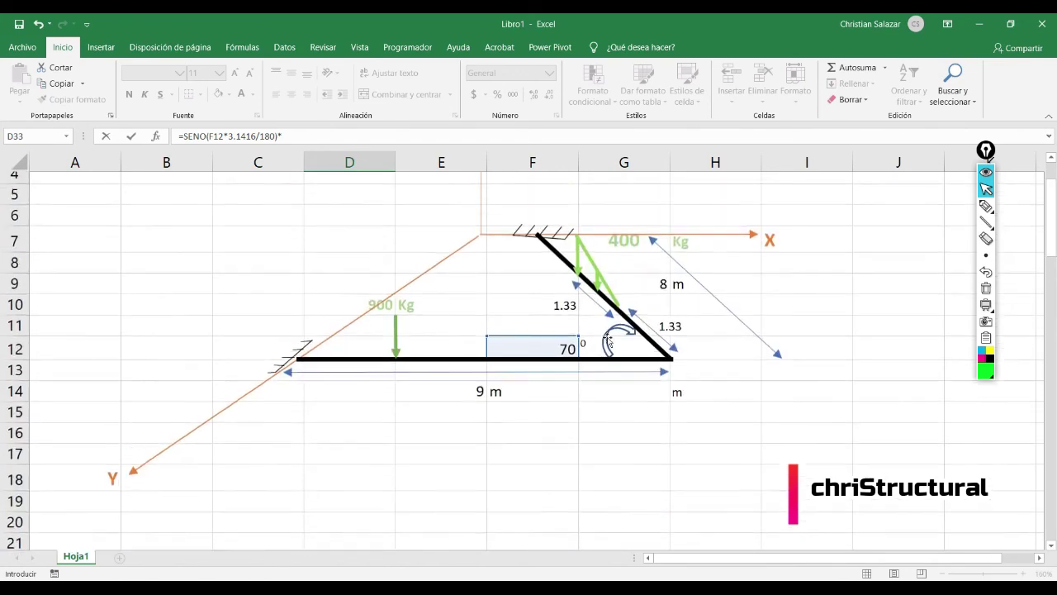
pyautogui.click(651, 288)
pyautogui.scroll(-5, 648, 305)
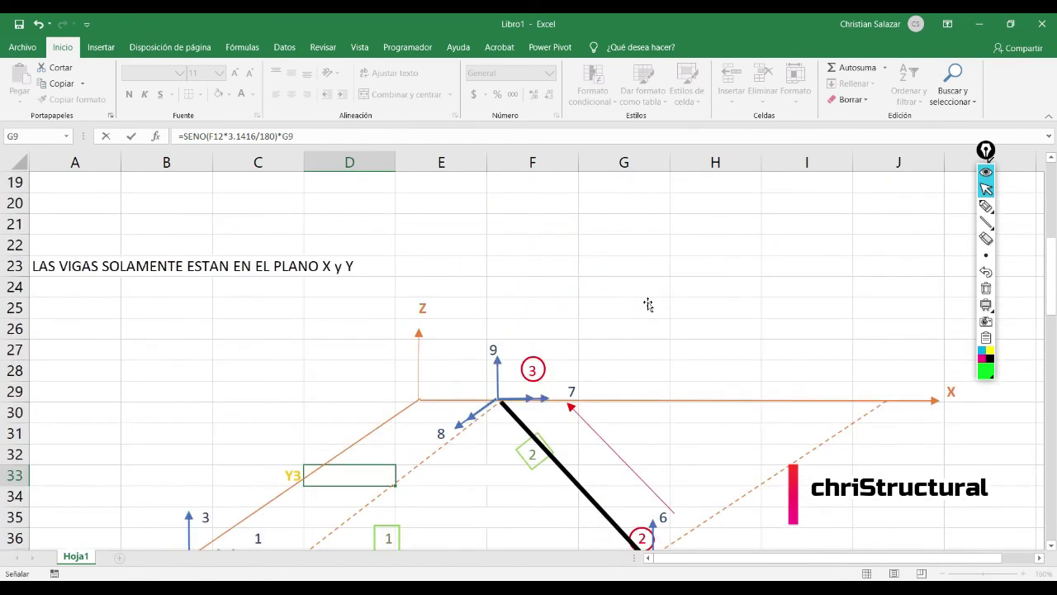
pyautogui.scroll(-3, 648, 305)
pyautogui.press('Return')
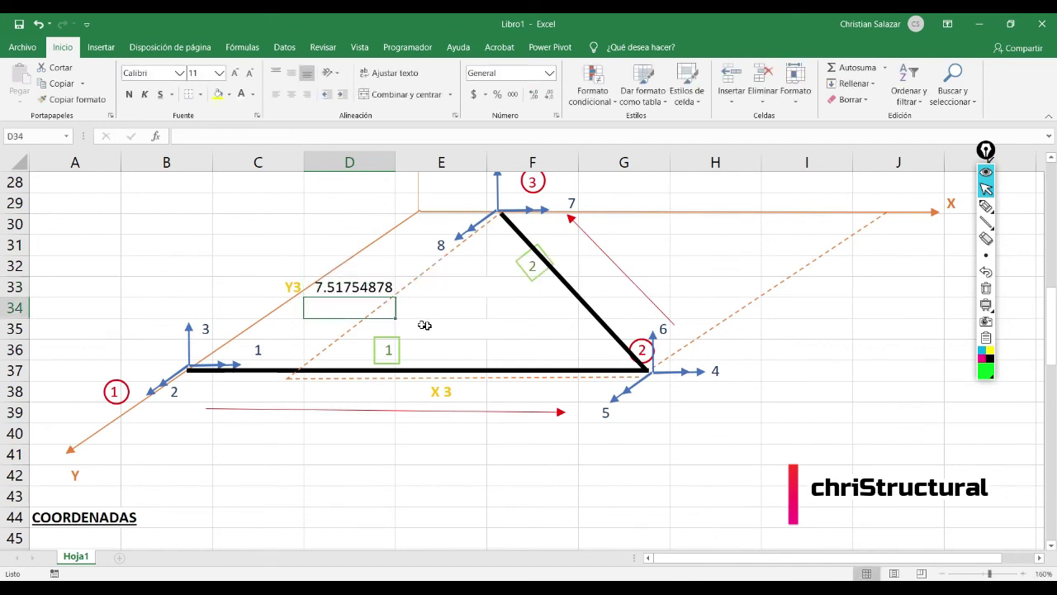
# Round the Y3 formula in D33 to 3 decimals with REDONDEAR and centre the cell's content.
pyautogui.click(370, 287)
pyautogui.scroll(1, 410, 363)
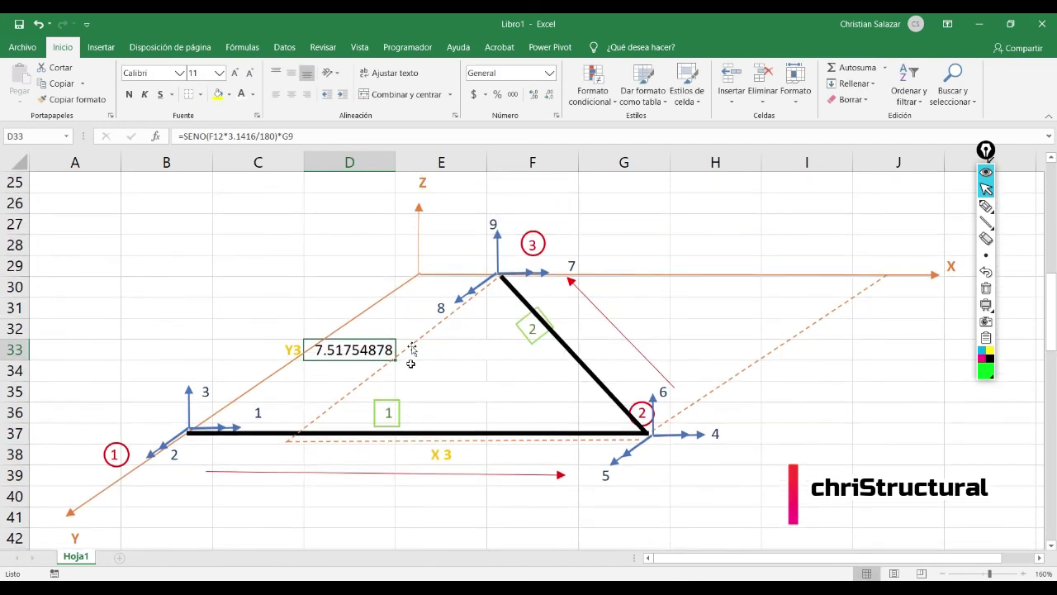
pyautogui.click(181, 136)
pyautogui.write('redon')
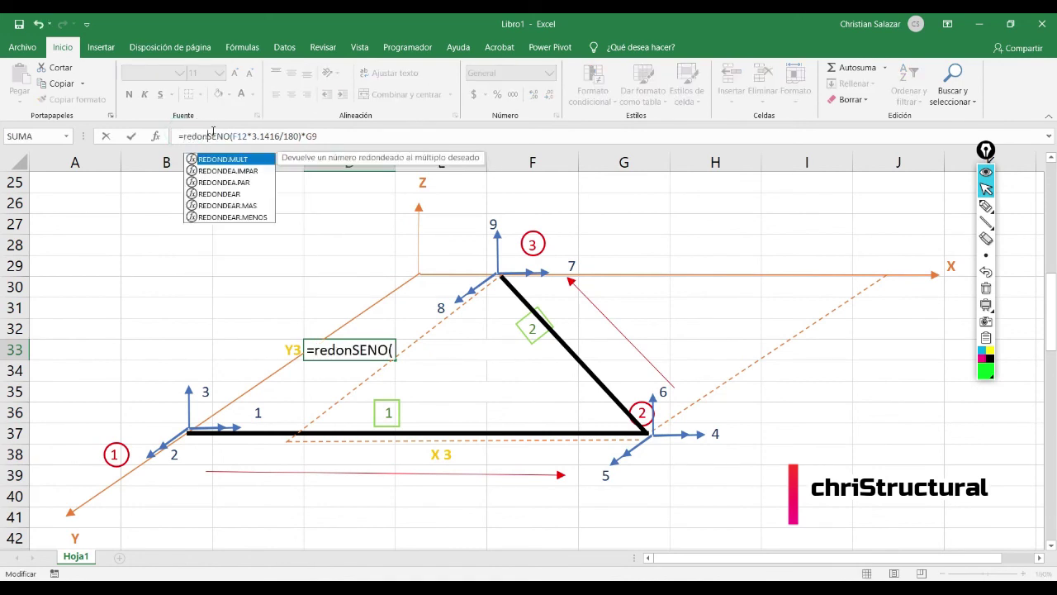
pyautogui.click(231, 194)
pyautogui.doubleClick(231, 194)
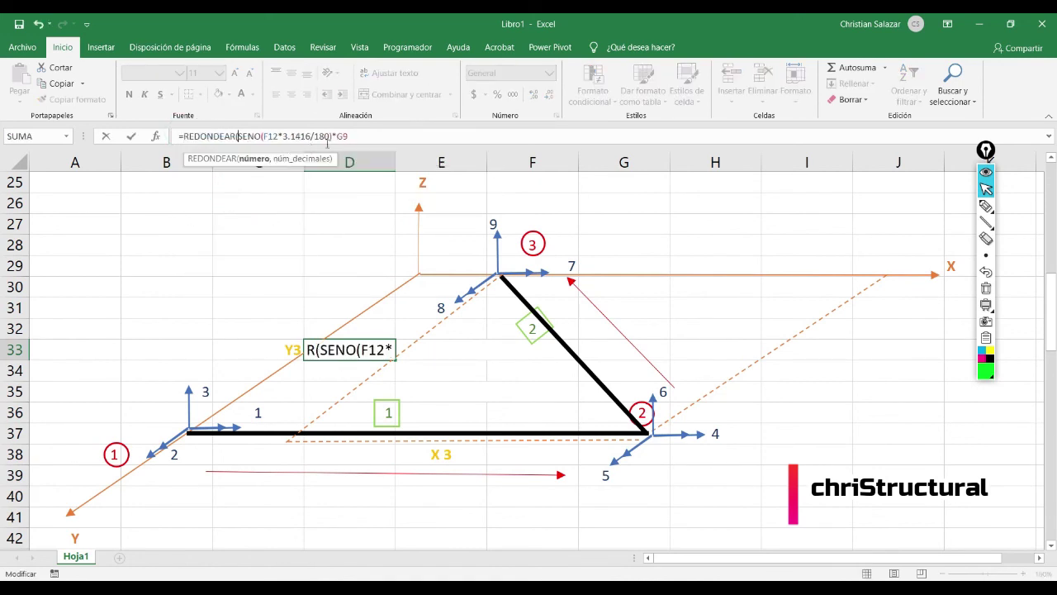
pyautogui.click(373, 132)
pyautogui.write(',3')
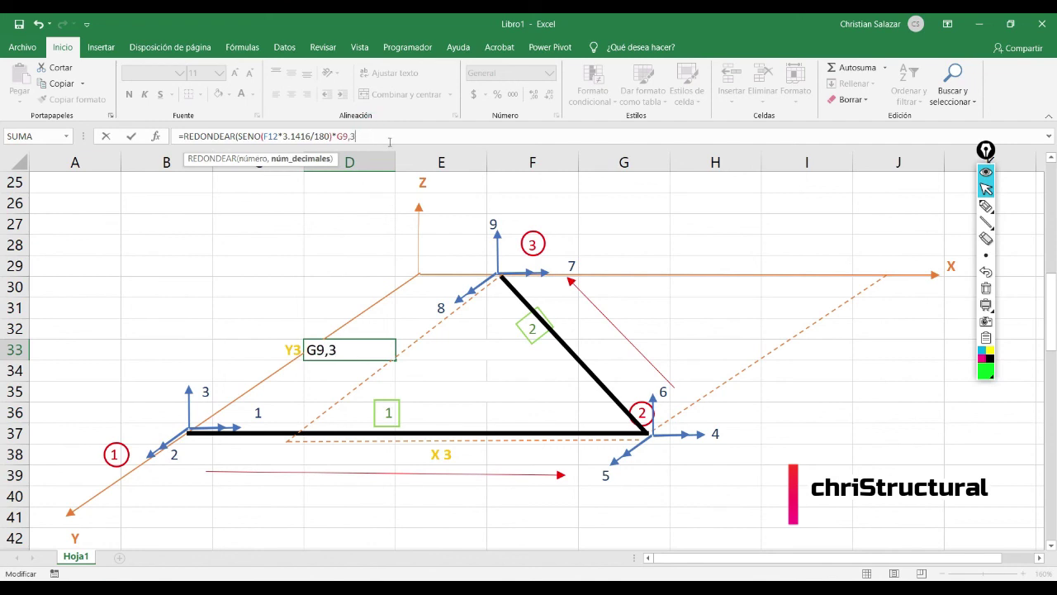
pyautogui.write(')')
pyautogui.press('Return')
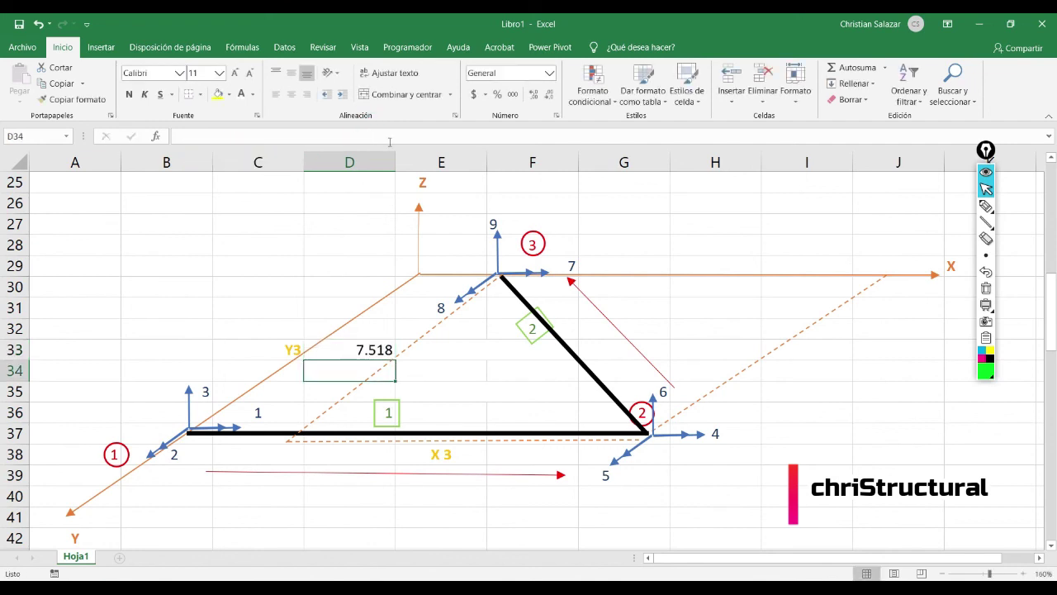
pyautogui.press('Up')
pyautogui.click(291, 95)
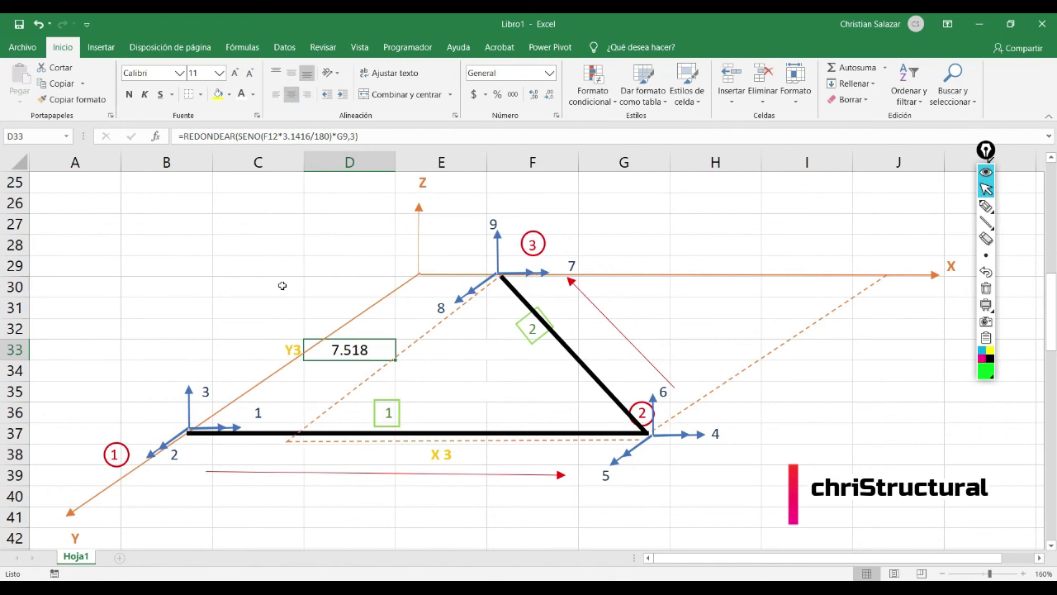
pyautogui.click(469, 454)
pyautogui.click(514, 460)
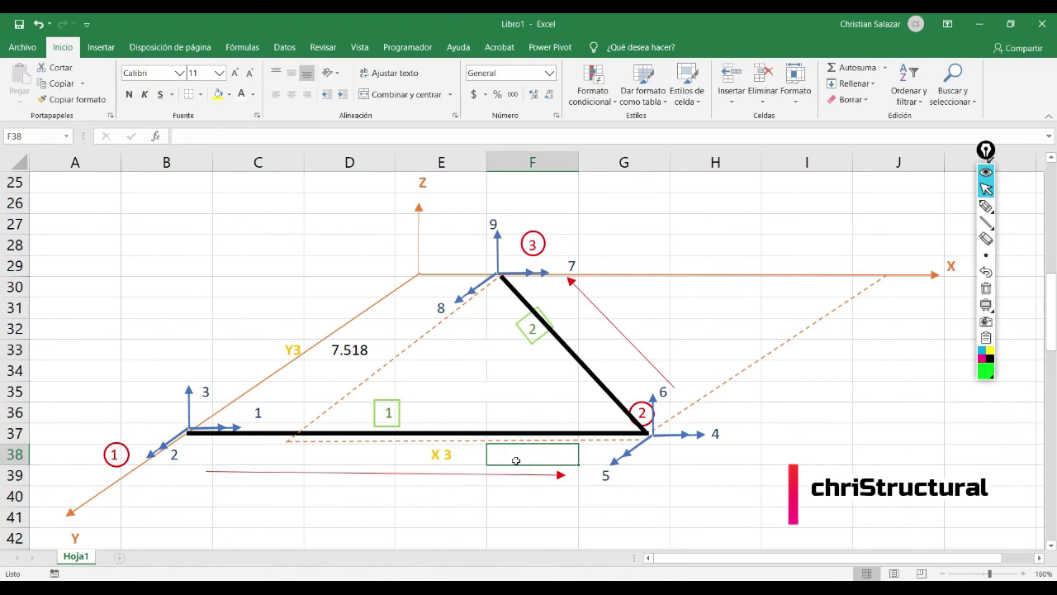
pyautogui.write('=')
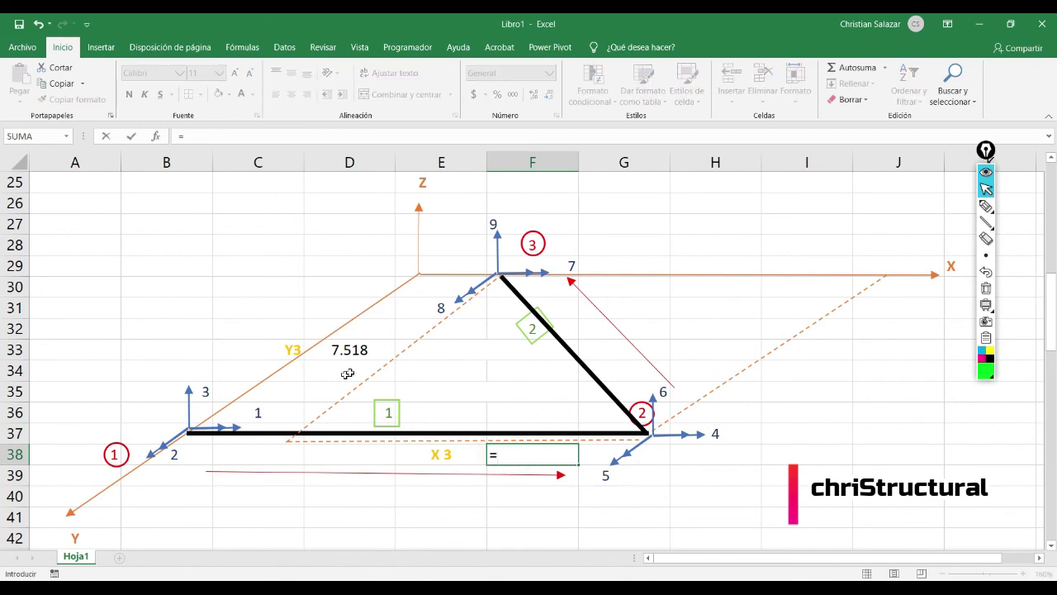
pyautogui.press('Escape')
# Copy the Y3 formula text from D33 unchanged into cell F38 beside the X3 label.
pyautogui.click(363, 348)
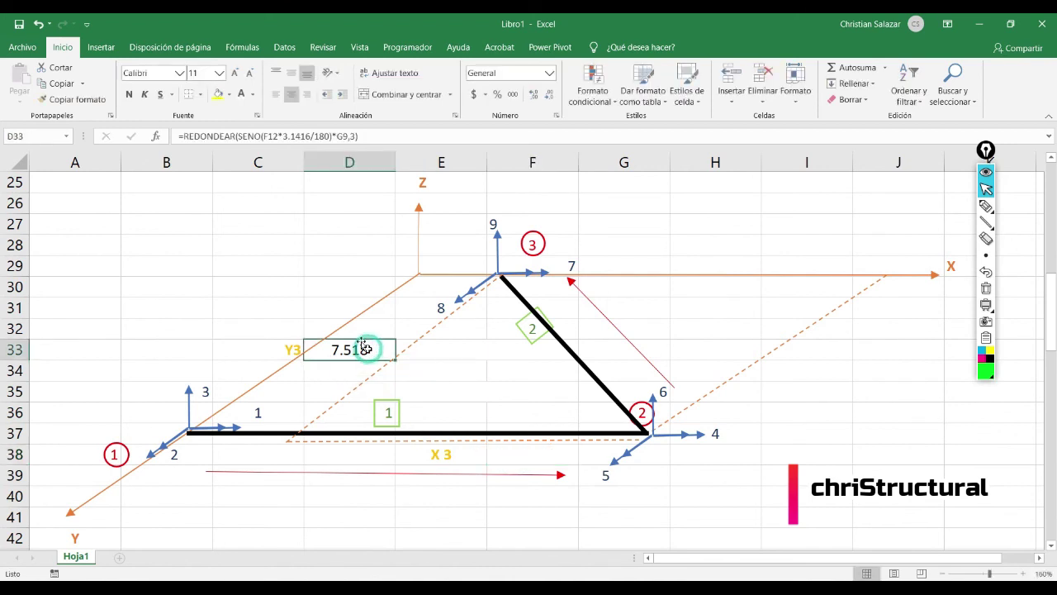
pyautogui.click(401, 136)
pyautogui.moveTo(401, 135); pyautogui.dragTo(155, 136)
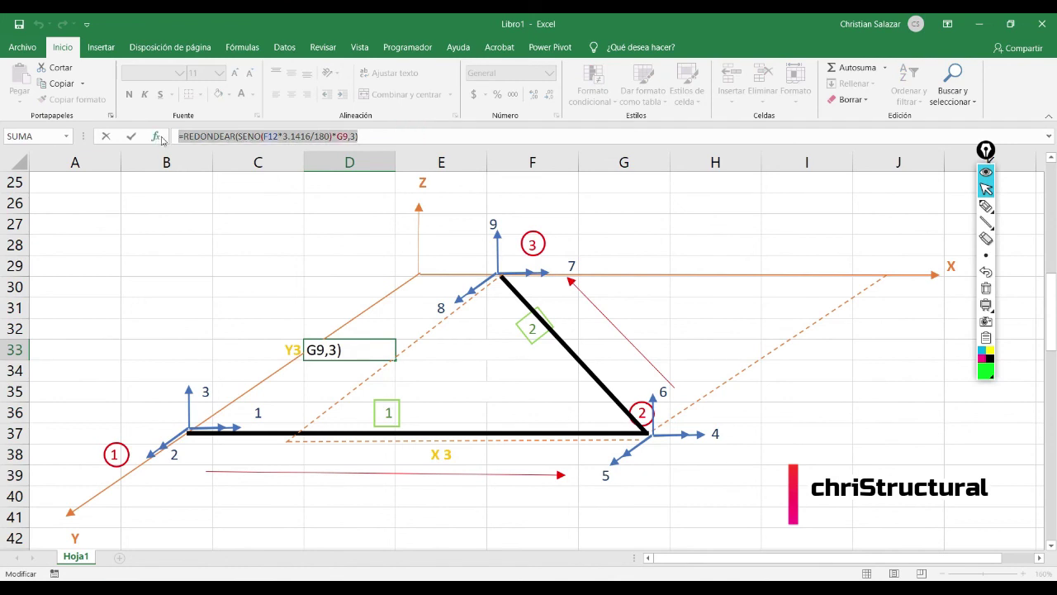
pyautogui.hotkey('ctrl', 'c')
pyautogui.press('Escape')
pyautogui.click(542, 453)
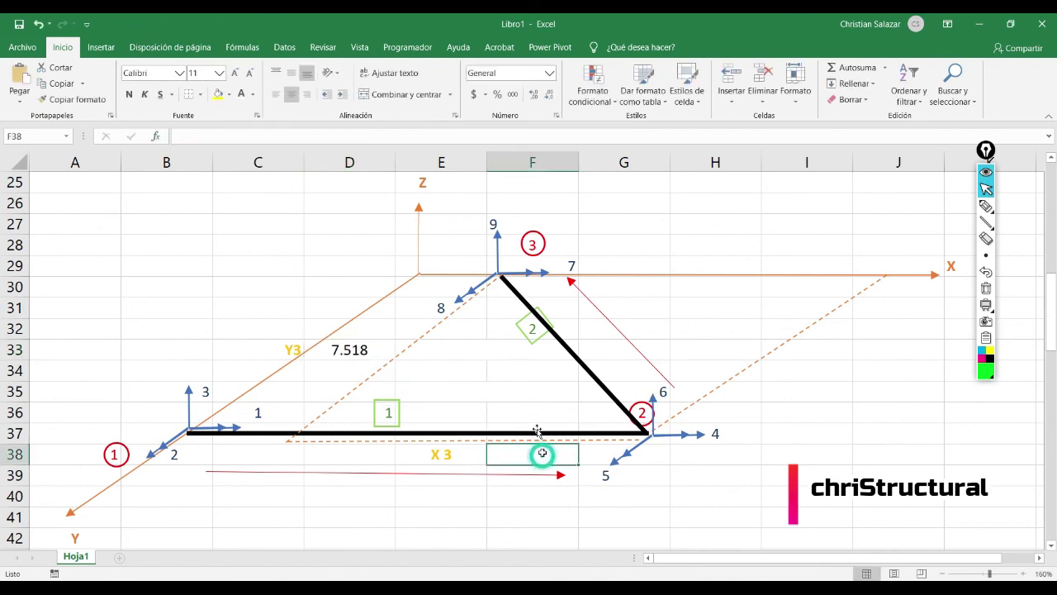
pyautogui.click(307, 137)
pyautogui.hotkey('ctrl', 'v')
# Replace SENO with COS in the F38 formula, giving =REDONDEAR(COS(F12*3.1416/180)*G9,3), and reselect the cell.
pyautogui.click(253, 136)
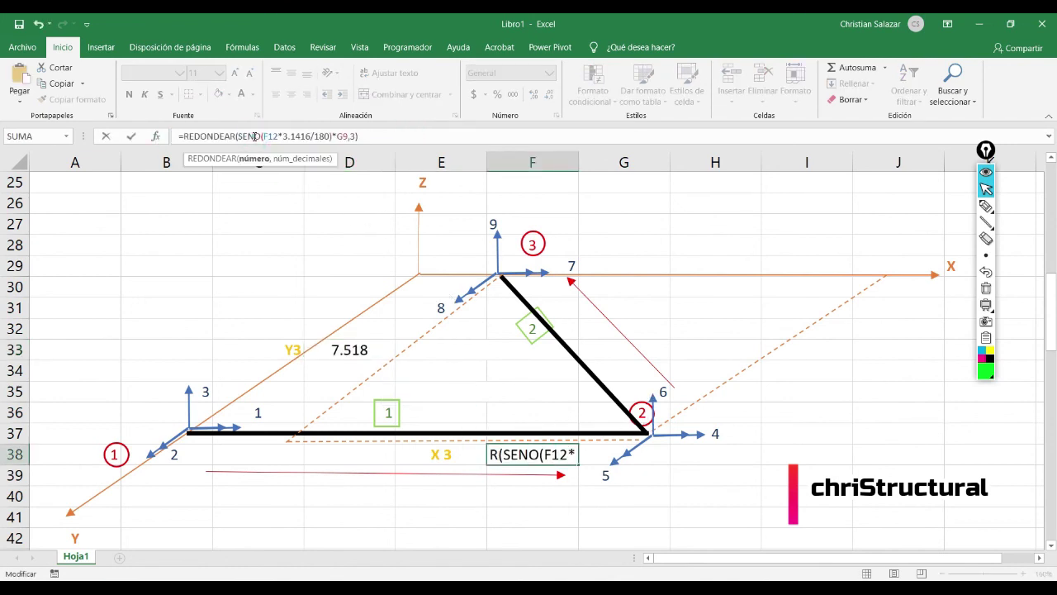
pyautogui.press('BackSpace')
pyautogui.press('BackSpace')
pyautogui.press('BackSpace')
pyautogui.press('BackSpace')
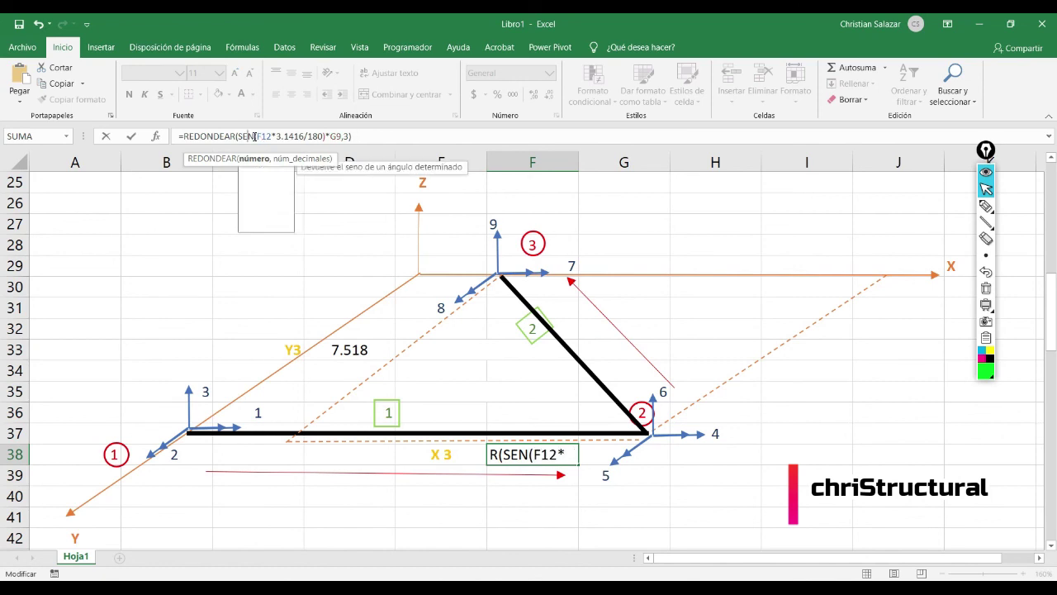
pyautogui.write('cos')
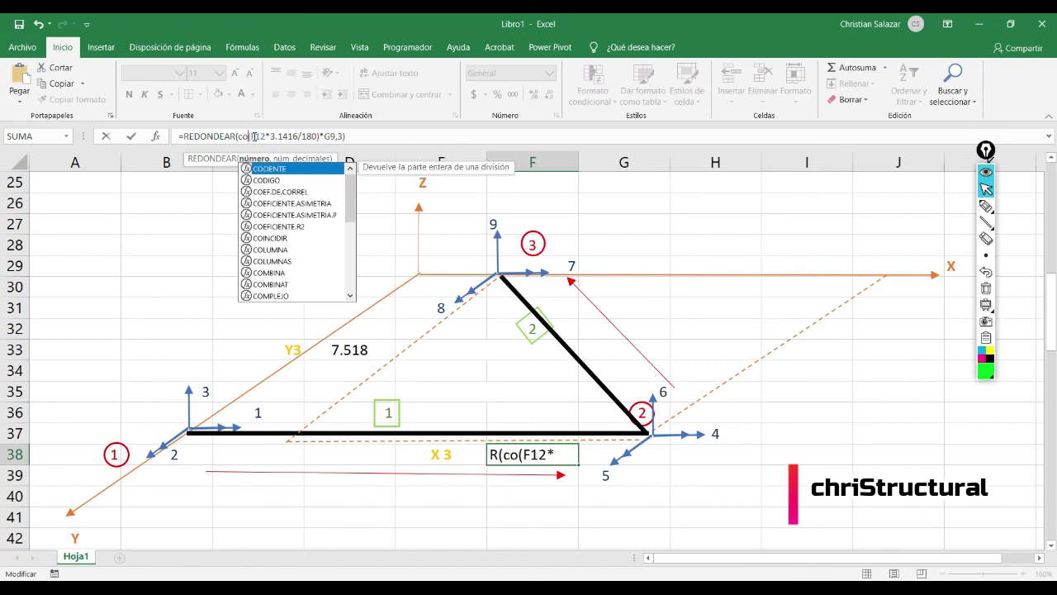
pyautogui.doubleClick(277, 179)
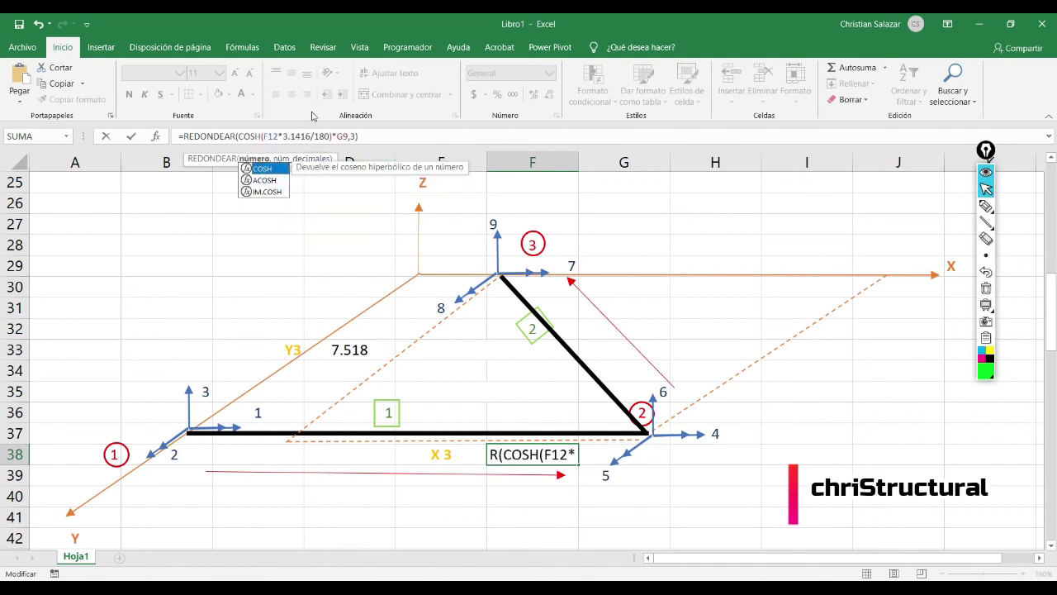
pyautogui.press('BackSpace')
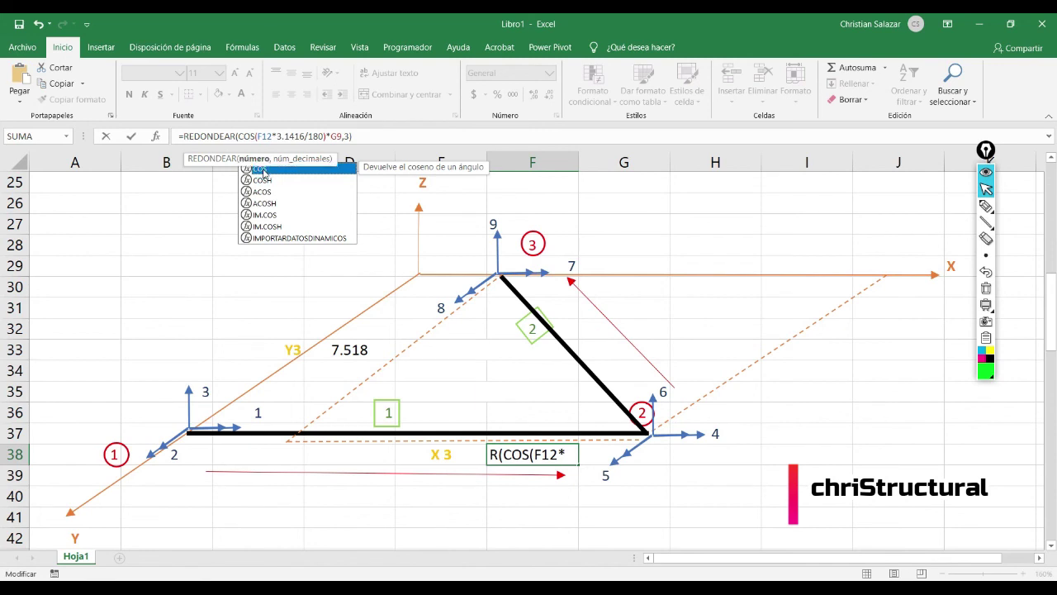
pyautogui.click(286, 137)
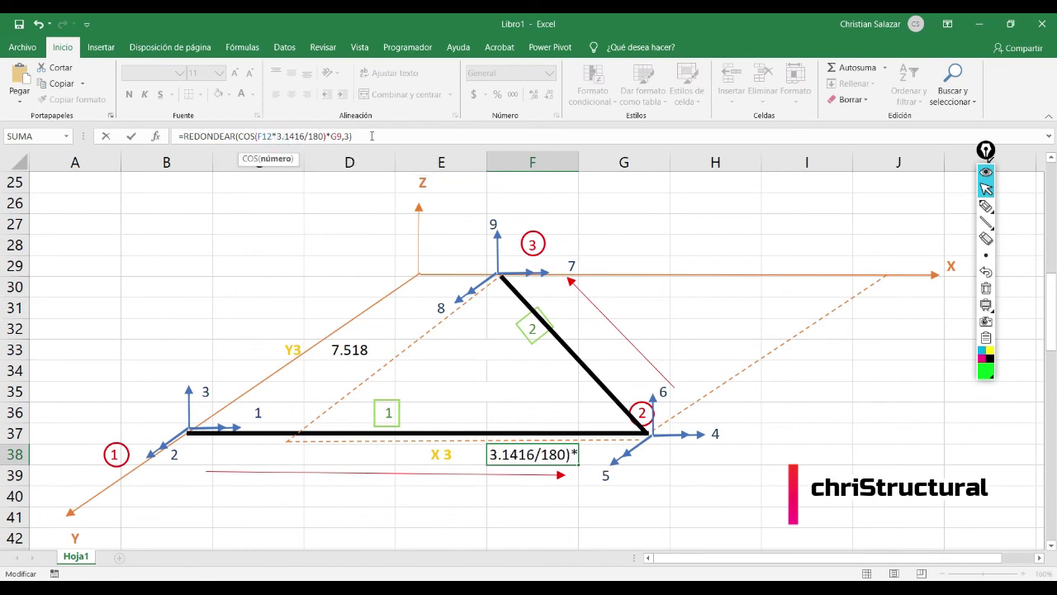
pyautogui.press('Return')
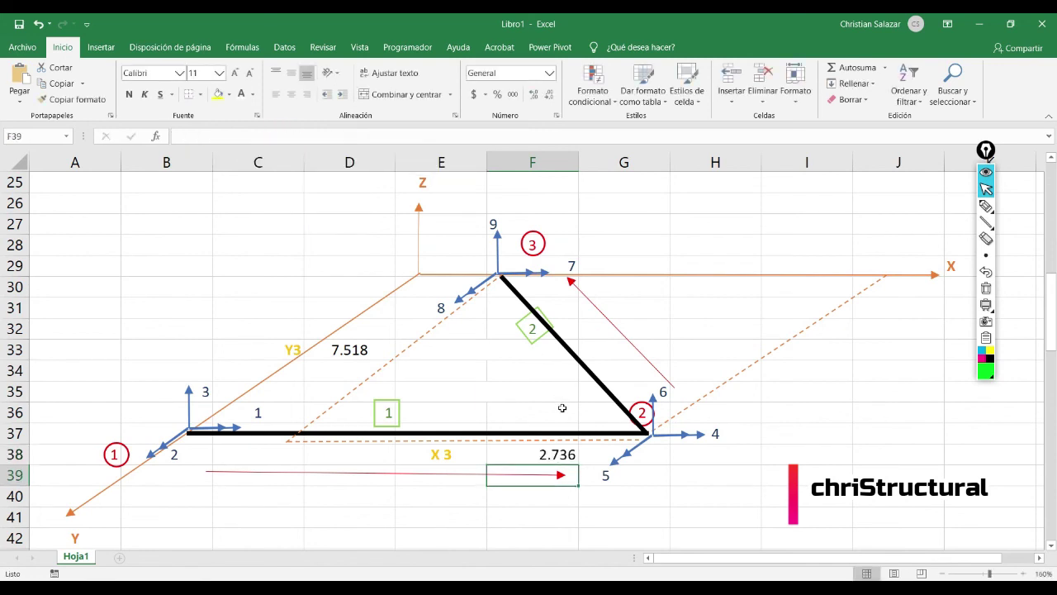
pyautogui.press('Up')
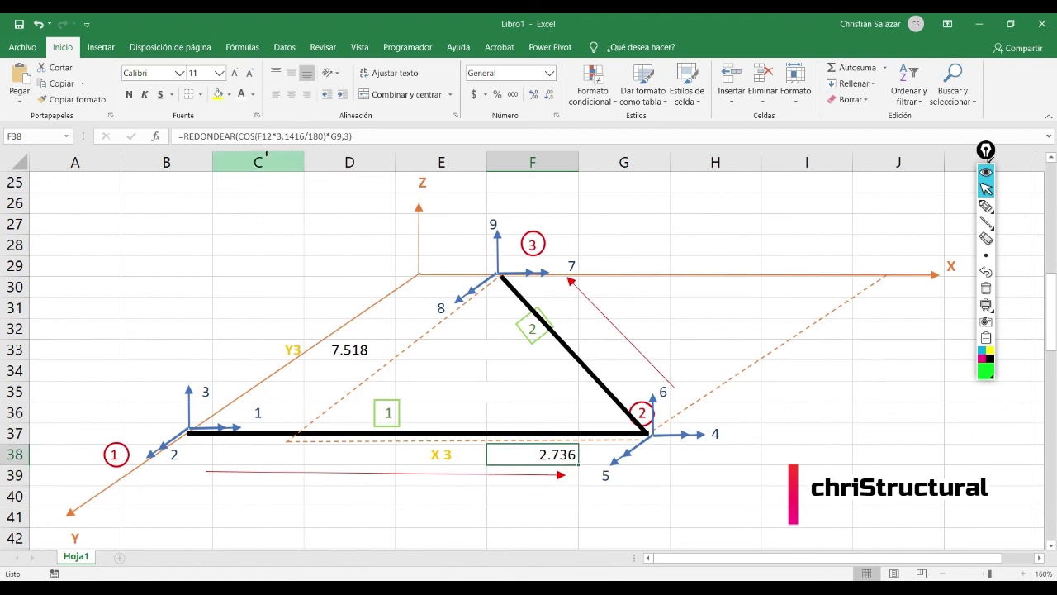
# Check the cell references of the X3 formula in F38 without changing it, and centre the cell's content.
pyautogui.click(284, 136)
pyautogui.scroll(8, 431, 334)
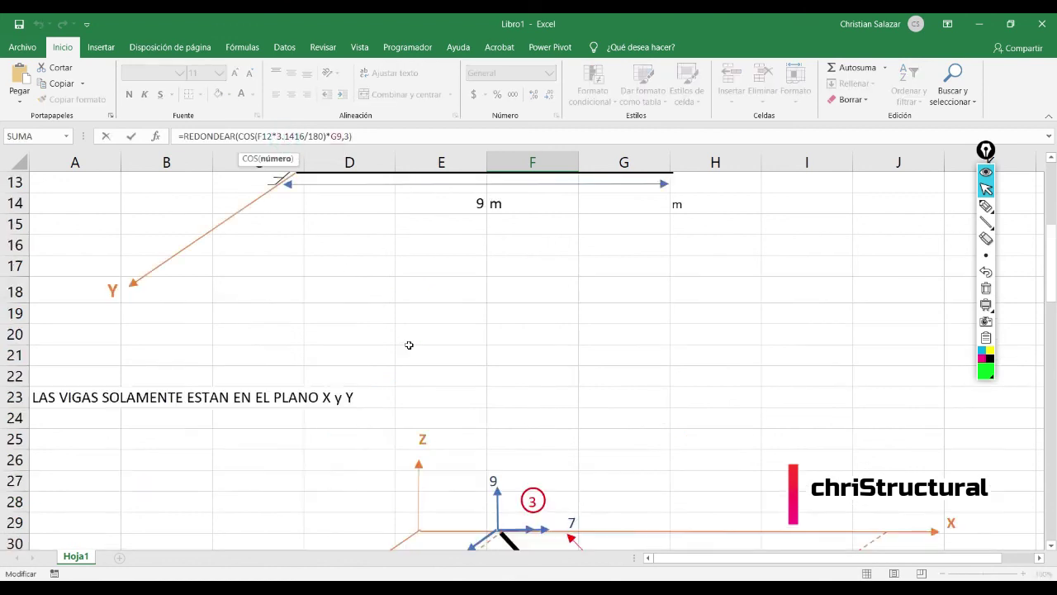
pyautogui.scroll(-11, 409, 345)
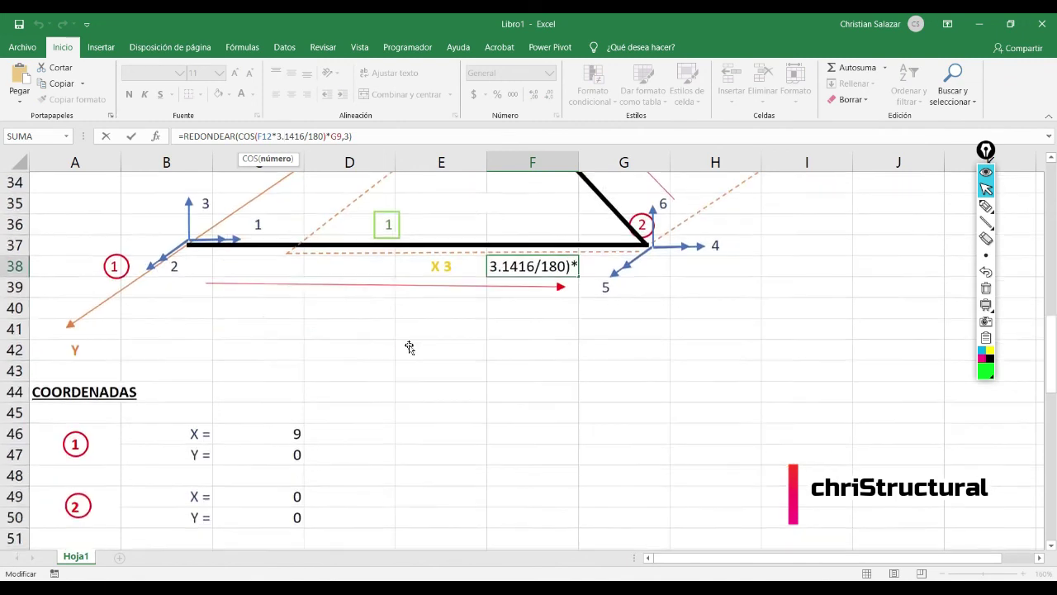
pyautogui.scroll(2, 409, 345)
pyautogui.press('Escape')
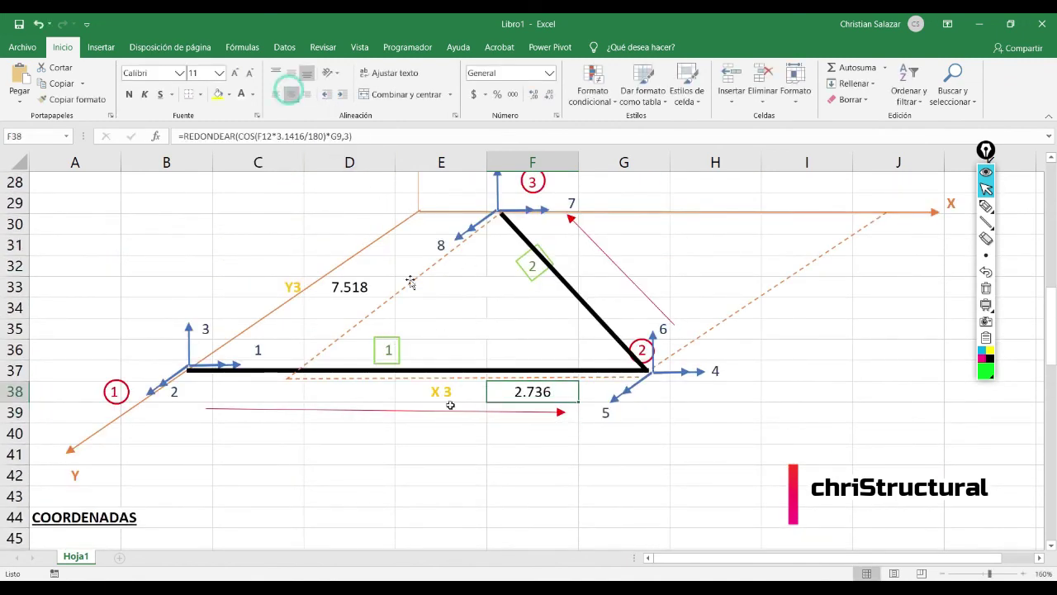
pyautogui.click(444, 455)
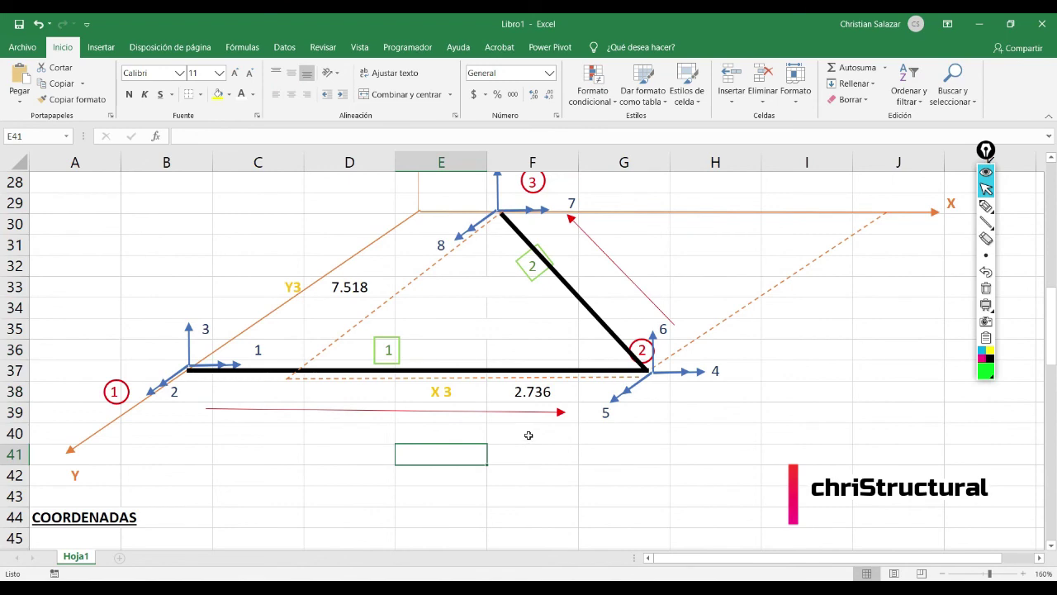
# Compare the X and Y values listed under COORDENADAS with the node positions on the grillage diagram.
pyautogui.scroll(2, 413, 315)
pyautogui.scroll(-4, 414, 314)
pyautogui.scroll(1, 318, 448)
pyautogui.scroll(-2, 320, 447)
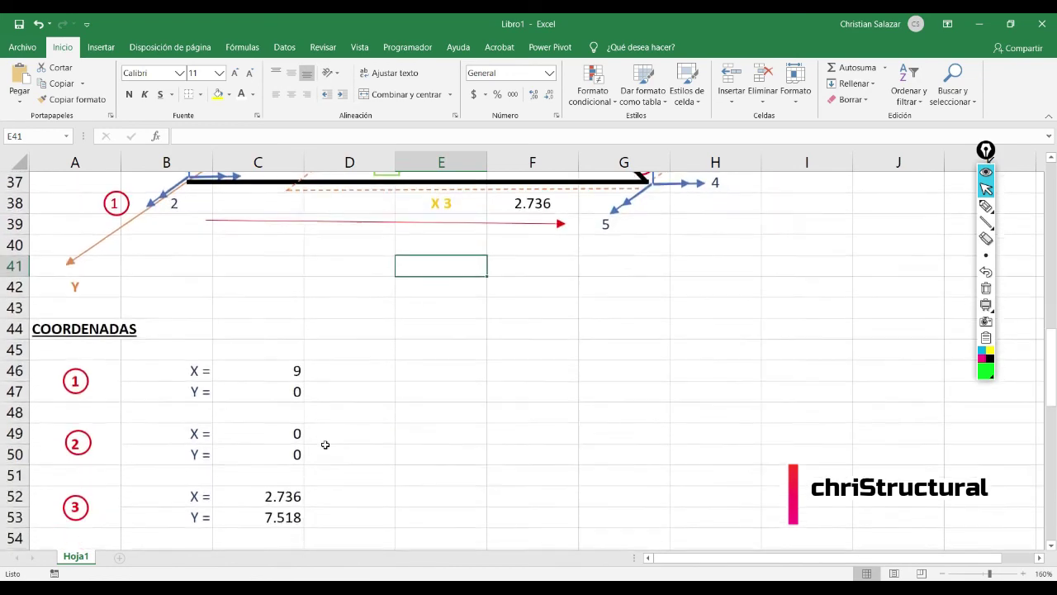
pyautogui.scroll(-1, 322, 446)
pyautogui.scroll(1, 325, 445)
pyautogui.scroll(2, 326, 445)
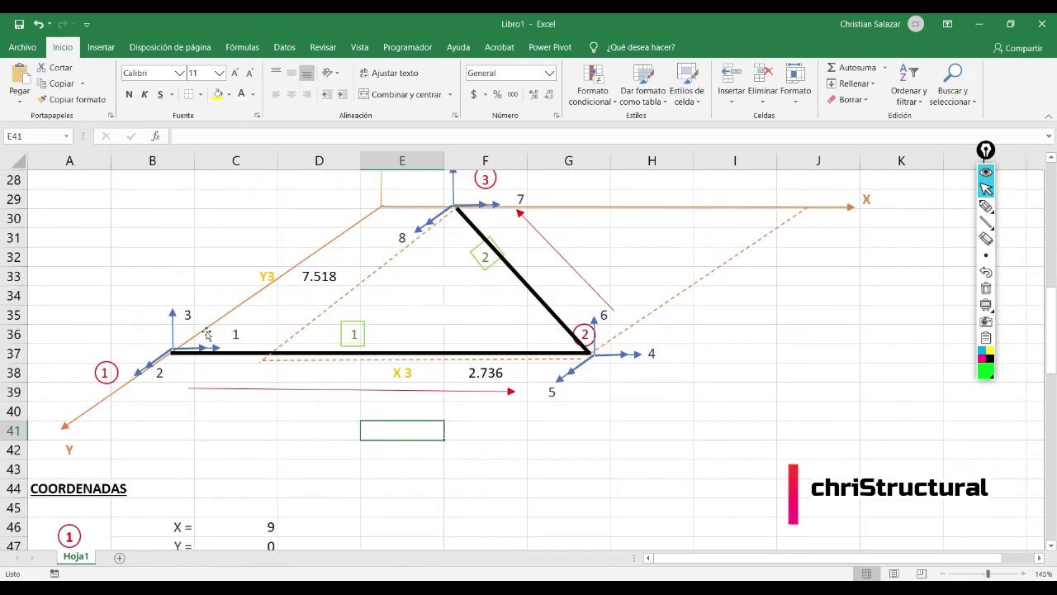
pyautogui.scroll(-2, 207, 338)
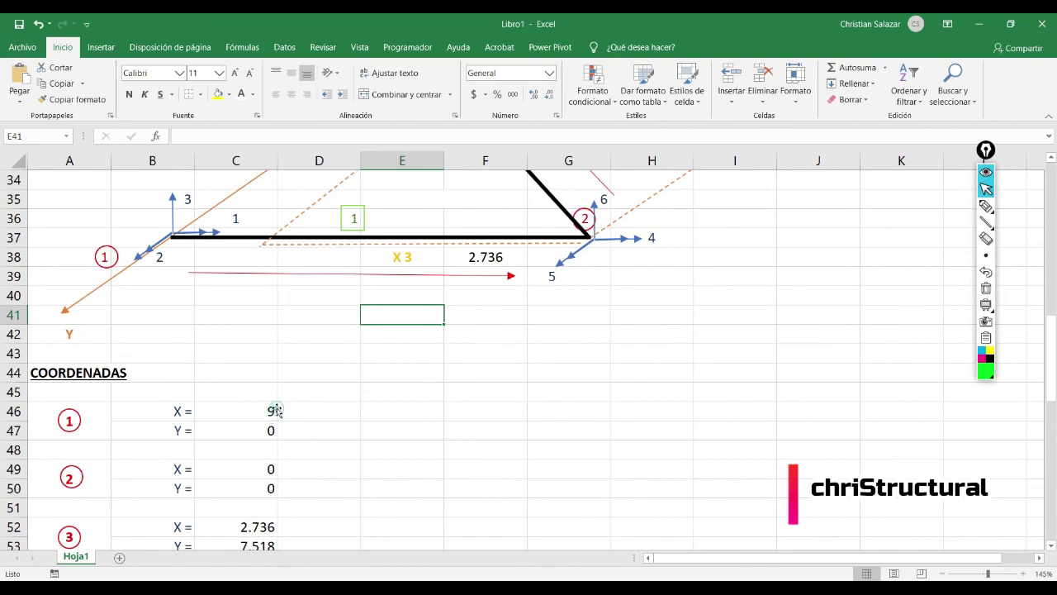
# Set the X coordinate of node 1 in cell C46 to 0.
pyautogui.click(273, 410)
pyautogui.scroll(2, 273, 410)
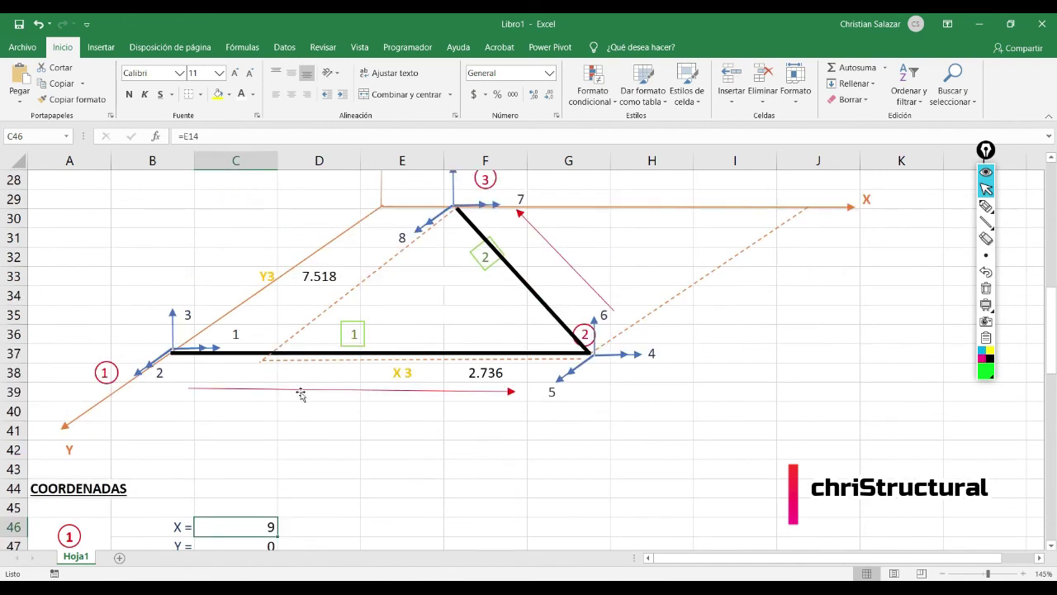
pyautogui.scroll(-1, 300, 395)
pyautogui.write('0')
pyautogui.press('Return')
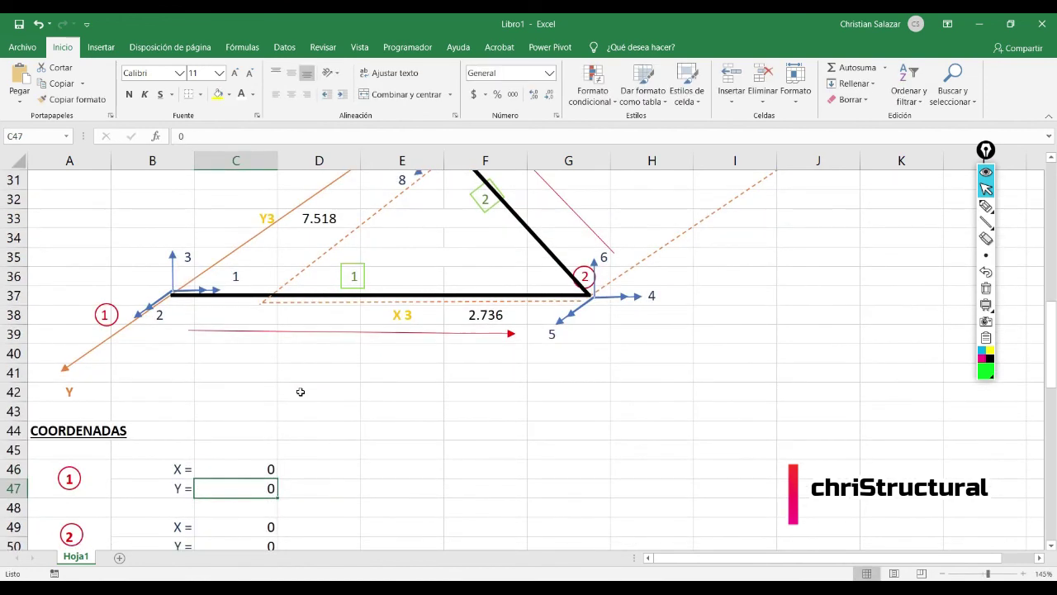
# Link the Y coordinate of node 1 in C47 to the Y3 distance with the formula =D33.
pyautogui.write('=')
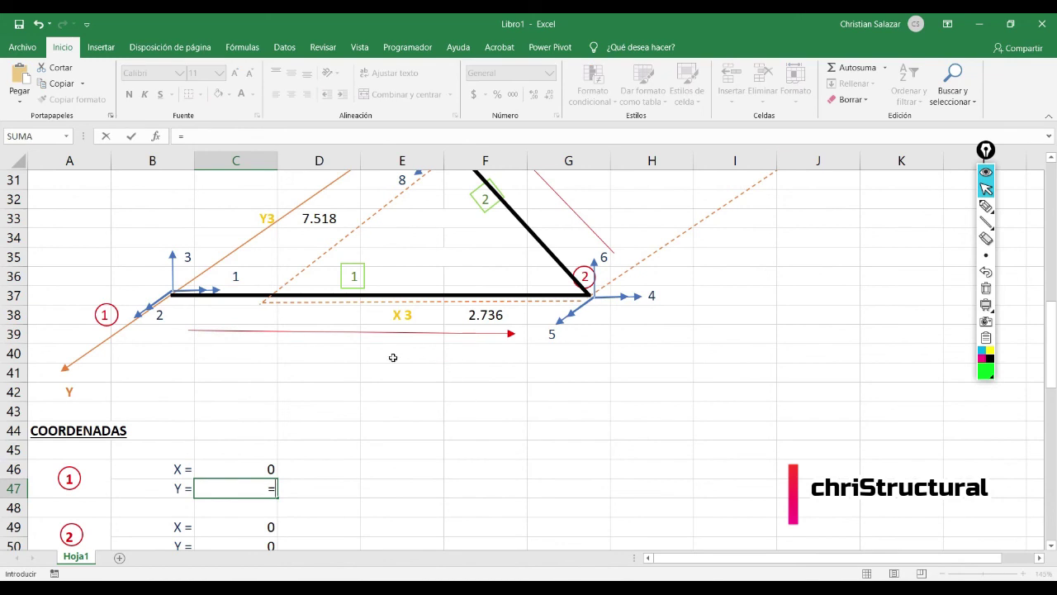
pyautogui.scroll(1, 378, 359)
pyautogui.scroll(1, 378, 359)
pyautogui.click(321, 275)
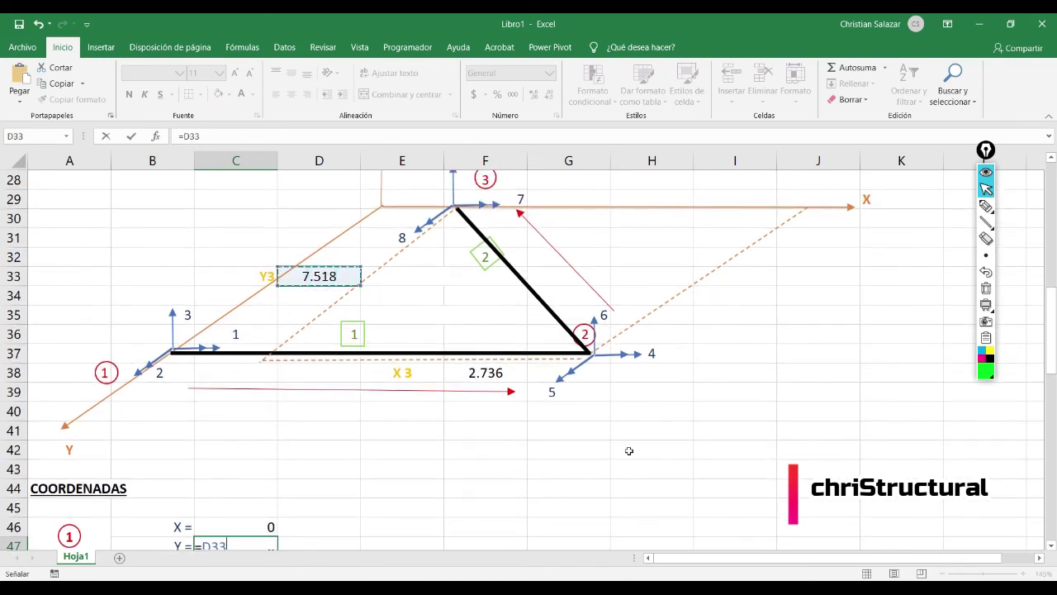
pyautogui.scroll(-2, 612, 455)
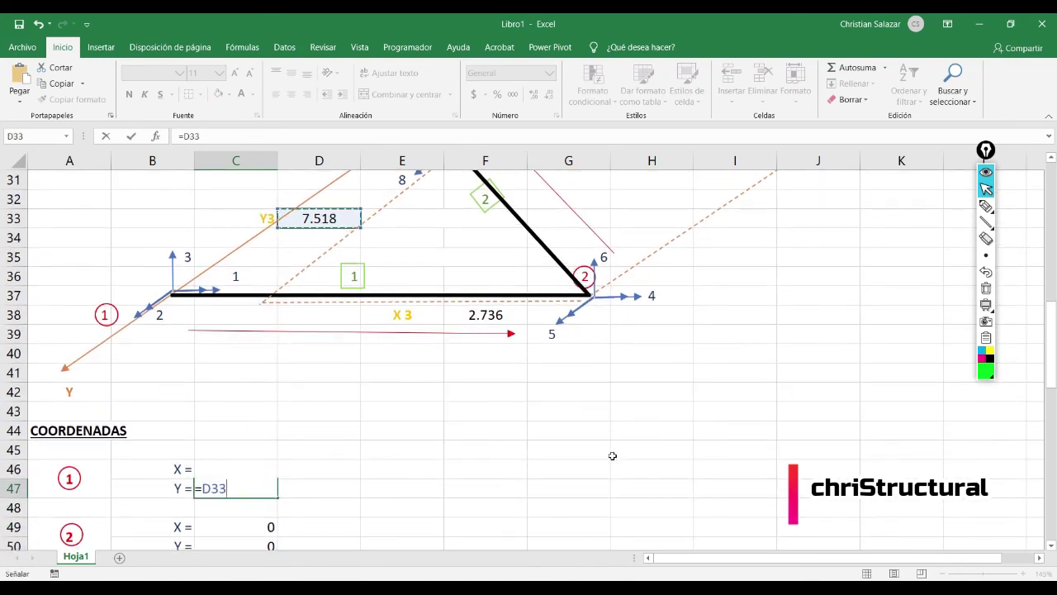
pyautogui.press('Return')
pyautogui.press('Down')
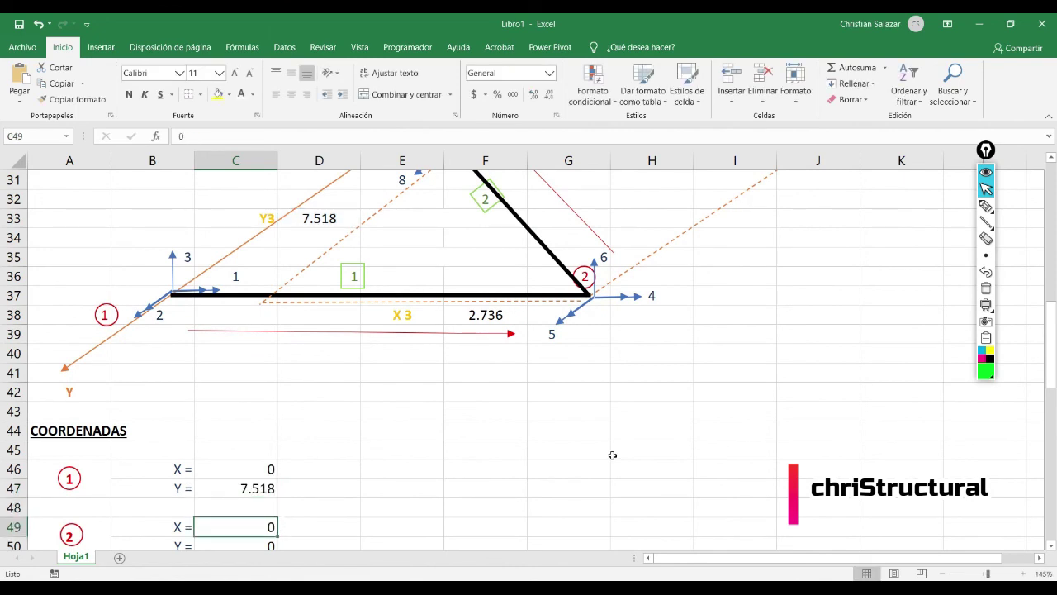
# Link the X coordinate of node 2 in C49 to the length of the horizontal member with the formula =E14.
pyautogui.scroll(1, 614, 440)
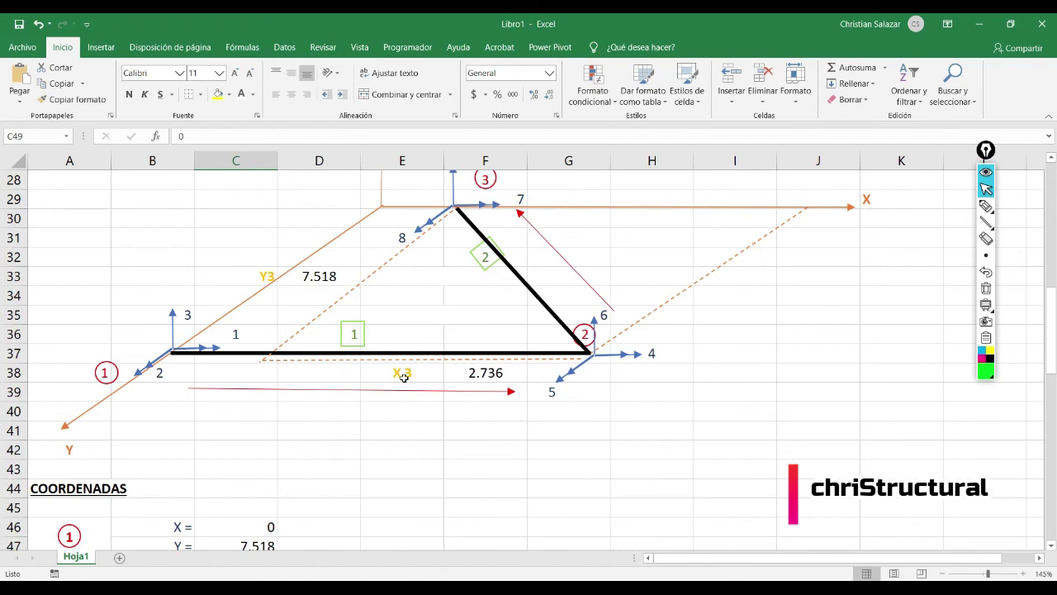
pyautogui.scroll(9, 484, 382)
pyautogui.scroll(-2, 422, 376)
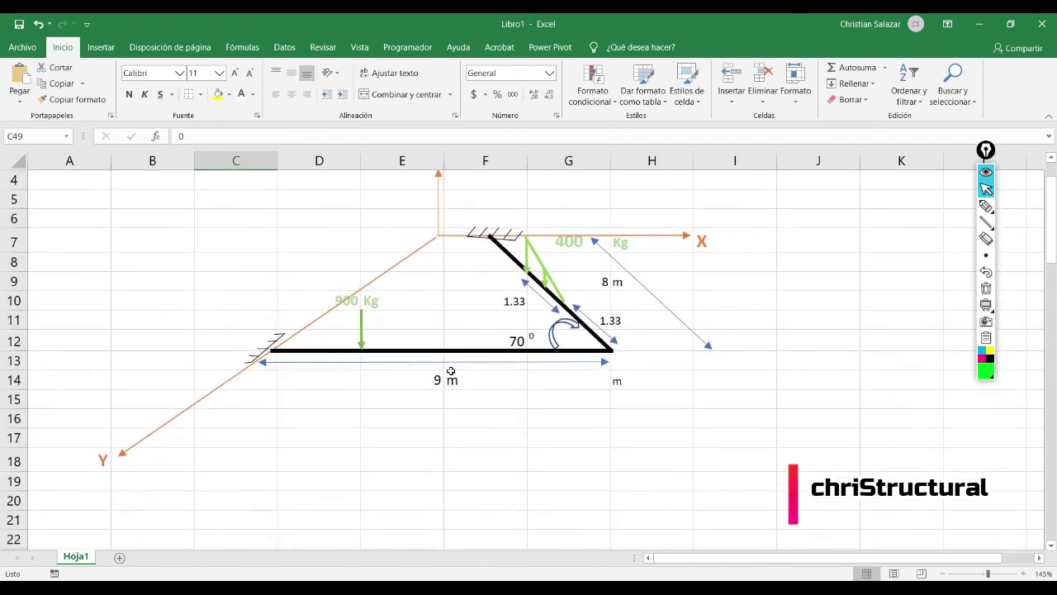
pyautogui.scroll(-10, 422, 376)
pyautogui.write('=')
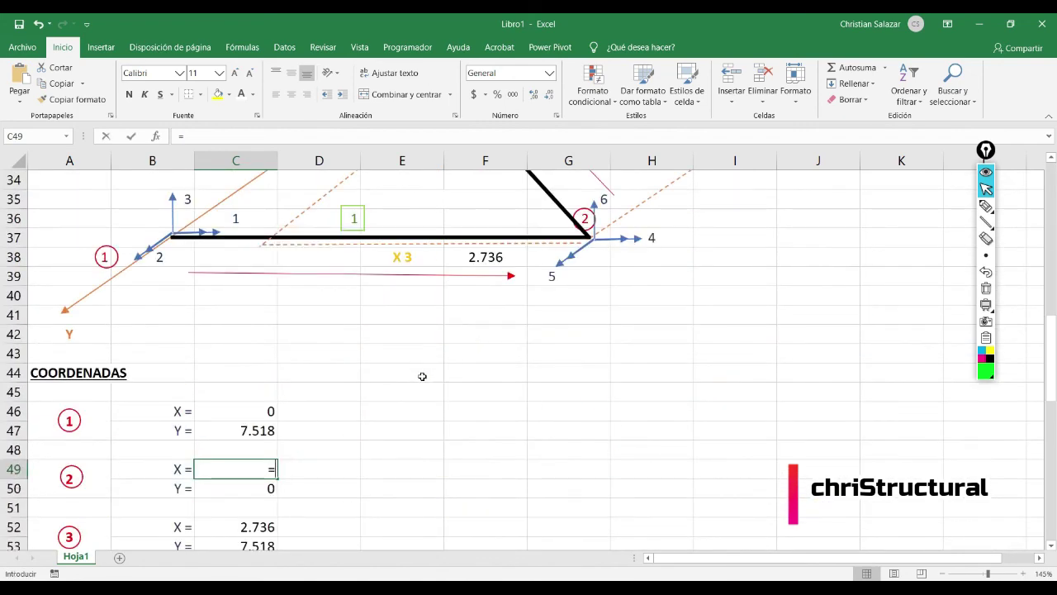
pyautogui.scroll(10, 422, 376)
pyautogui.click(422, 381)
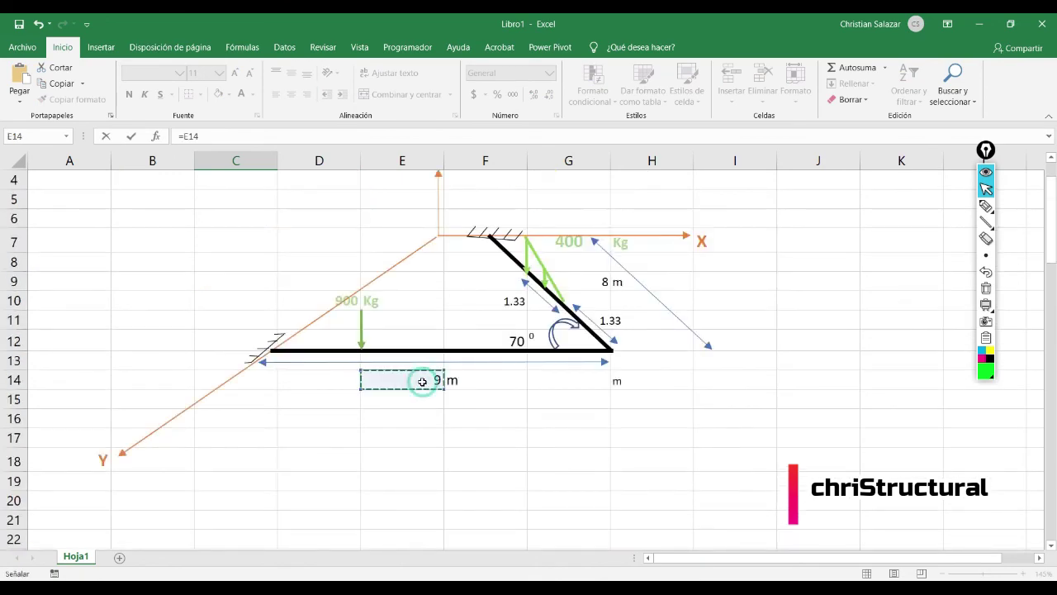
pyautogui.press('Return')
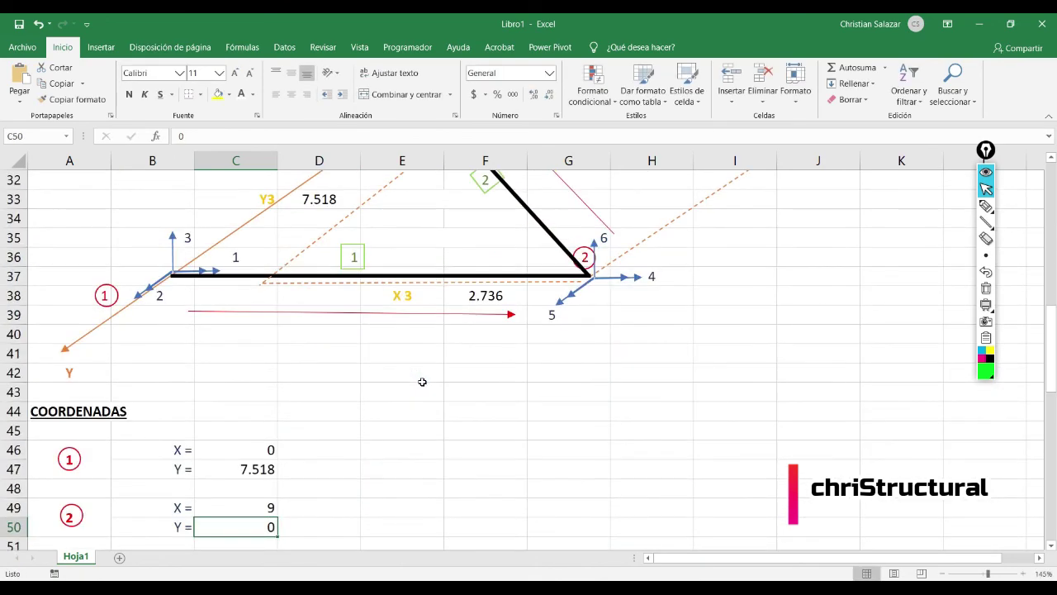
# Link the Y coordinate of node 2 in C50 to the Y3 distance with =D33 and check it against the diagram.
pyautogui.write('=')
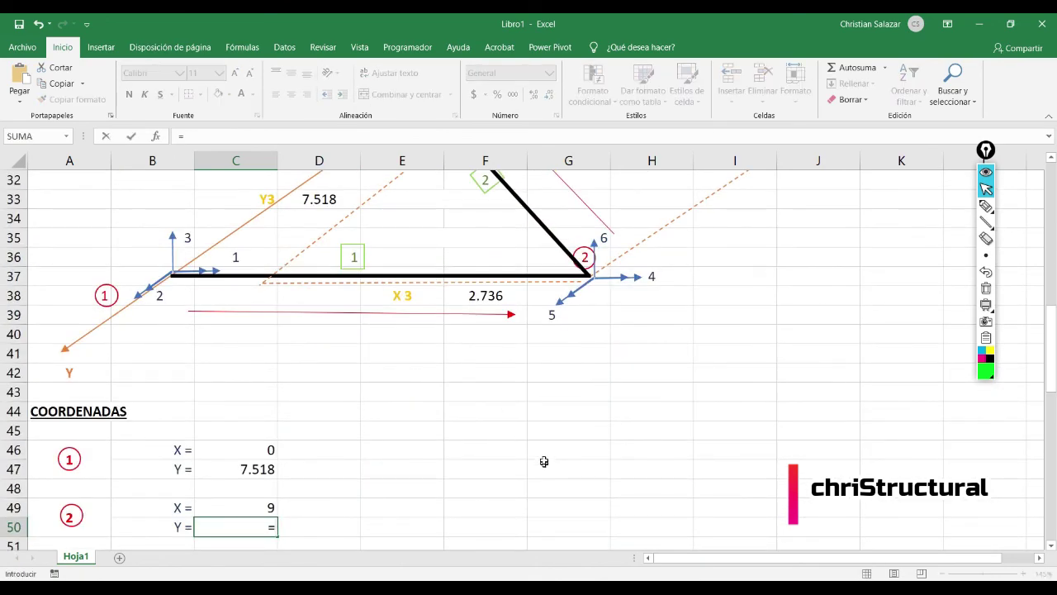
pyautogui.scroll(1, 544, 455)
pyautogui.scroll(1, 559, 426)
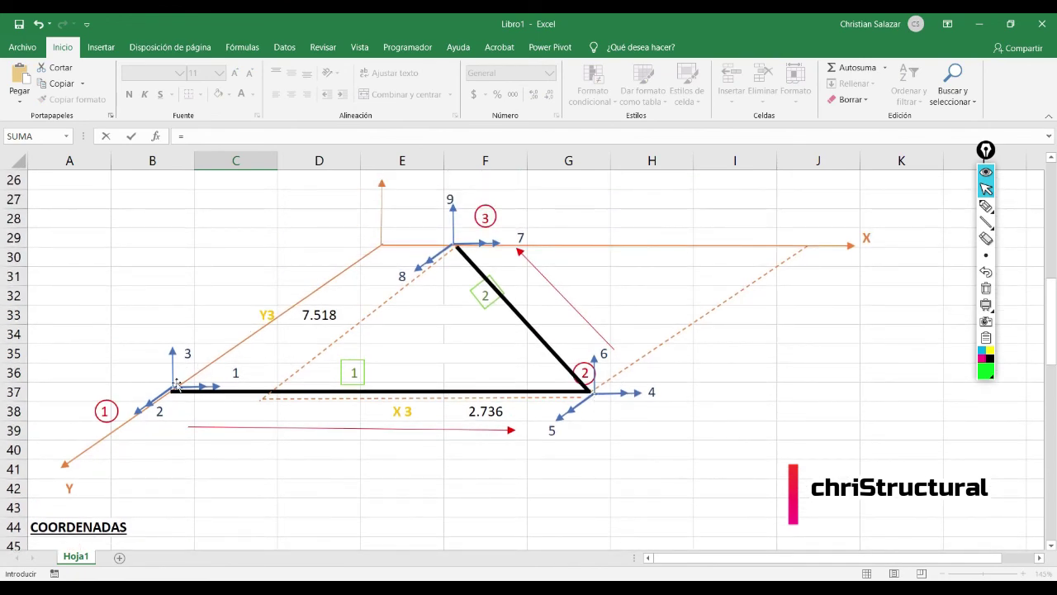
pyautogui.scroll(-2, 179, 386)
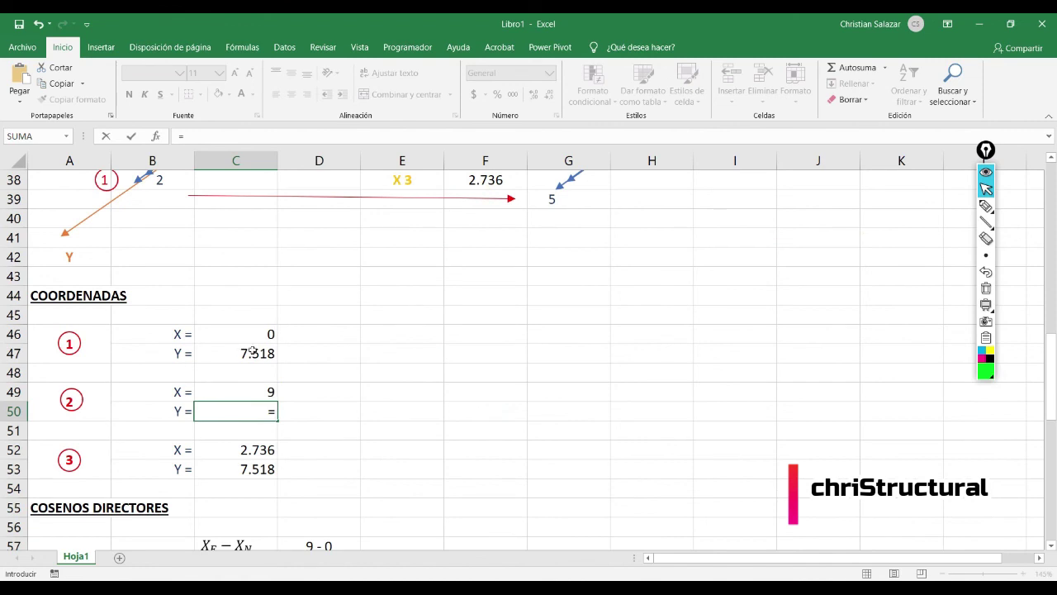
pyautogui.scroll(2, 391, 356)
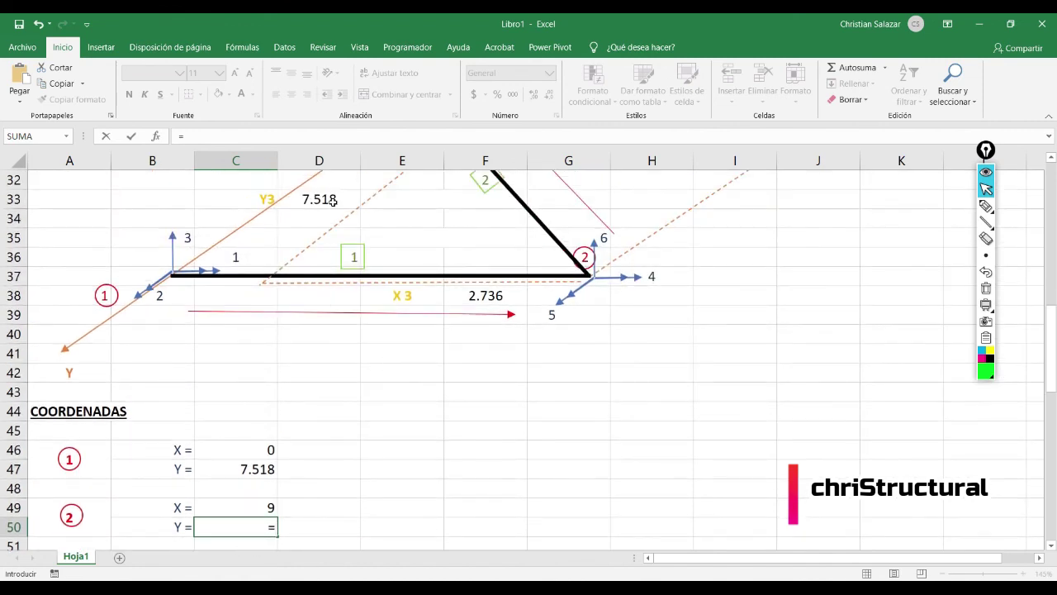
pyautogui.click(333, 200)
pyautogui.press('Return')
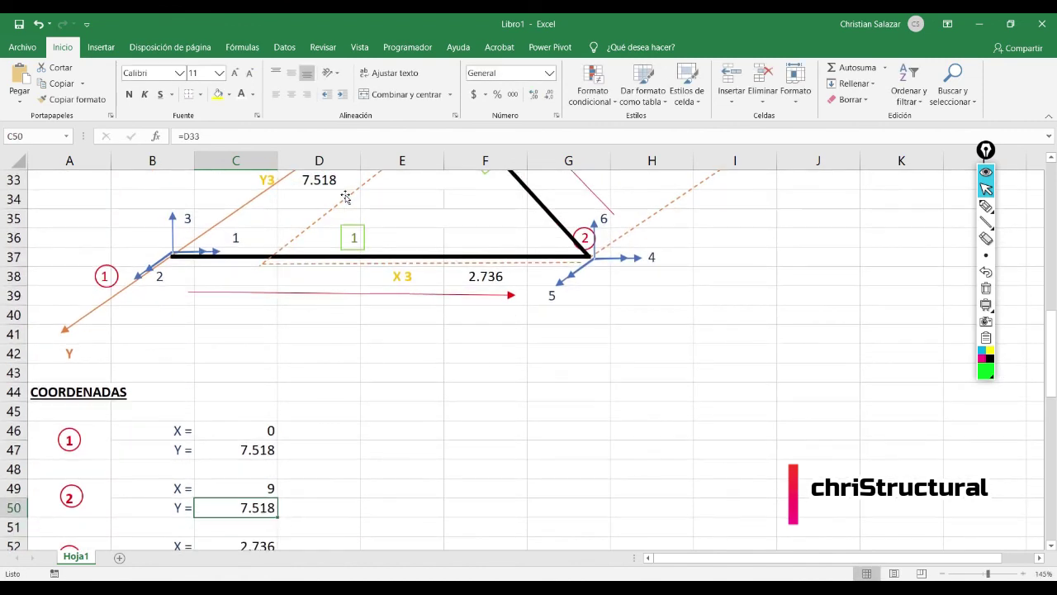
pyautogui.scroll(2, 513, 345)
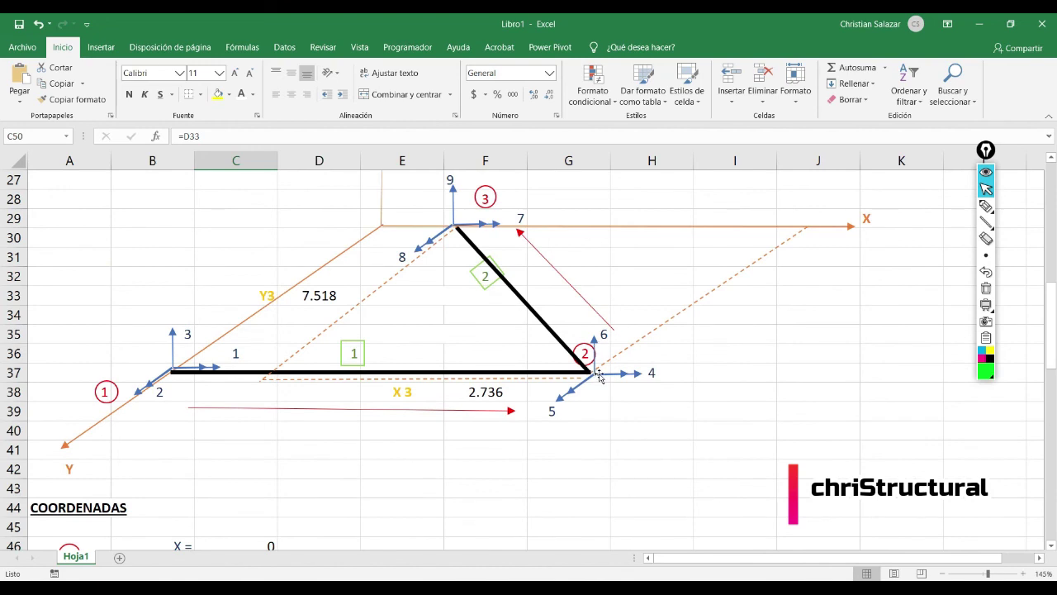
pyautogui.scroll(-4, 436, 256)
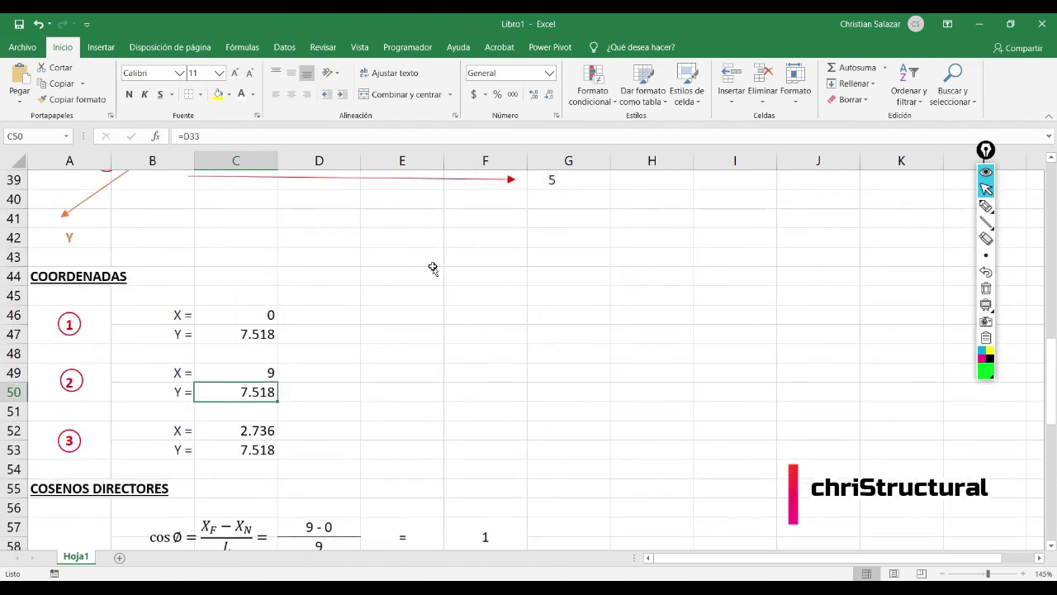
# Calculate the X coordinate of node 3 in C52 as member length minus X3, =E14-F38, and check it against the diagram.
pyautogui.press('Down')
pyautogui.press('Down')
pyautogui.scroll(1, 418, 418)
pyautogui.write('=')
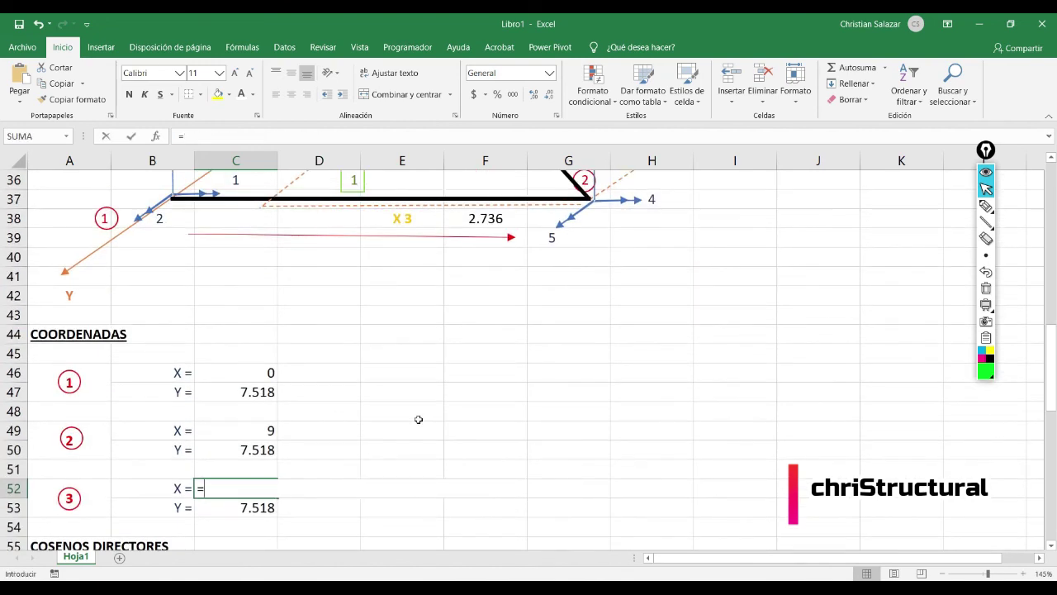
pyautogui.scroll(2, 438, 359)
pyautogui.scroll(-1, 439, 360)
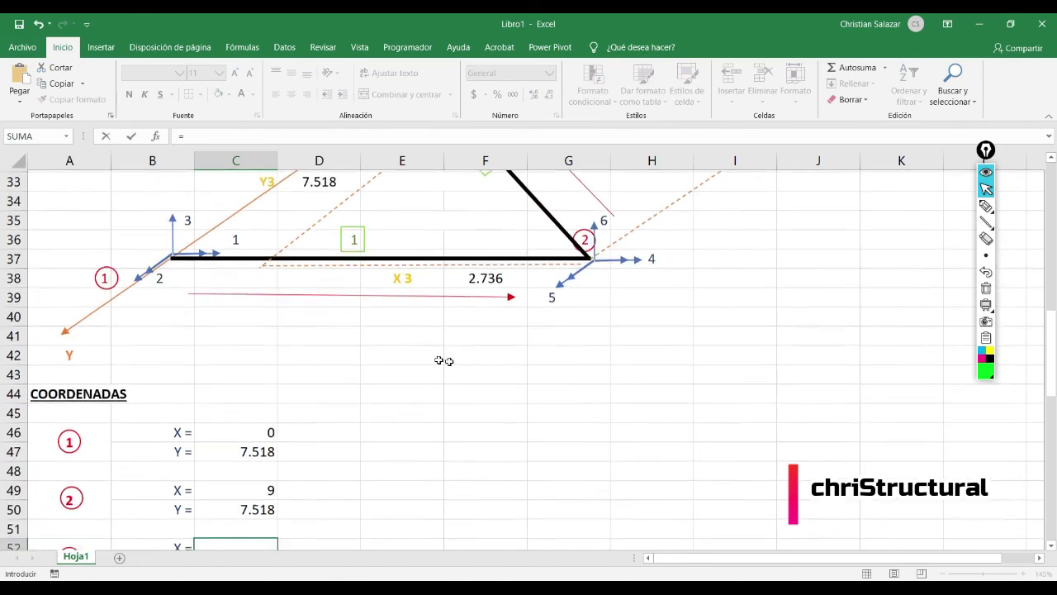
pyautogui.scroll(3, 455, 357)
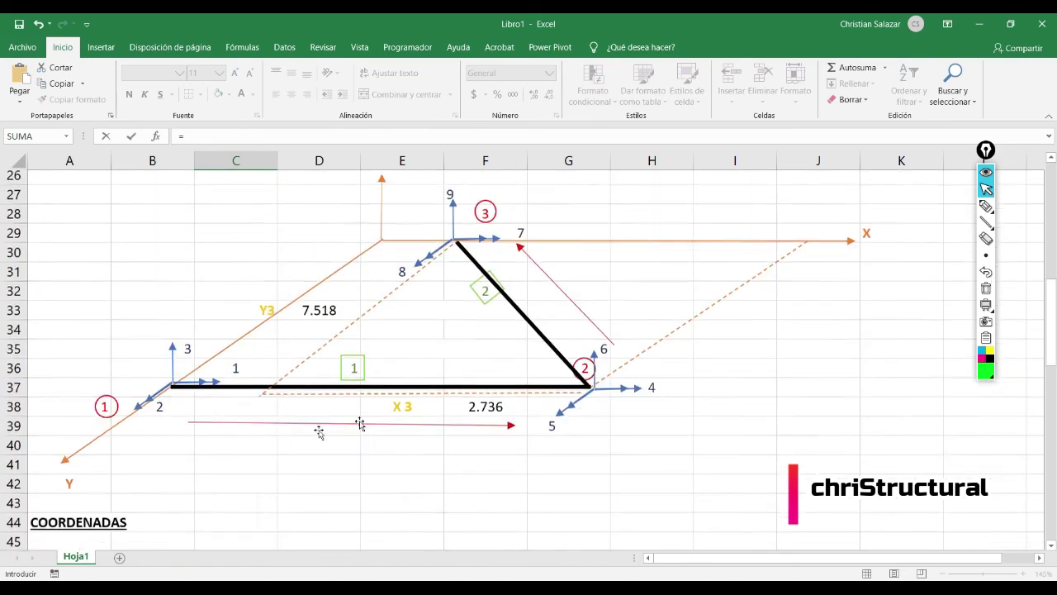
pyautogui.scroll(5, 363, 460)
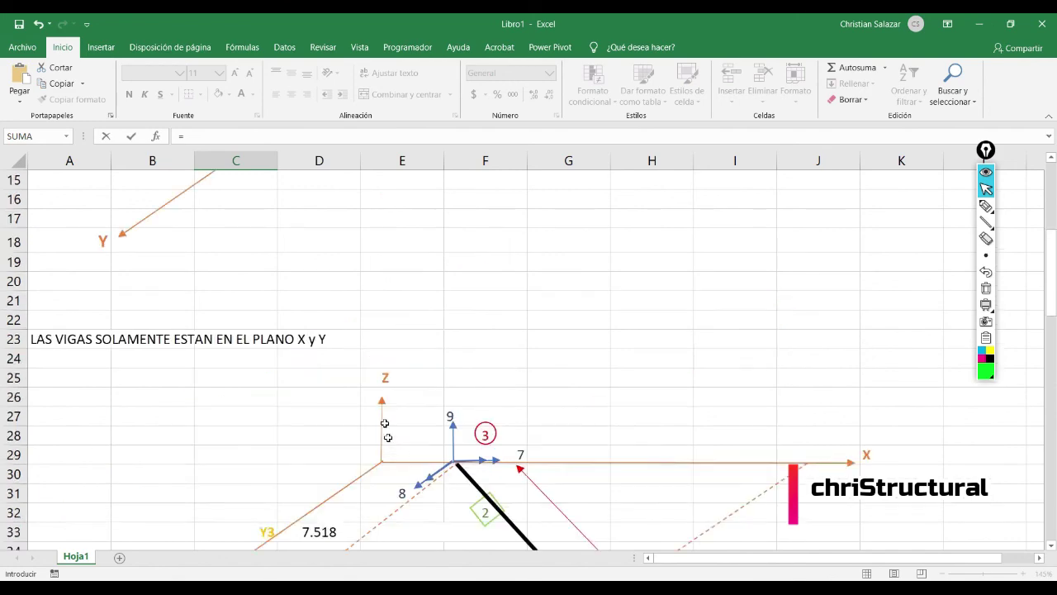
pyautogui.click(435, 278)
pyautogui.write('-')
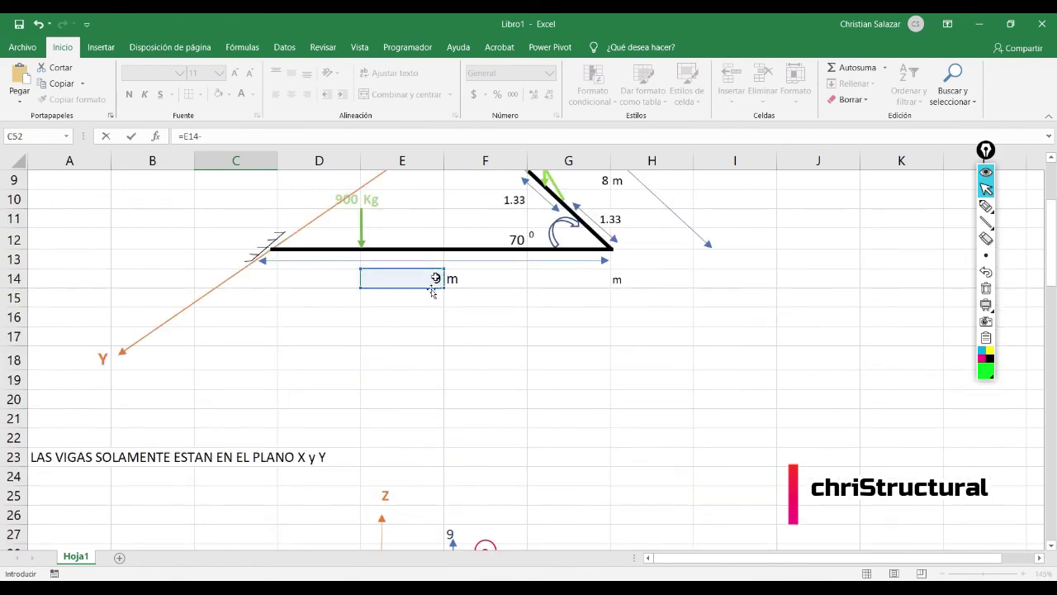
pyautogui.scroll(-6, 413, 330)
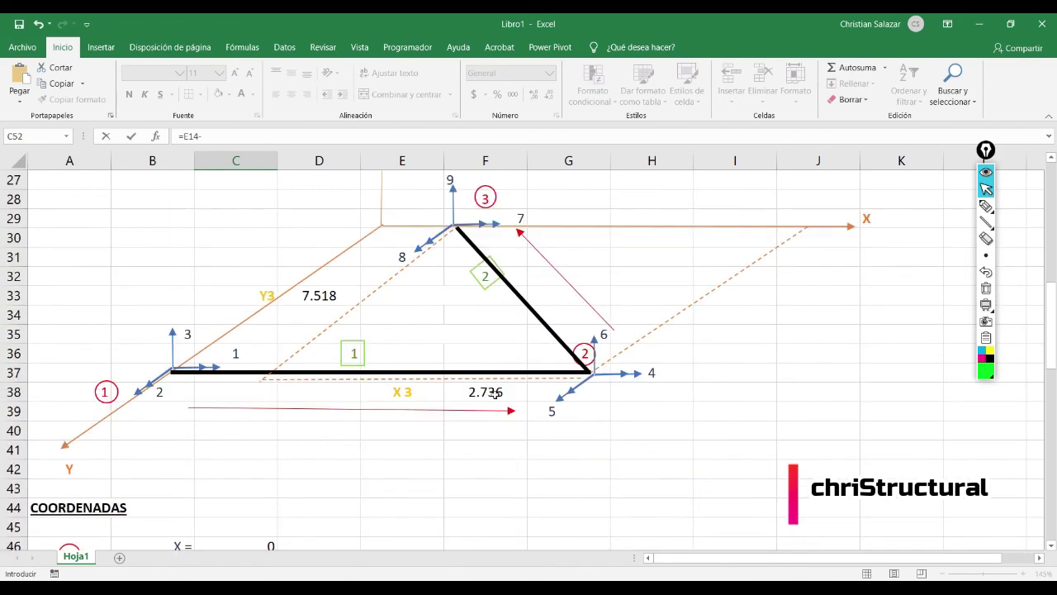
pyautogui.click(494, 393)
pyautogui.press('Return')
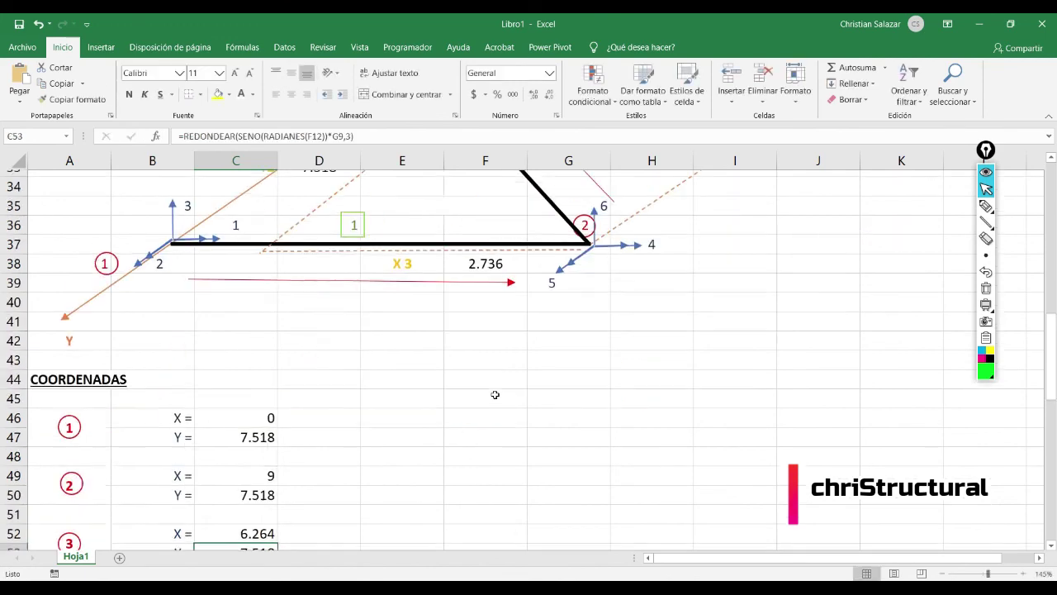
pyautogui.press('Up')
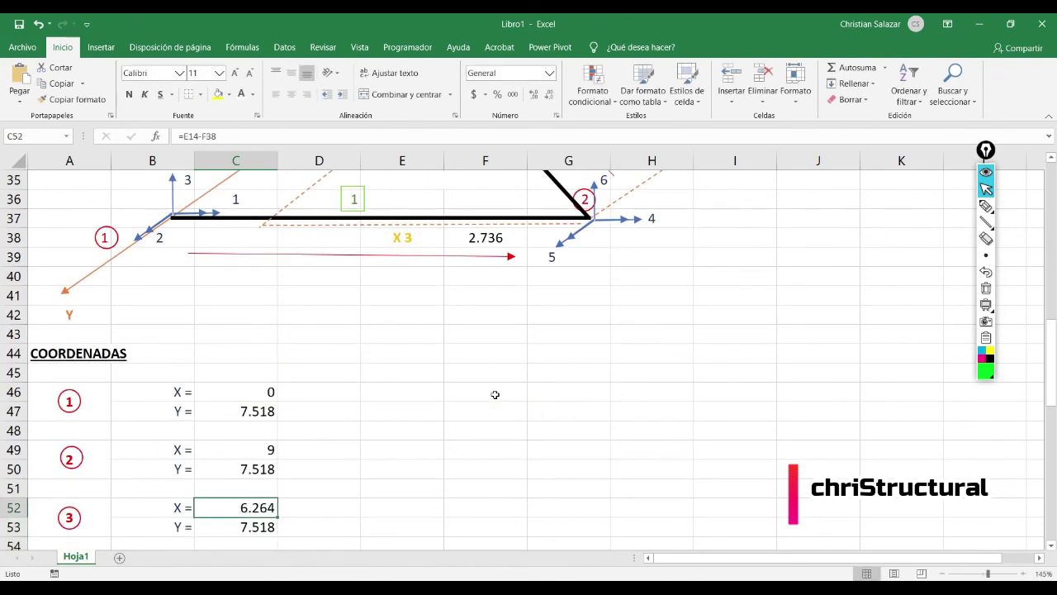
pyautogui.scroll(3, 494, 395)
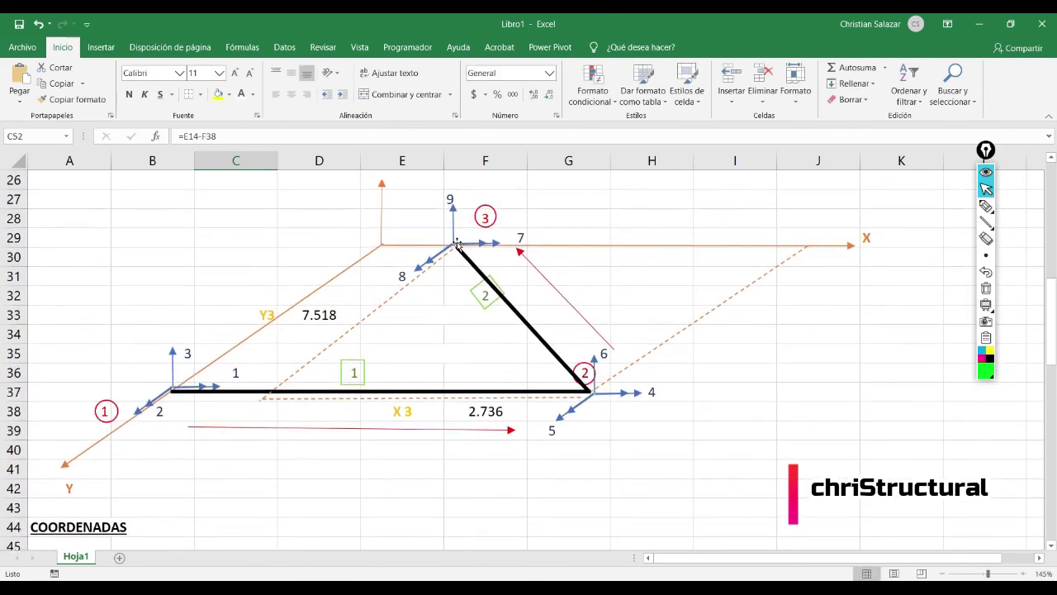
pyautogui.scroll(-6, 439, 313)
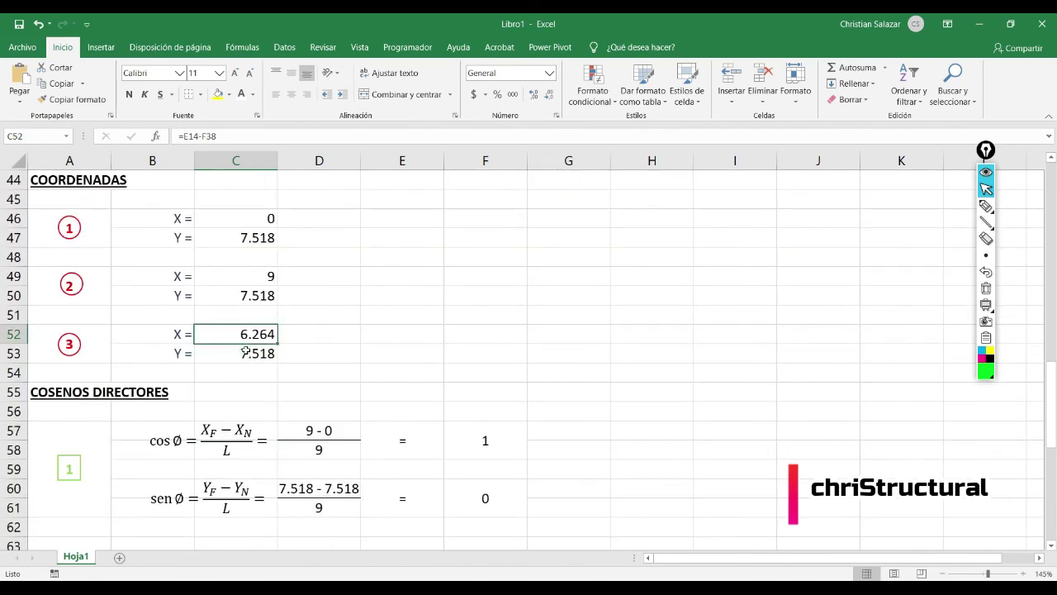
# Set the Y coordinate of node 3 in C53 to 0 and check it against the node's position in the diagram.
pyautogui.click(246, 351)
pyautogui.scroll(2, 588, 402)
pyautogui.write('0')
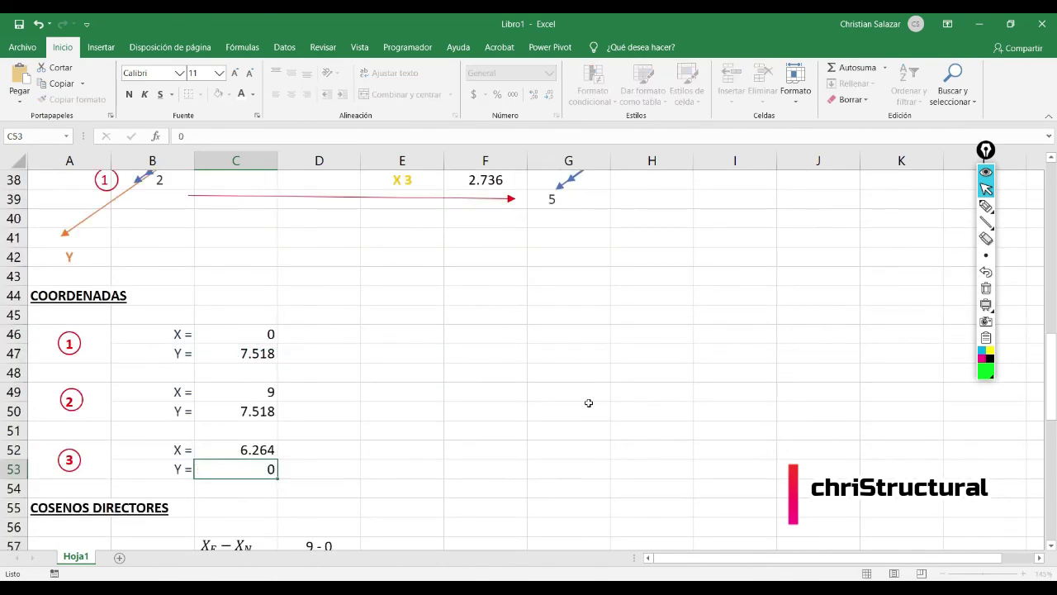
pyautogui.hotkey('ctrl', 'Return')
pyautogui.scroll(6, 588, 402)
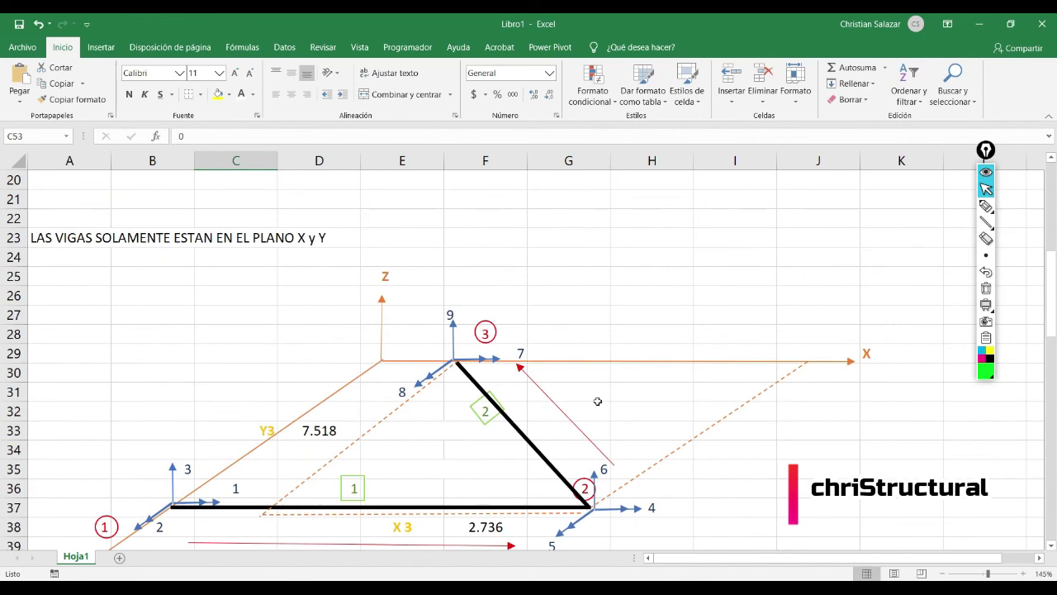
pyautogui.scroll(-6, 598, 401)
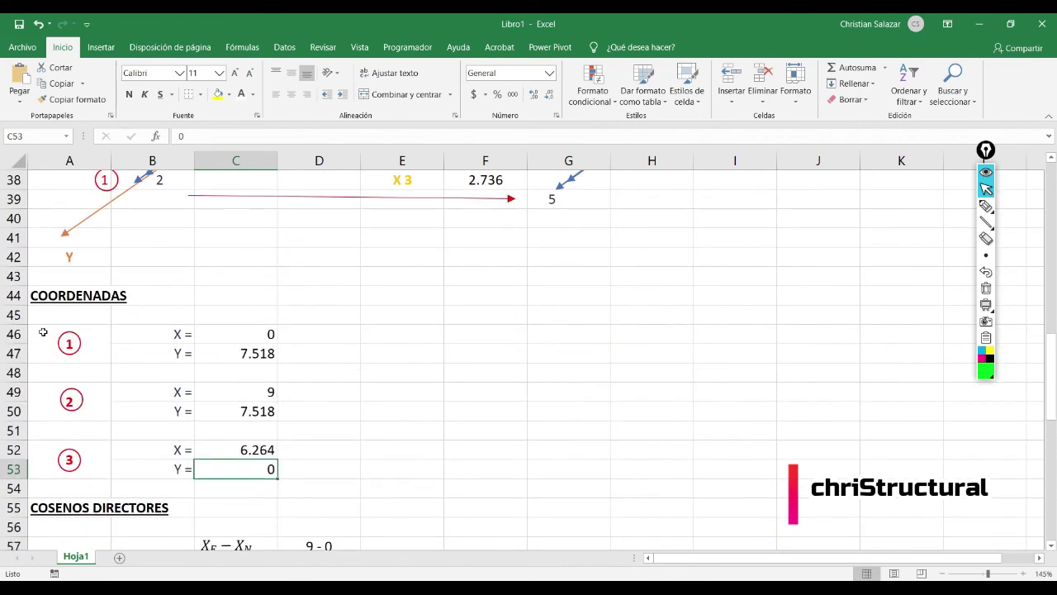
# Review the X and Y coordinates of nodes 1, 2 and 3 against the grillage diagram.
pyautogui.moveTo(43, 332); pyautogui.dragTo(230, 467)
pyautogui.click(376, 427)
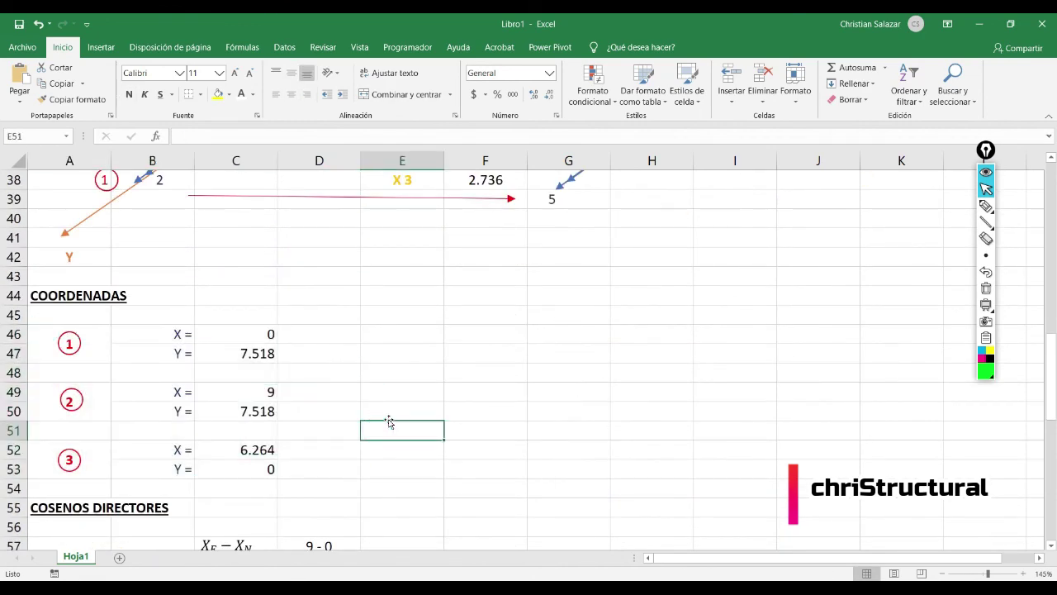
pyautogui.scroll(4, 390, 422)
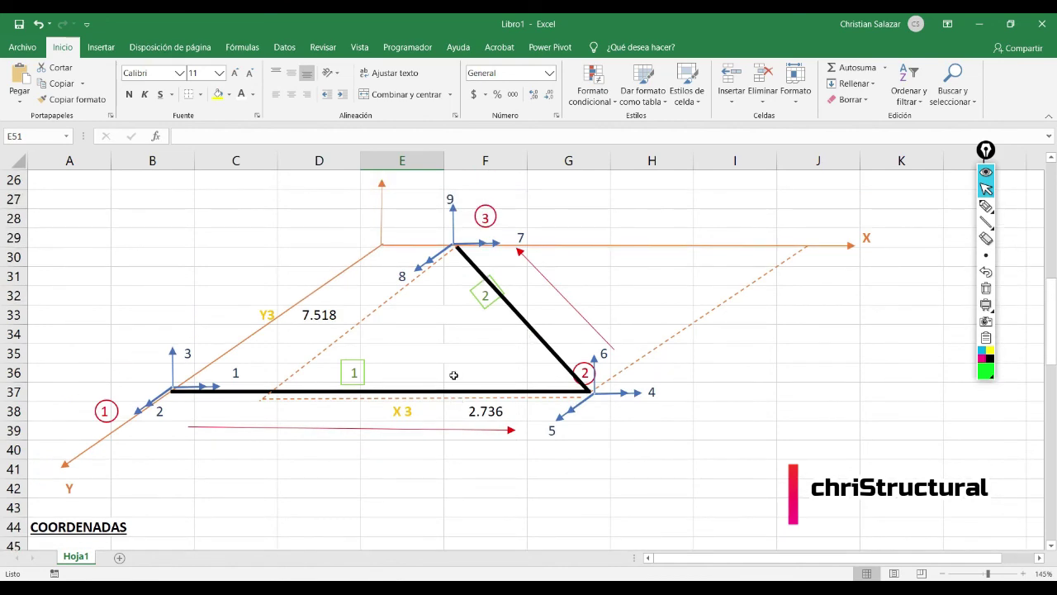
pyautogui.scroll(-6, 453, 375)
pyautogui.scroll(3, 453, 375)
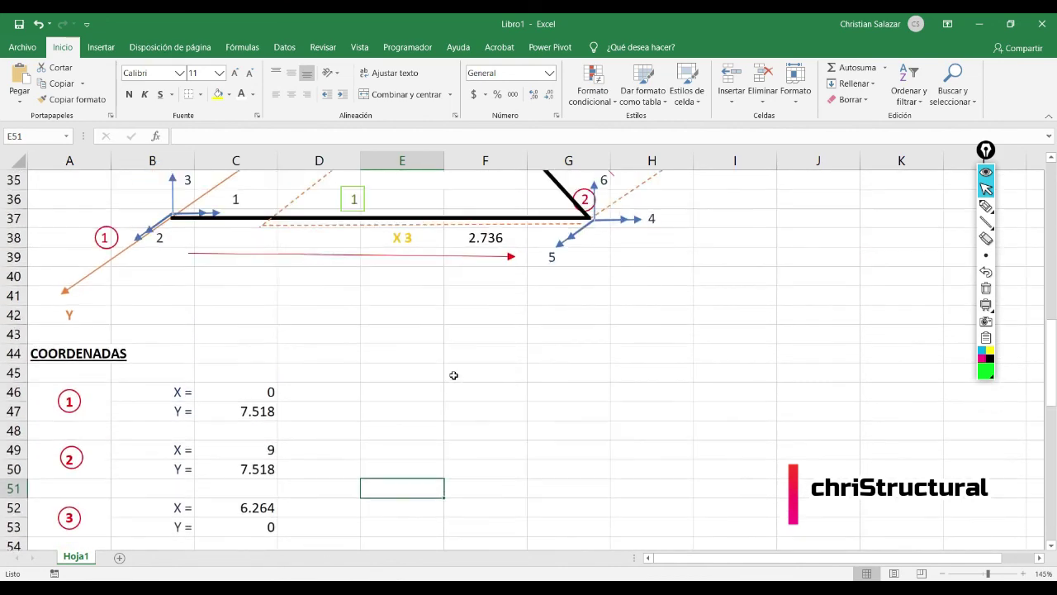
pyautogui.scroll(1, 453, 375)
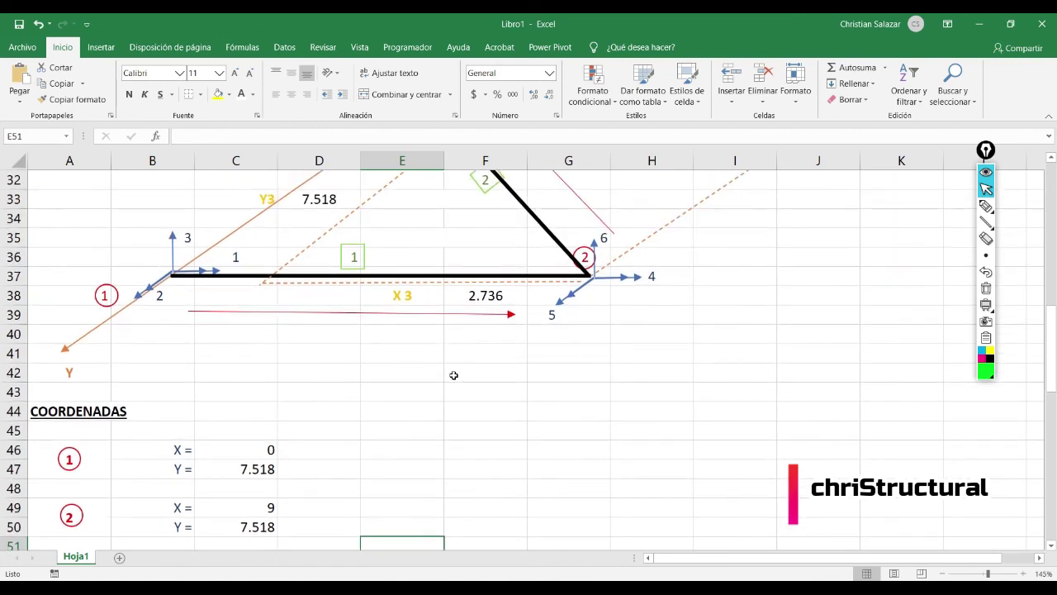
pyautogui.scroll(-1, 454, 375)
pyautogui.scroll(1, 454, 375)
# Open the Y3 distance formula in D33 to examine its rounding and sine terms.
pyautogui.scroll(1, 453, 375)
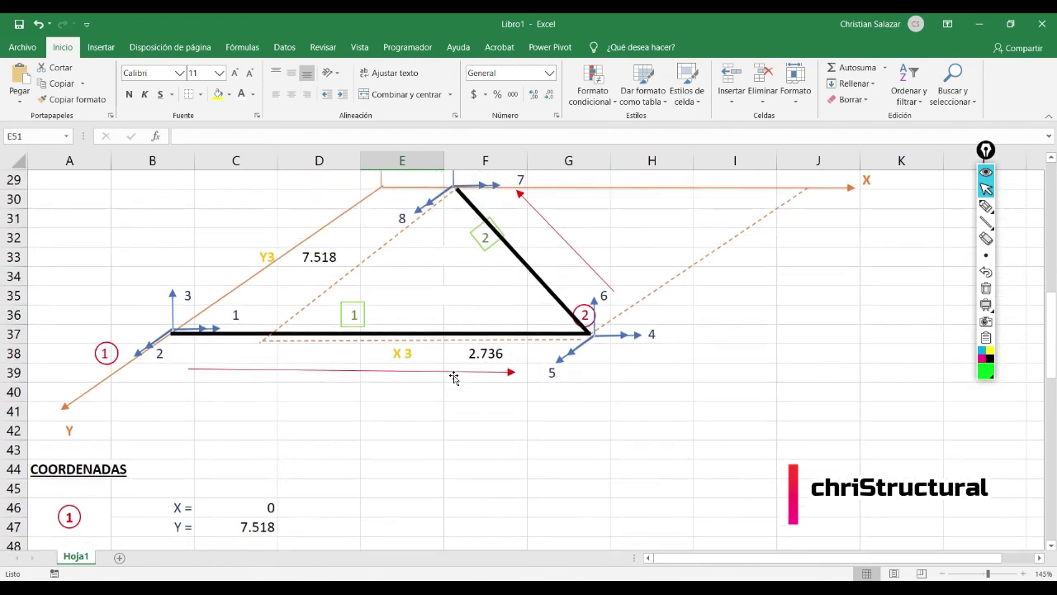
pyautogui.scroll(1, 453, 377)
pyautogui.click(327, 317)
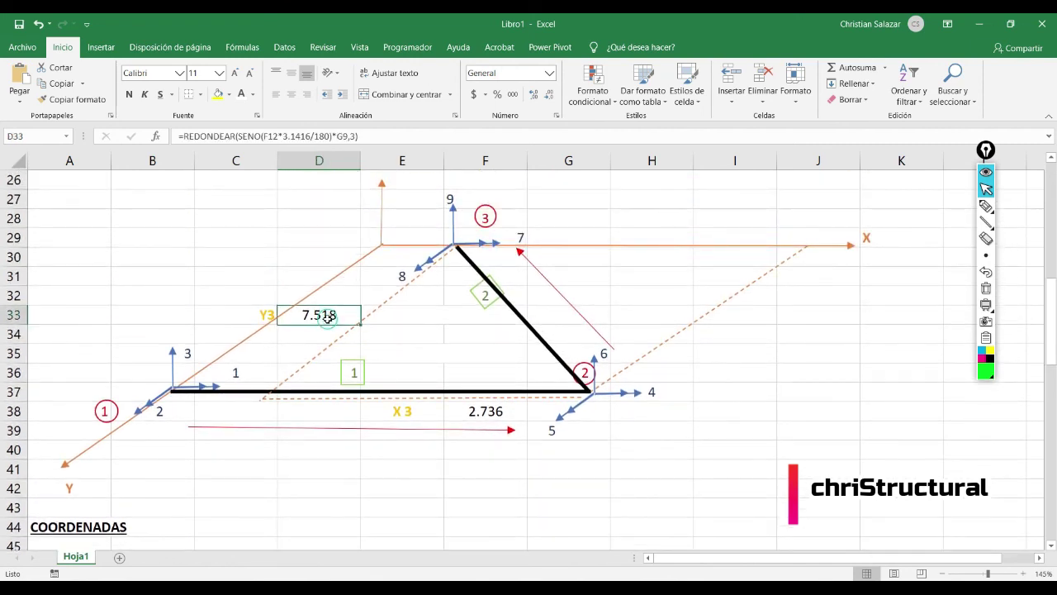
pyautogui.click(257, 137)
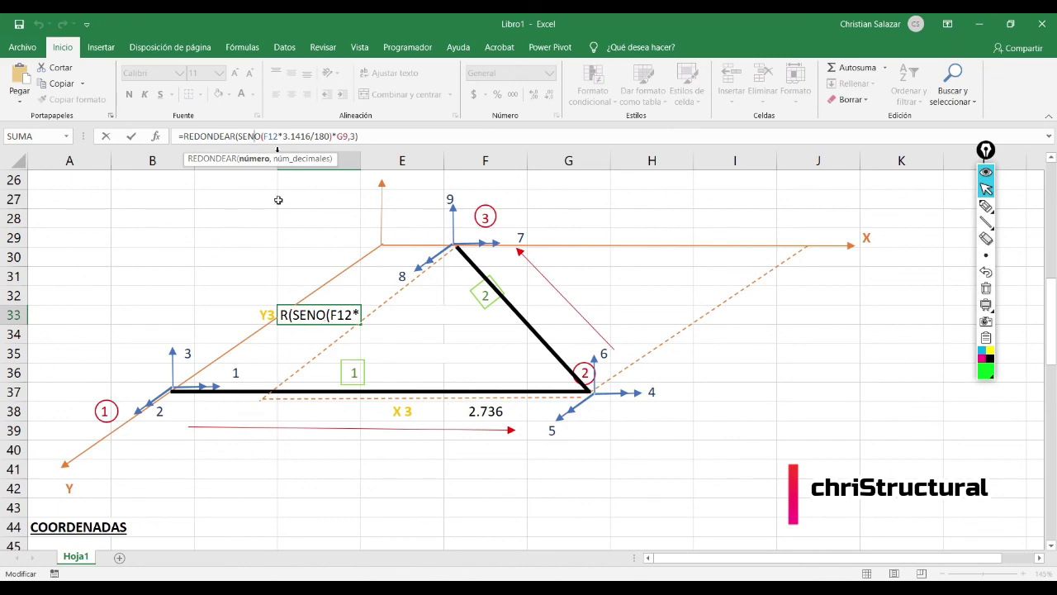
# Check which angle and length cells the Y3 formula in D33 references, and leave the formula unchanged.
pyautogui.scroll(4, 404, 408)
pyautogui.scroll(4, 459, 353)
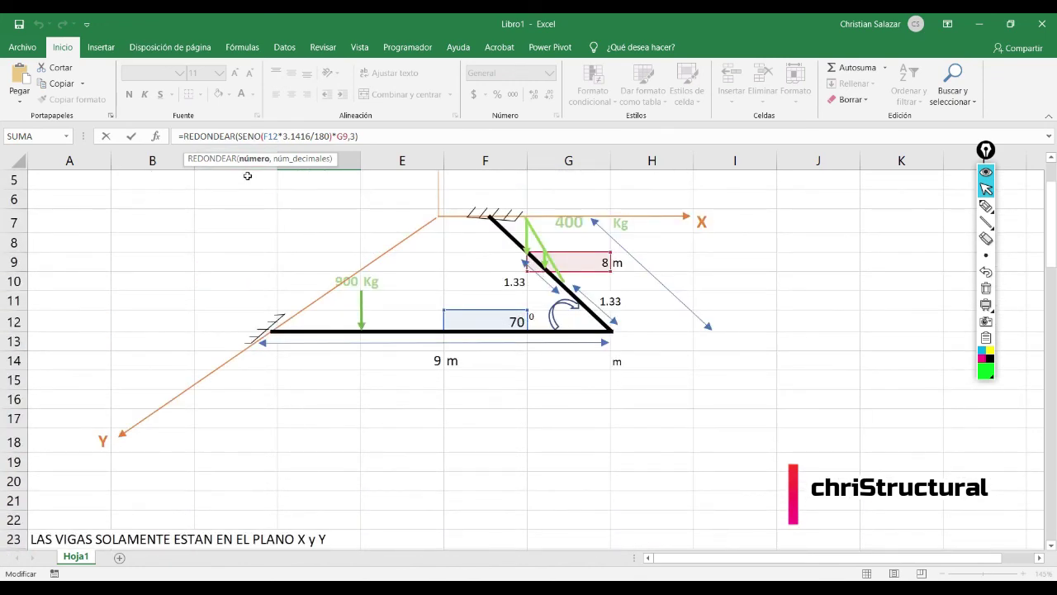
pyautogui.click(288, 137)
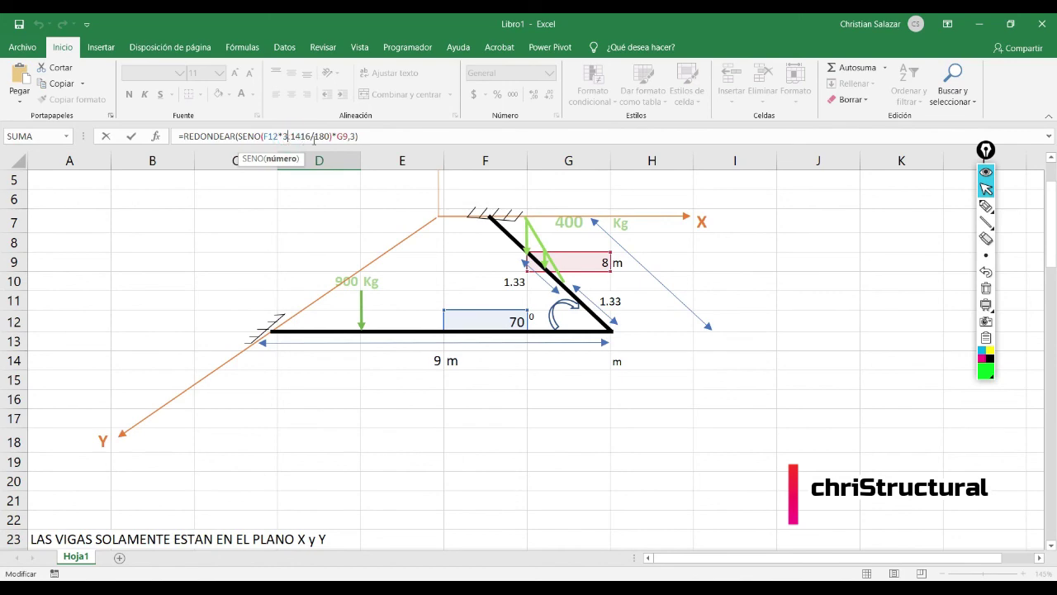
pyautogui.scroll(-9, 460, 330)
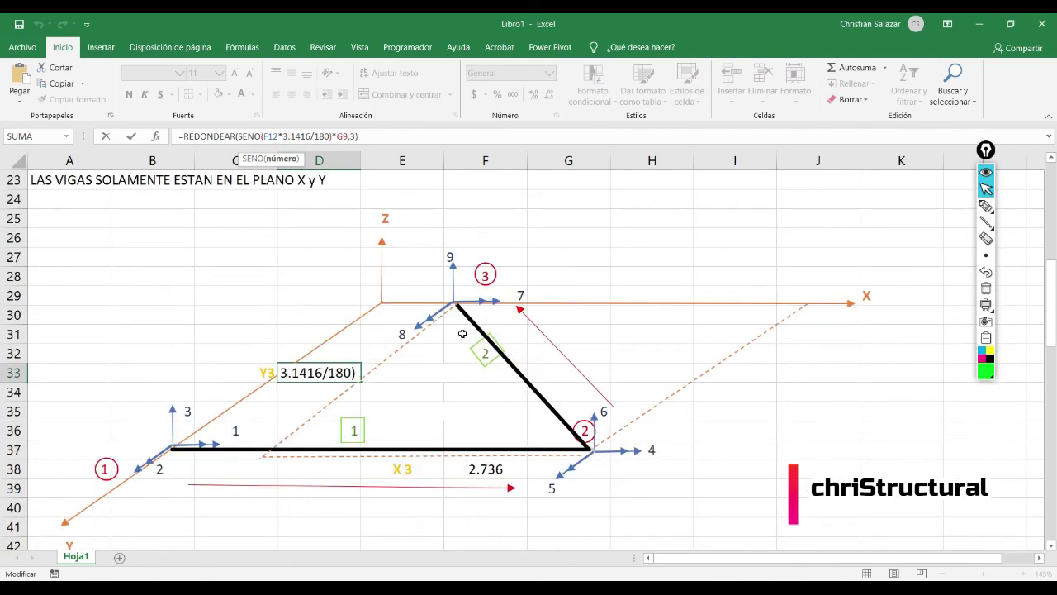
pyautogui.scroll(1, 460, 326)
pyautogui.scroll(2, 459, 325)
pyautogui.press('Escape')
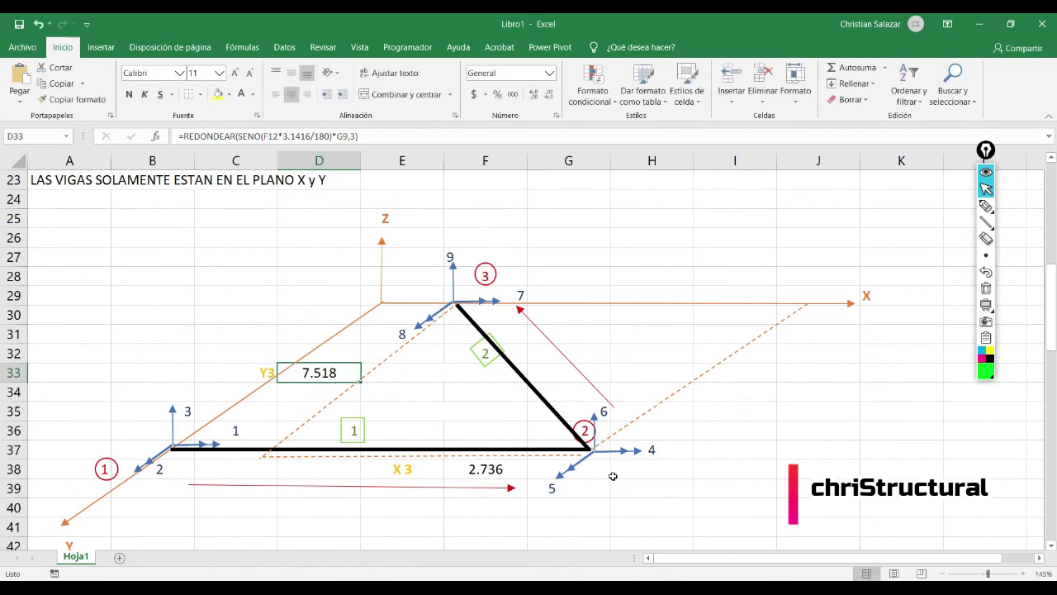
# Review the node coordinates and the direction cosines of both elements against the grid diagram.
pyautogui.scroll(-5, 418, 444)
pyautogui.scroll(-2, 418, 443)
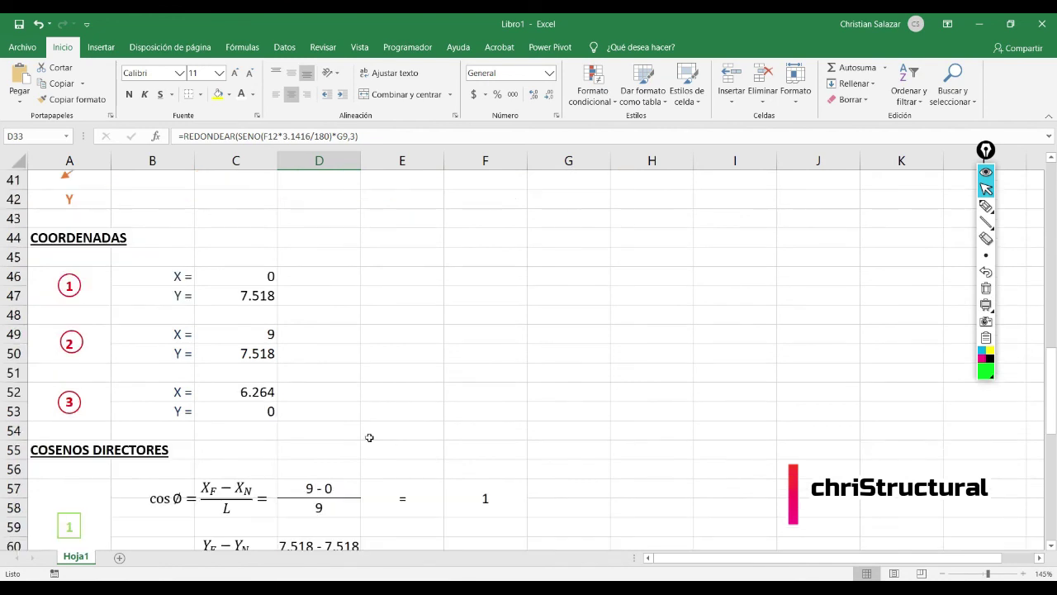
pyautogui.moveTo(247, 280); pyautogui.dragTo(246, 413)
pyautogui.click(365, 391)
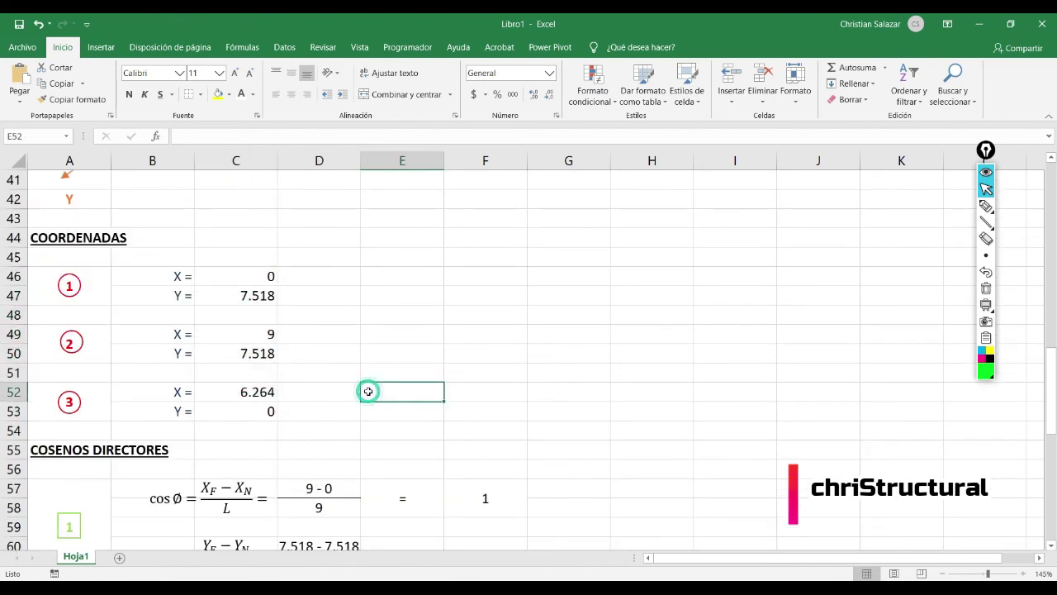
pyautogui.scroll(-2, 246, 400)
pyautogui.scroll(-2, 273, 411)
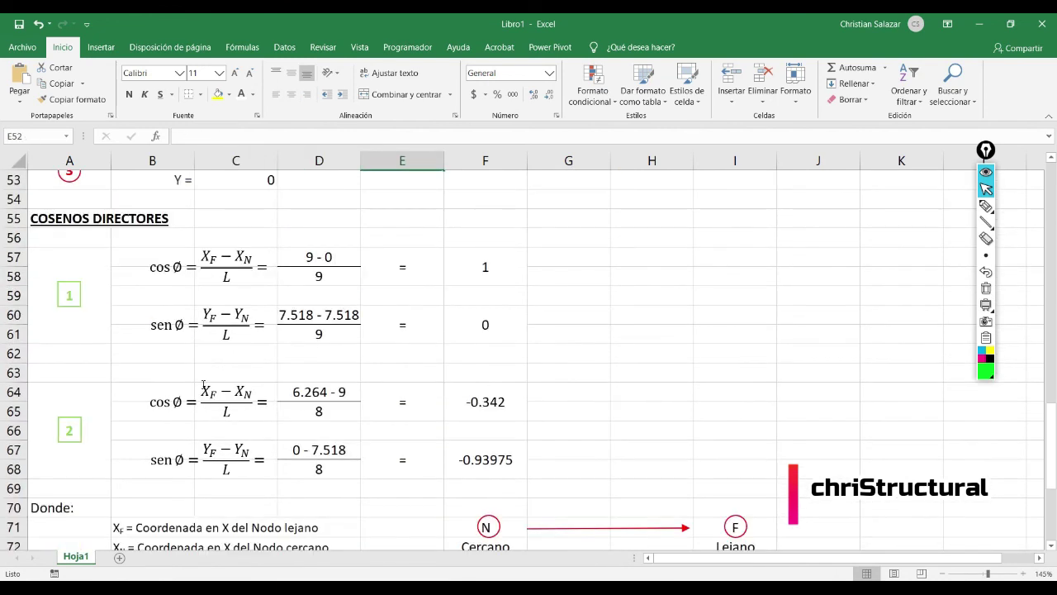
pyautogui.scroll(3, 345, 425)
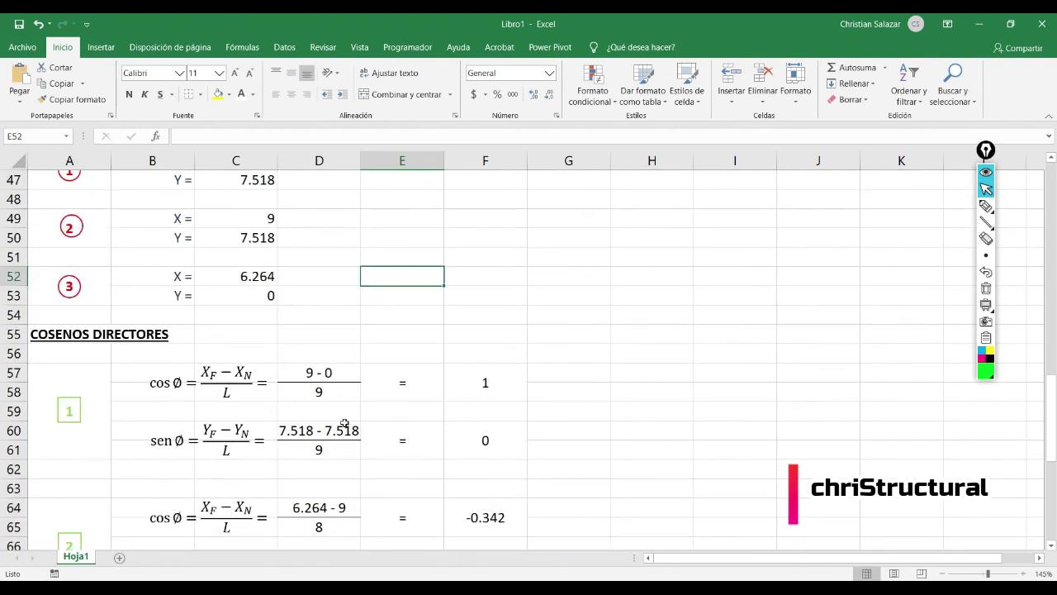
pyautogui.scroll(-2, 101, 380)
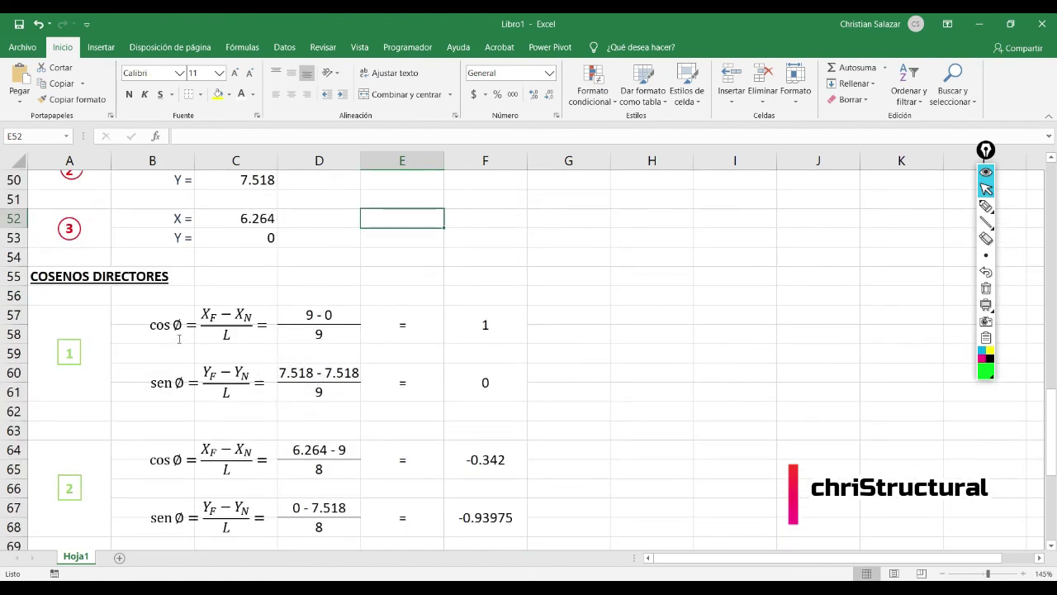
pyautogui.scroll(9, 219, 355)
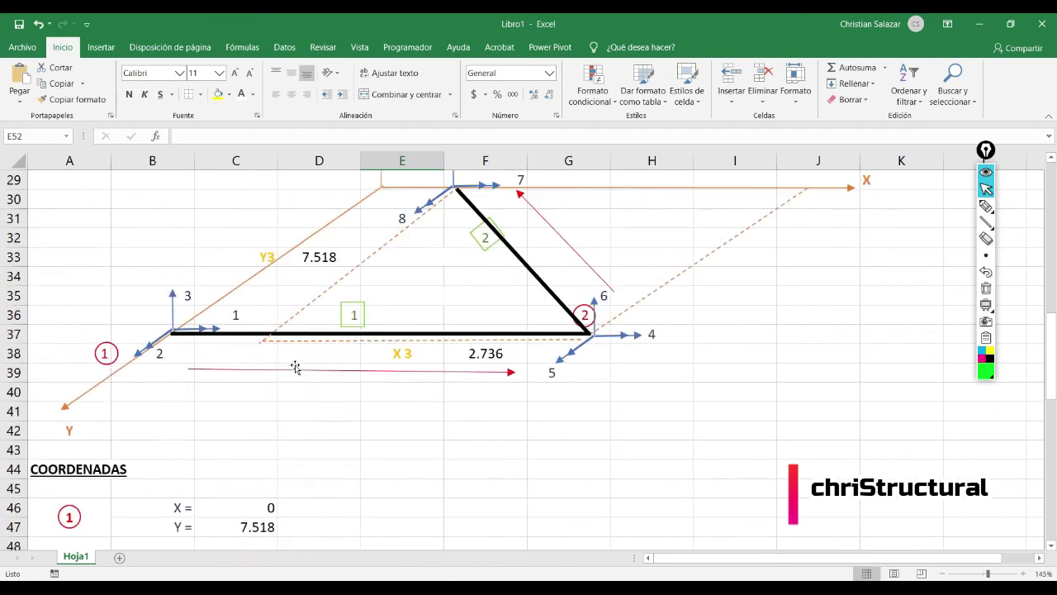
pyautogui.scroll(-1, 946, 204)
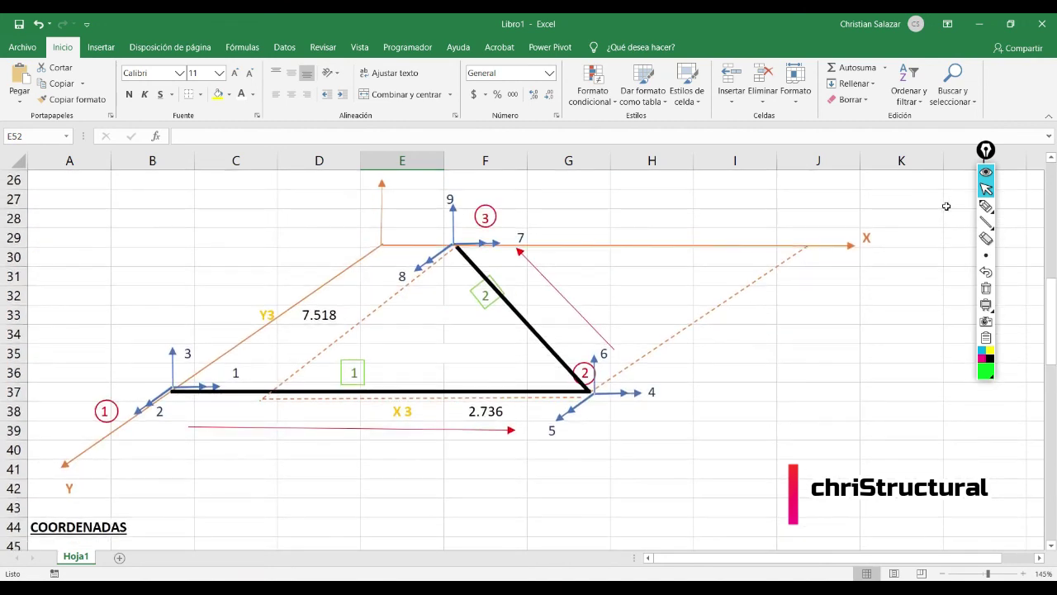
# Trace element 2 between nodes 3 and 2 with the green pen, and clear the annotation.
pyautogui.click(989, 207)
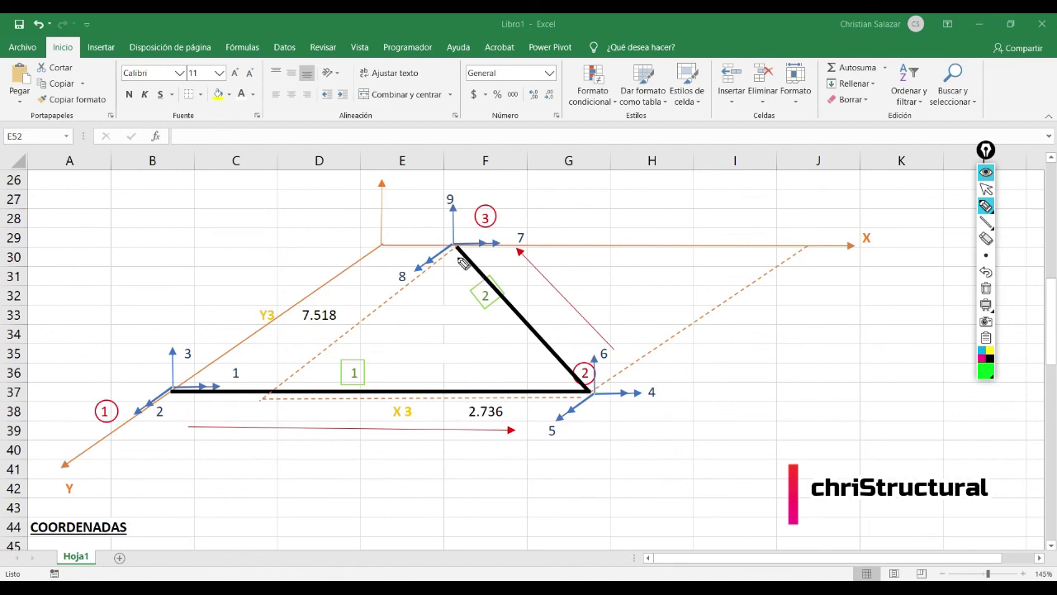
pyautogui.moveTo(454, 244); pyautogui.dragTo(589, 390)
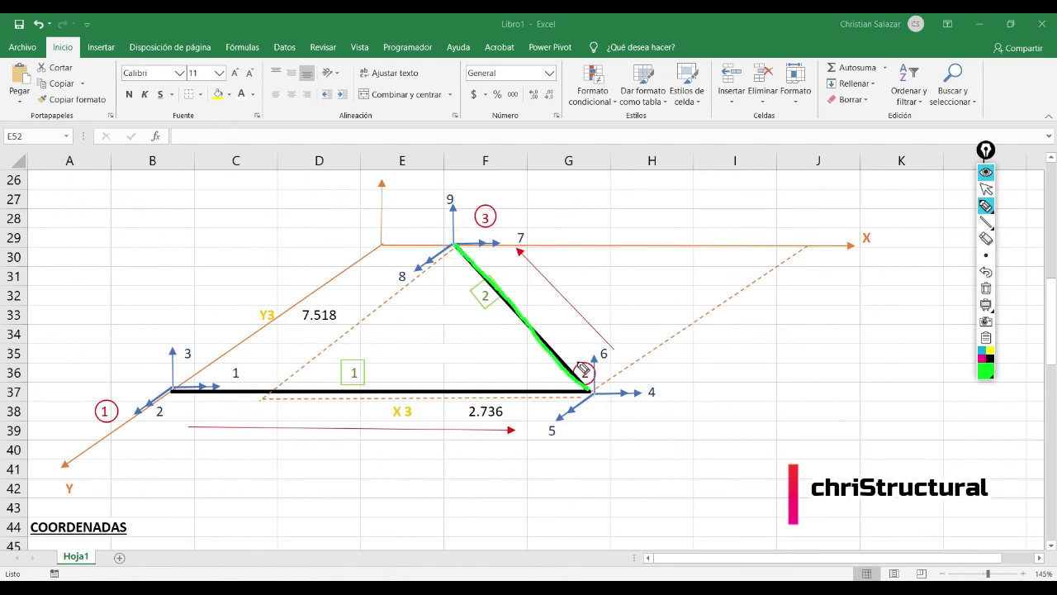
pyautogui.click(987, 189)
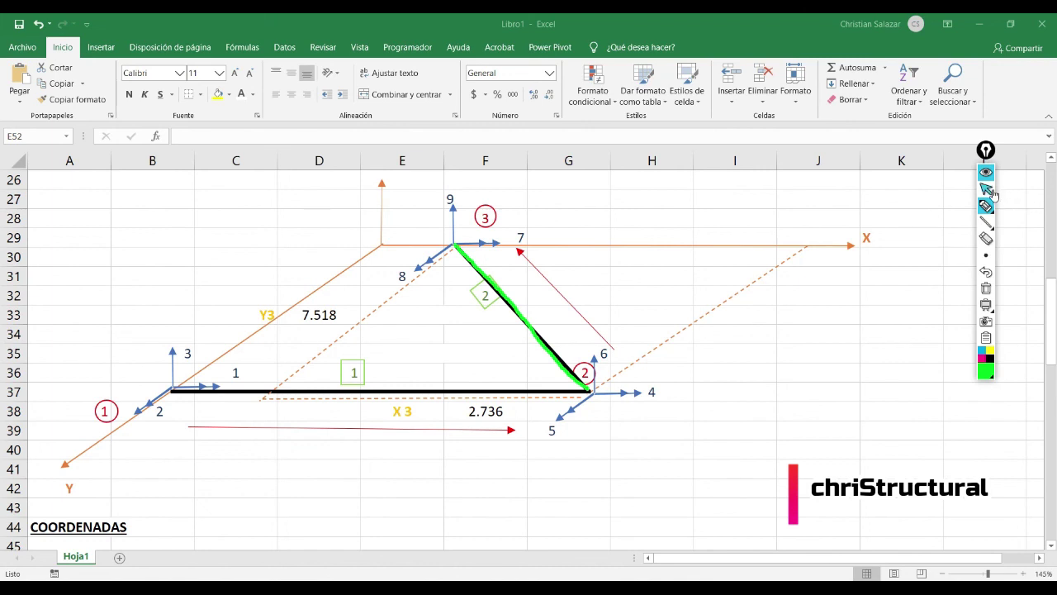
pyautogui.click(993, 294)
# Inspect the cosine result formula of element 1 in F57 under COSENOS DIRECTORES.
pyautogui.scroll(-4, 771, 421)
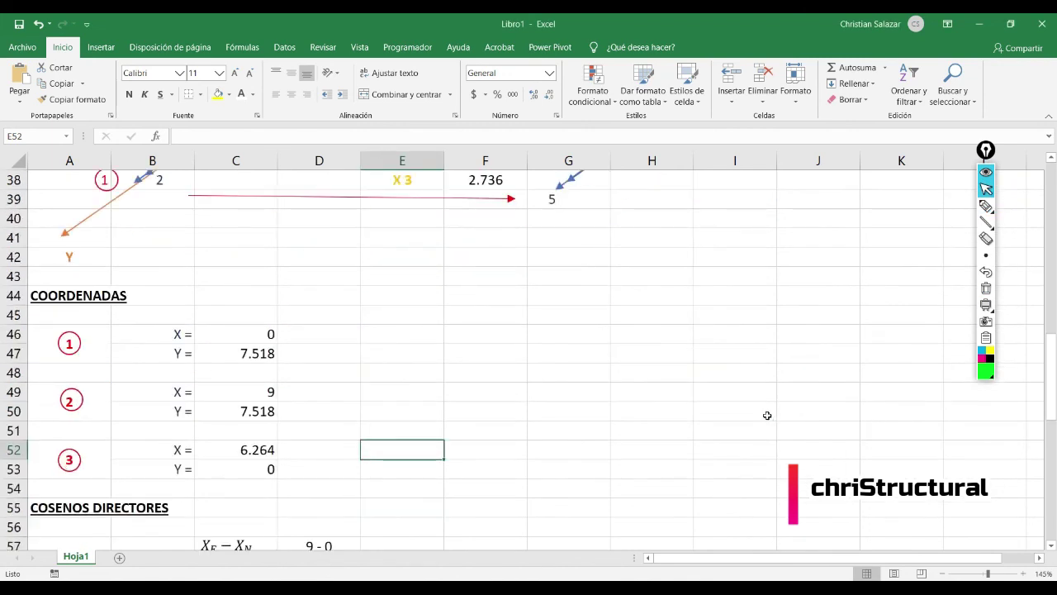
pyautogui.scroll(-4, 767, 415)
pyautogui.scroll(1, 158, 357)
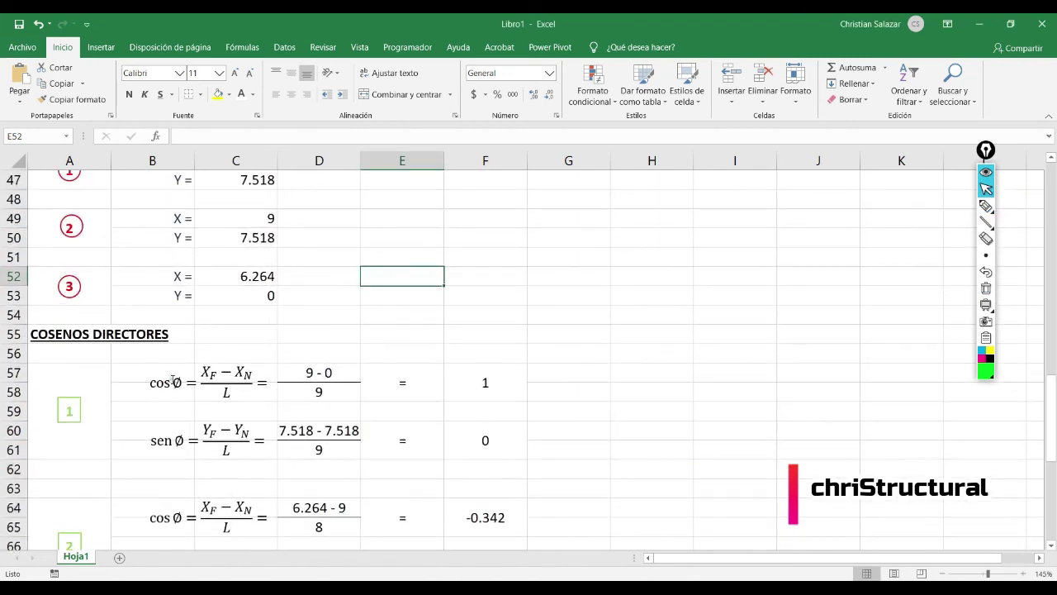
pyautogui.click(172, 380)
pyautogui.click(425, 412)
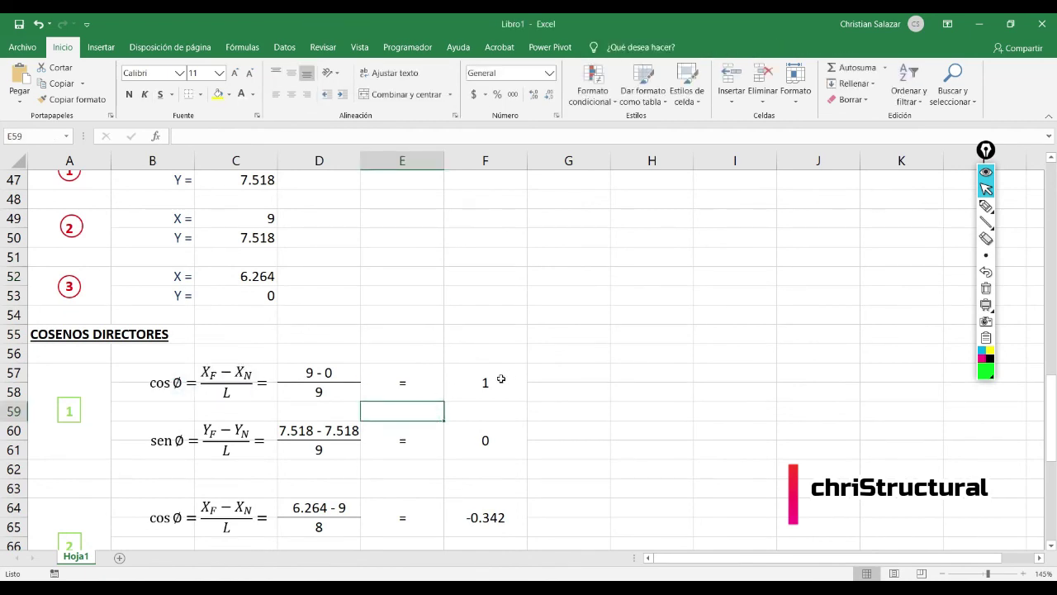
pyautogui.click(495, 382)
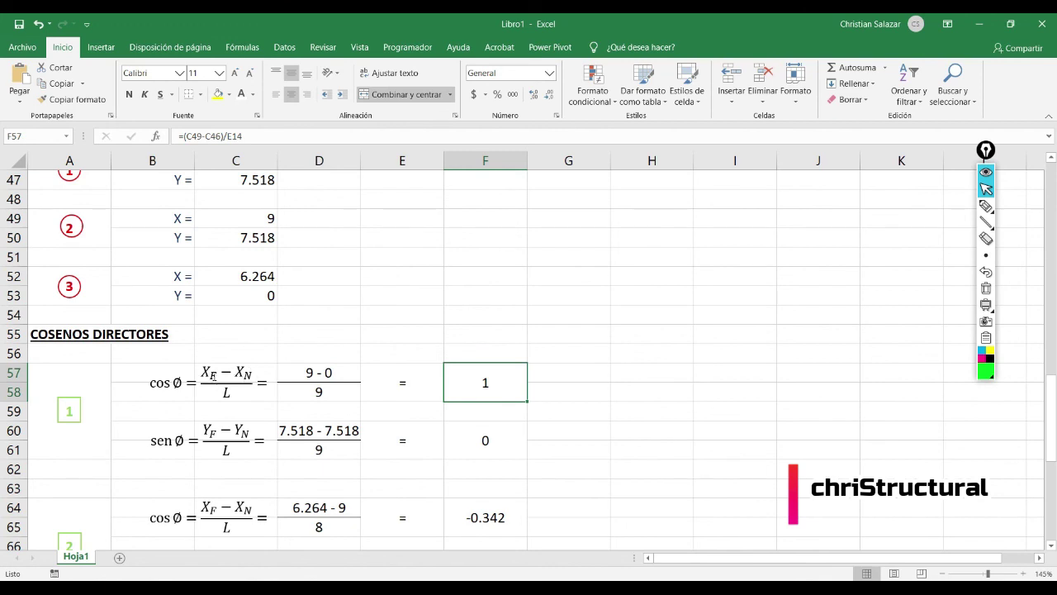
# Inspect the CONCATENAR formula in D57 for the numerator of element 1's cosine, without changing it.
pyautogui.scroll(-2, 254, 380)
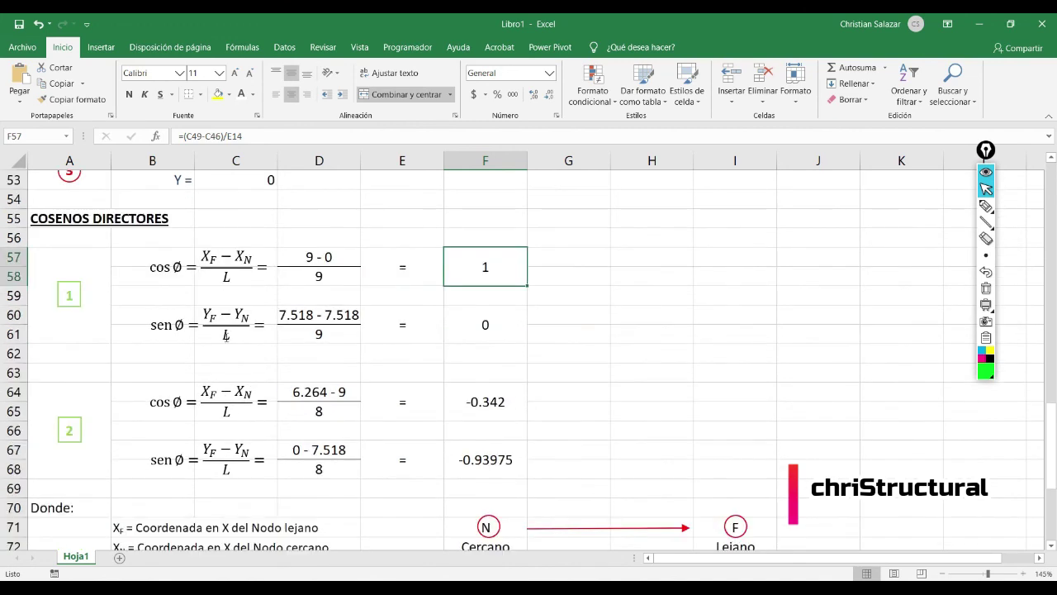
pyautogui.scroll(1, 226, 337)
pyautogui.click(315, 310)
pyautogui.scroll(1, 314, 310)
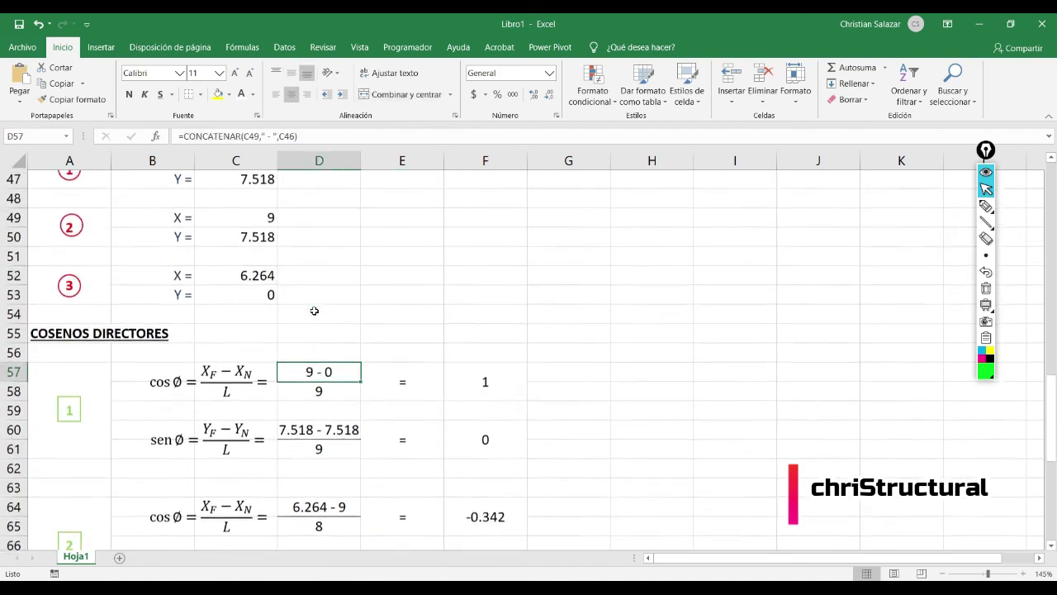
pyautogui.doubleClick(331, 367)
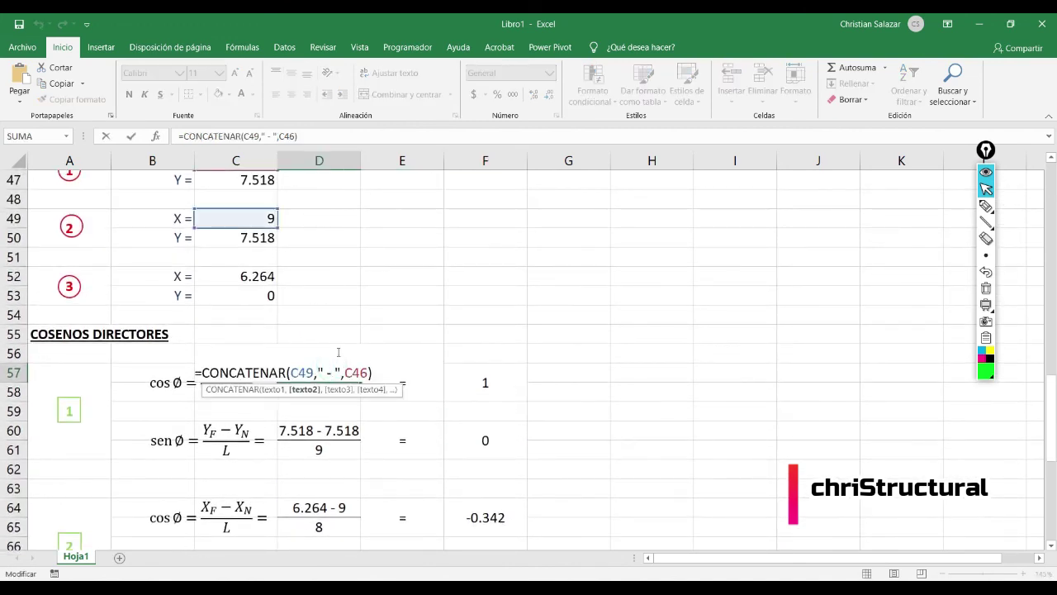
pyautogui.press('Escape')
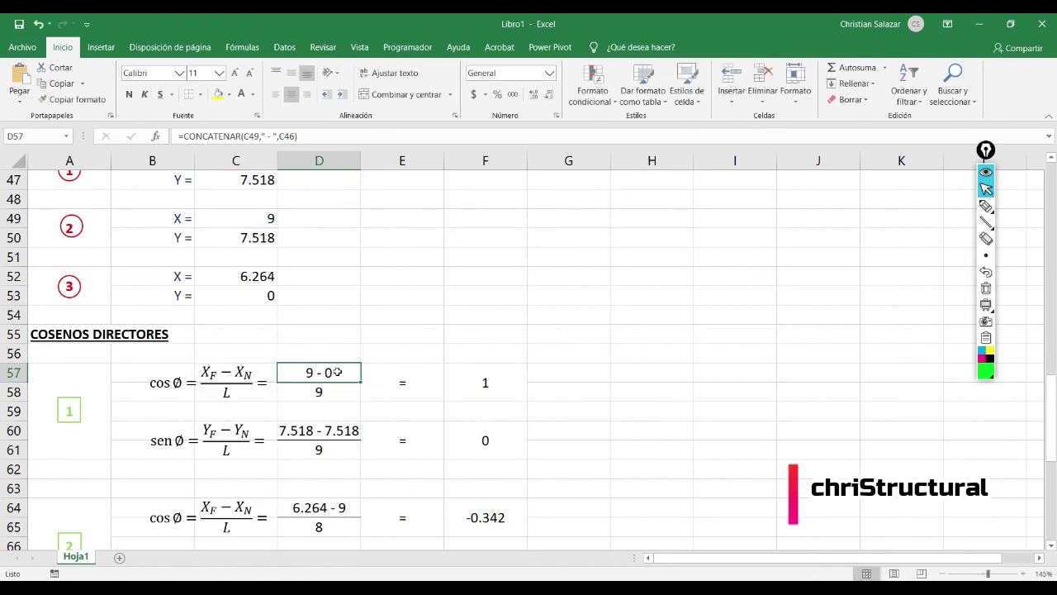
# Compare element 1's end nodes in the diagram with the X coordinates referenced by the cosine numerator in D57.
pyautogui.scroll(7, 337, 372)
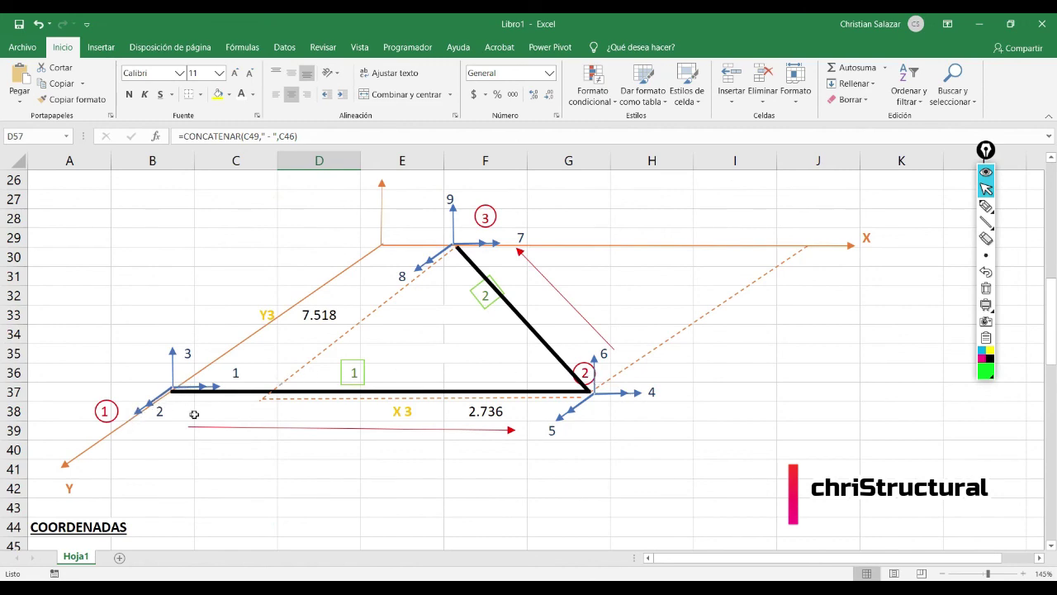
pyautogui.scroll(-4, 194, 414)
pyautogui.scroll(2, 450, 327)
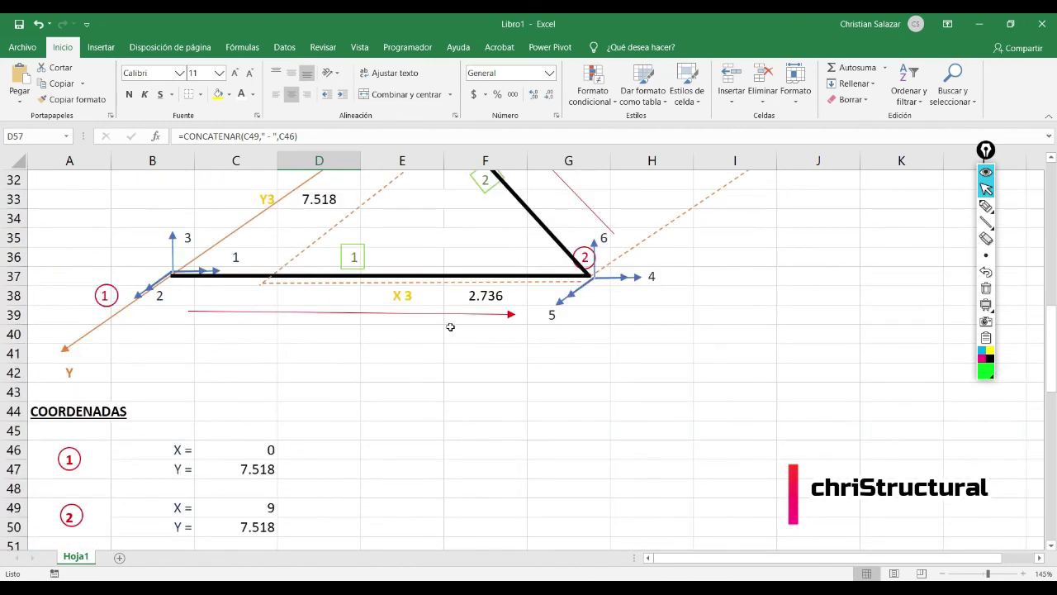
pyautogui.scroll(-3, 450, 327)
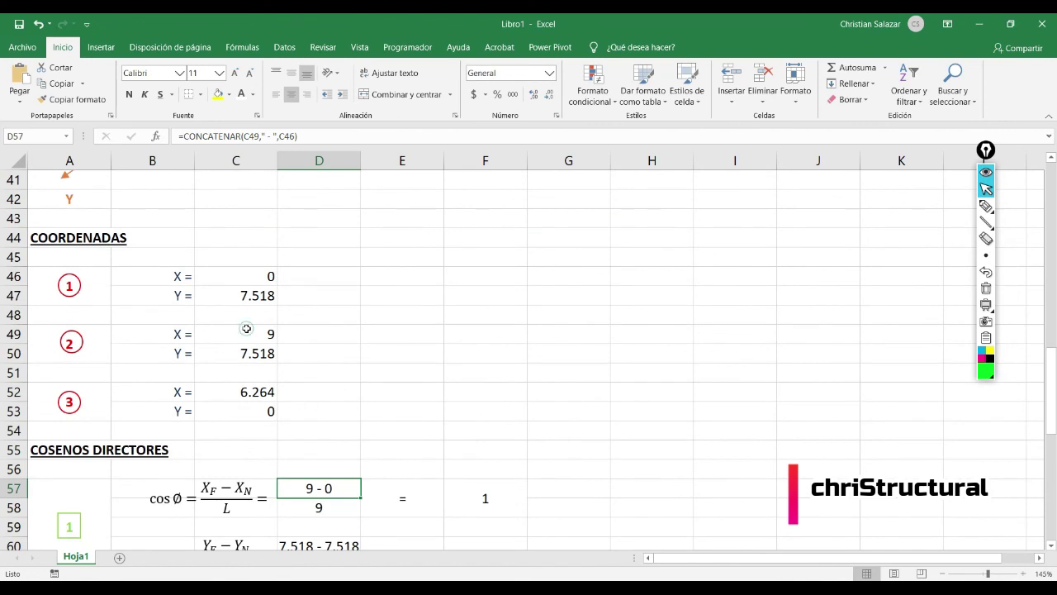
pyautogui.click(245, 335)
pyautogui.click(263, 276)
pyautogui.click(333, 486)
pyautogui.doubleClick(332, 486)
pyautogui.scroll(-1, 328, 342)
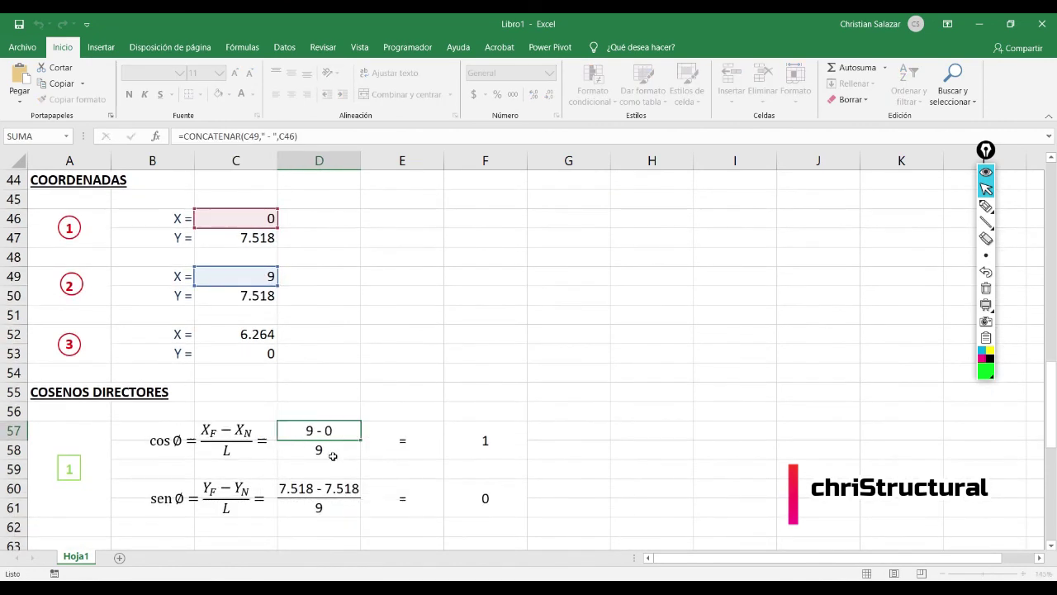
pyautogui.press('Return')
# Trace the length reference in D58 back to the beam dimension in the upper diagram, leaving the formula unchanged.
pyautogui.press('F2')
pyautogui.scroll(4, 410, 404)
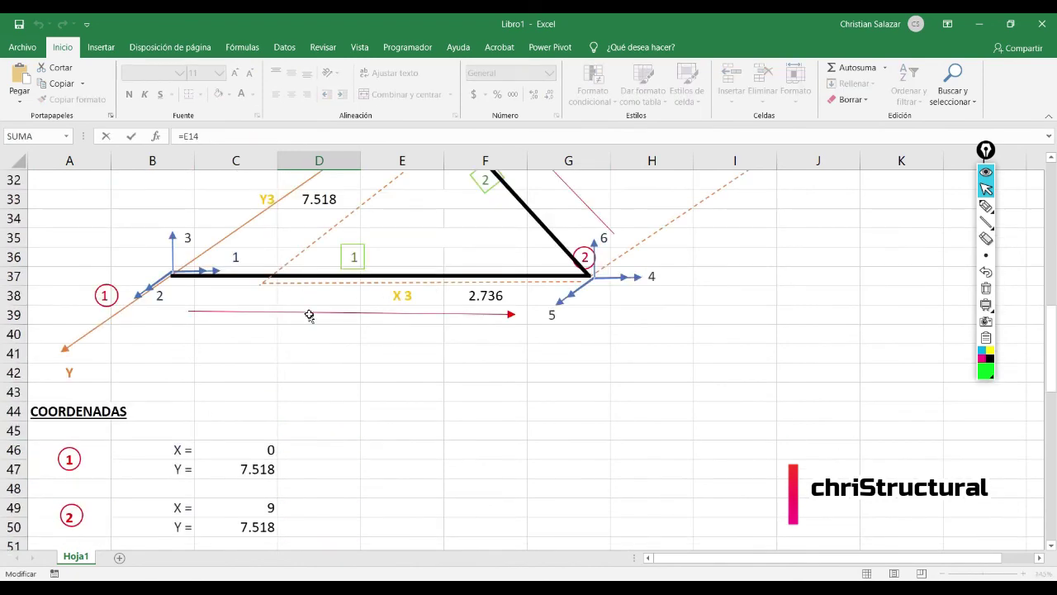
pyautogui.scroll(8, 316, 326)
pyautogui.scroll(-5, 407, 335)
pyautogui.press('Escape')
pyautogui.scroll(-13, 407, 335)
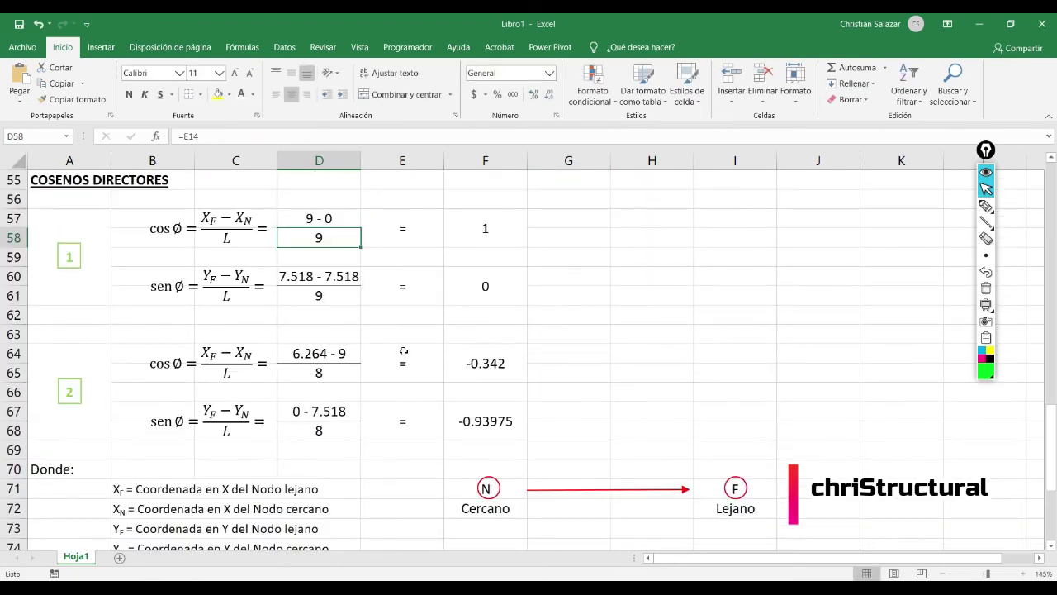
# Trace the Y coordinates referenced by element 1's sine numerator in D60 back to nodes 1 and 2 in the diagram.
pyautogui.scroll(3, 371, 361)
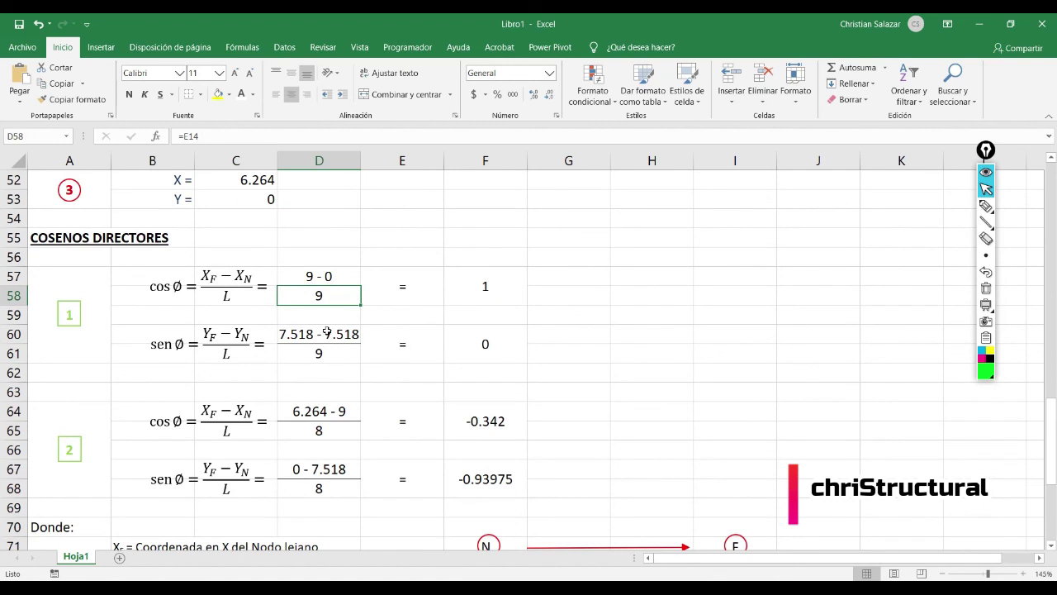
pyautogui.doubleClick(327, 332)
pyautogui.scroll(2, 376, 366)
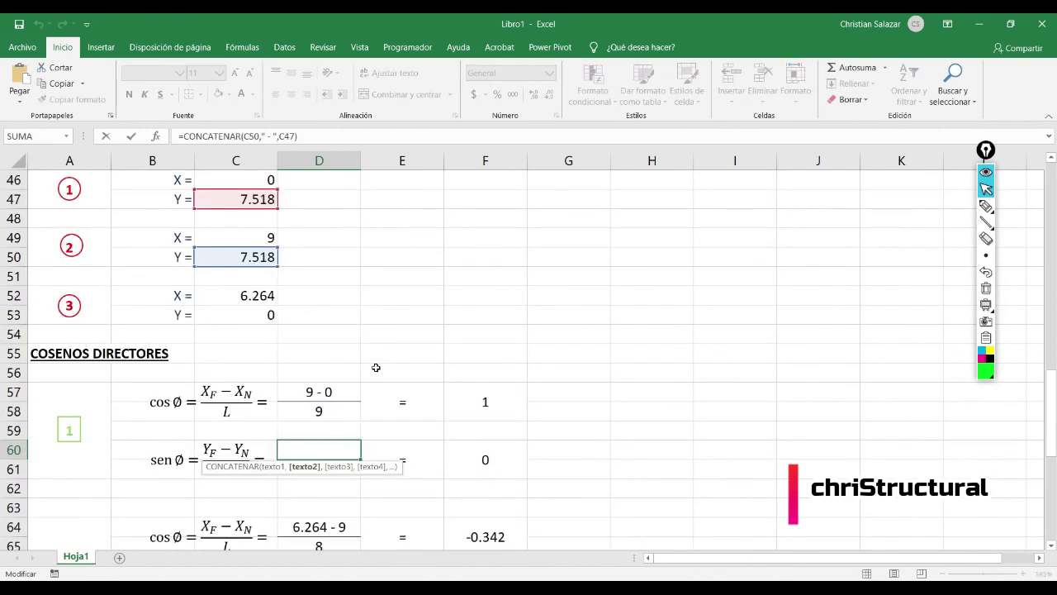
pyautogui.scroll(3, 376, 367)
pyautogui.scroll(-1, 289, 413)
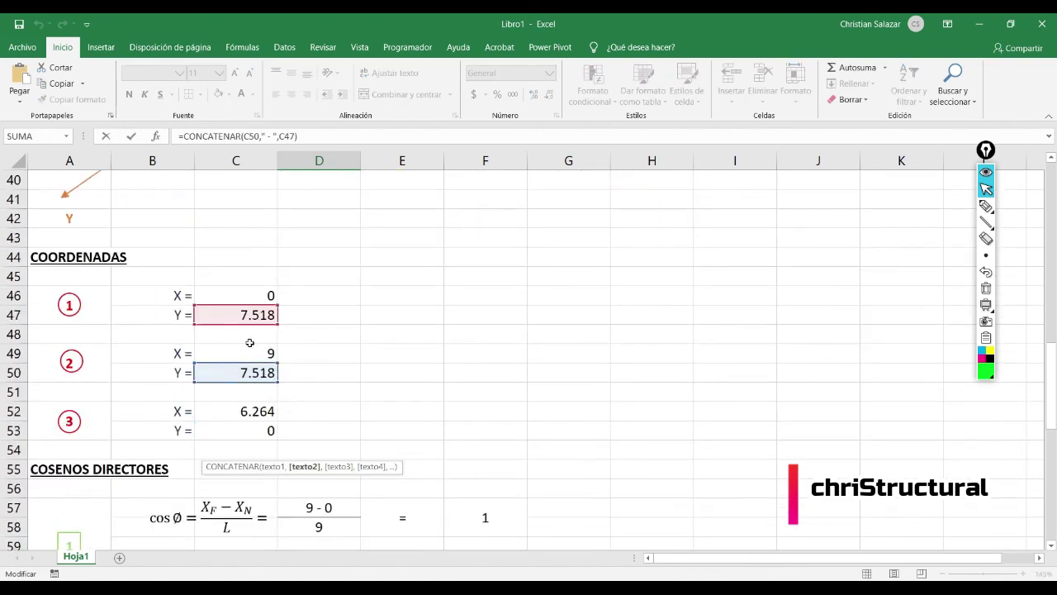
pyautogui.scroll(3, 468, 281)
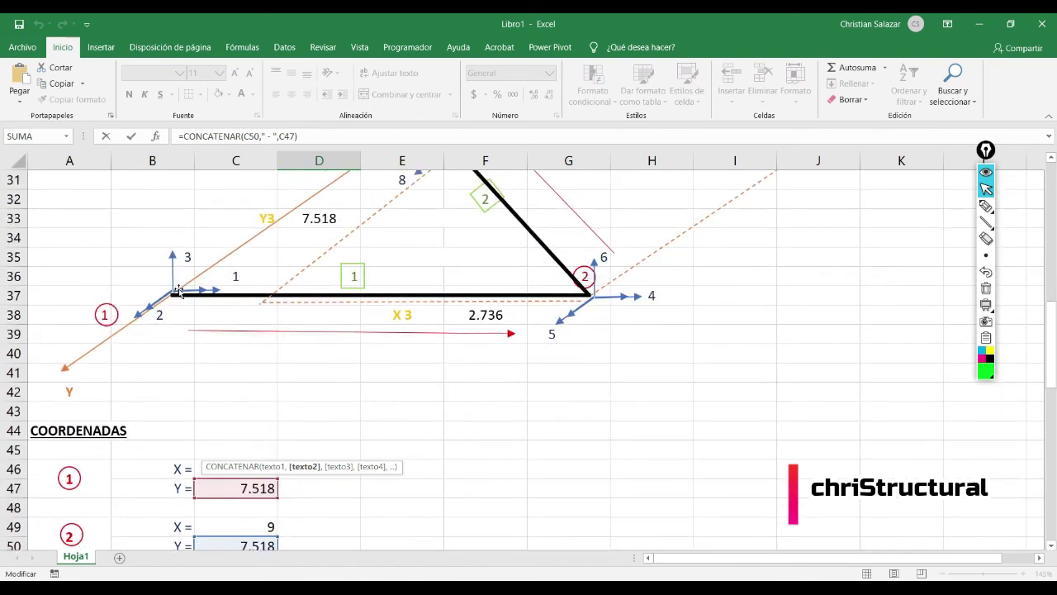
pyautogui.scroll(-1, 331, 313)
pyautogui.scroll(1, 580, 278)
pyautogui.scroll(-5, 362, 386)
pyautogui.scroll(-1, 363, 387)
pyautogui.press('Return')
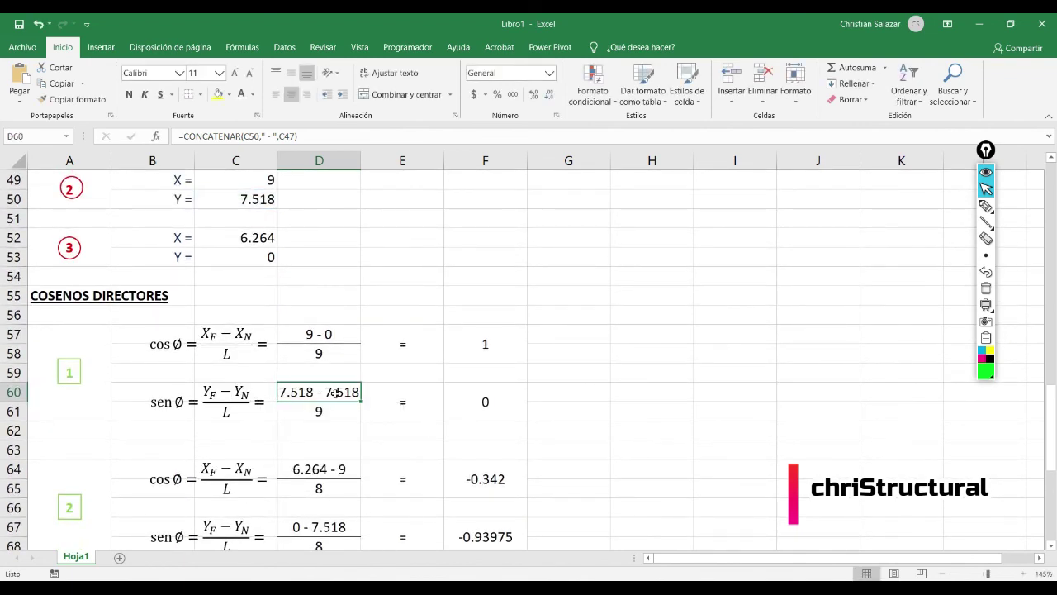
# Recheck the two Y coordinate cells referenced by the formula in D60, and leave it unchanged.
pyautogui.doubleClick(335, 391)
pyautogui.scroll(2, 335, 391)
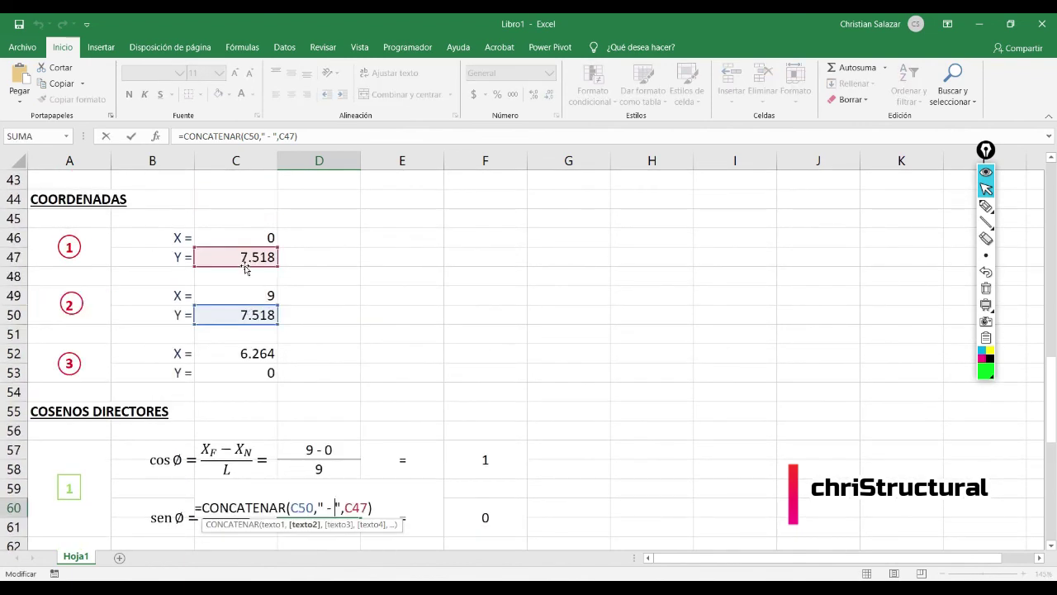
pyautogui.press('Escape')
pyautogui.scroll(-2, 330, 307)
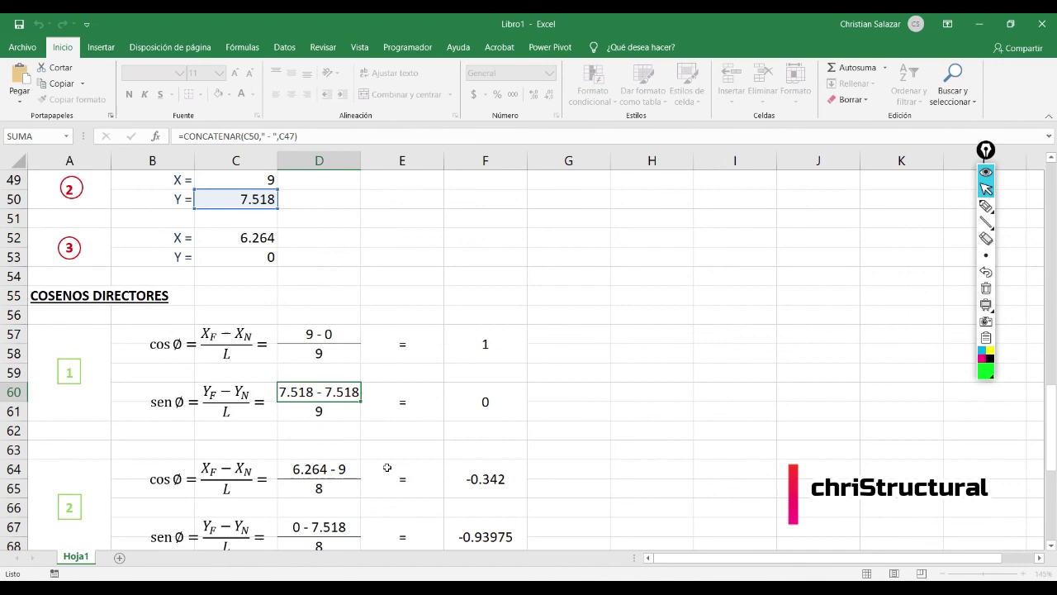
# Inspect the length reference in D61, element 1's sine denominator, against the beam diagram.
pyautogui.click(331, 411)
pyautogui.scroll(6, 396, 382)
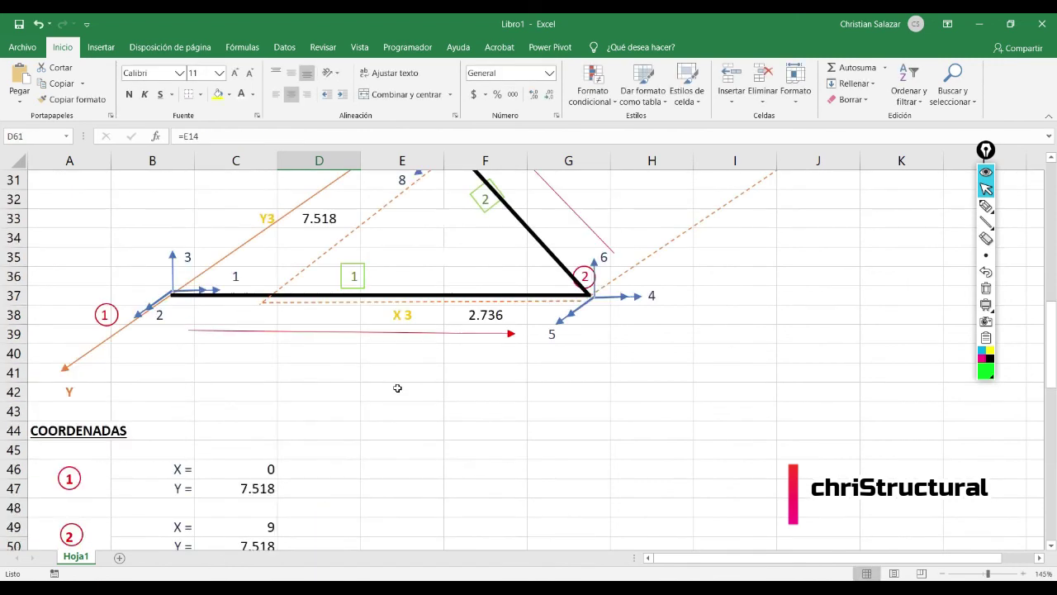
pyautogui.scroll(-4, 407, 391)
pyautogui.scroll(-2, 402, 394)
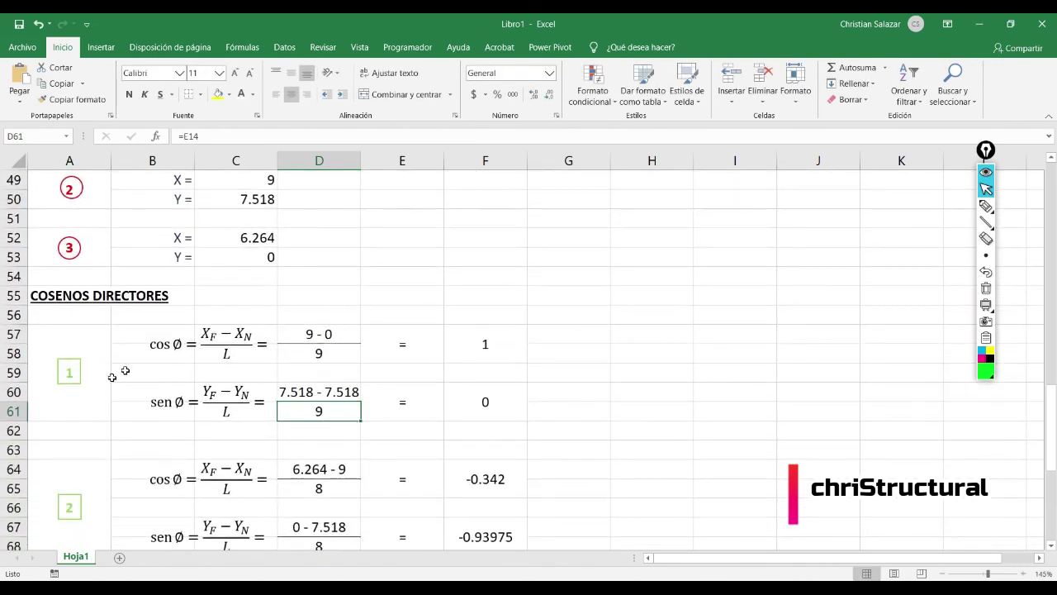
pyautogui.scroll(-1, 194, 386)
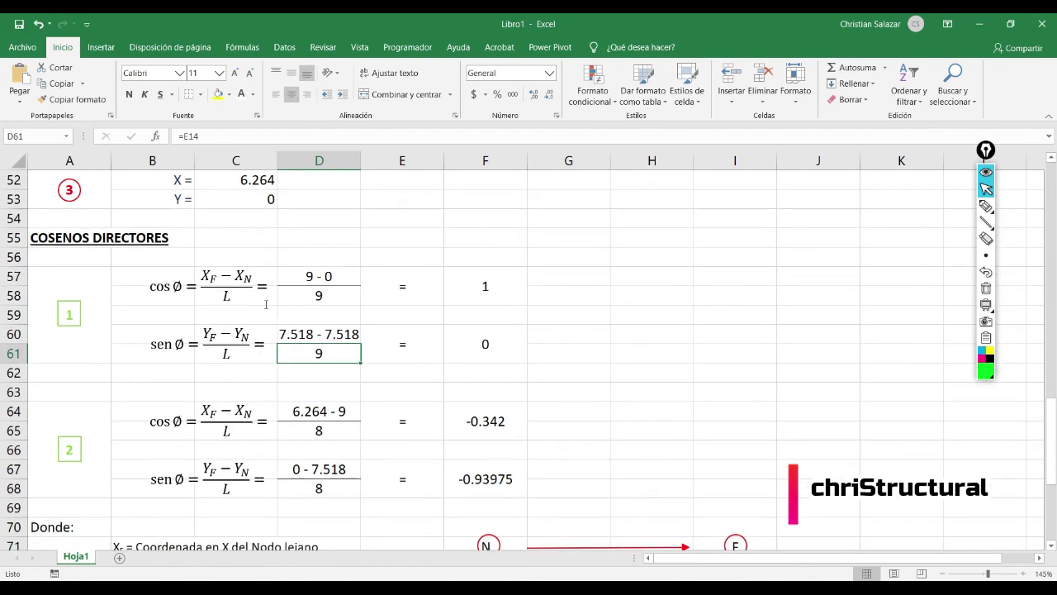
# Trace the length reference in D65, element 2's cosine denominator, back to the inclined beam's dimension in the upper diagram, leaving the formula unchanged.
pyautogui.click(320, 436)
pyautogui.scroll(6, 389, 432)
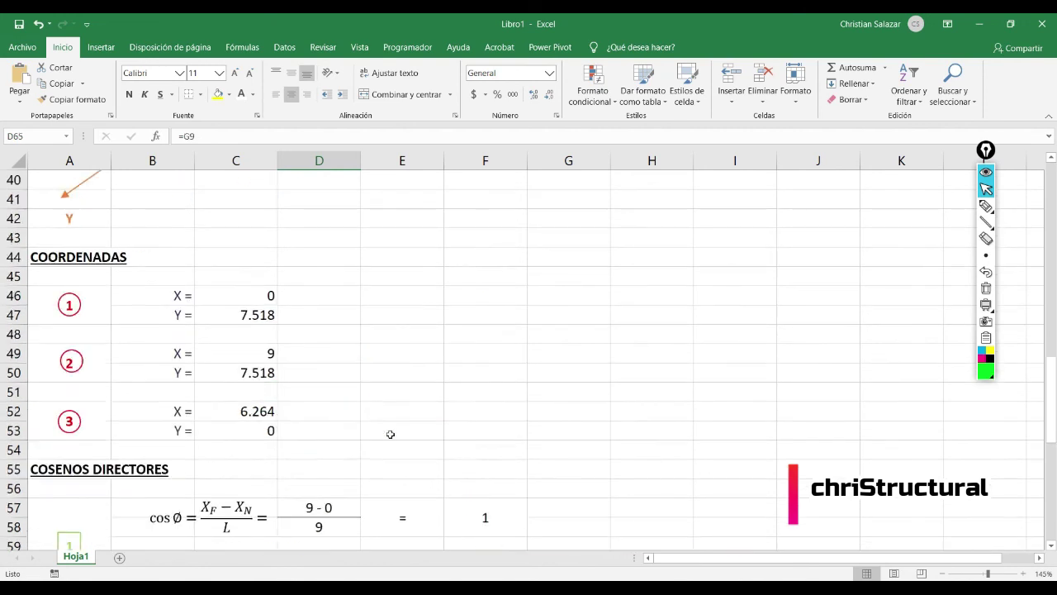
pyautogui.scroll(-3, 390, 434)
pyautogui.scroll(-2, 392, 437)
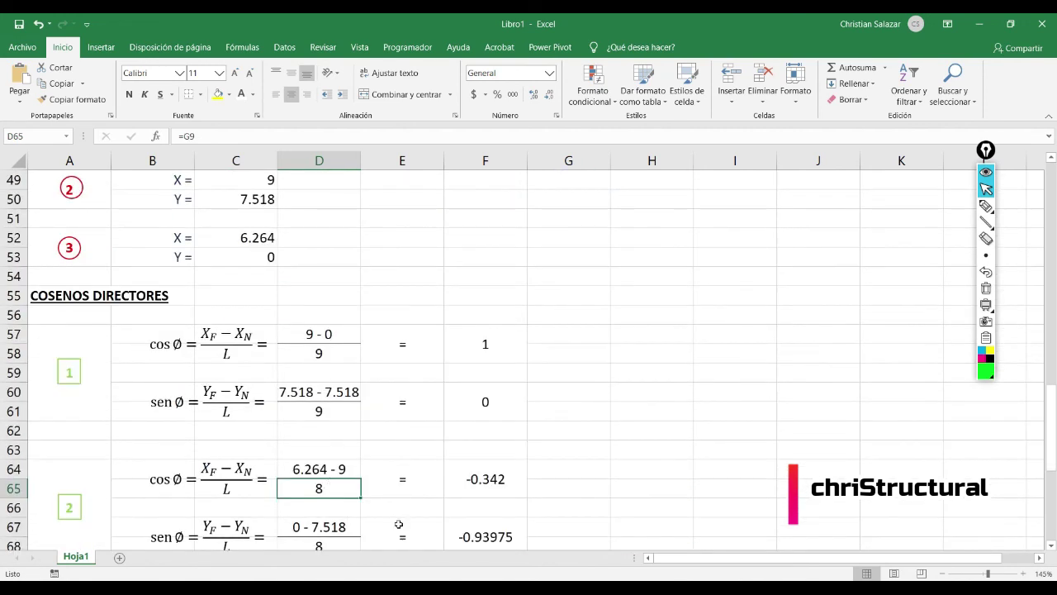
pyautogui.doubleClick(338, 487)
pyautogui.scroll(16, 391, 465)
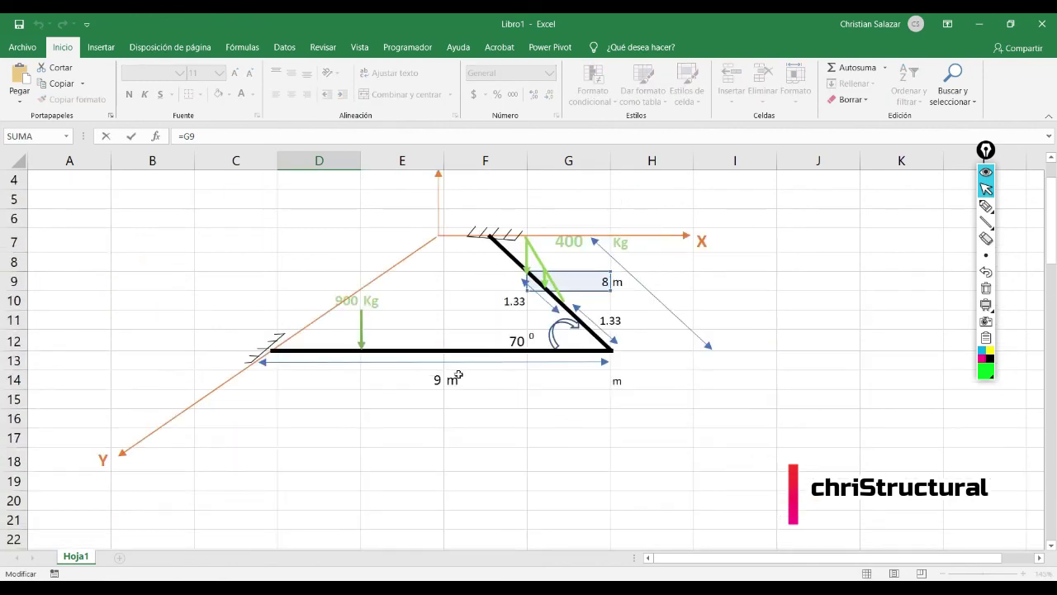
pyautogui.press('Escape')
pyautogui.scroll(-2, 537, 393)
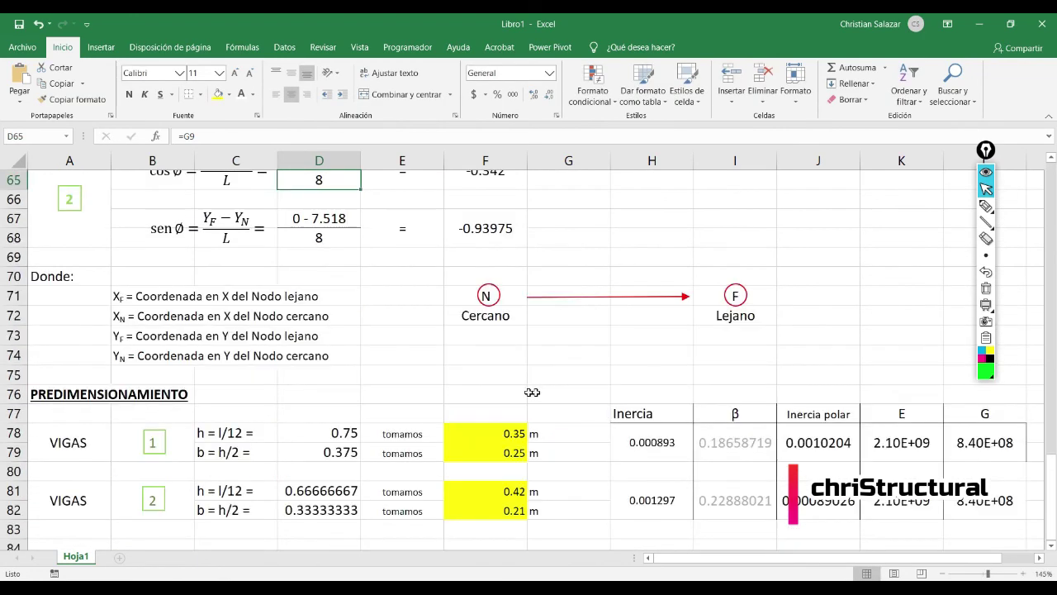
pyautogui.scroll(2, 502, 384)
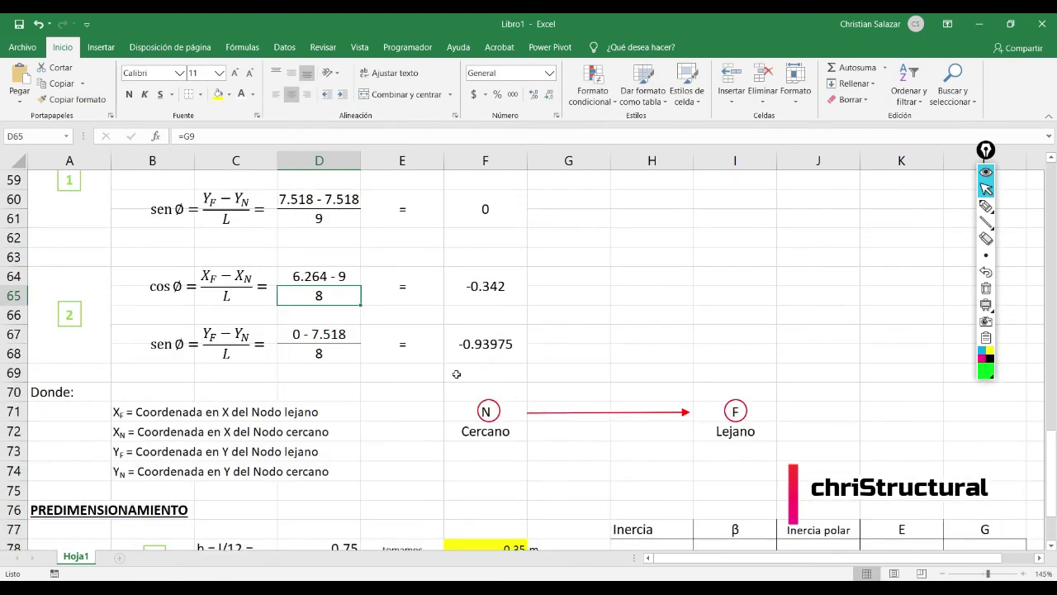
# Compare element 2's cosine numerator formula in D64 with the direction of element 2 in the lower diagram.
pyautogui.click(397, 407)
pyautogui.scroll(2, 413, 403)
pyautogui.click(322, 383)
pyautogui.scroll(3, 364, 430)
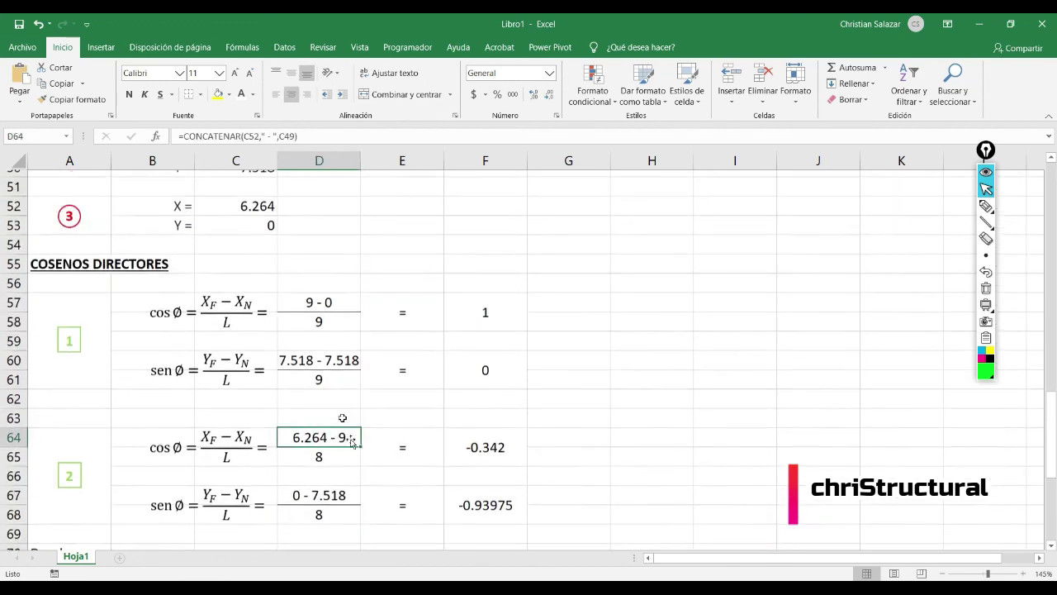
pyautogui.scroll(-1, 375, 448)
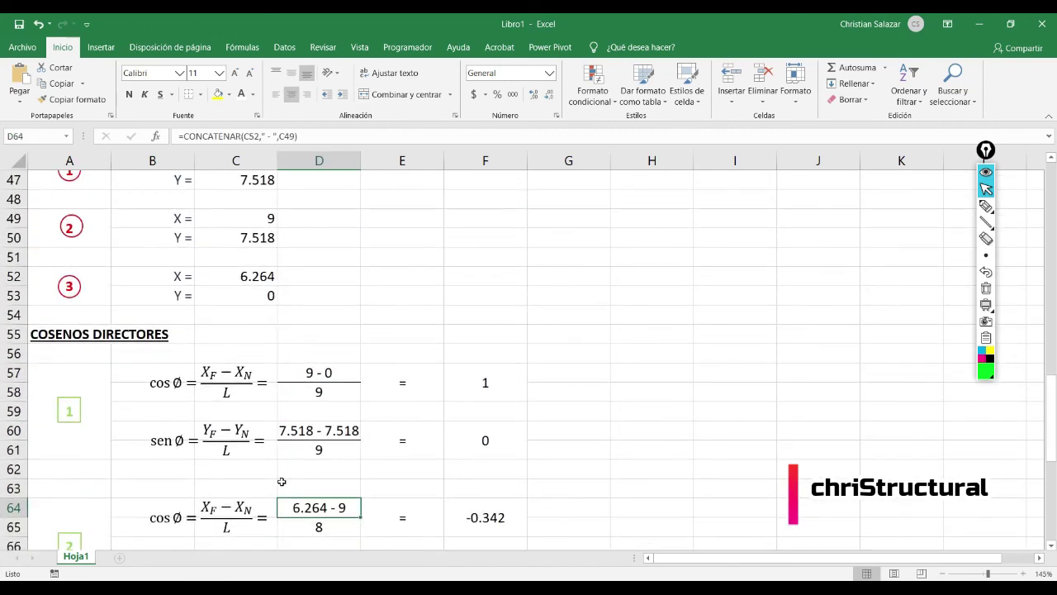
pyautogui.scroll(-1, 282, 480)
pyautogui.scroll(11, 282, 481)
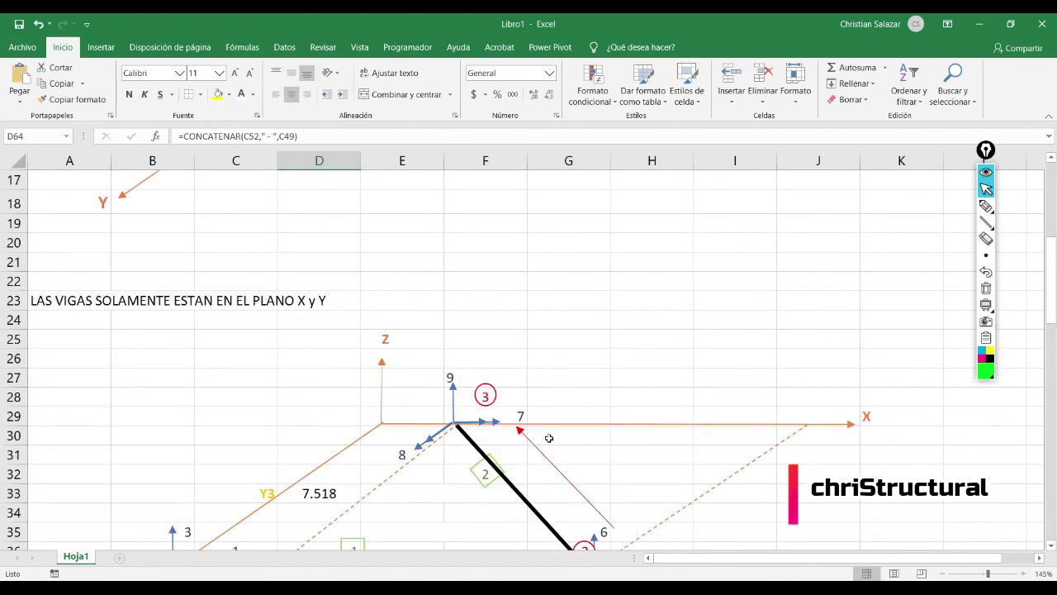
pyautogui.scroll(-2, 550, 438)
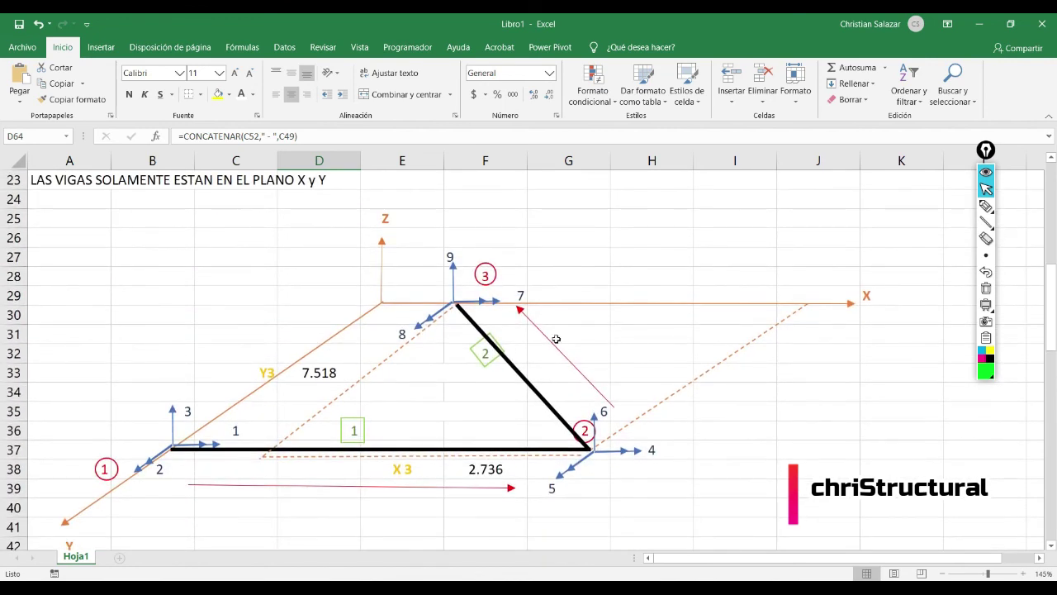
# Mark element 2 with green ink as i at node 2 and j at node 3, add a curved arrow between them, and clear the ink.
pyautogui.click(986, 206)
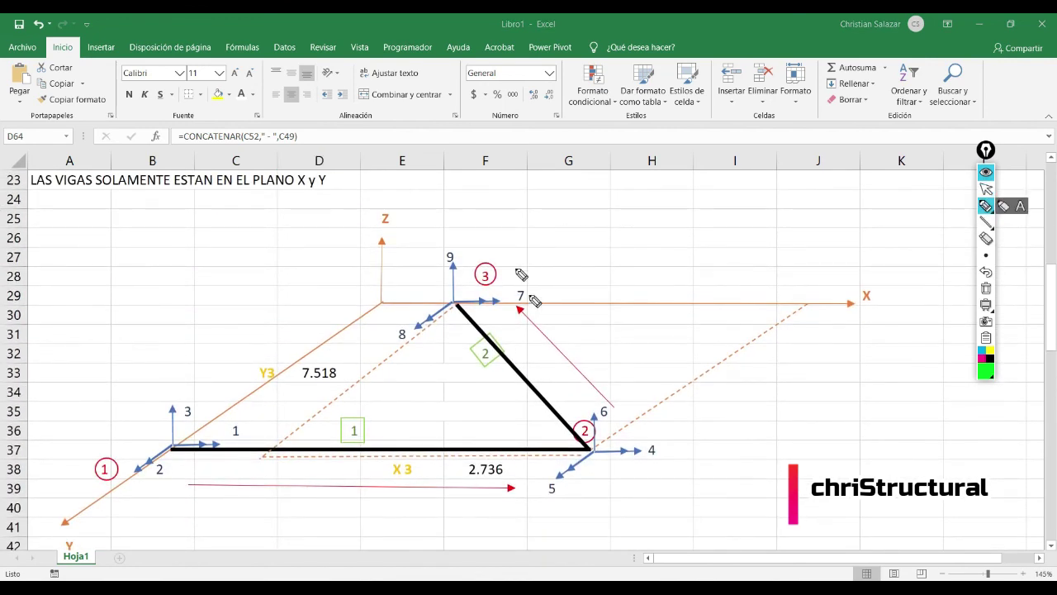
pyautogui.moveTo(613, 376); pyautogui.dragTo(626, 386)
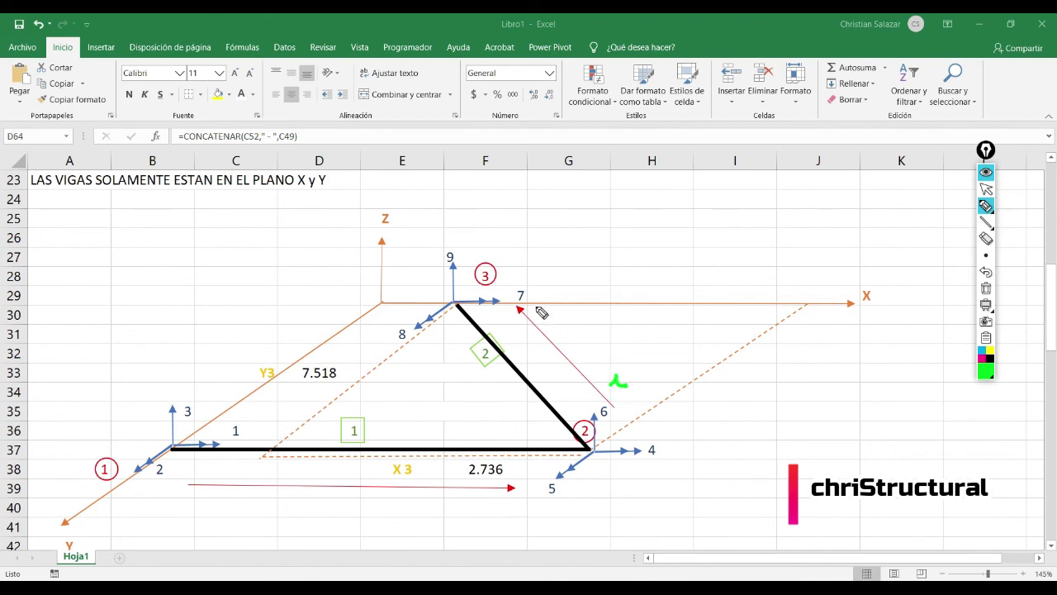
pyautogui.moveTo(535, 306)
pyautogui.mouseDown()
pyautogui.moveTo(556, 307)
pyautogui.moveTo(542, 317)
pyautogui.mouseUp()
pyautogui.moveTo(514, 262)
pyautogui.mouseDown()
pyautogui.moveTo(675, 361)
pyautogui.moveTo(675, 420)
pyautogui.mouseUp()
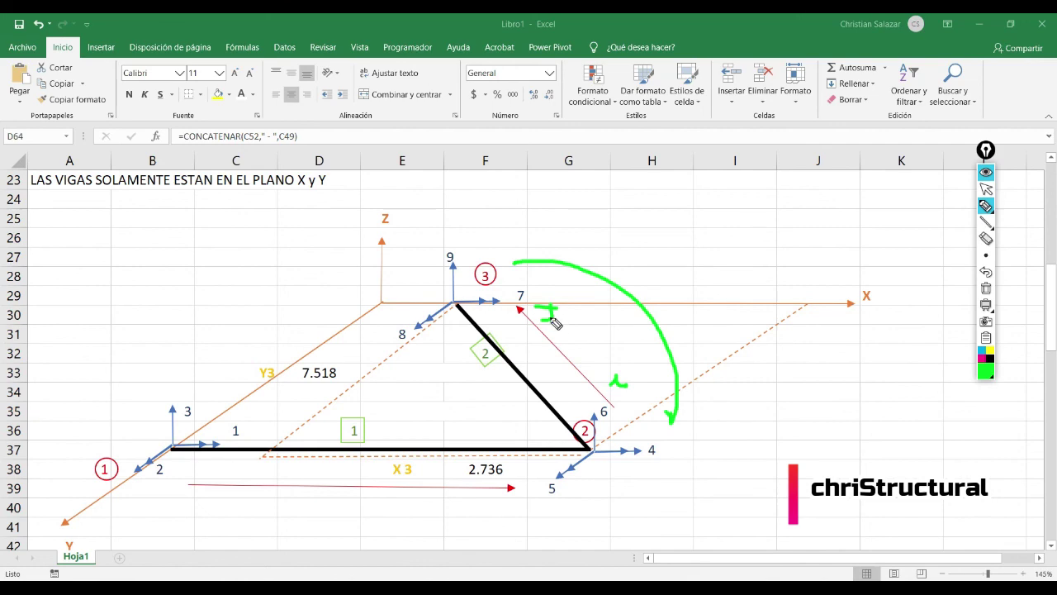
pyautogui.click(987, 189)
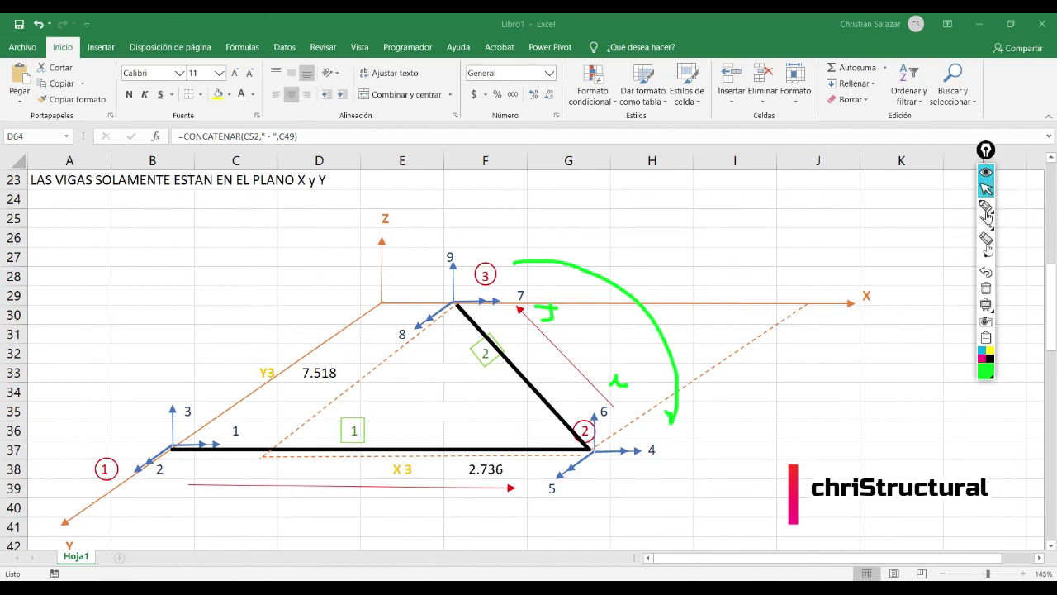
pyautogui.click(986, 288)
# Trace the X coordinates of nodes 3 and 2 referenced by the formula in D64, keeping the formula as it is.
pyautogui.scroll(-9, 463, 335)
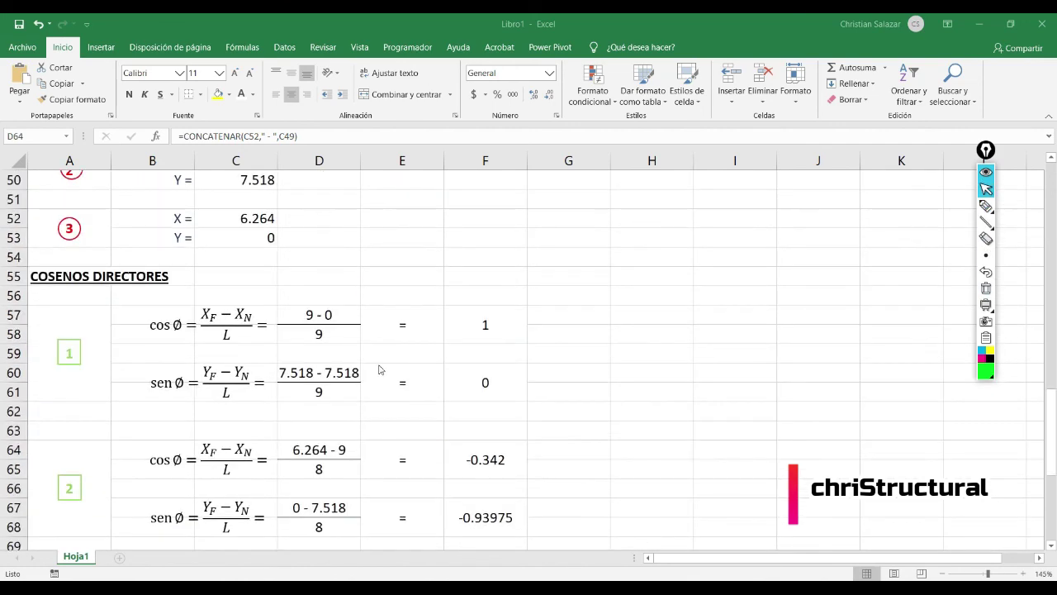
pyautogui.click(335, 448)
pyautogui.doubleClick(335, 448)
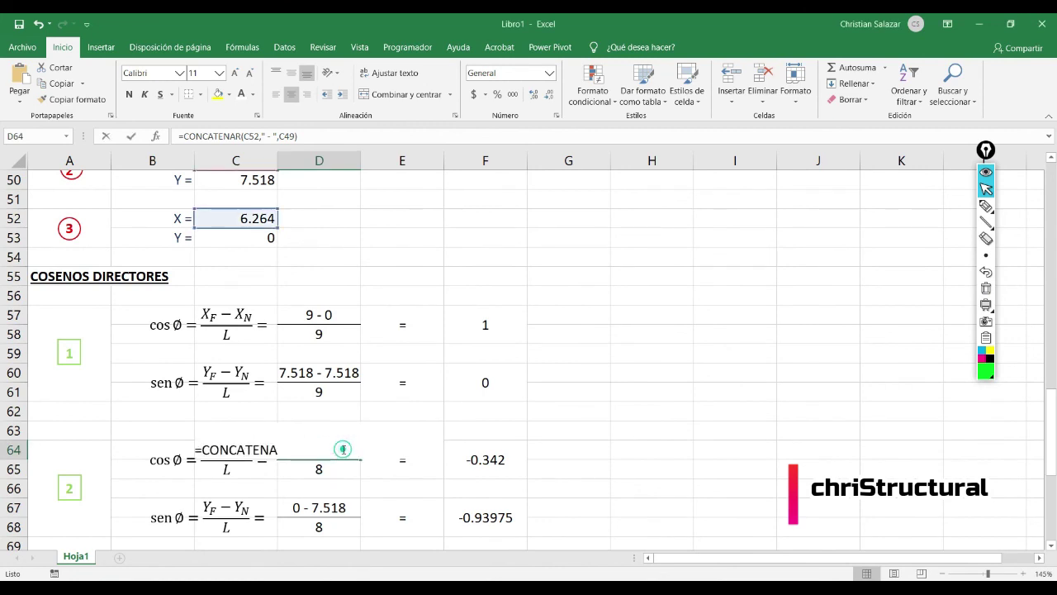
pyautogui.scroll(1, 390, 396)
pyautogui.scroll(1, 391, 395)
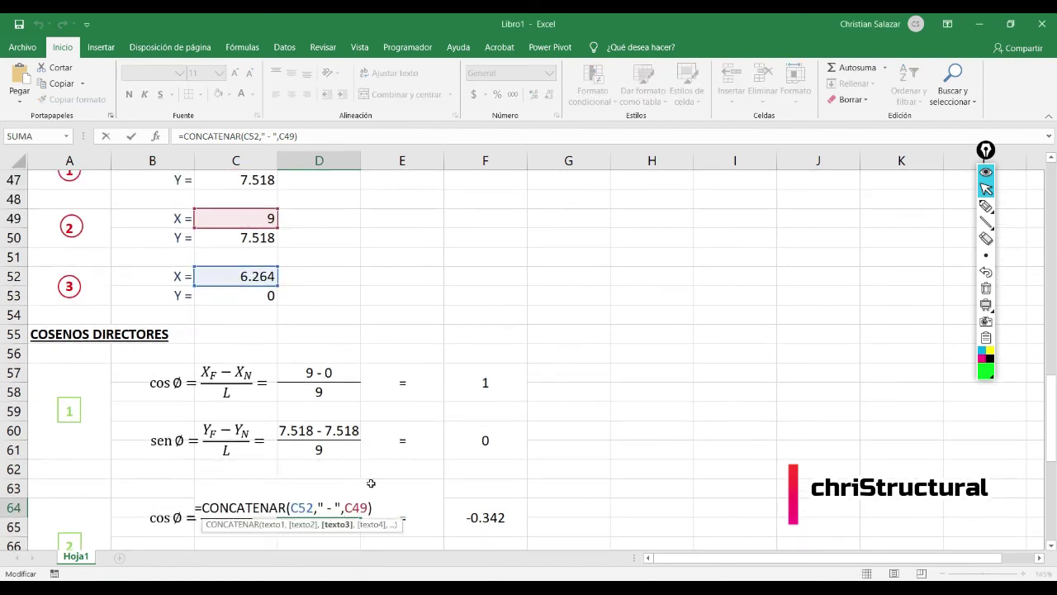
pyautogui.scroll(-1, 315, 454)
pyautogui.scroll(1, 355, 450)
pyautogui.scroll(-1, 269, 241)
pyautogui.press('Return')
# Recheck that the reference =G9 in D65 points to the inclined beam's length in the upper diagram, and keep it.
pyautogui.write('=G9')
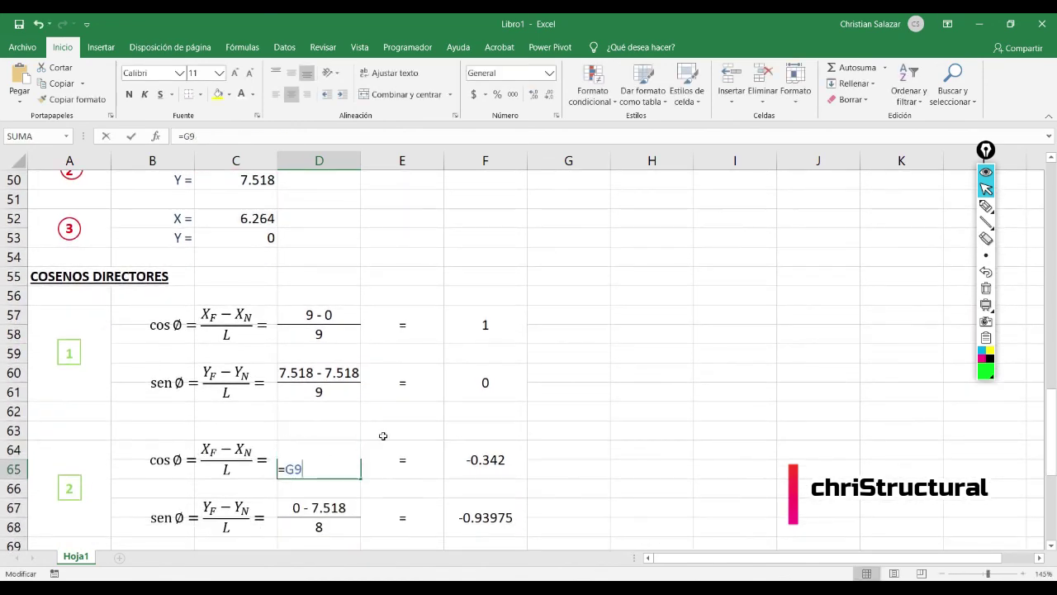
pyautogui.scroll(2, 389, 432)
pyautogui.scroll(14, 389, 433)
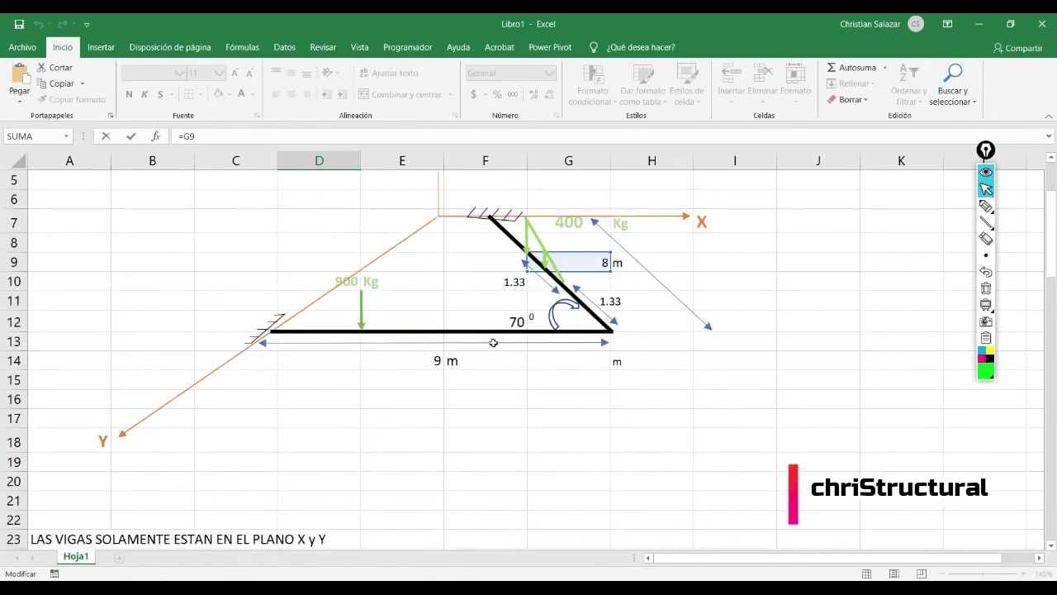
pyautogui.scroll(-18, 294, 381)
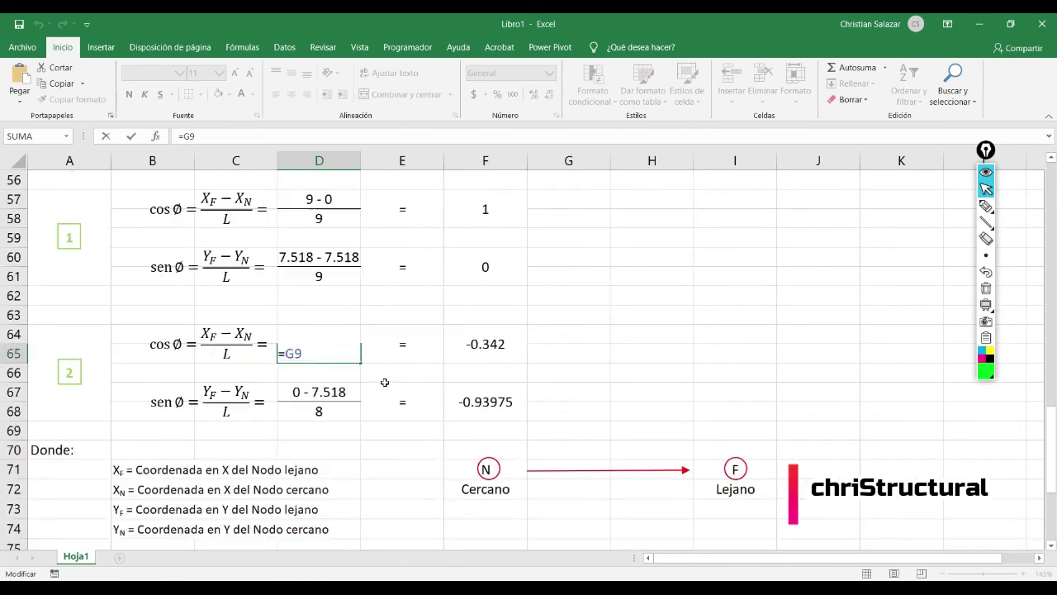
pyautogui.hotkey('ctrl', 'Return')
# Trace the Y coordinates of nodes 3 and 2 referenced by element 2's sine numerator in D67, leaving the formula unchanged.
pyautogui.click(216, 391)
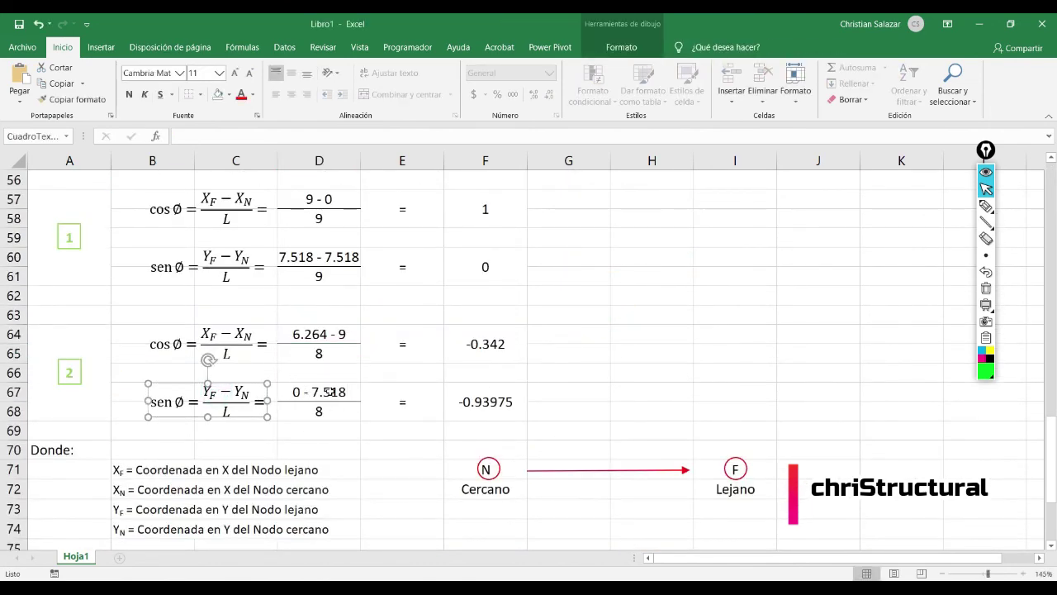
pyautogui.doubleClick(318, 402)
pyautogui.scroll(2, 379, 419)
pyautogui.scroll(2, 378, 420)
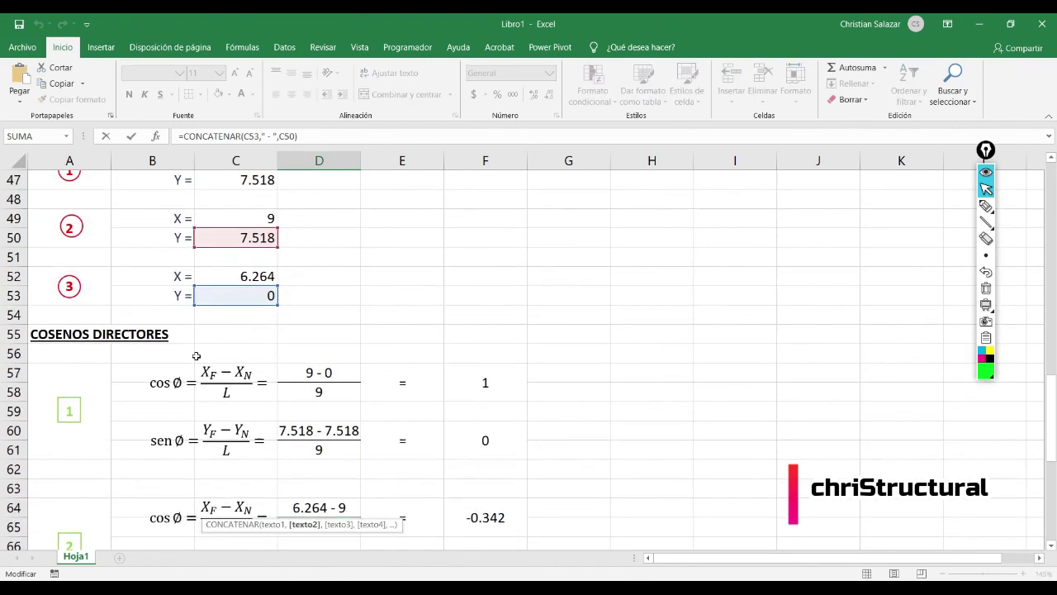
pyautogui.scroll(-4, 367, 410)
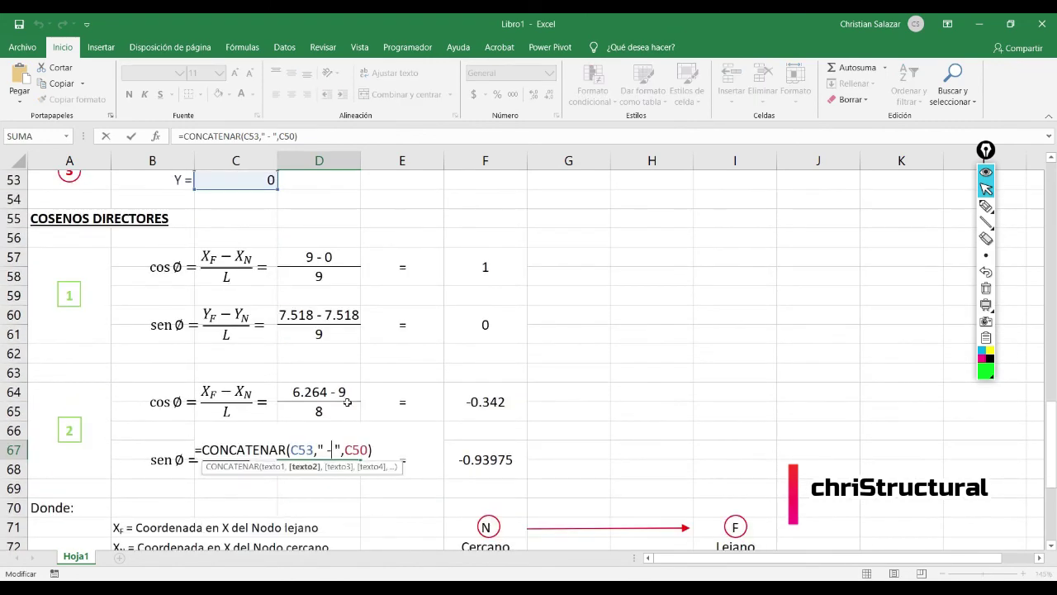
pyautogui.scroll(3, 300, 316)
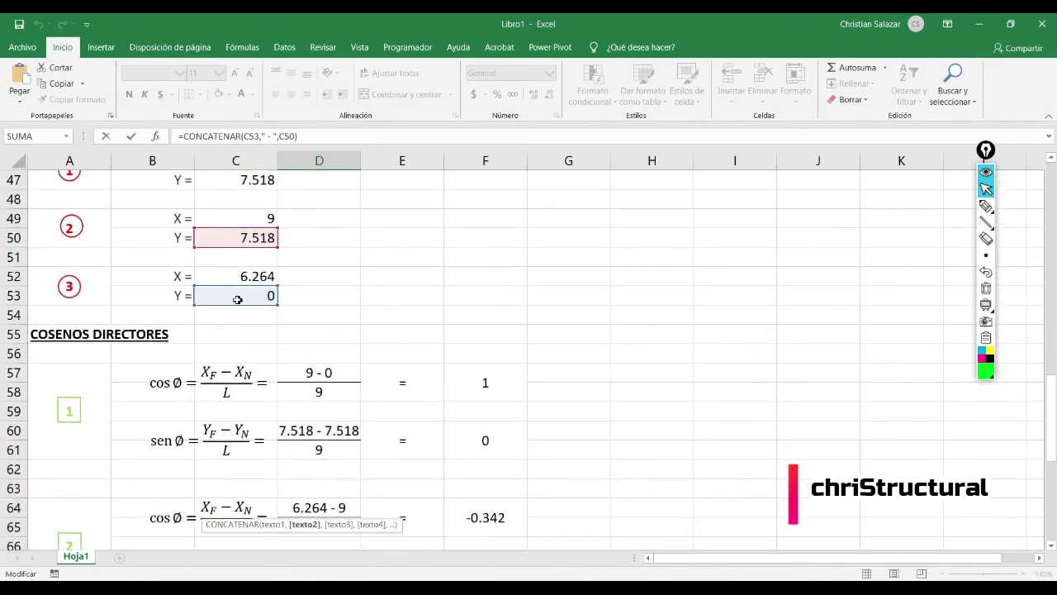
pyautogui.scroll(-2, 245, 249)
pyautogui.hotkey('ctrl', 'Return')
pyautogui.scroll(-1, 320, 411)
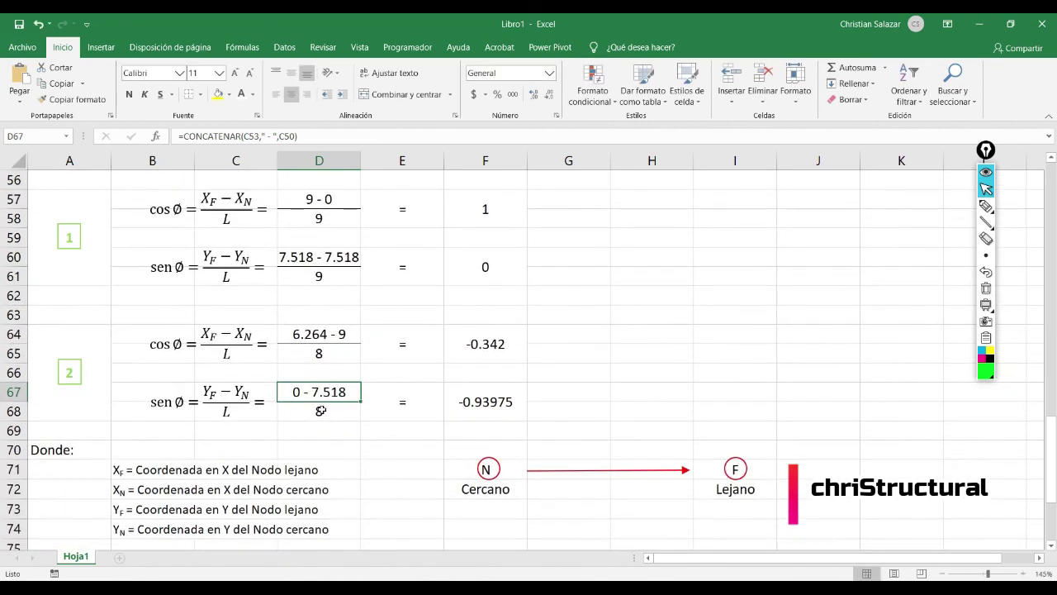
# Inspect element 2's sine denominator in D68 and the coordinate and length references in the sine result formula in F67, without changing them.
pyautogui.click(321, 410)
pyautogui.doubleClick(496, 401)
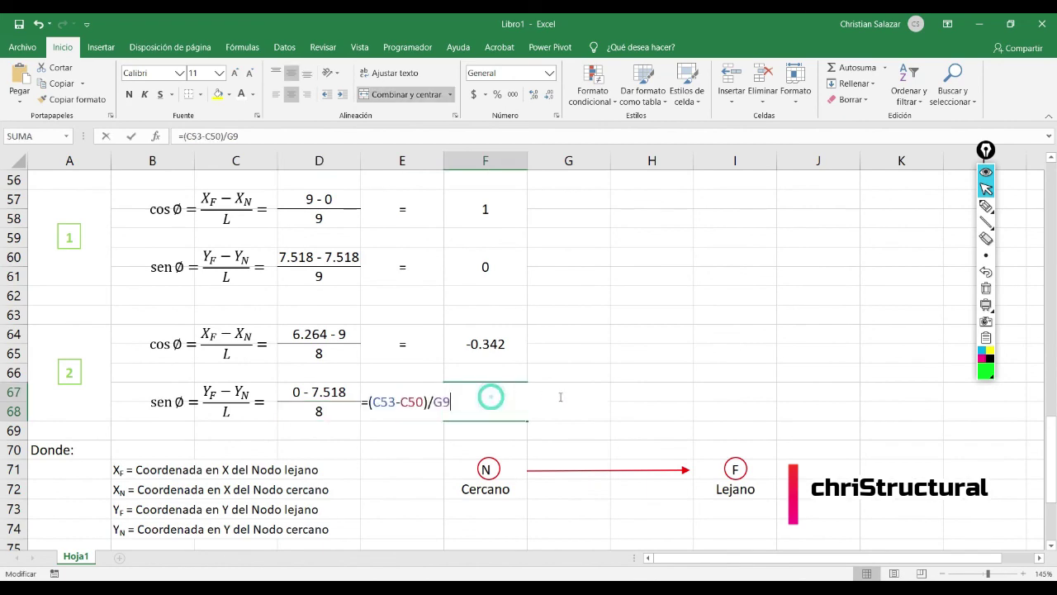
pyautogui.scroll(2, 557, 393)
pyautogui.scroll(-1, 550, 396)
pyautogui.hotkey('ctrl', 'Return')
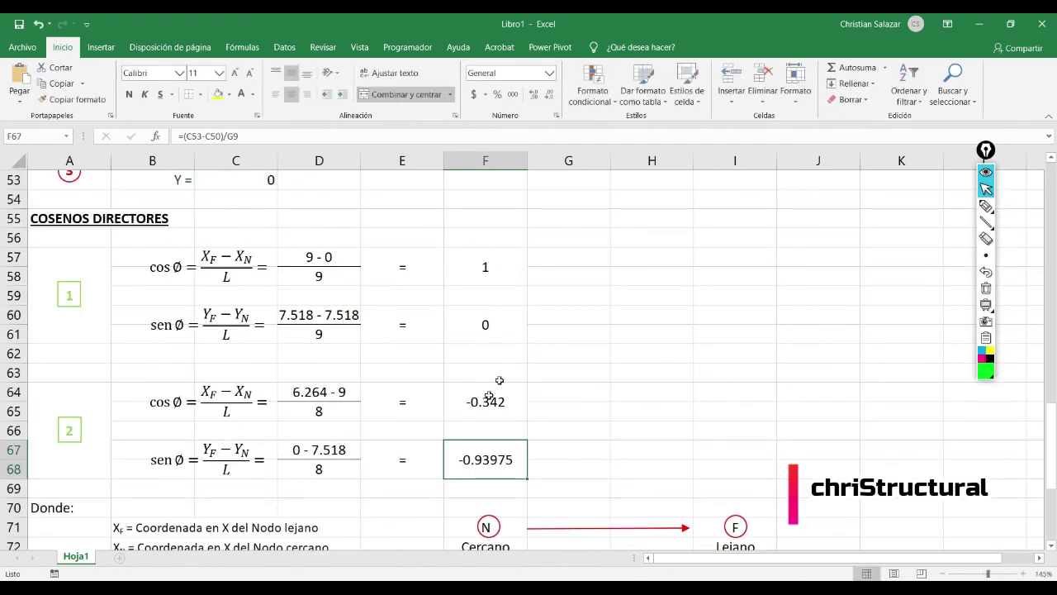
# Inspect the X coordinate and length references in element 2's cosine result formula in F64, without changing them.
pyautogui.doubleClick(485, 402)
pyautogui.scroll(4, 511, 405)
pyautogui.scroll(-3, 517, 405)
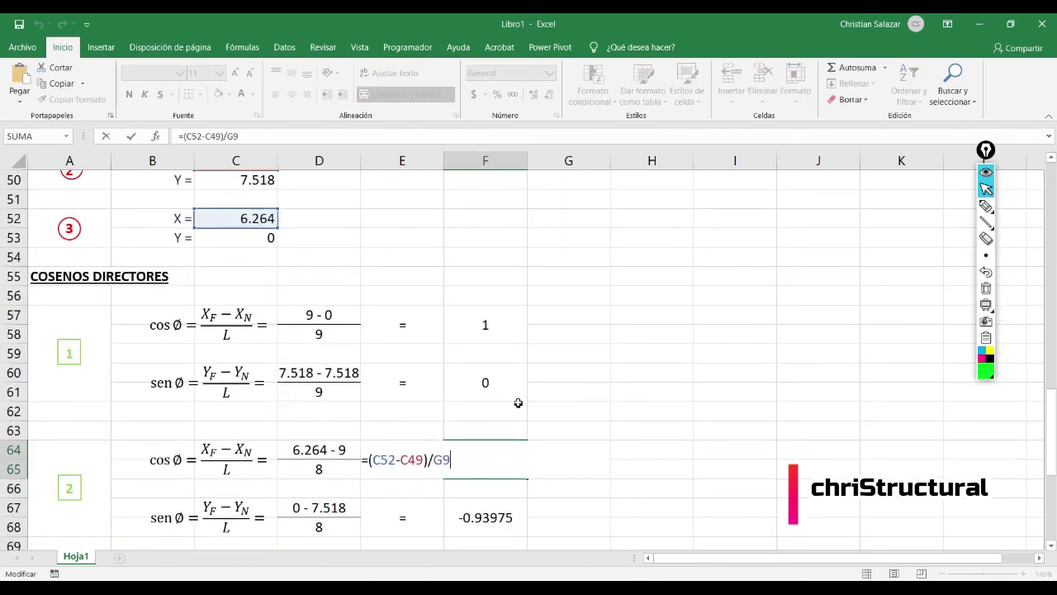
pyautogui.hotkey('ctrl', 'Return')
pyautogui.scroll(-1, 588, 393)
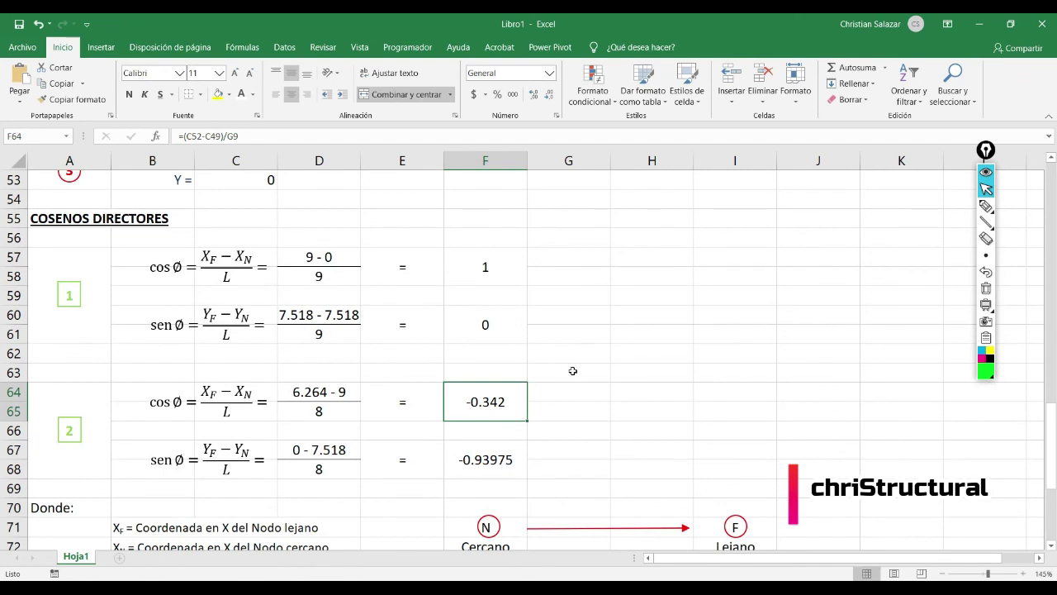
# Compare element 2's orientation in the lower diagram with its cosine and sine results in F64 and F67.
pyautogui.scroll(9, 573, 371)
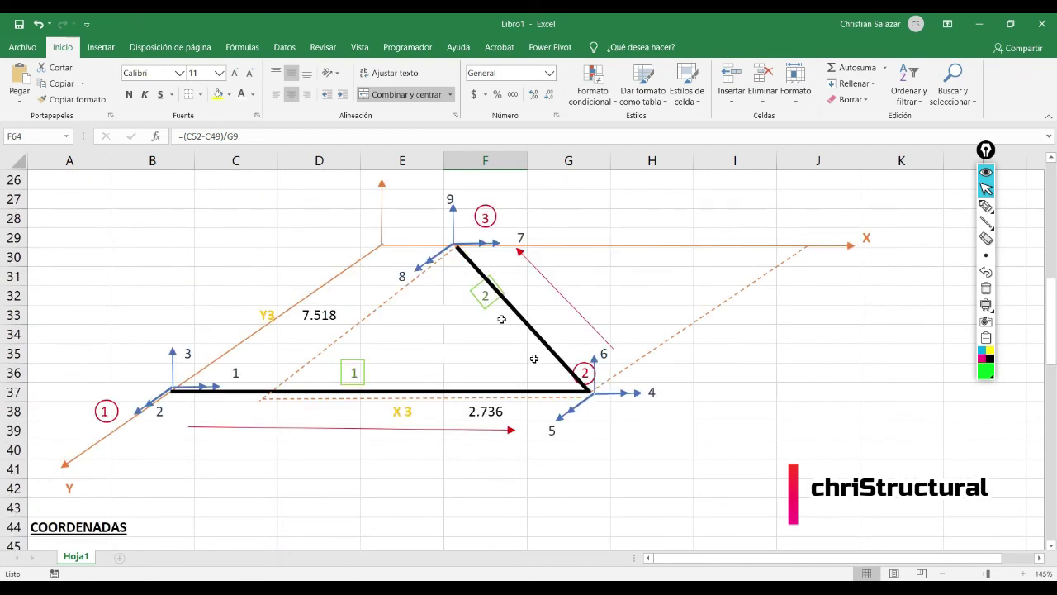
pyautogui.scroll(-10, 378, 371)
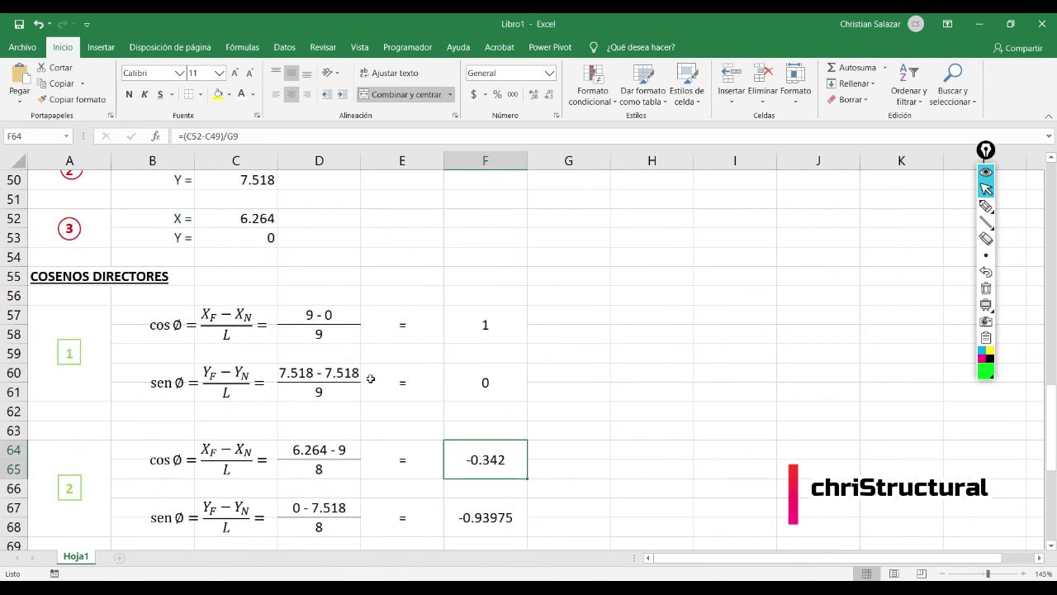
pyautogui.press('Down')
pyautogui.press('Down')
pyautogui.click(503, 344)
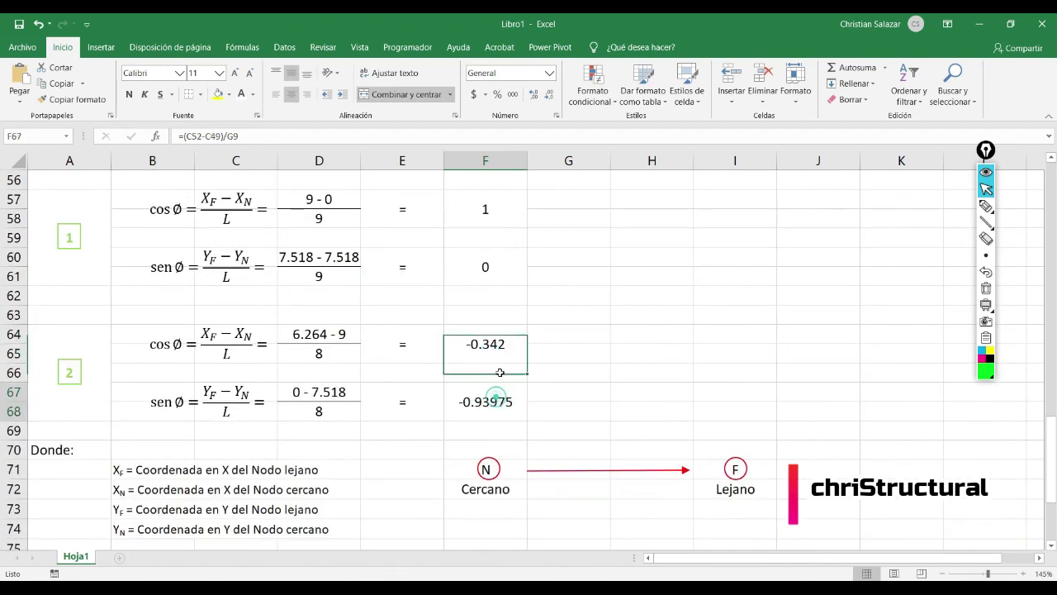
pyautogui.click(501, 385)
pyautogui.click(514, 348)
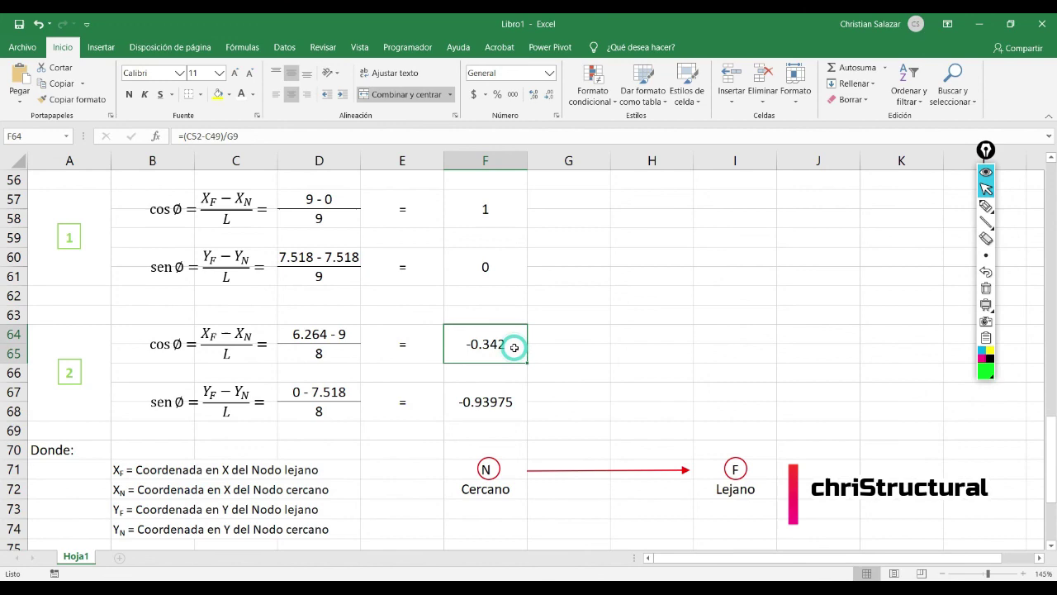
# Review element 2's sine result in F67 and the near- and far-node coordinate definitions under Donde.
pyautogui.click(509, 397)
pyautogui.scroll(3, 552, 385)
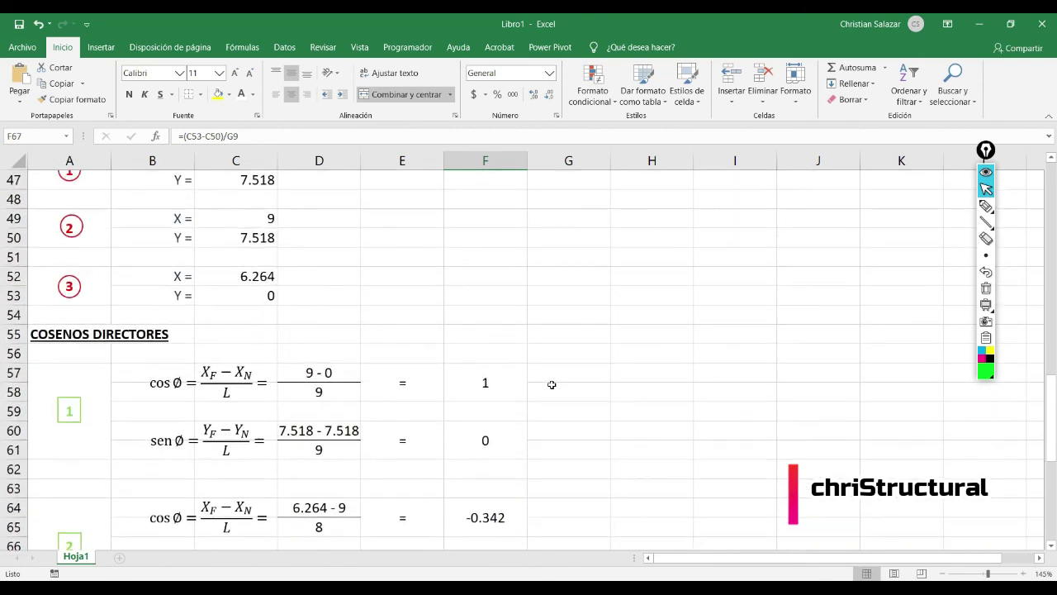
pyautogui.scroll(-4, 552, 385)
pyautogui.scroll(-2, 552, 384)
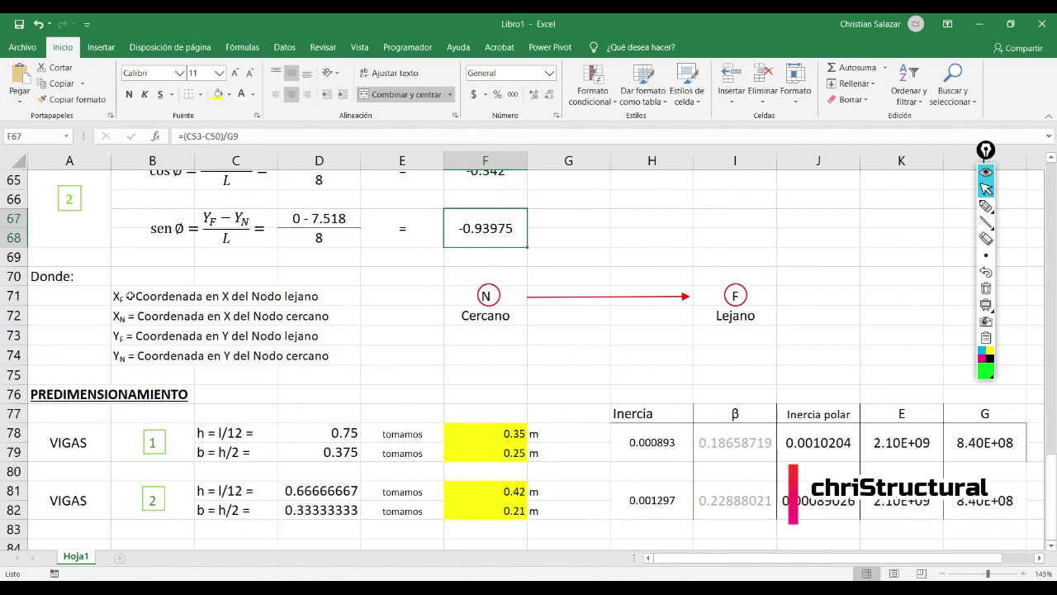
pyautogui.moveTo(129, 294); pyautogui.dragTo(732, 385)
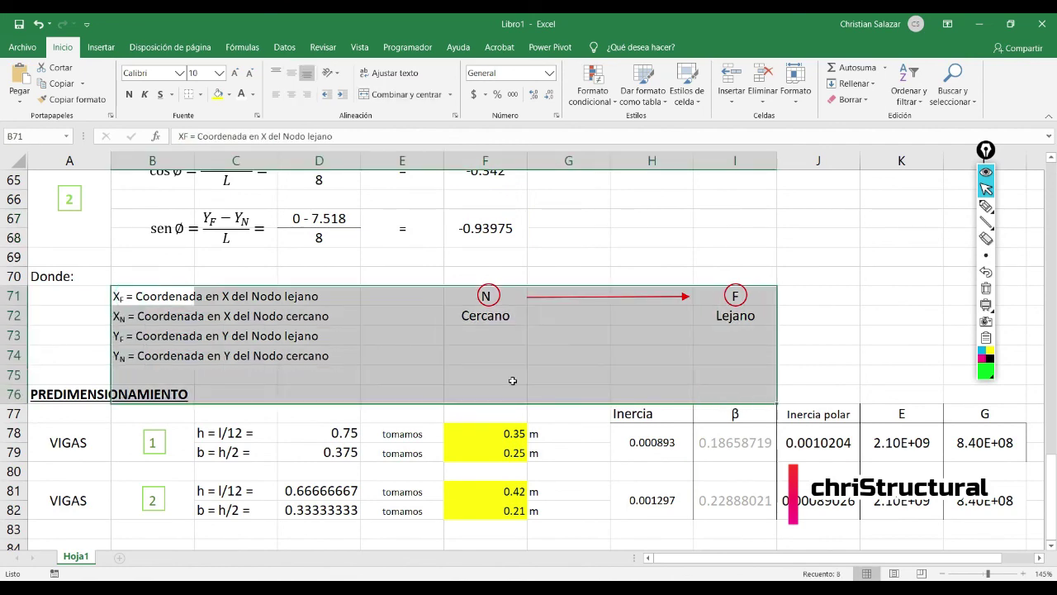
pyautogui.click(512, 380)
# Outline the h = l/12 and b = h/2 formulas of both beams with the green pen and clear the annotation.
pyautogui.scroll(-2, 438, 364)
pyautogui.click(380, 432)
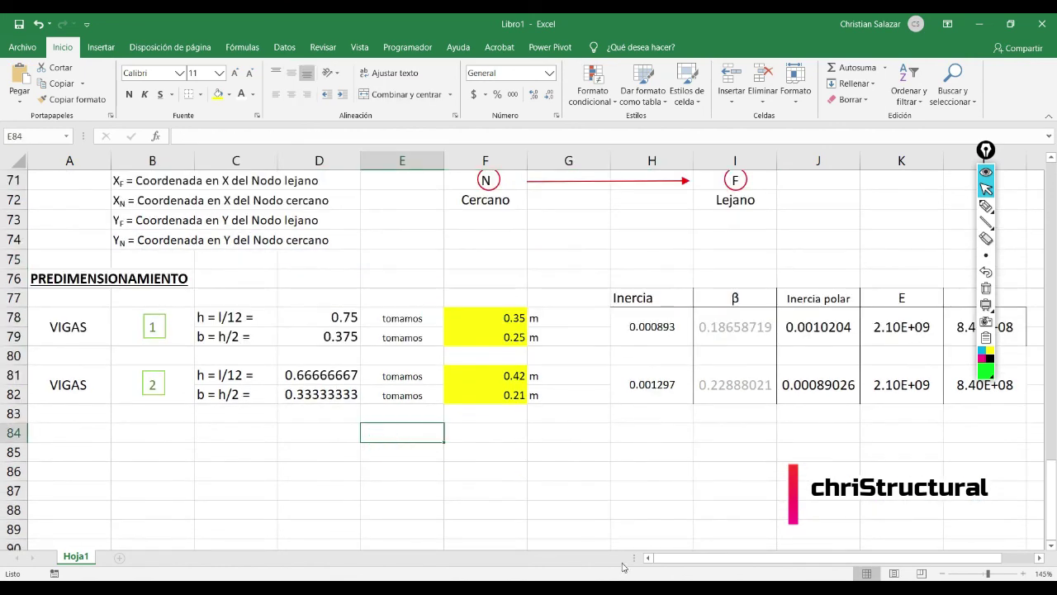
pyautogui.moveTo(701, 565)
pyautogui.mouseDown()
pyautogui.moveTo(724, 562)
pyautogui.moveTo(701, 564)
pyautogui.mouseUp()
pyautogui.click(986, 208)
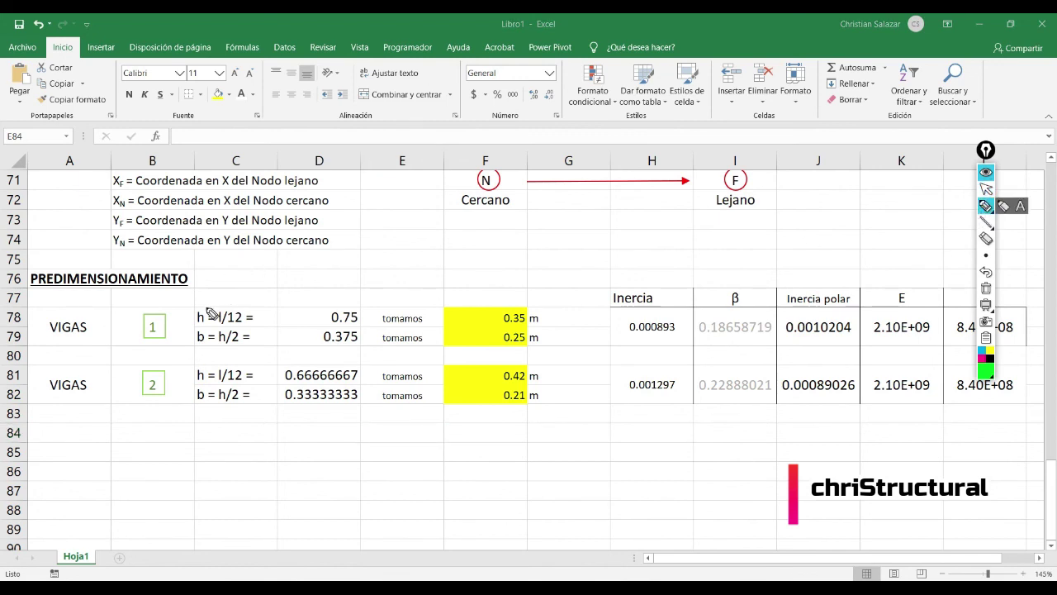
pyautogui.moveTo(186, 300)
pyautogui.mouseDown()
pyautogui.moveTo(188, 375)
pyautogui.moveTo(210, 422)
pyautogui.moveTo(265, 302)
pyautogui.moveTo(201, 301)
pyautogui.mouseUp()
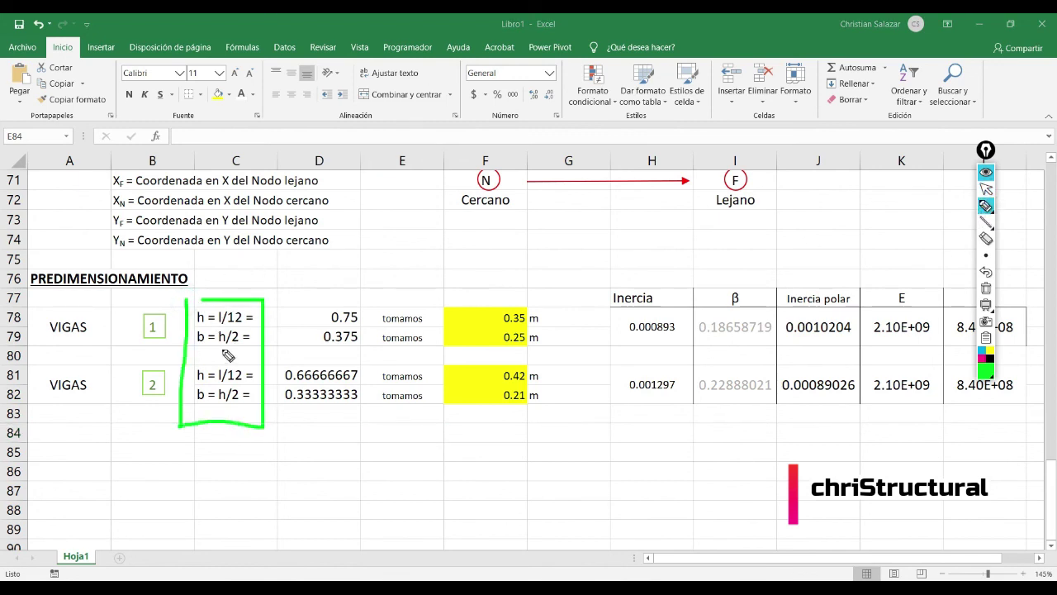
pyautogui.click(987, 188)
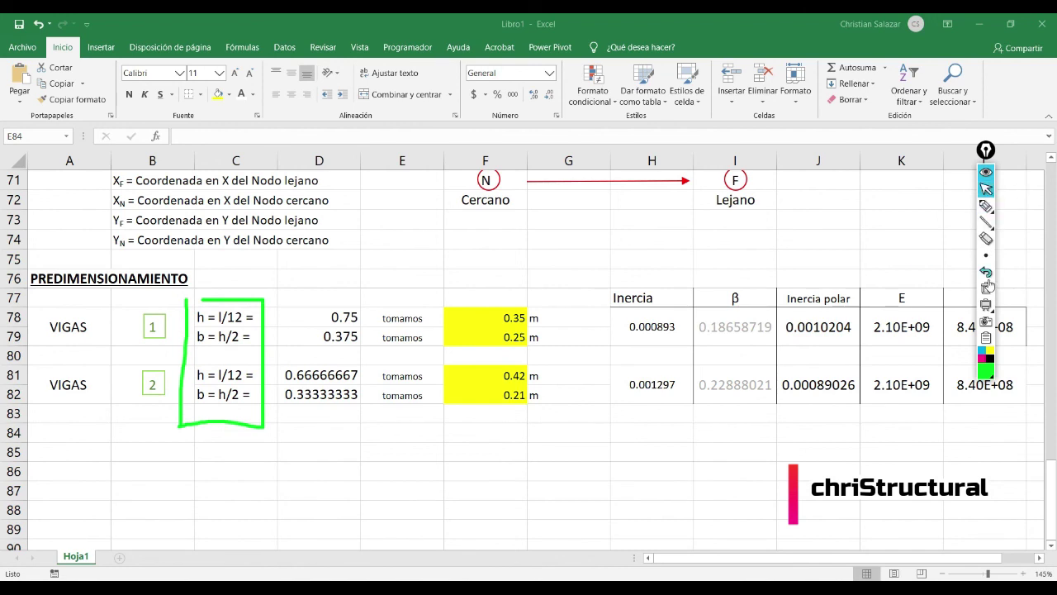
pyautogui.click(986, 287)
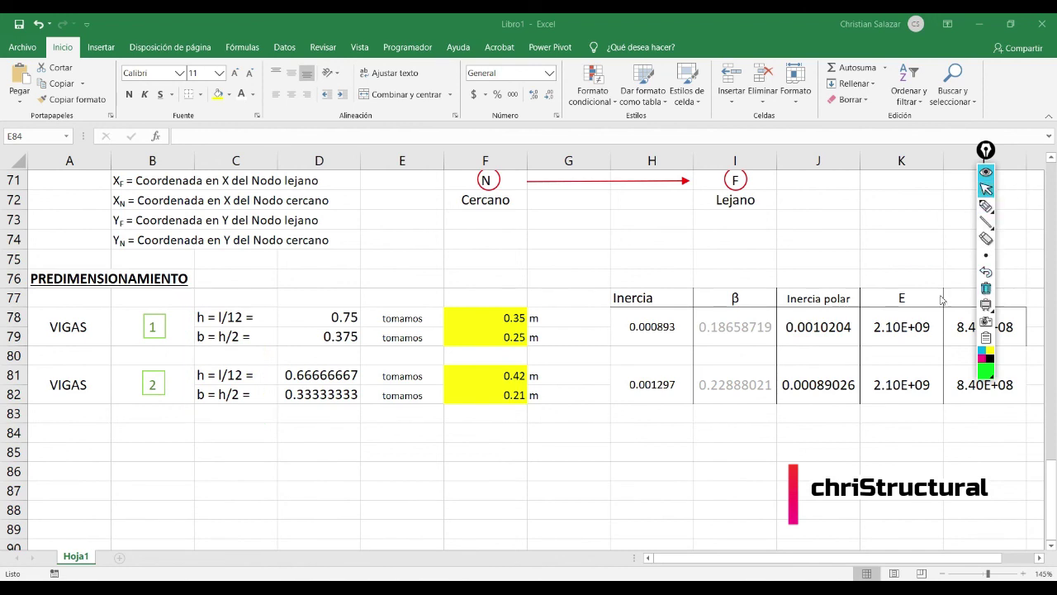
# Trace the length reference in beam 1's height formula in D78 and inspect its width formula in D79, without changing them.
pyautogui.doubleClick(335, 317)
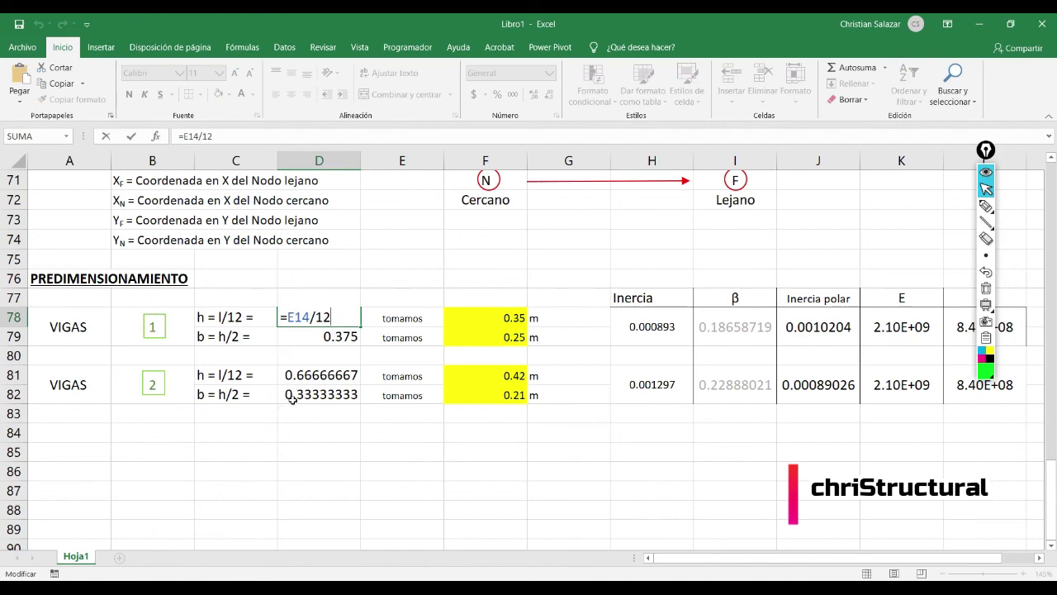
pyautogui.scroll(15, 293, 399)
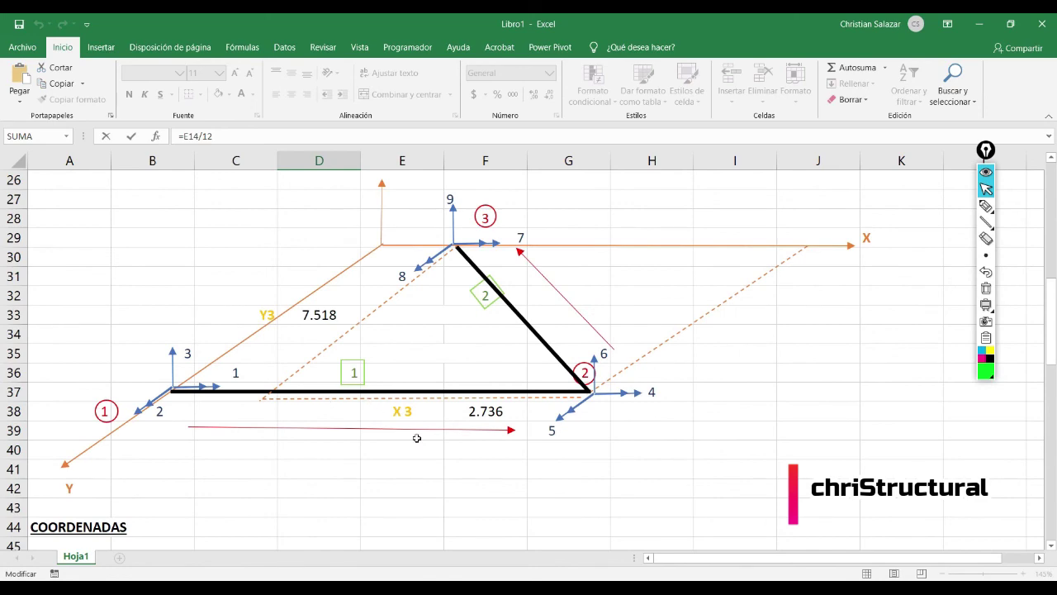
pyautogui.scroll(6, 417, 438)
pyautogui.scroll(-4, 422, 366)
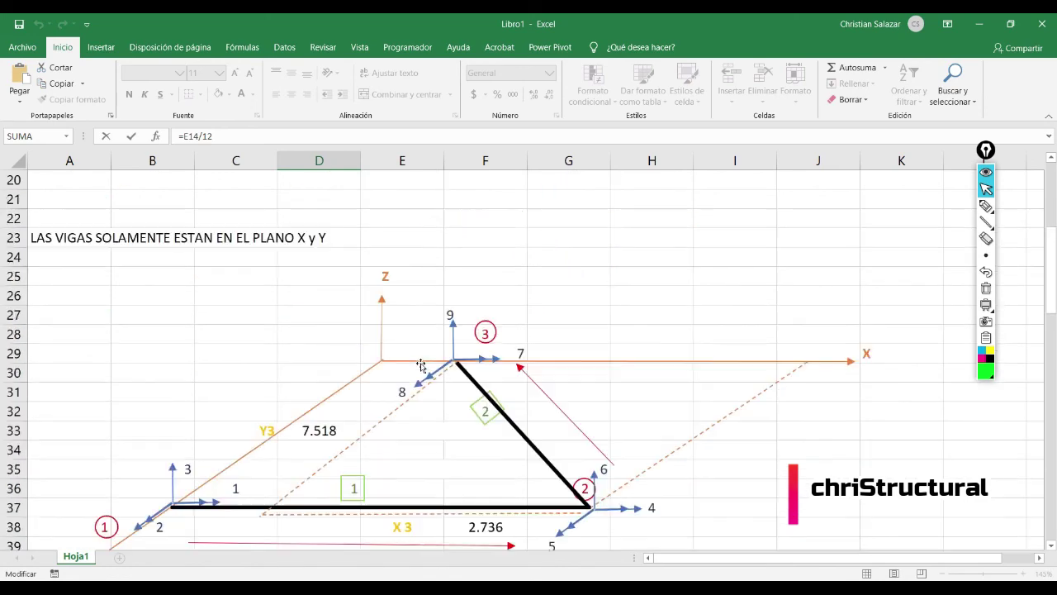
pyautogui.scroll(-17, 417, 366)
pyautogui.press('Escape')
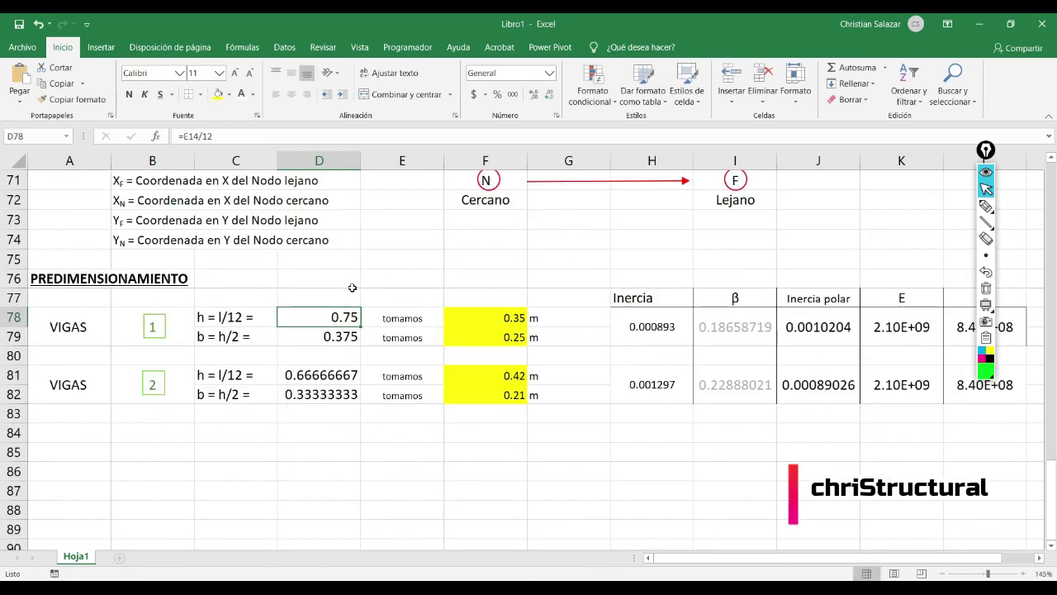
pyautogui.click(337, 336)
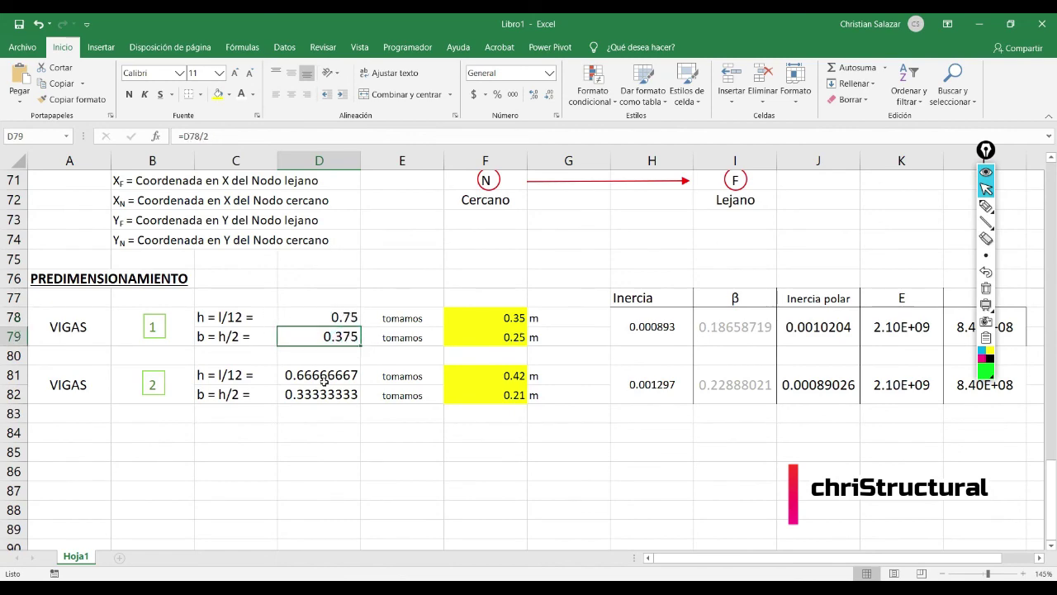
# Trace the length reference in beam 2's height formula in D81 and inspect its width formula in D82, without changing them.
pyautogui.doubleClick(327, 376)
pyautogui.scroll(19, 447, 352)
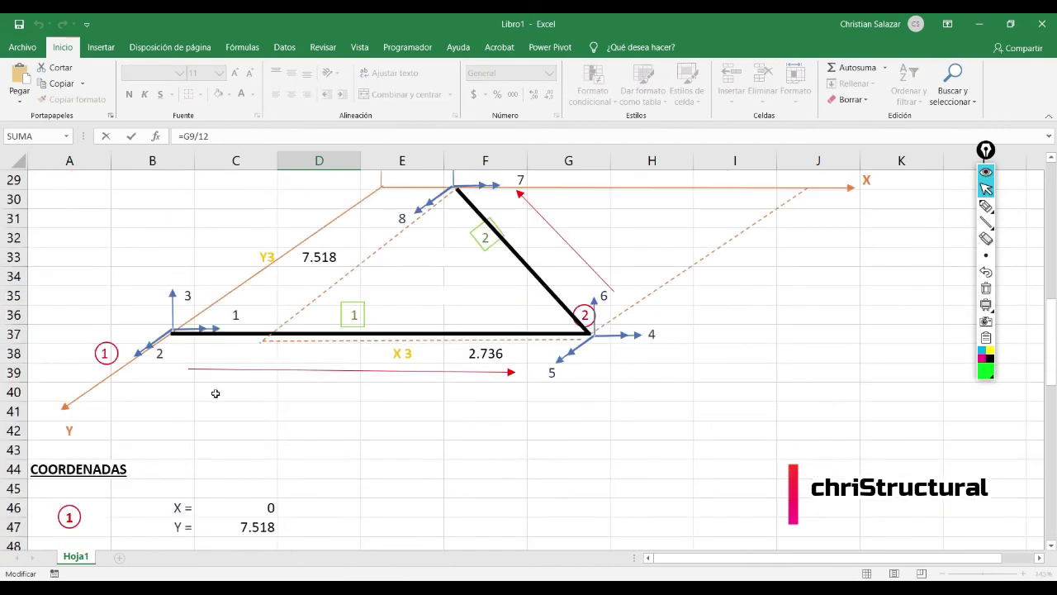
pyautogui.scroll(5, 447, 352)
pyautogui.scroll(-11, 479, 364)
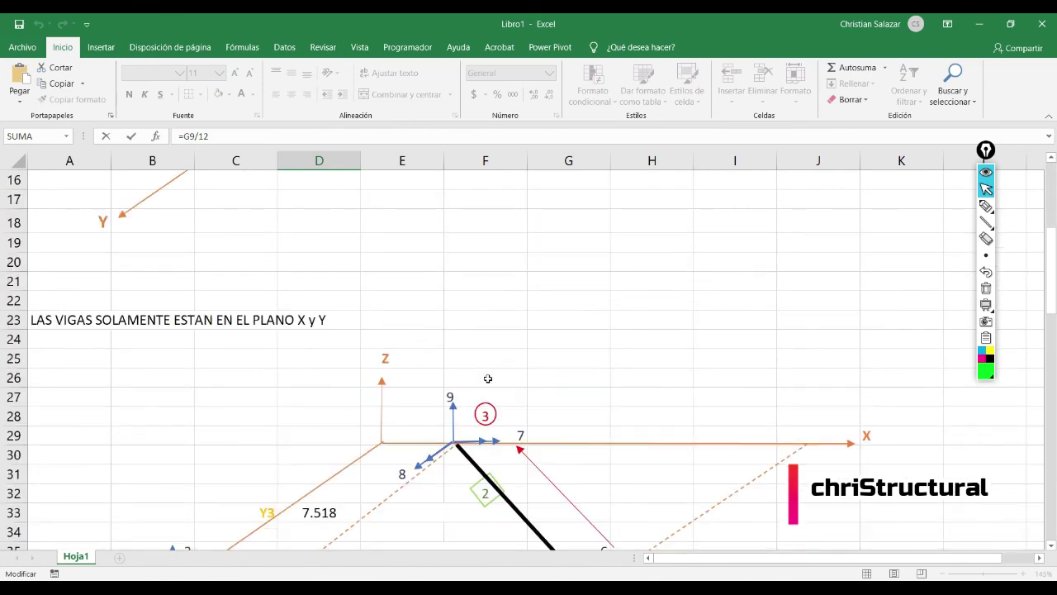
pyautogui.scroll(-11, 375, 387)
pyautogui.press('Escape')
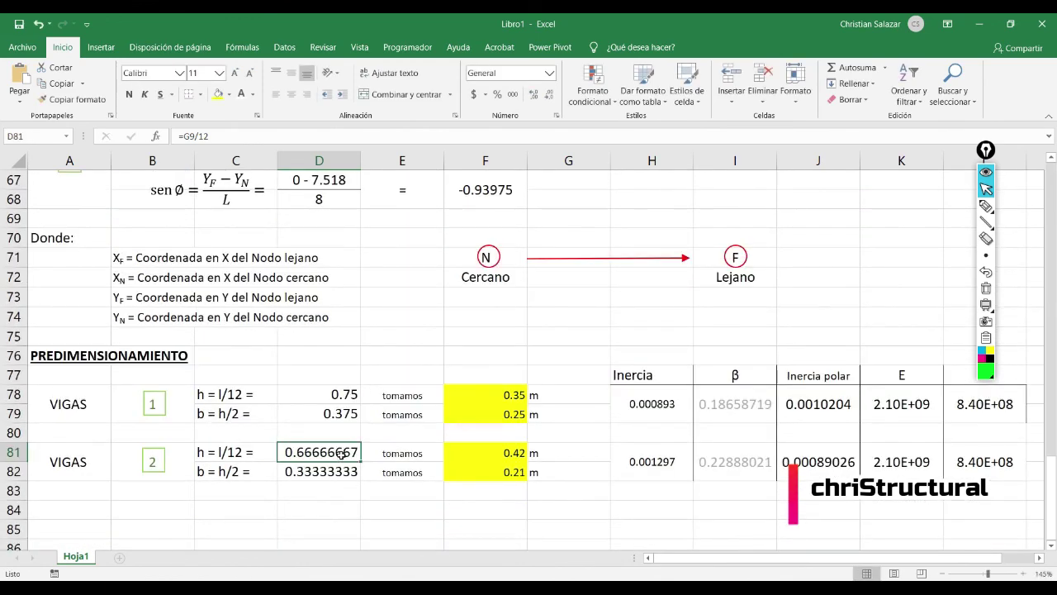
pyautogui.click(343, 469)
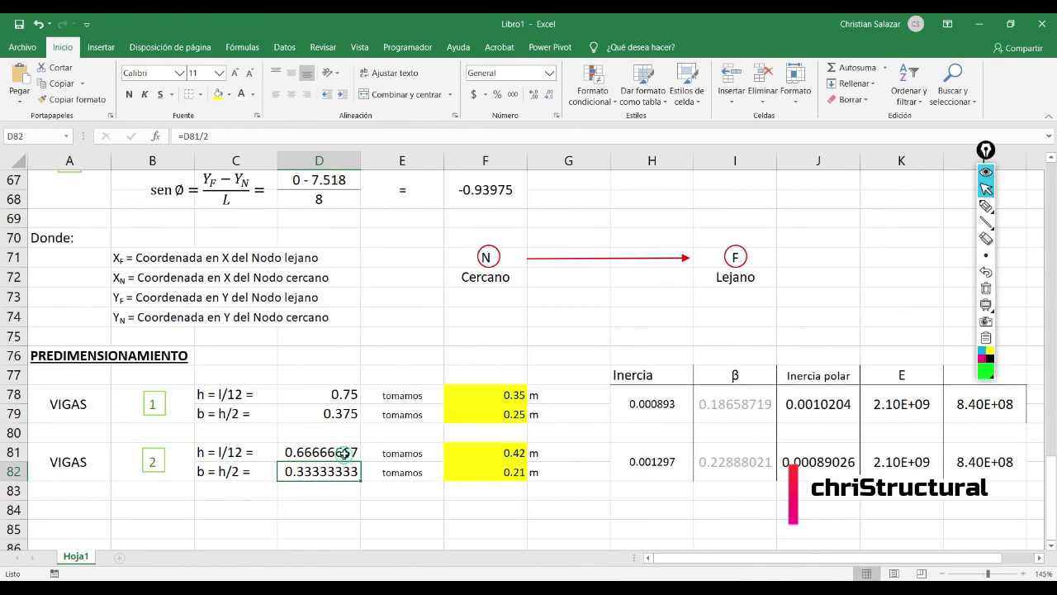
pyautogui.click(347, 454)
pyautogui.click(335, 411)
# Set beam 1's adopted height in F78 to 0.75 m.
pyautogui.click(499, 395)
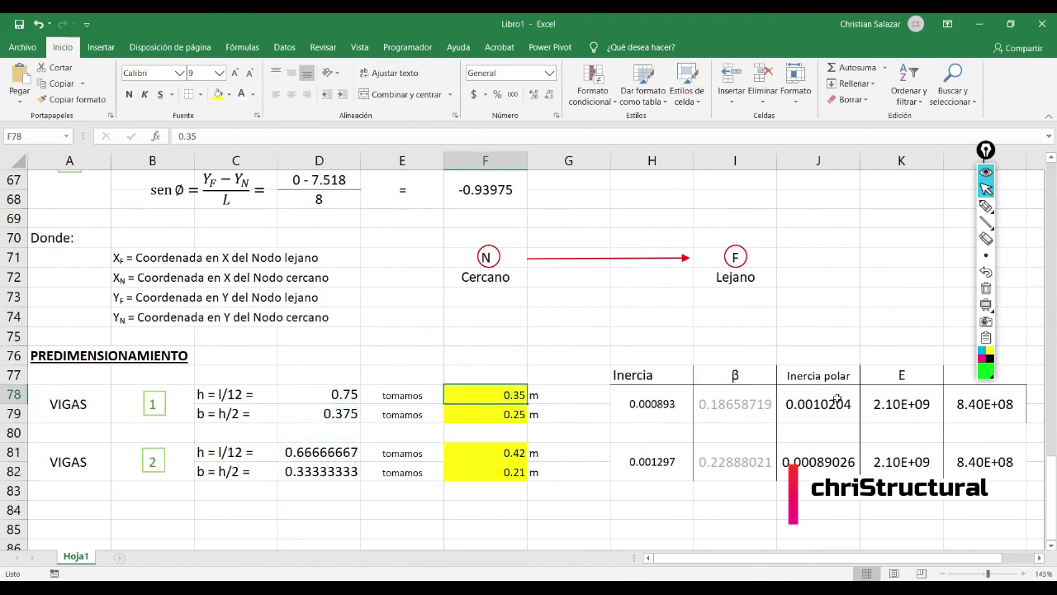
pyautogui.write('0.7')
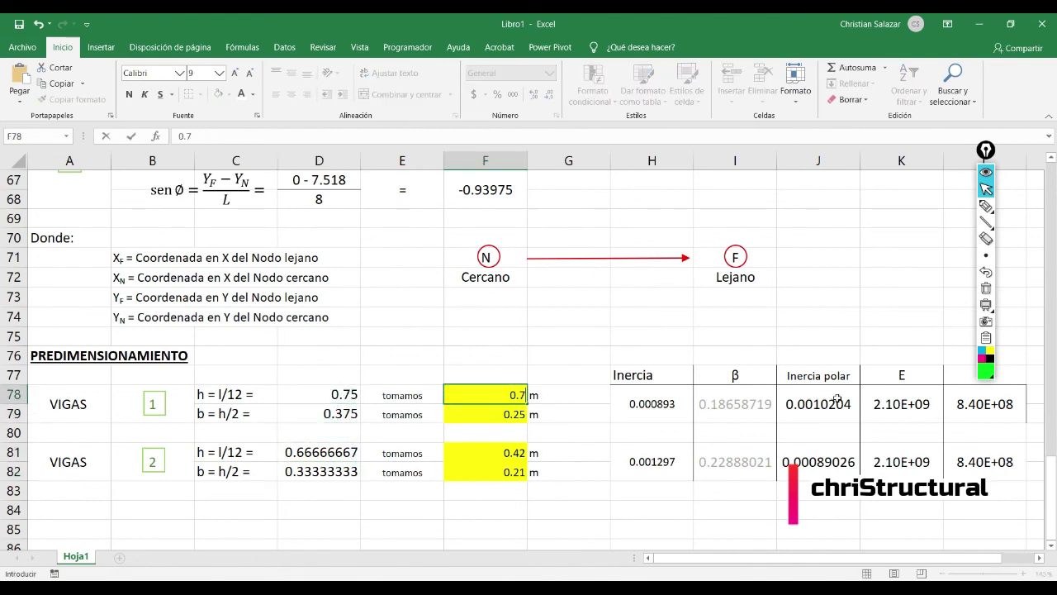
pyautogui.write('5')
pyautogui.press('Return')
# Set beam 1's adopted width in F79 to 0.5 m.
pyautogui.write('0')
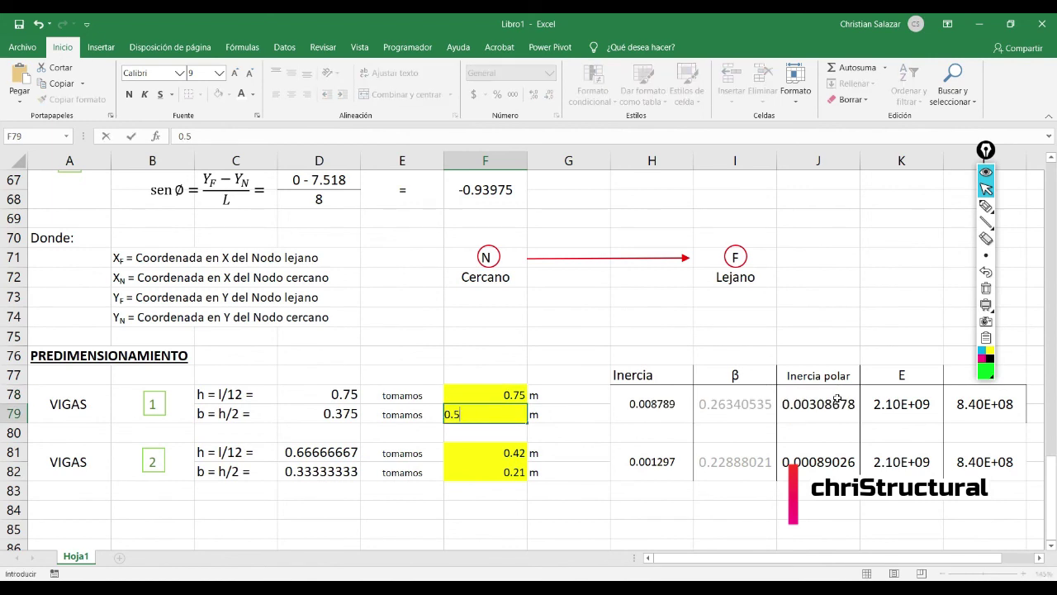
pyautogui.write('.5')
pyautogui.press('Return')
# Set beam 1's adopted width in F79 to 0.35 m.
pyautogui.press('Up')
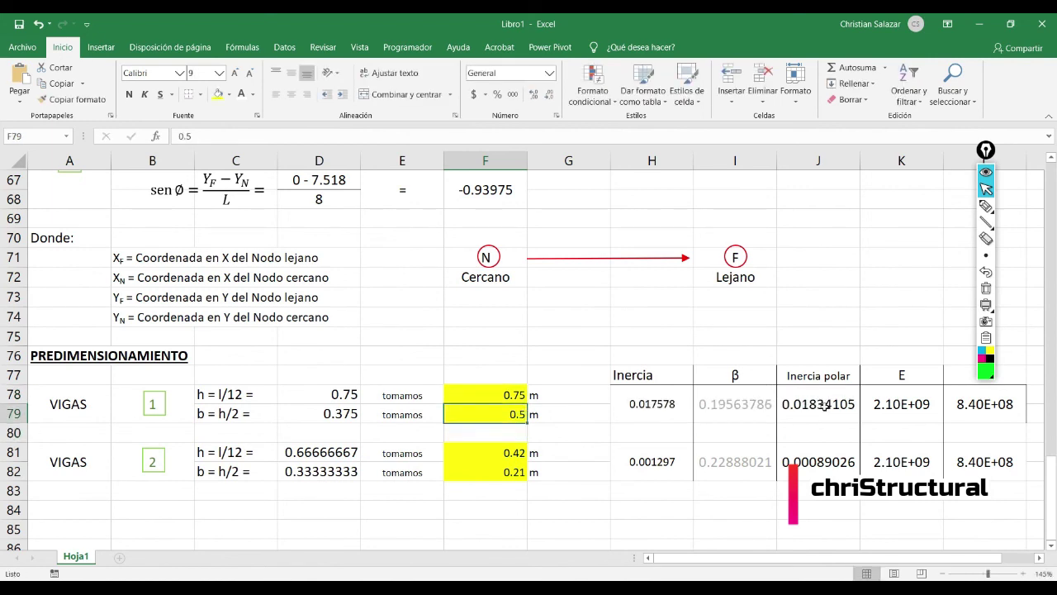
pyautogui.write('0.35')
pyautogui.press('Return')
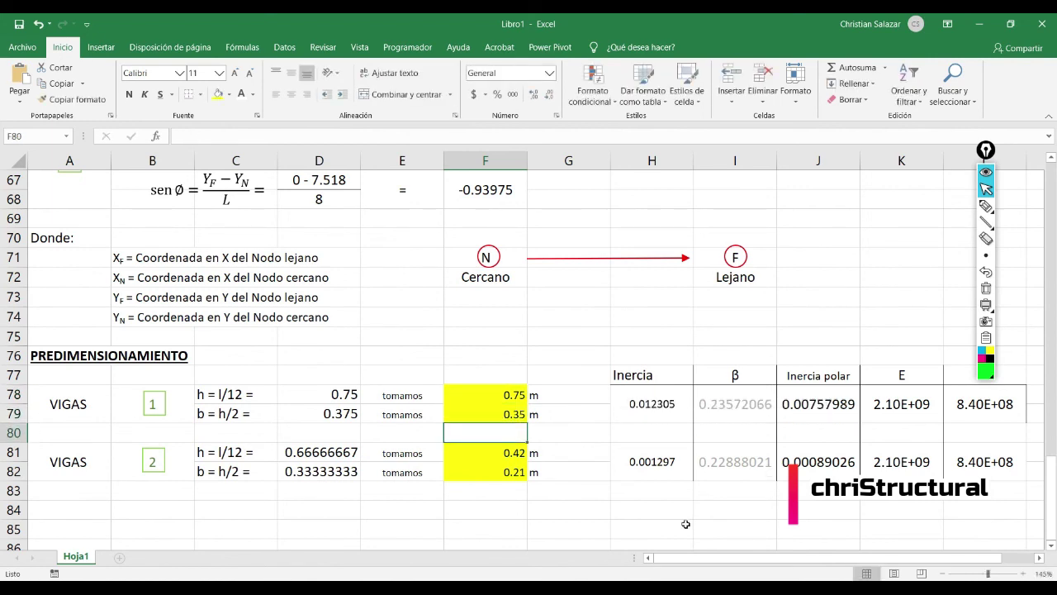
# Set beam 2's adopted height in F81 to 0.7 m and its adopted width in F82 to 0.35 m.
pyautogui.scroll(-2, 441, 399)
pyautogui.click(483, 338)
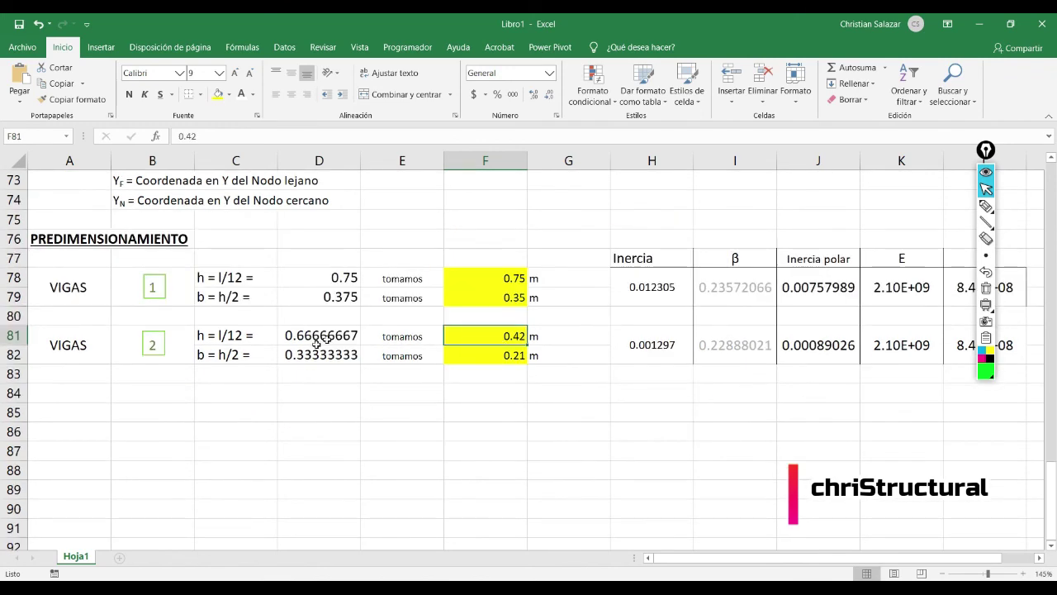
pyautogui.write('0.6')
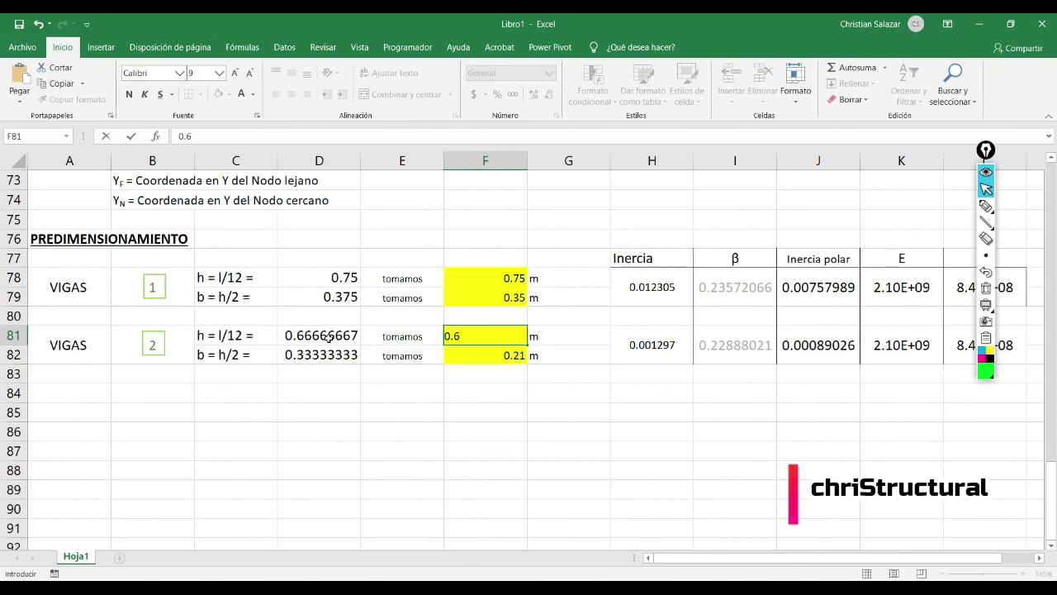
pyautogui.write('0')
pyautogui.press('Return')
pyautogui.write('0')
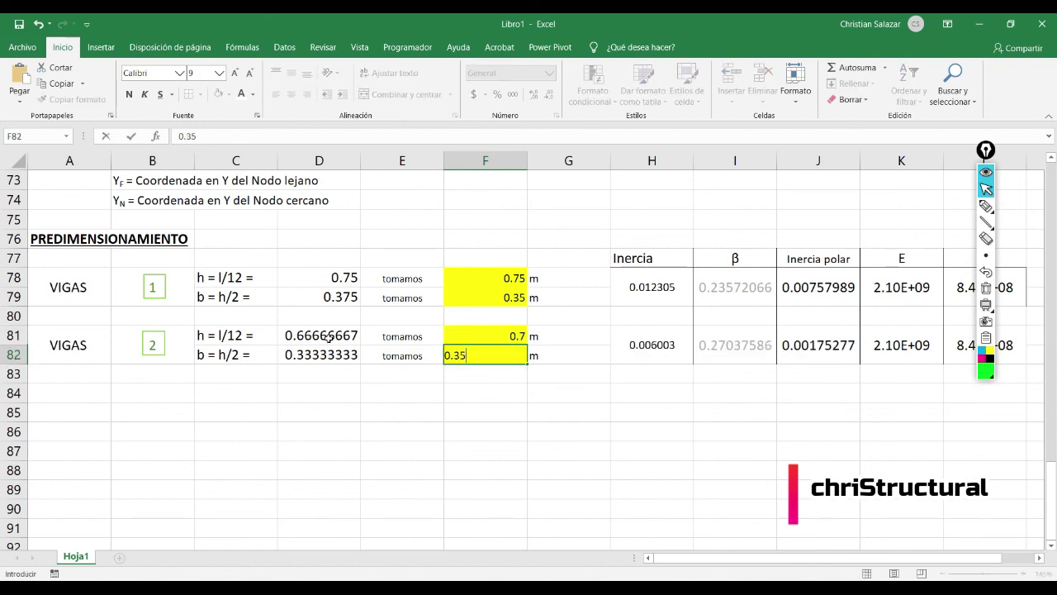
pyautogui.write('.35')
pyautogui.press('Return')
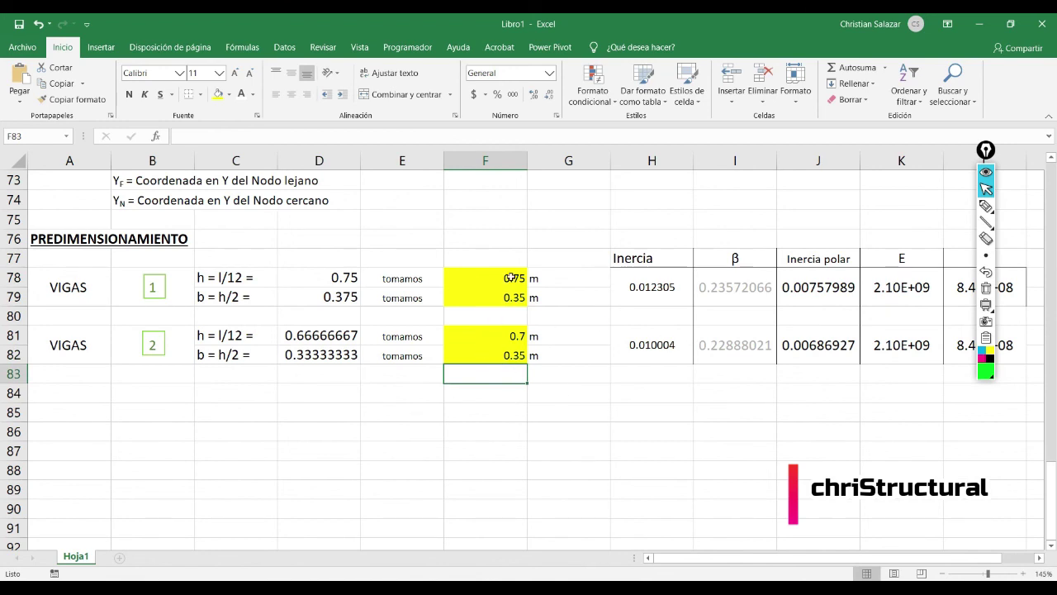
# Compare the adopted heights and widths of both beams in F78:F82 with the calculated ones in D78:D82.
pyautogui.moveTo(512, 277); pyautogui.dragTo(516, 352)
pyautogui.click(601, 396)
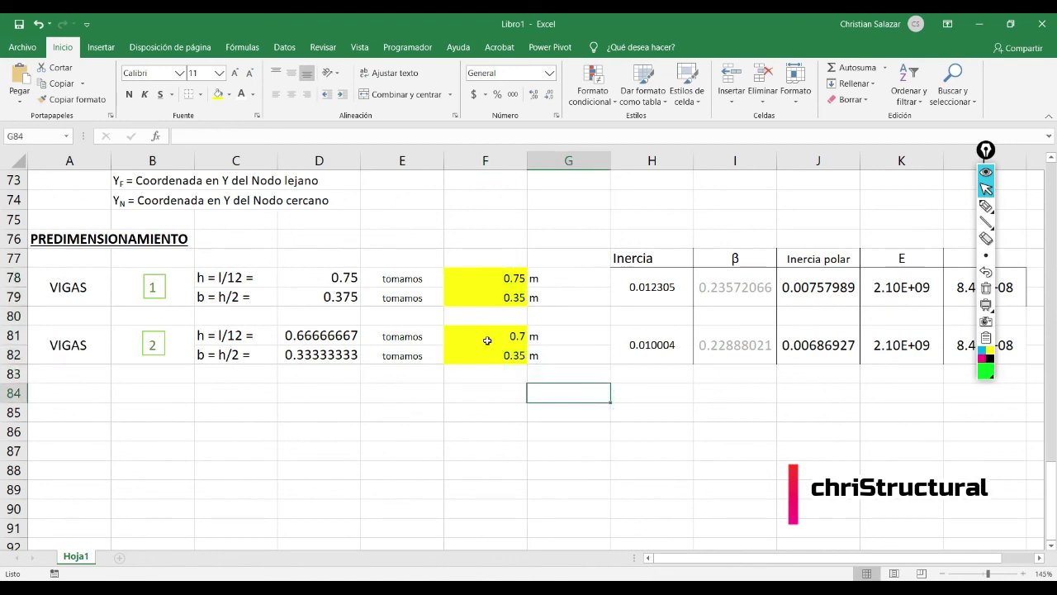
pyautogui.click(487, 340)
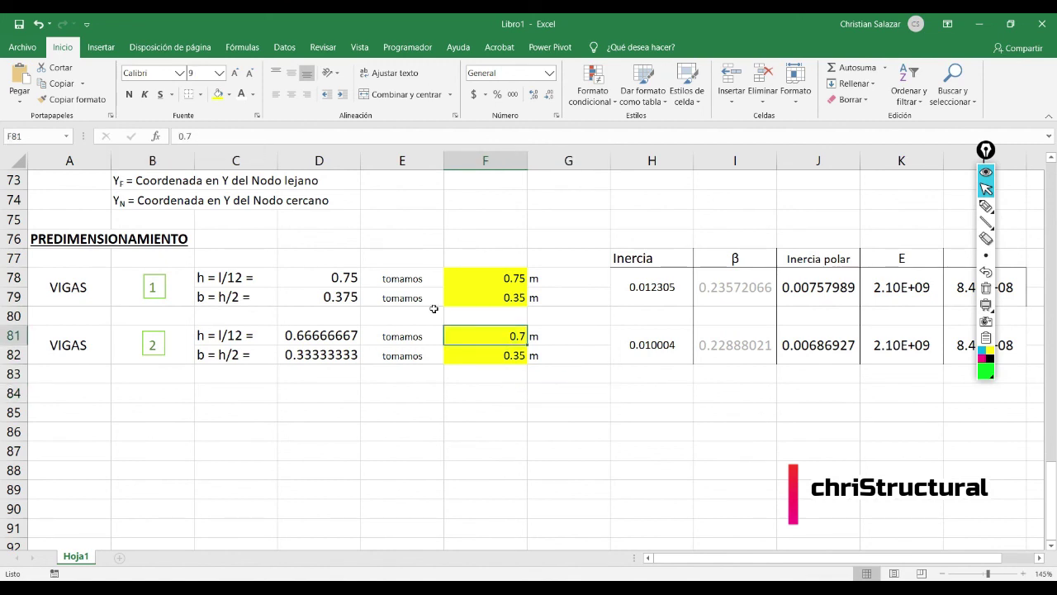
pyautogui.click(479, 385)
pyautogui.scroll(2, 479, 385)
pyautogui.click(332, 394)
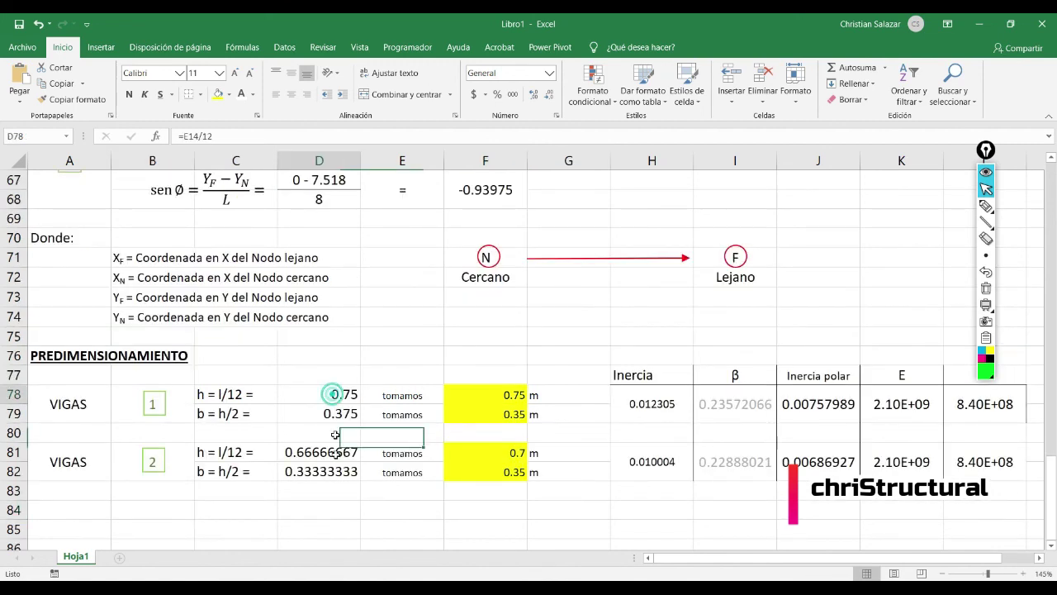
pyautogui.moveTo(334, 435); pyautogui.dragTo(337, 471)
pyautogui.click(485, 490)
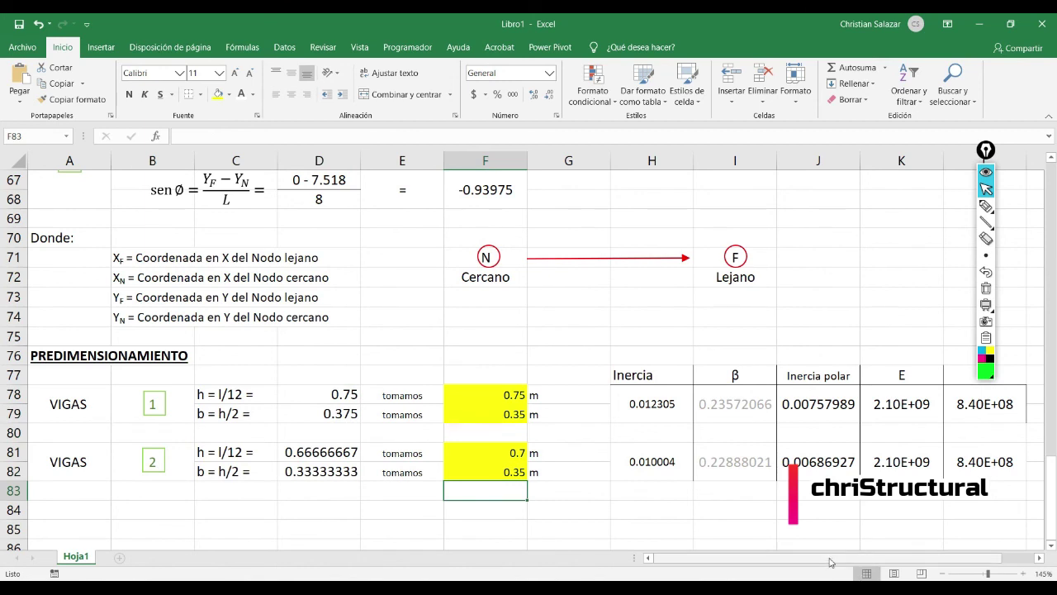
# Review the predimensioning formulas and results in C78:D82 against the adopted dimensions in F78:F82.
pyautogui.moveTo(328, 394); pyautogui.dragTo(328, 467)
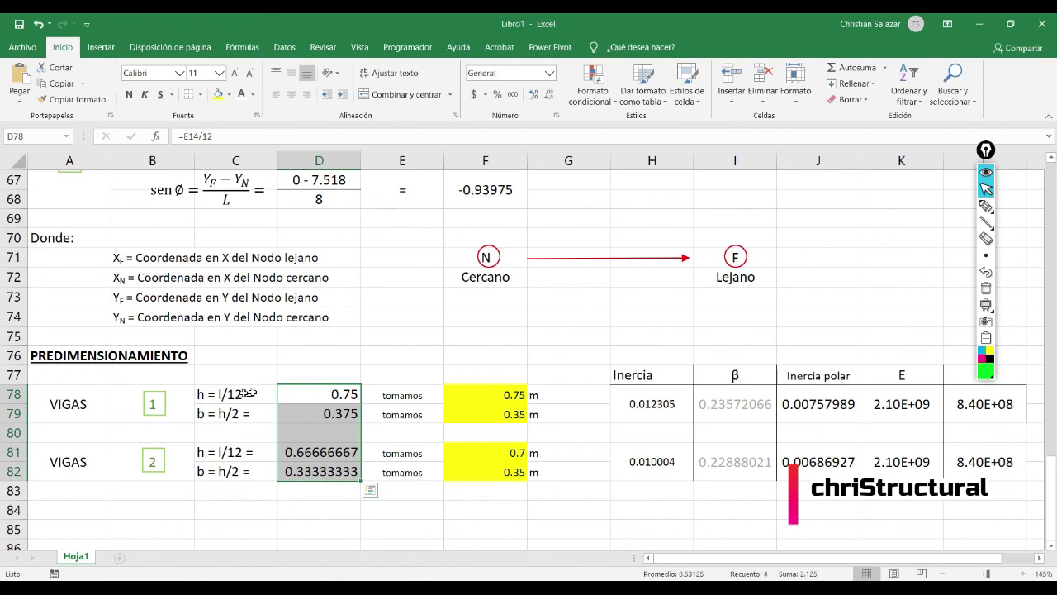
pyautogui.moveTo(248, 395); pyautogui.dragTo(351, 471)
pyautogui.click(626, 496)
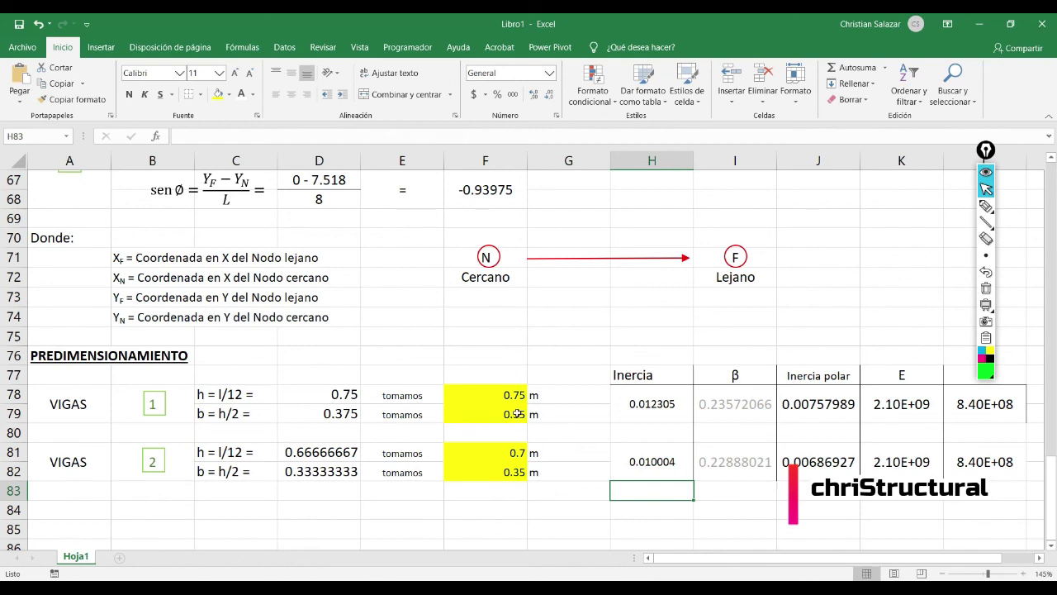
pyautogui.moveTo(500, 392); pyautogui.dragTo(510, 479)
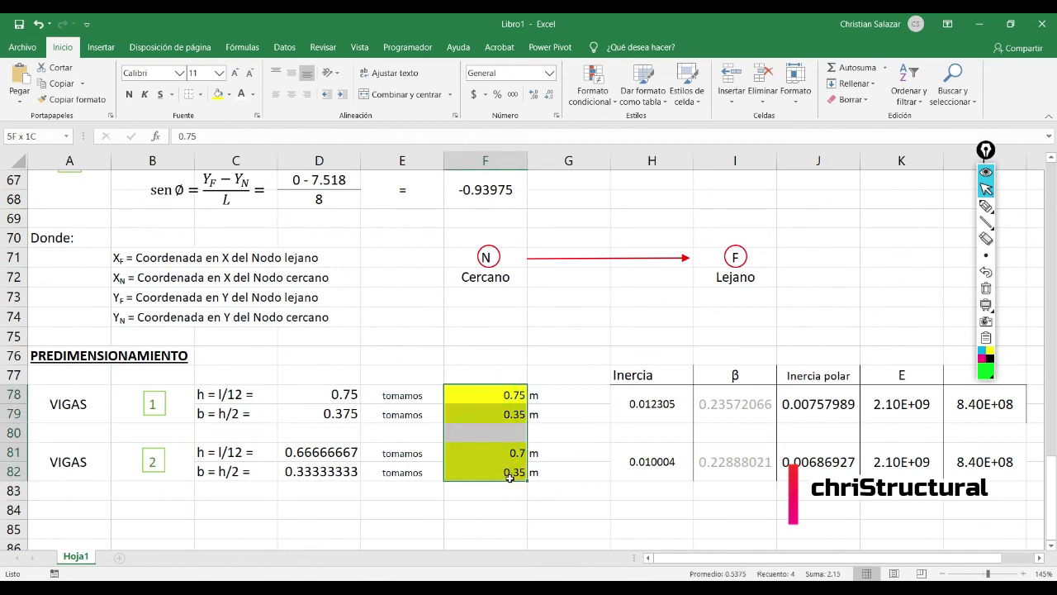
pyautogui.click(573, 498)
# Examine beam 1's inertia formula in H78 and its references to the adopted height and width in F78:F79.
pyautogui.moveTo(740, 565); pyautogui.dragTo(780, 562)
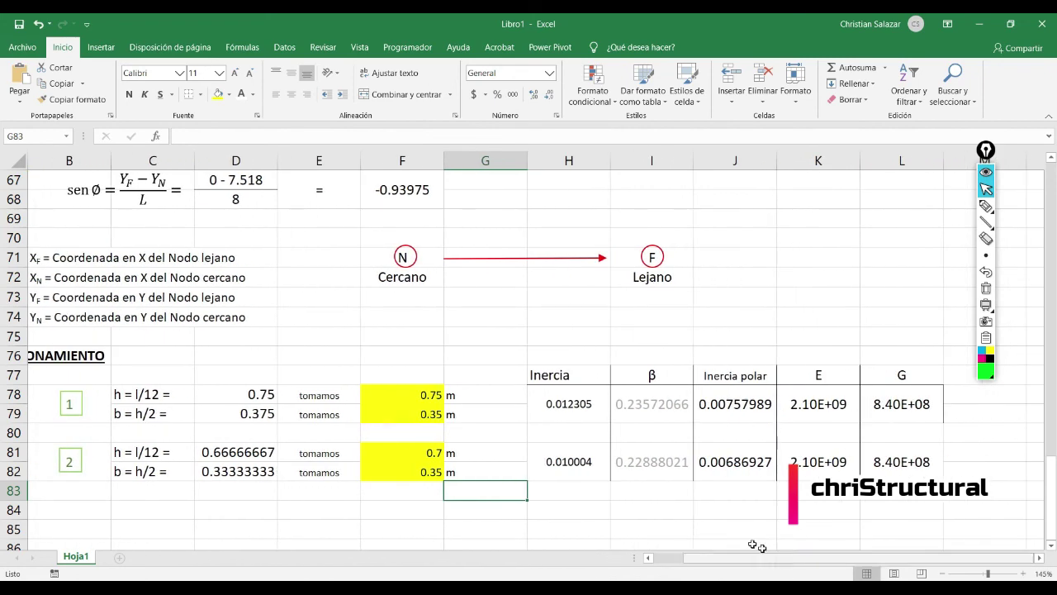
pyautogui.click(584, 368)
pyautogui.doubleClick(585, 400)
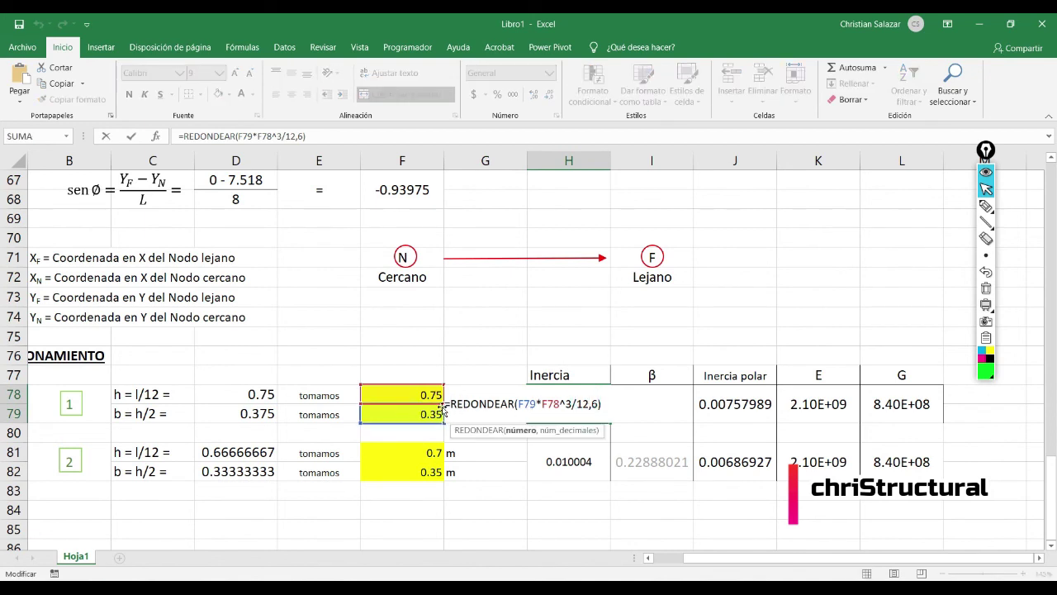
pyautogui.press('Return')
pyautogui.click(549, 395)
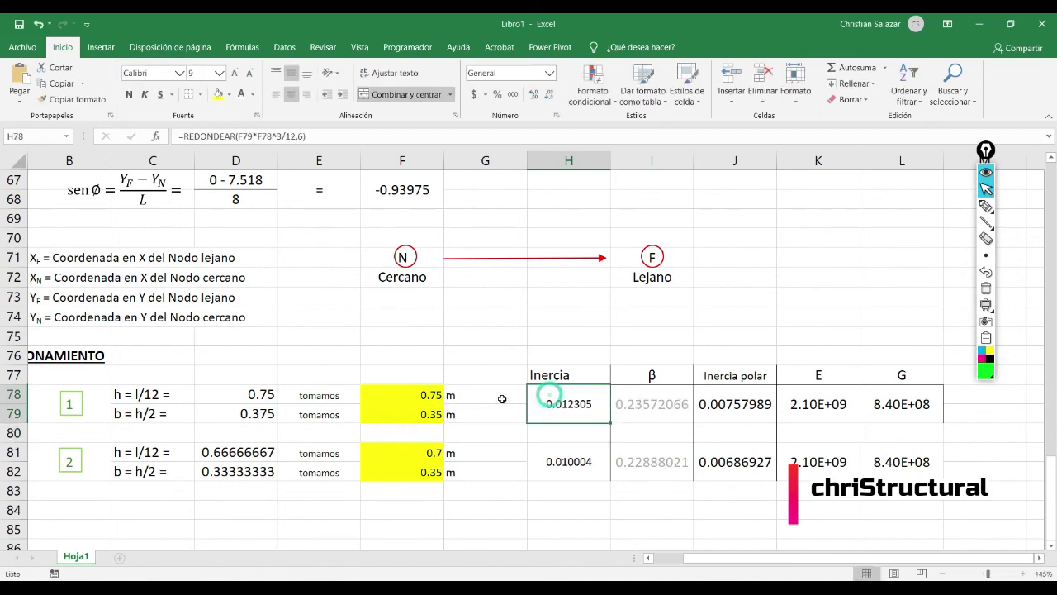
pyautogui.click(425, 395)
pyautogui.click(549, 409)
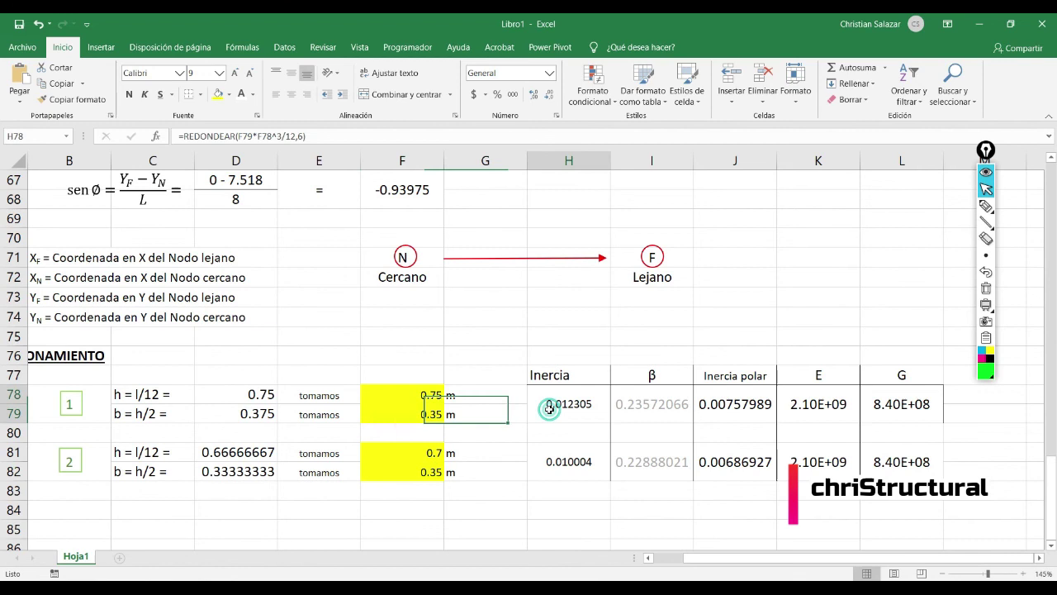
pyautogui.click(266, 135)
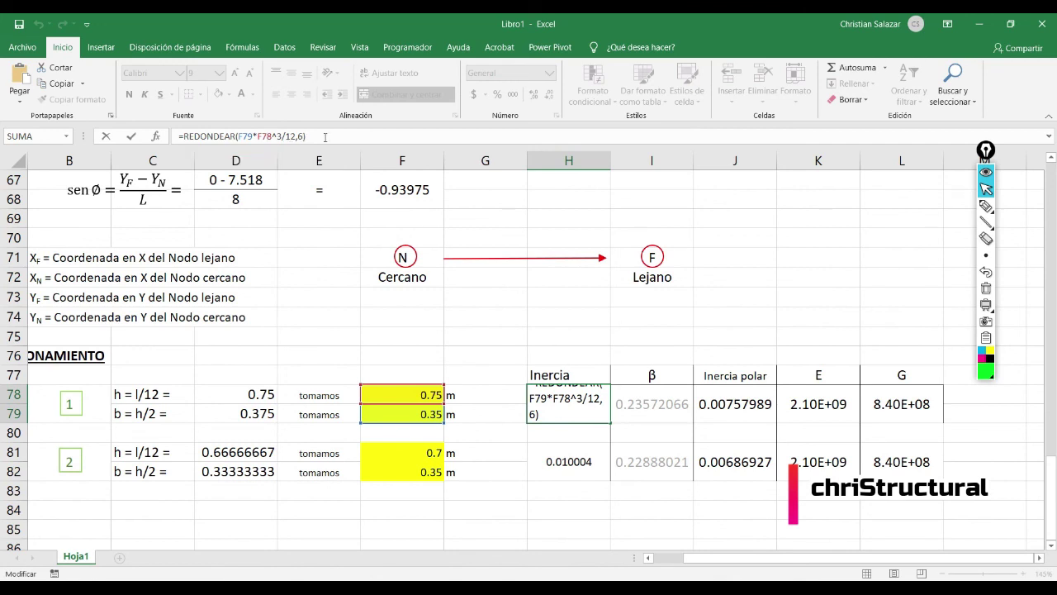
pyautogui.press('Return')
# Check beam 2's inertia formula in H81 against its adopted dimensions in F81:F82.
pyautogui.press('Down')
pyautogui.press('Down')
pyautogui.press('Up')
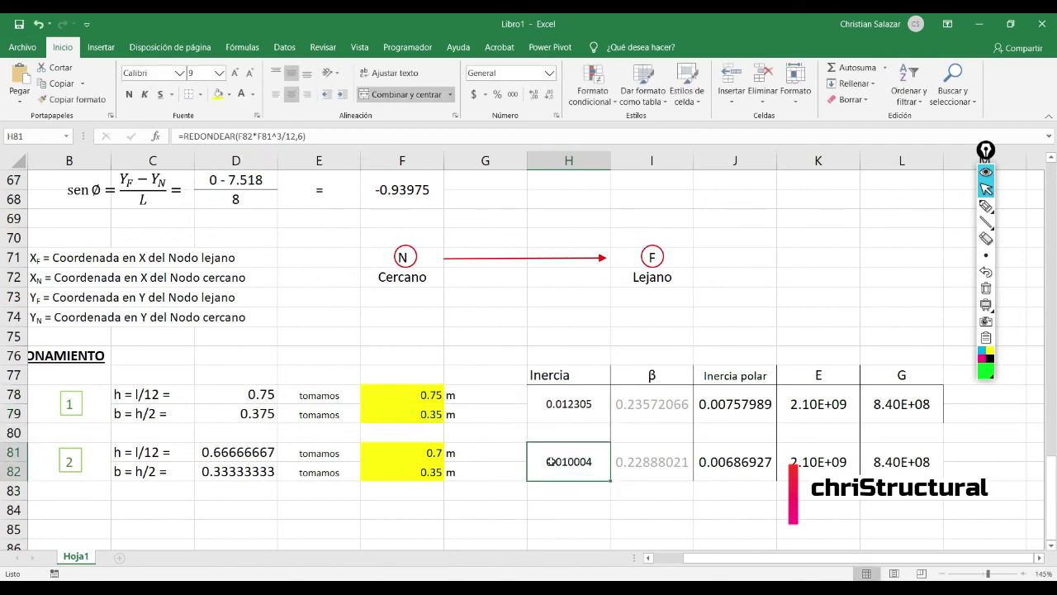
pyautogui.click(256, 137)
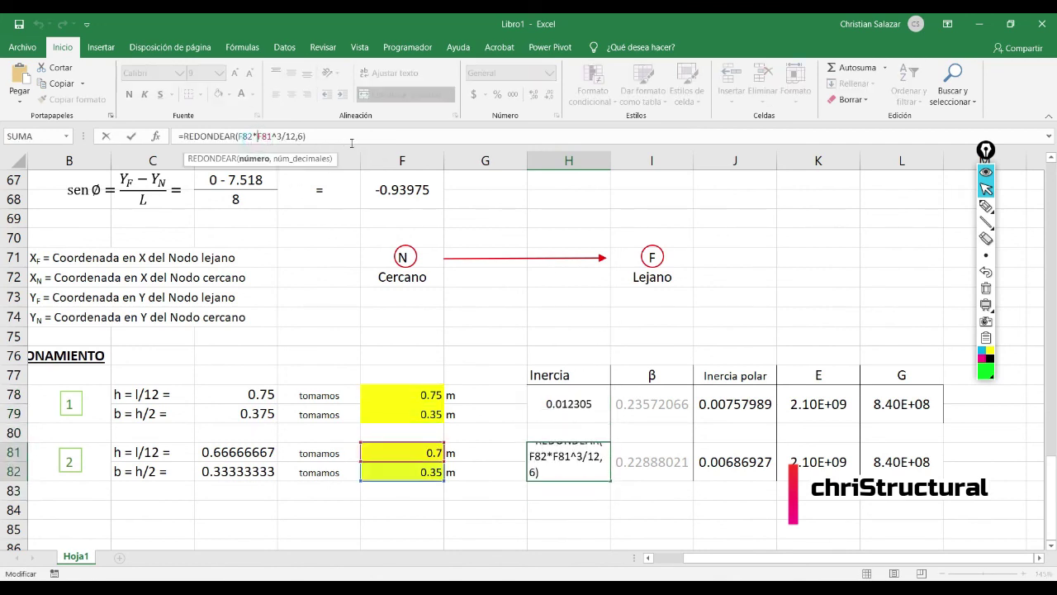
pyautogui.press('Return')
# Review beam 1's β formula in I78 and look around the sheet for the written section property equations.
pyautogui.press('Right')
pyautogui.press('Up')
pyautogui.press('Up')
pyautogui.press('Up')
pyautogui.press('Up')
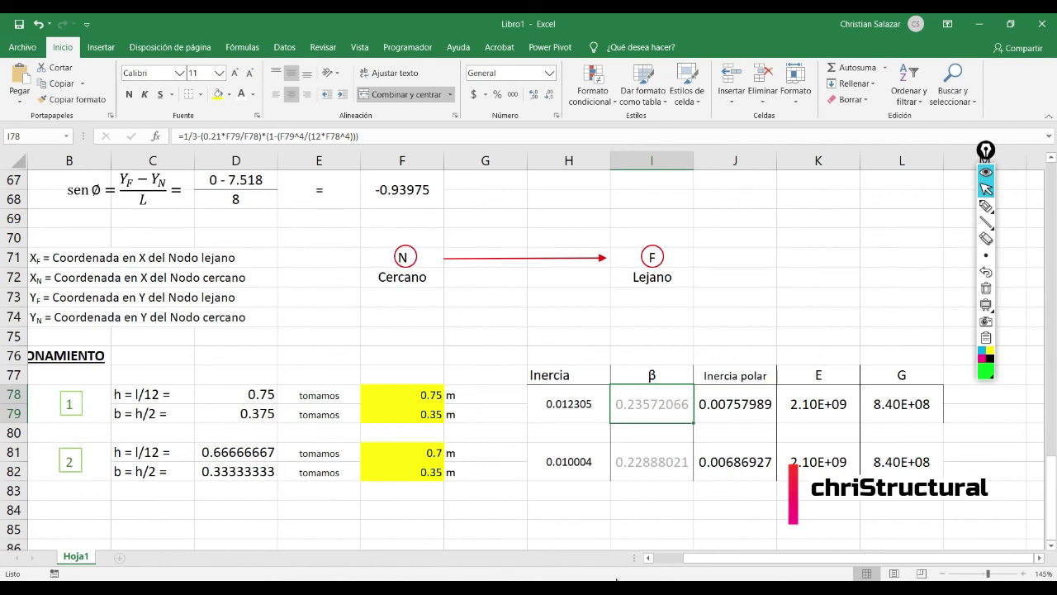
pyautogui.moveTo(702, 559); pyautogui.dragTo(674, 559)
pyautogui.scroll(-3, 593, 467)
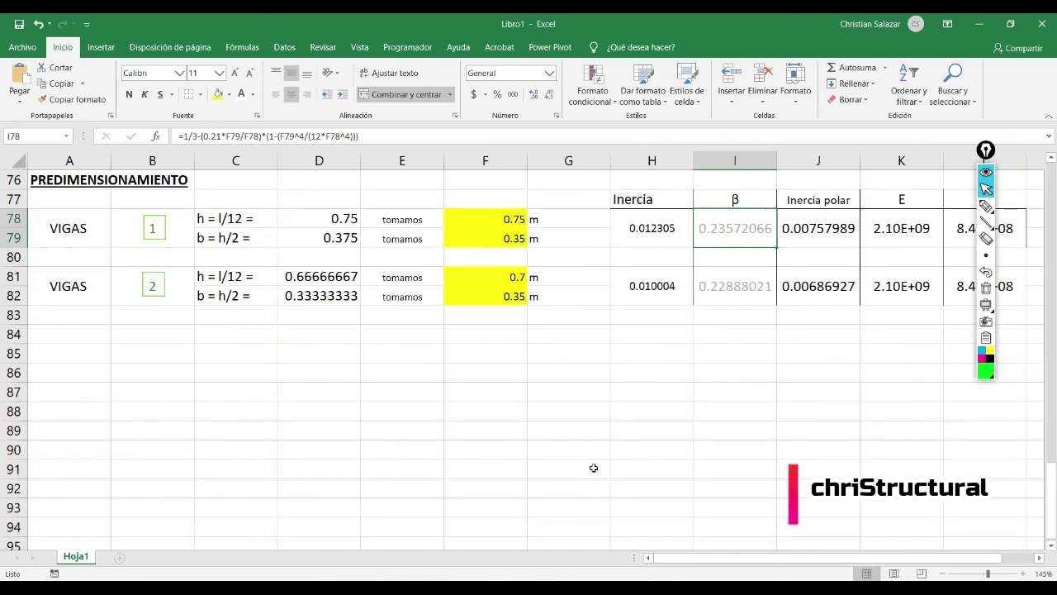
pyautogui.scroll(12, 593, 468)
pyautogui.scroll(-7, 593, 464)
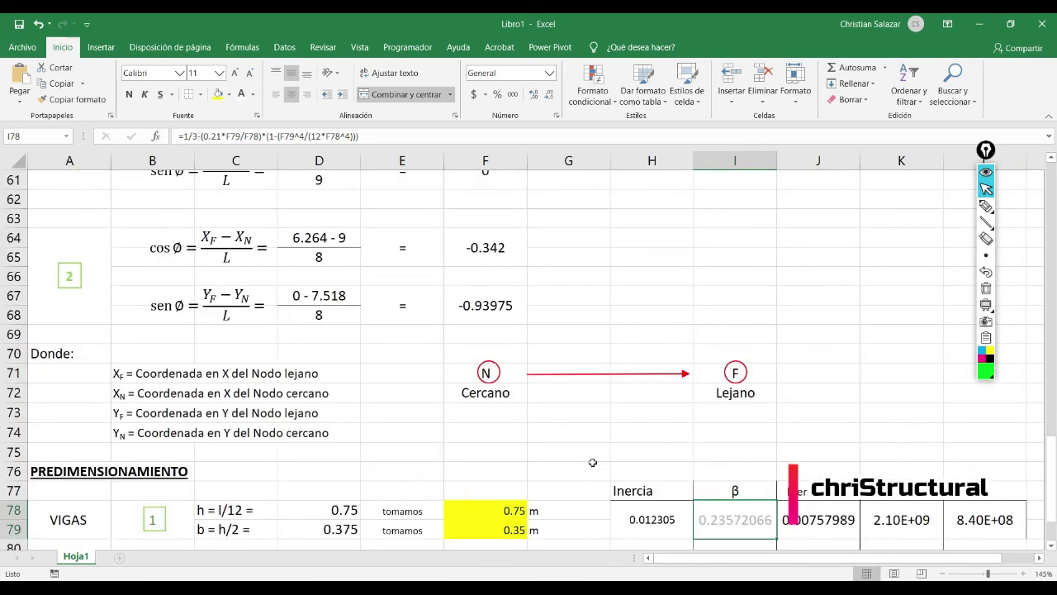
pyautogui.scroll(-7, 593, 462)
pyautogui.scroll(3, 593, 463)
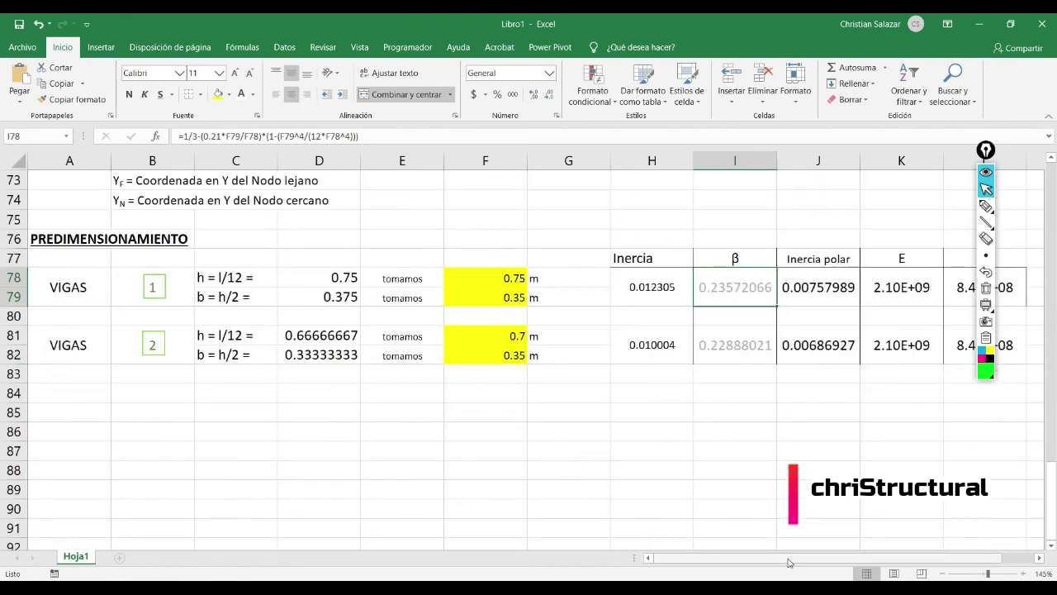
pyautogui.moveTo(795, 558); pyautogui.dragTo(823, 559)
pyautogui.scroll(2, 802, 492)
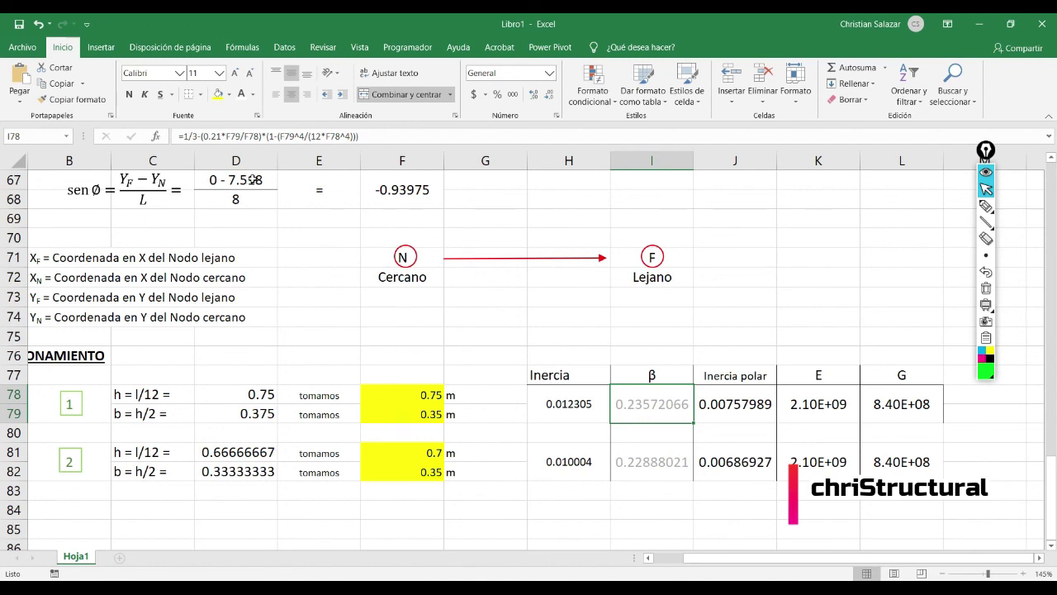
pyautogui.scroll(-2, 598, 450)
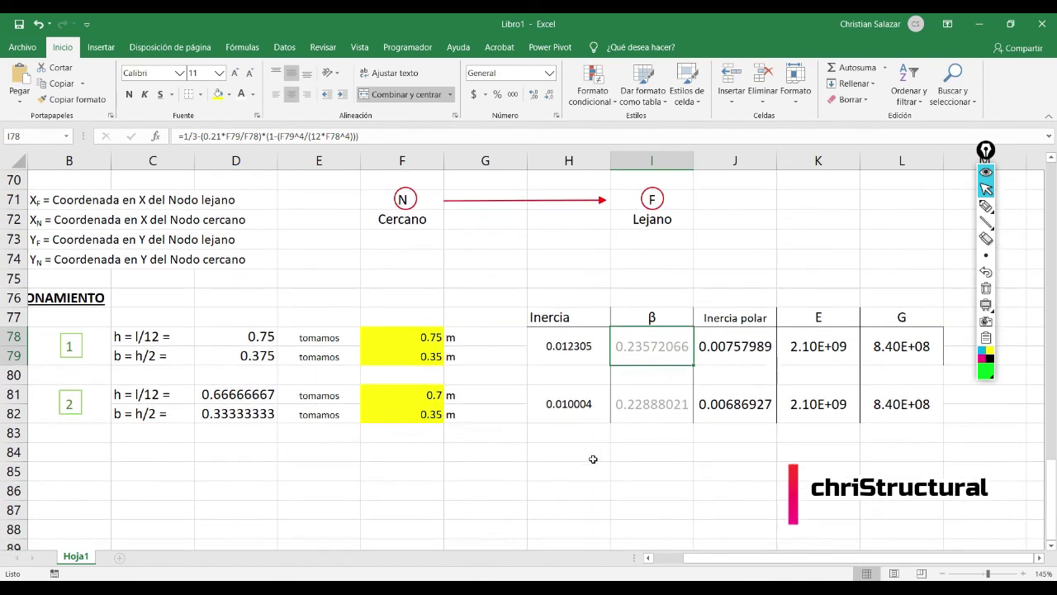
pyautogui.scroll(3, 597, 454)
pyautogui.scroll(-1, 593, 460)
pyautogui.scroll(-1, 593, 459)
# Switch to the File Explorer window showing Ejercicio 1 and go to the practicas resueltas folder.
pyautogui.click(206, 552)
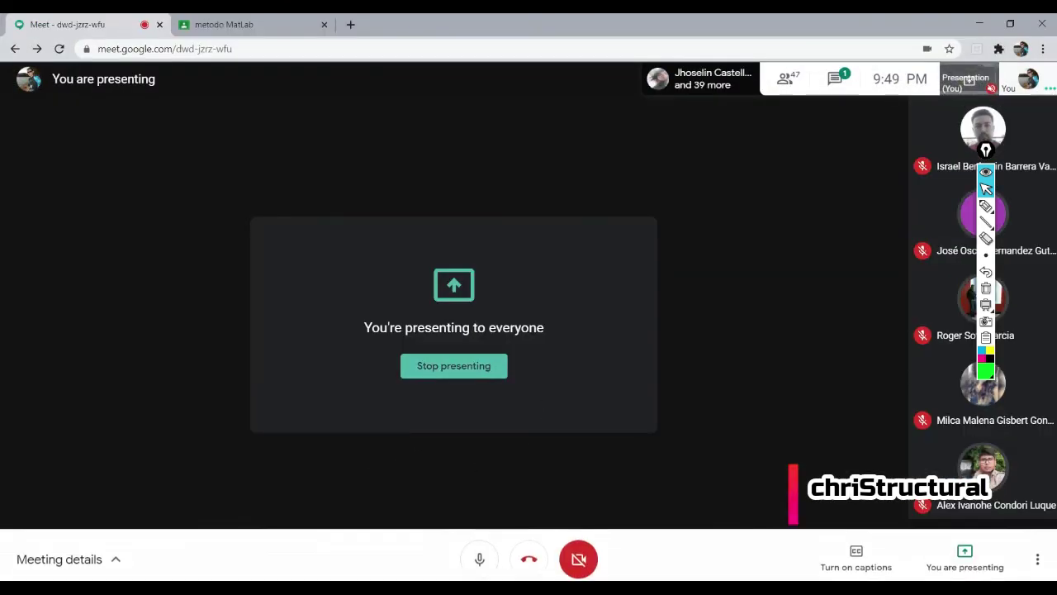
pyautogui.moveTo(299, 588)
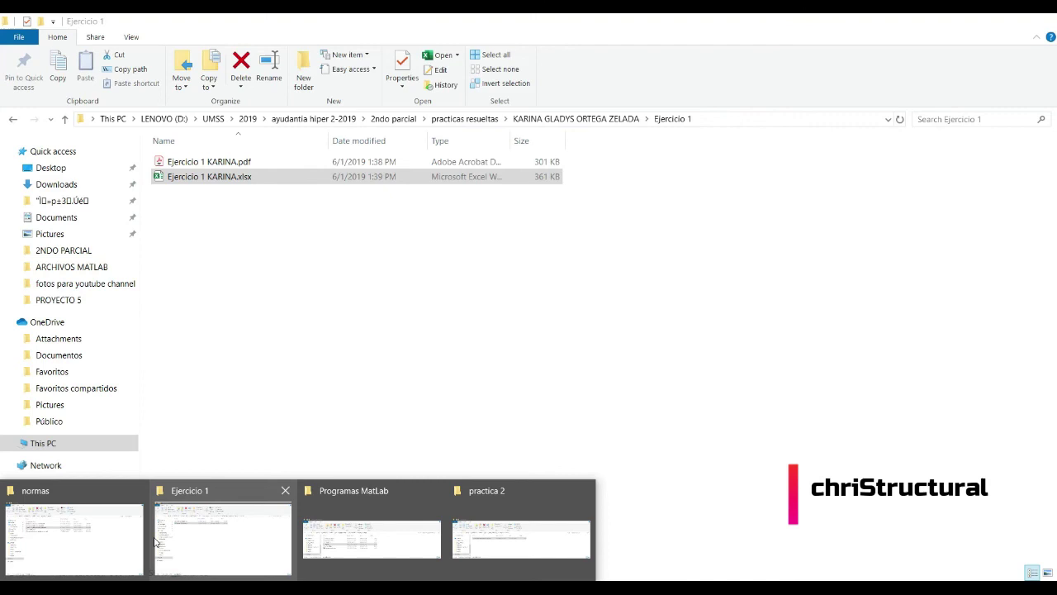
pyautogui.click(248, 539)
pyautogui.click(489, 120)
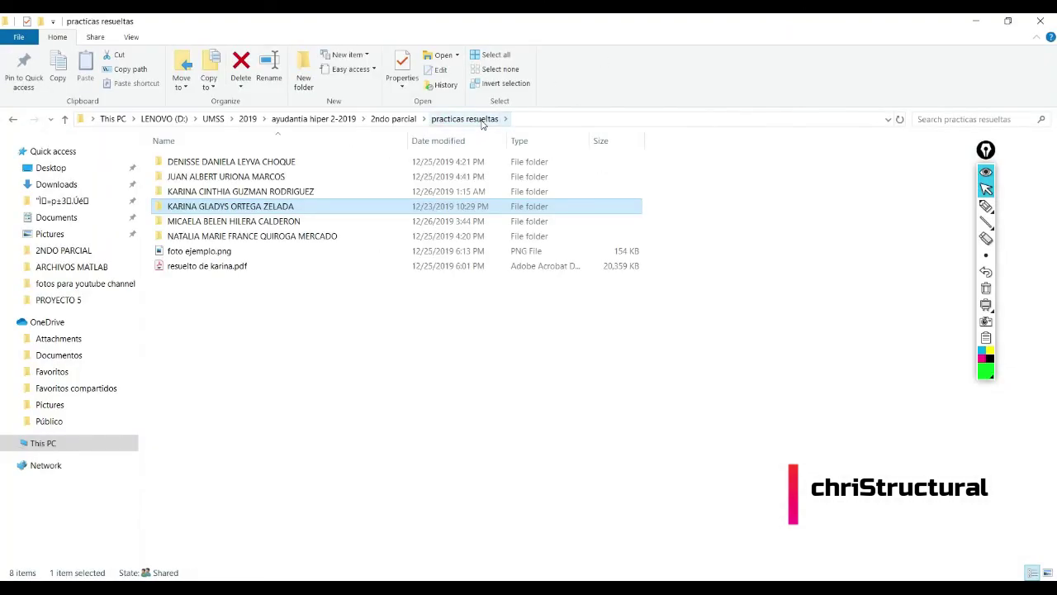
# Open the exercise PDF in the Ejercicio 2 folder of the selected student's solved practices.
pyautogui.press('Return')
pyautogui.press('Down')
pyautogui.press('Down')
pyautogui.press('Return')
pyautogui.press('Down')
pyautogui.press('Down')
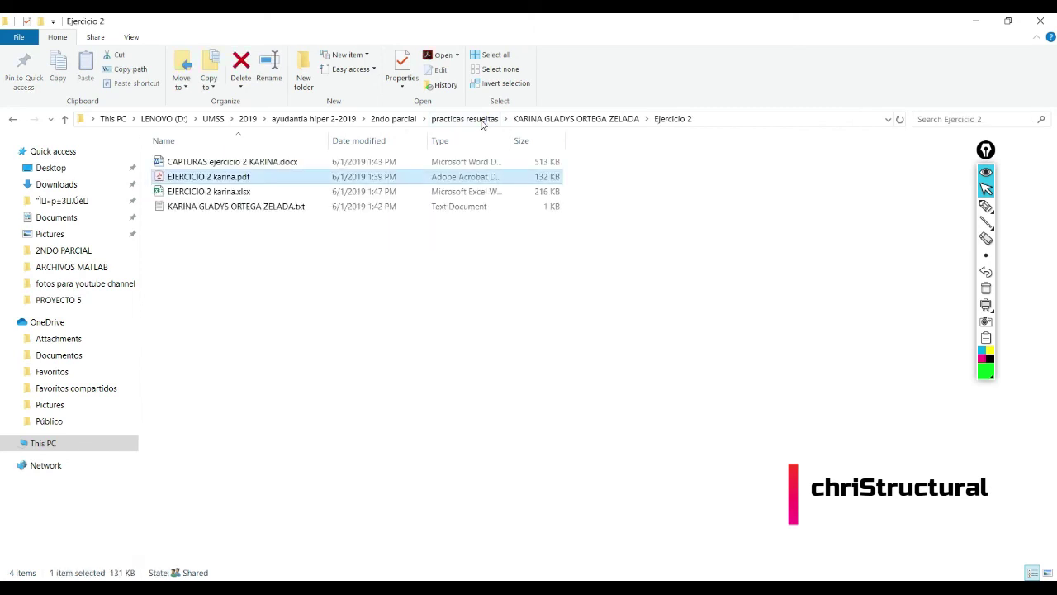
pyautogui.press('Down')
pyautogui.press('Up')
pyautogui.press('Return')
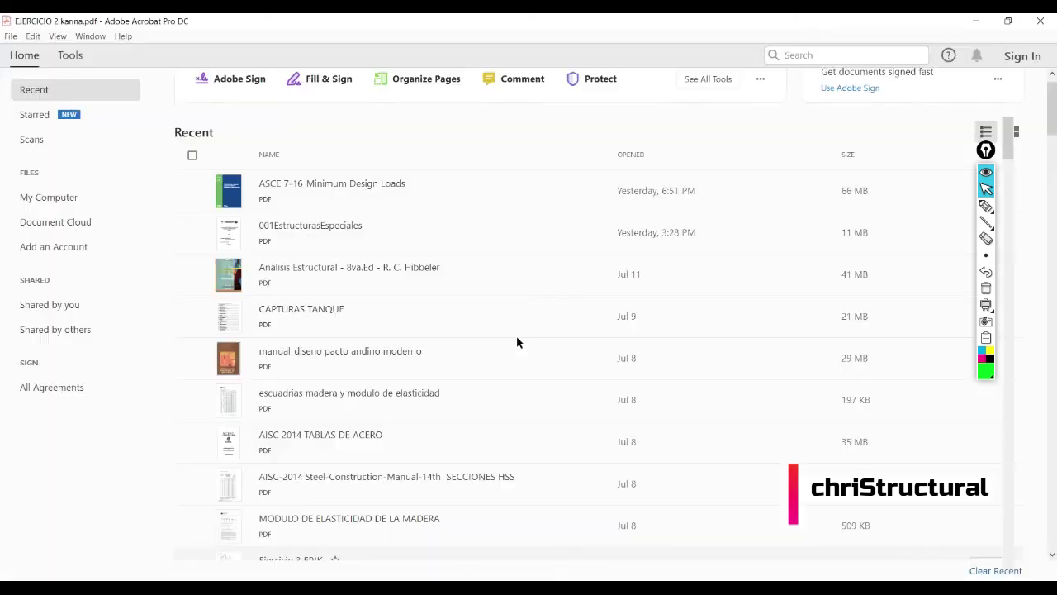
# Skim the Ejercicio 2 PDF for the section property equations, close it and return to its folder.
pyautogui.scroll(-3, 545, 400)
pyautogui.scroll(-5, 547, 401)
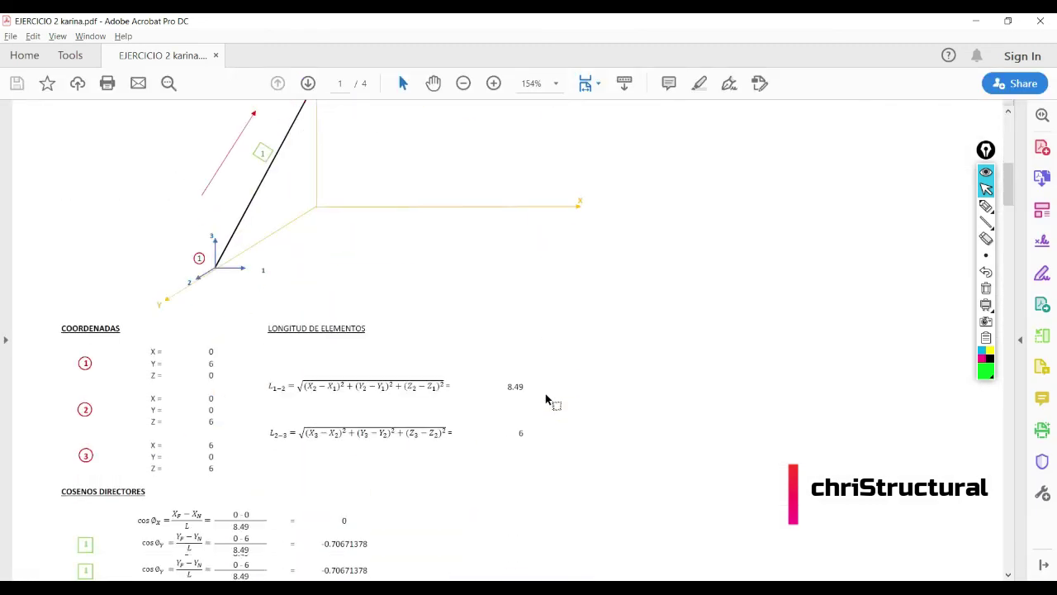
pyautogui.click(217, 55)
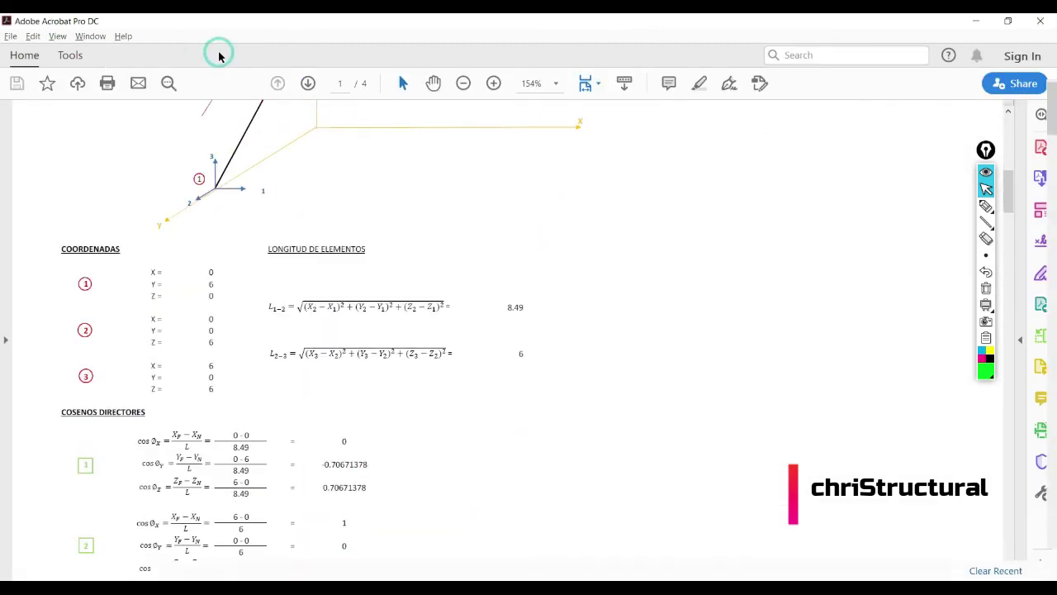
pyautogui.hotkey('alt', 'Tab')
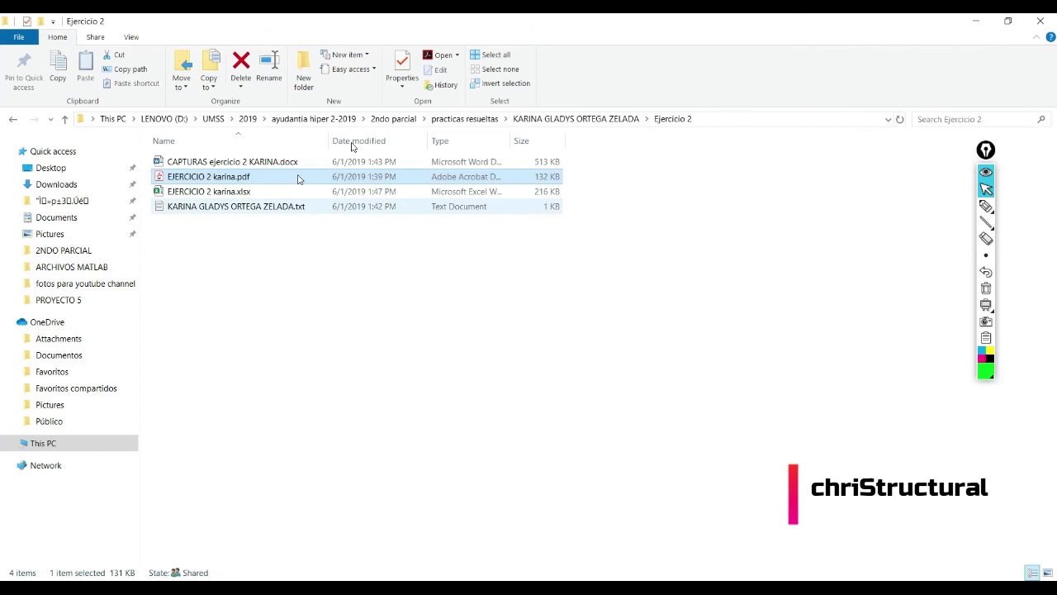
# Open the exercise PDF in the student's Ejercicio 4 folder, skim its first page and close it.
pyautogui.click(561, 120)
pyautogui.press('Down')
pyautogui.press('Down')
pyautogui.press('Return')
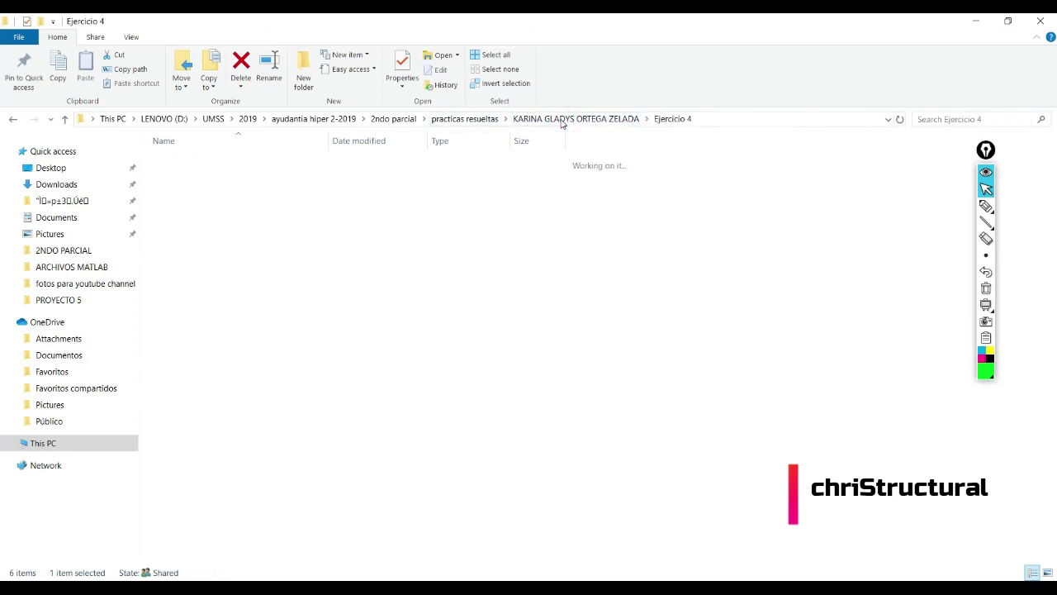
pyautogui.press('Down')
pyautogui.press('Down')
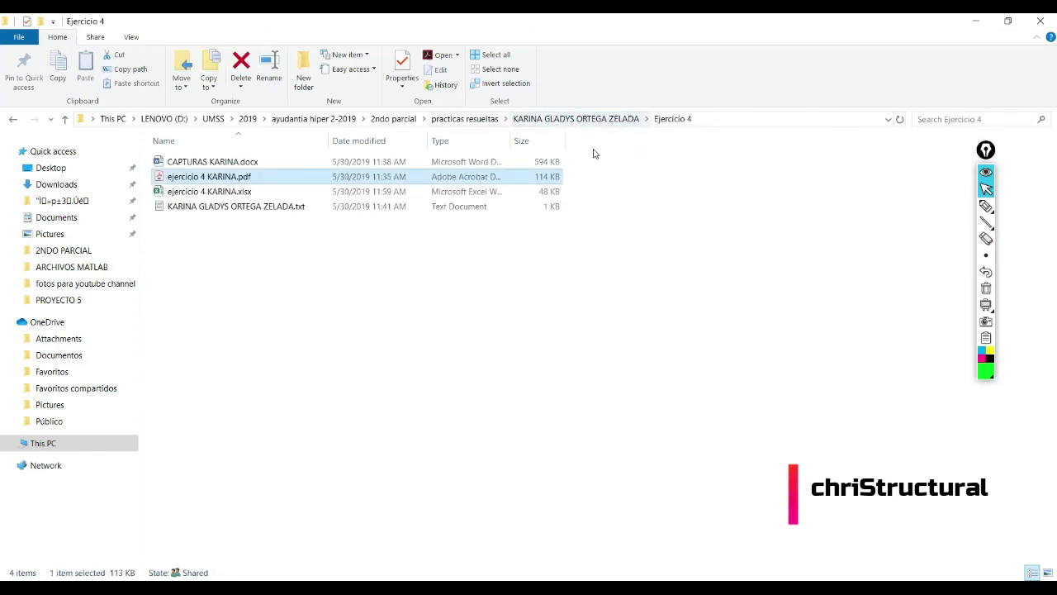
pyautogui.press('Return')
pyautogui.scroll(-3, 497, 385)
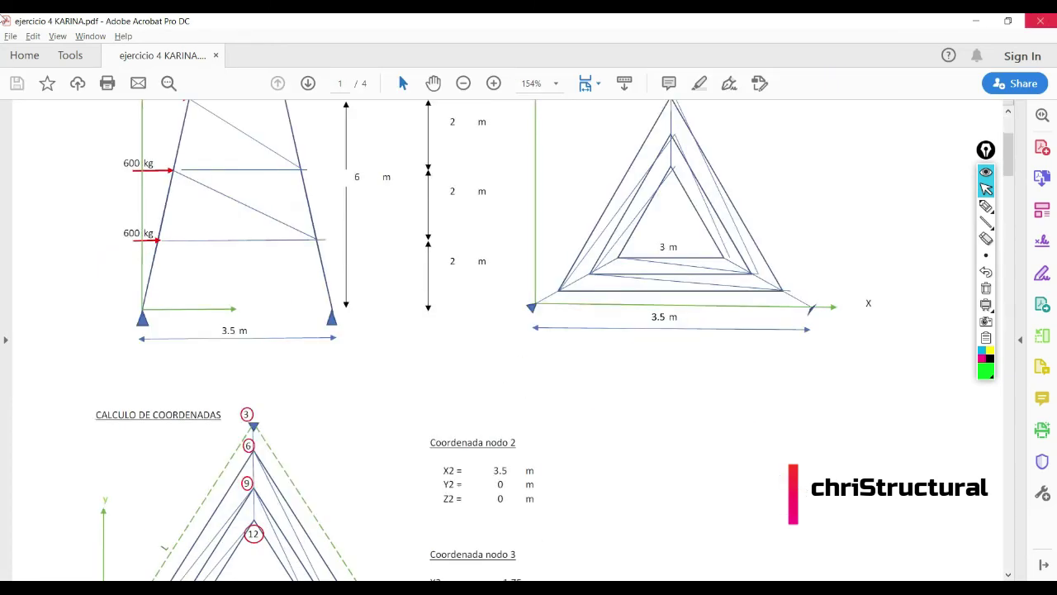
pyautogui.click(217, 56)
pyautogui.hotkey('ctrl', 'q')
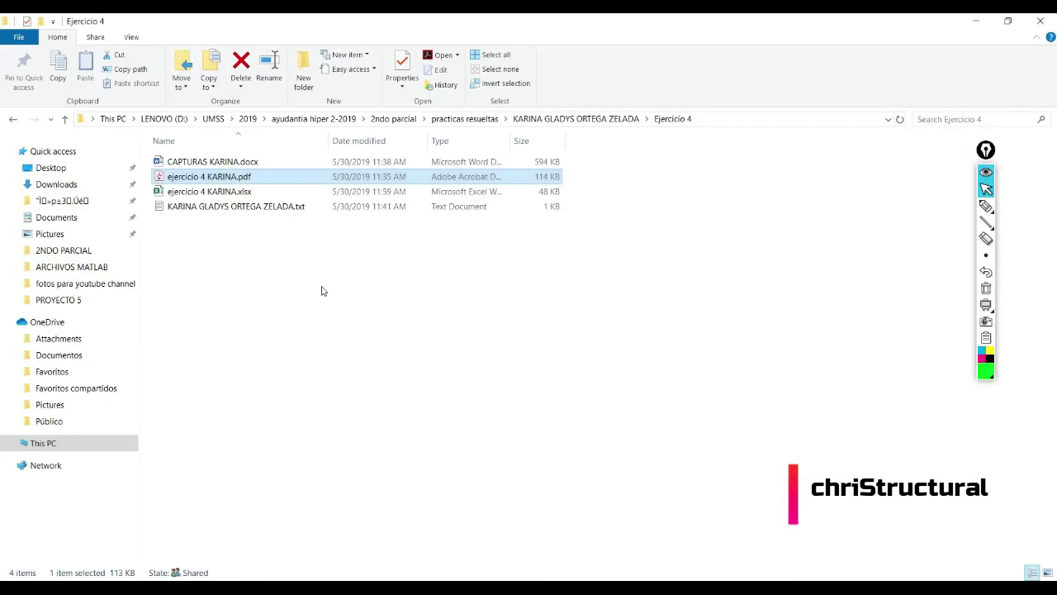
# Return to the student's folder through practicas resueltas, look into ejercicio 5 and open the Ejercicio 6 folder.
pyautogui.click(493, 120)
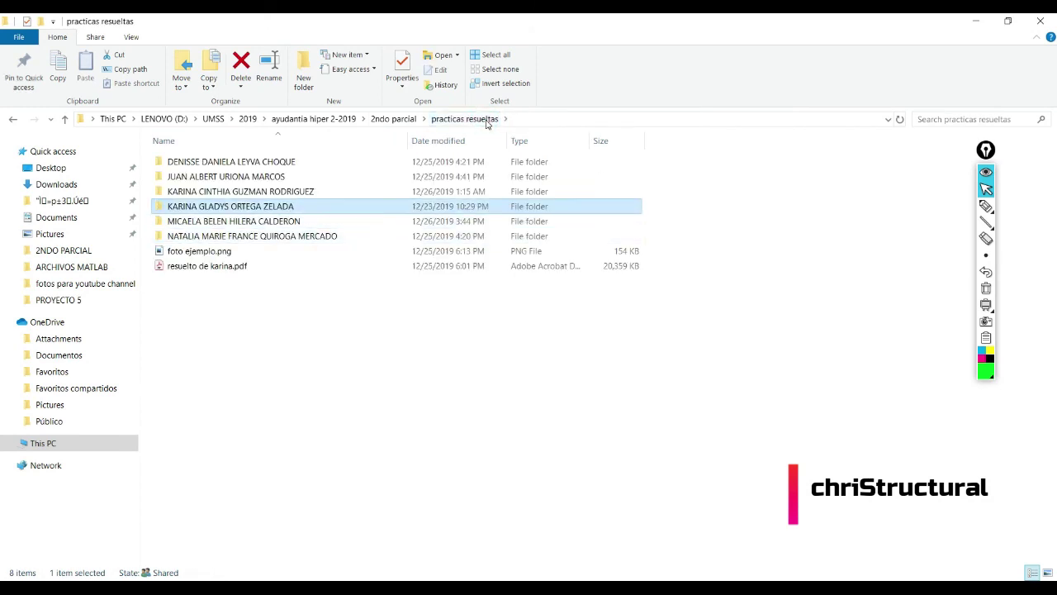
pyautogui.press('Up')
pyautogui.press('Down')
pyautogui.press('Return')
pyautogui.press('Down')
pyautogui.press('Down')
pyautogui.press('Down')
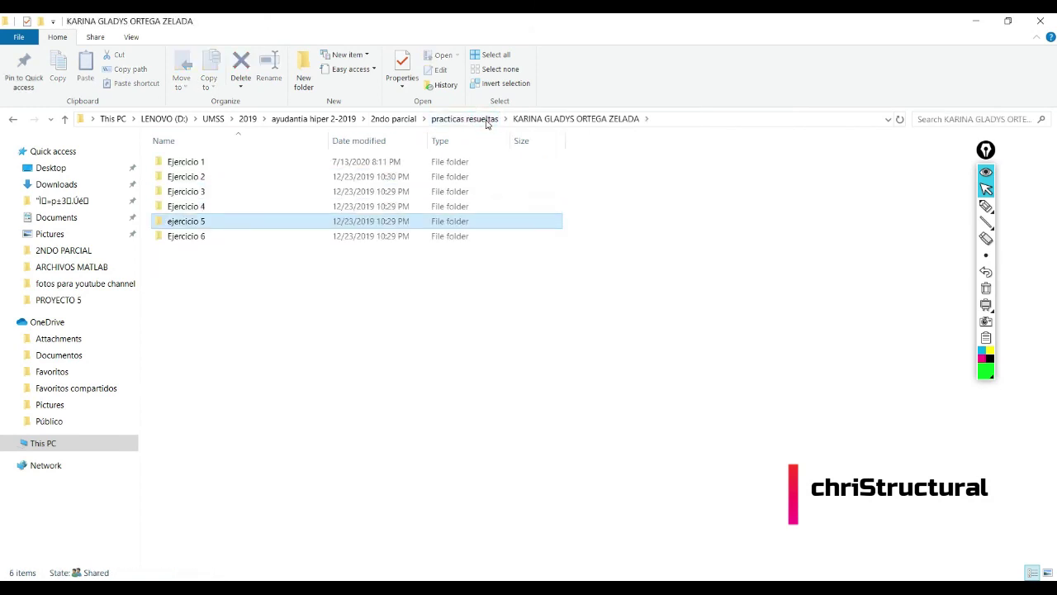
pyautogui.press('Return')
pyautogui.press('BackSpace')
pyautogui.press('Down')
pyautogui.press('Return')
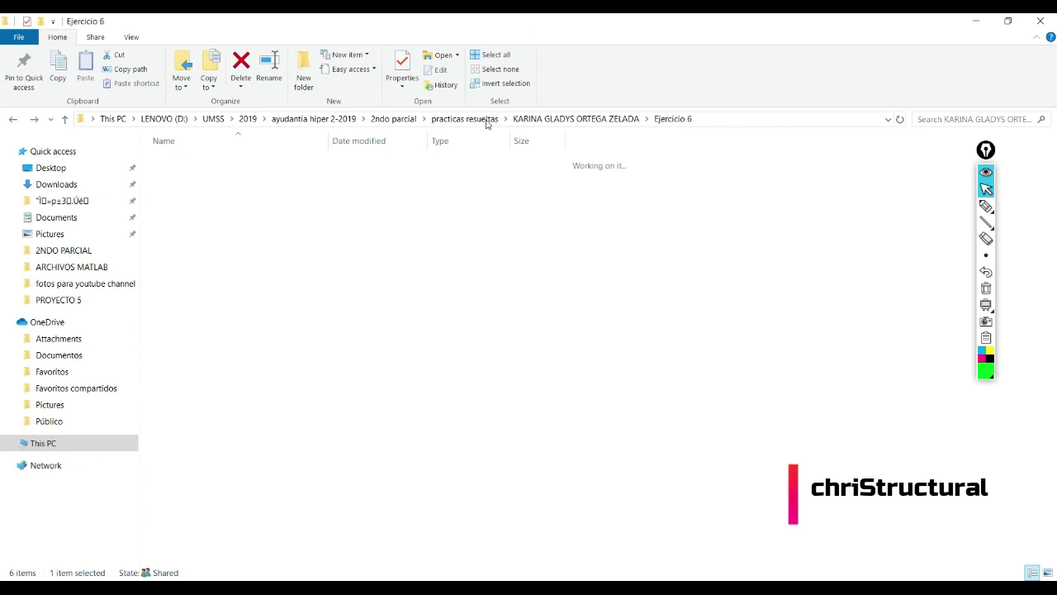
# Find the ejercicio 6 workbook among the Ejercicio 6 files and open it in Excel.
pyautogui.press('Down')
pyautogui.press('Down')
pyautogui.press('Down')
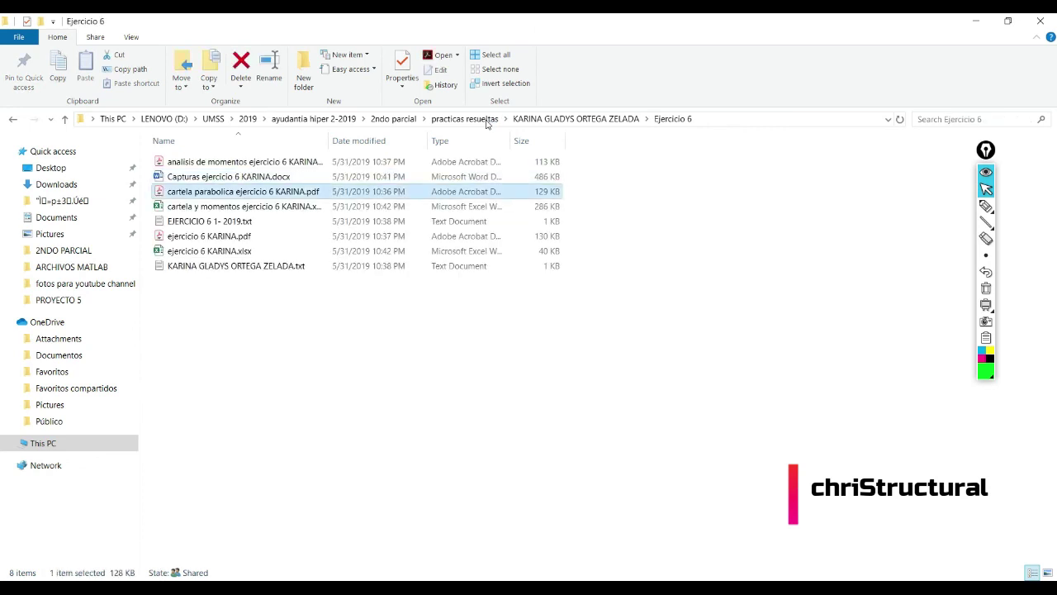
pyautogui.press('Down')
pyautogui.press('Down')
pyautogui.press('Up')
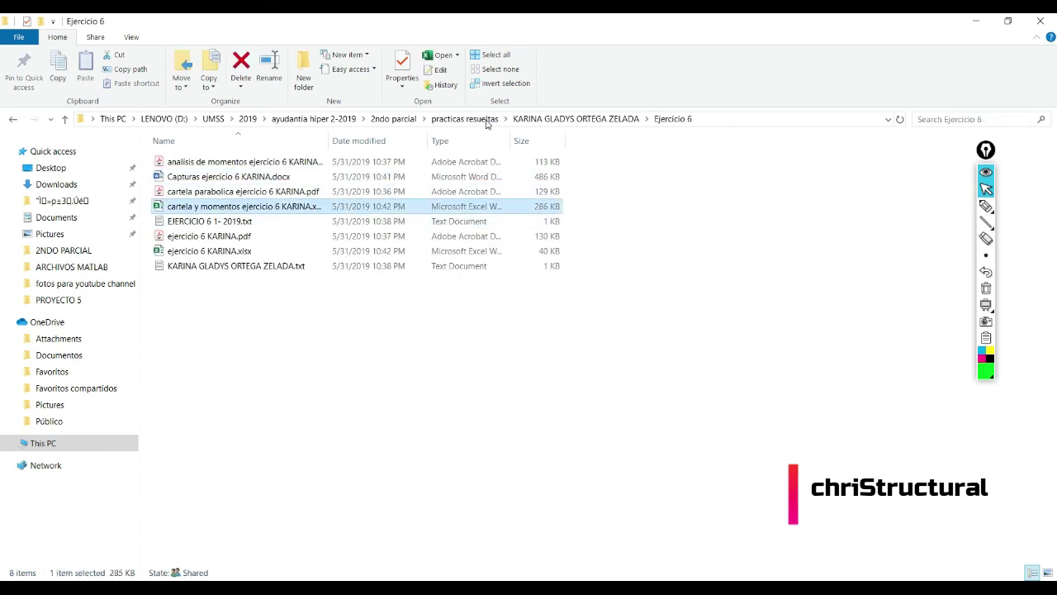
pyautogui.press('Down')
pyautogui.press('Down')
pyautogui.press('Down')
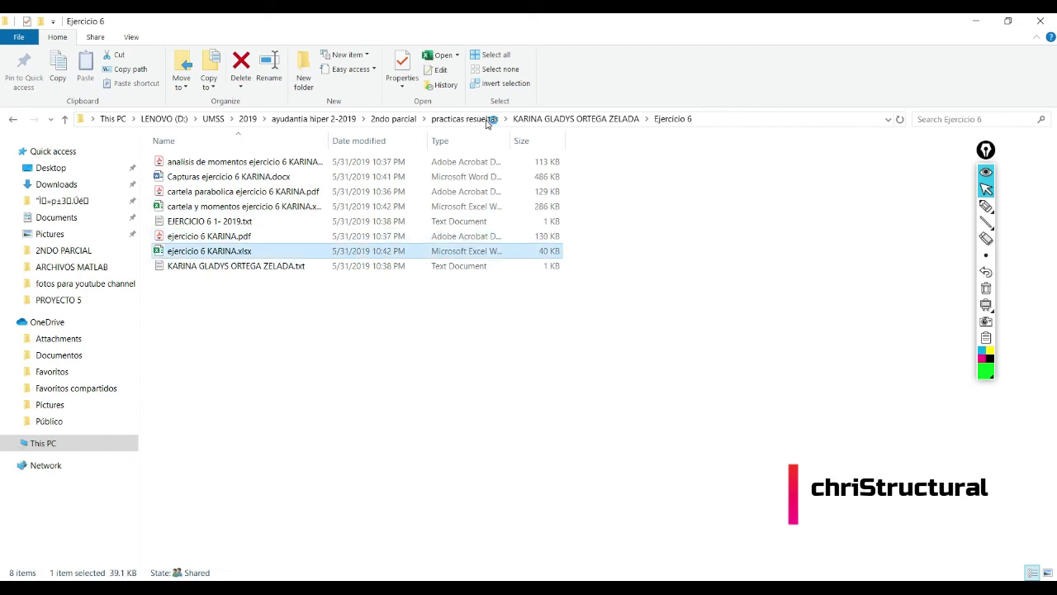
pyautogui.press('Return')
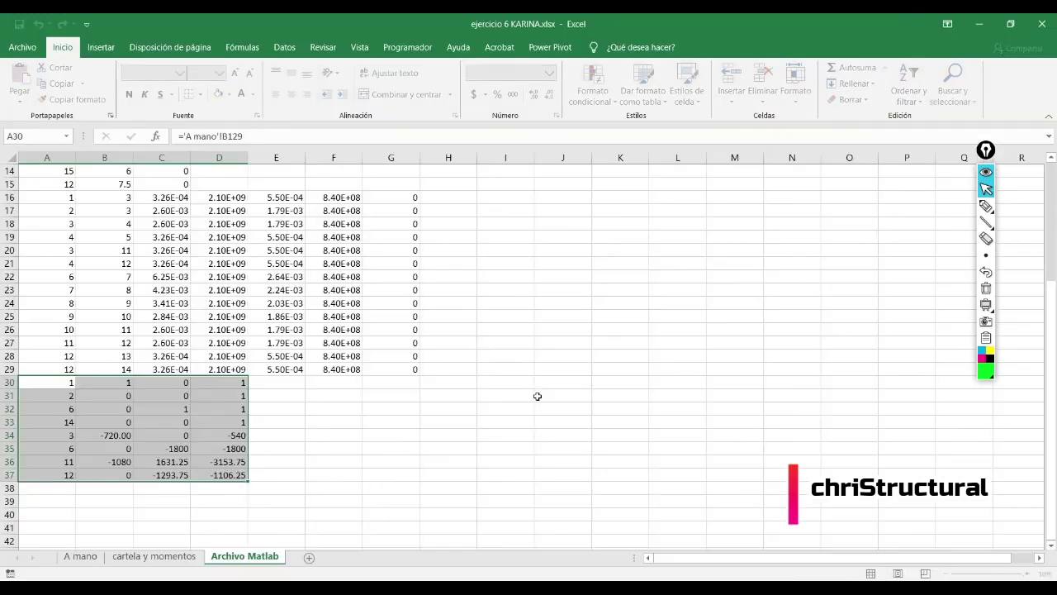
# Locate the β, J and G equations above the PREDIMENSIONAMIENTO table on the A mano sheet.
pyautogui.click(80, 556)
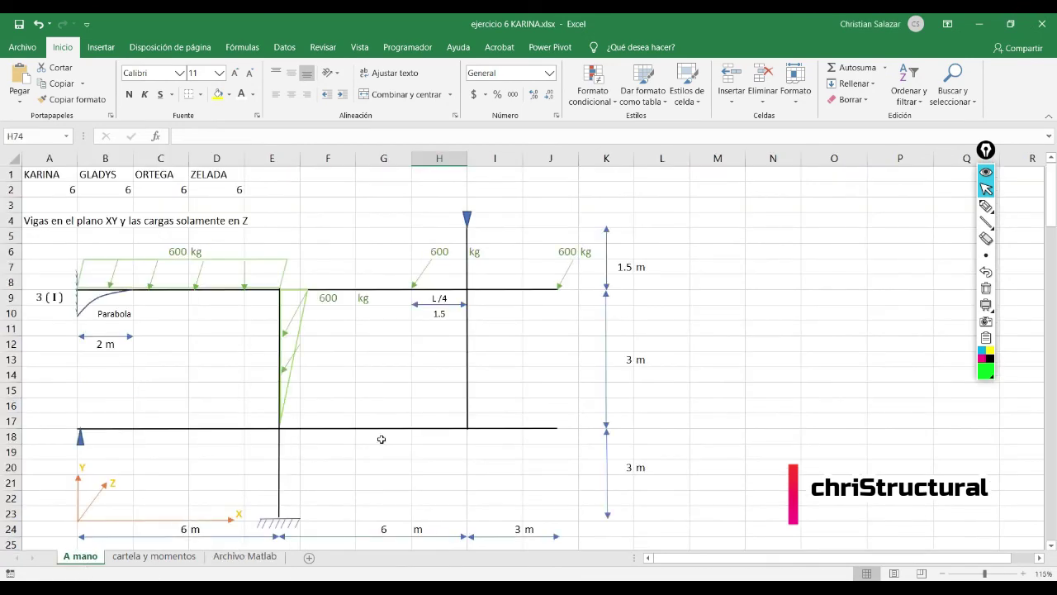
pyautogui.scroll(-7, 382, 439)
pyautogui.scroll(-9, 382, 439)
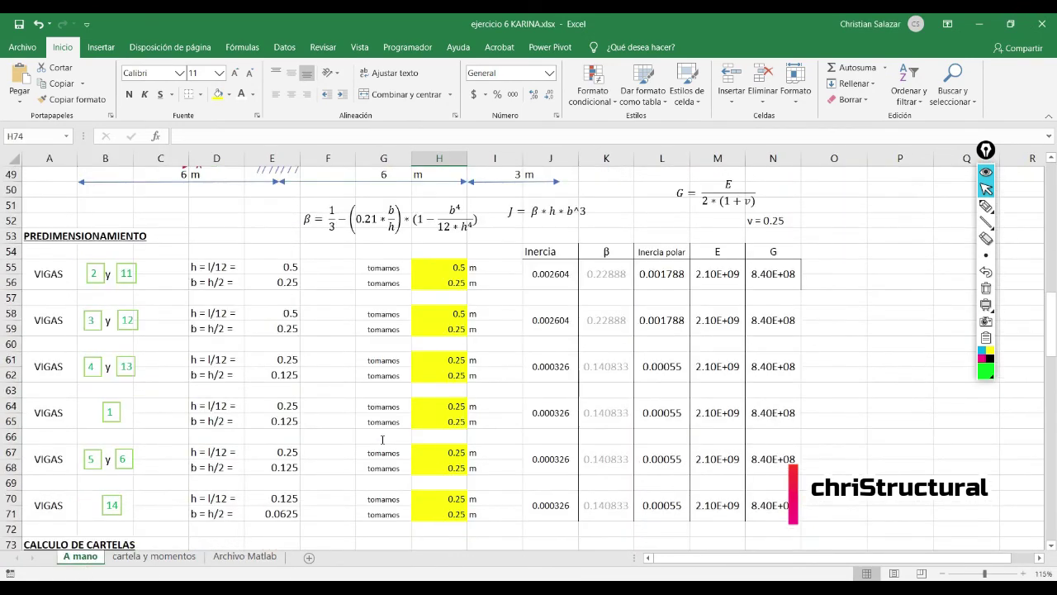
pyautogui.scroll(2, 550, 321)
# Try to copy the β, J and G equations together with the v = 0.25 cell.
pyautogui.click(543, 310)
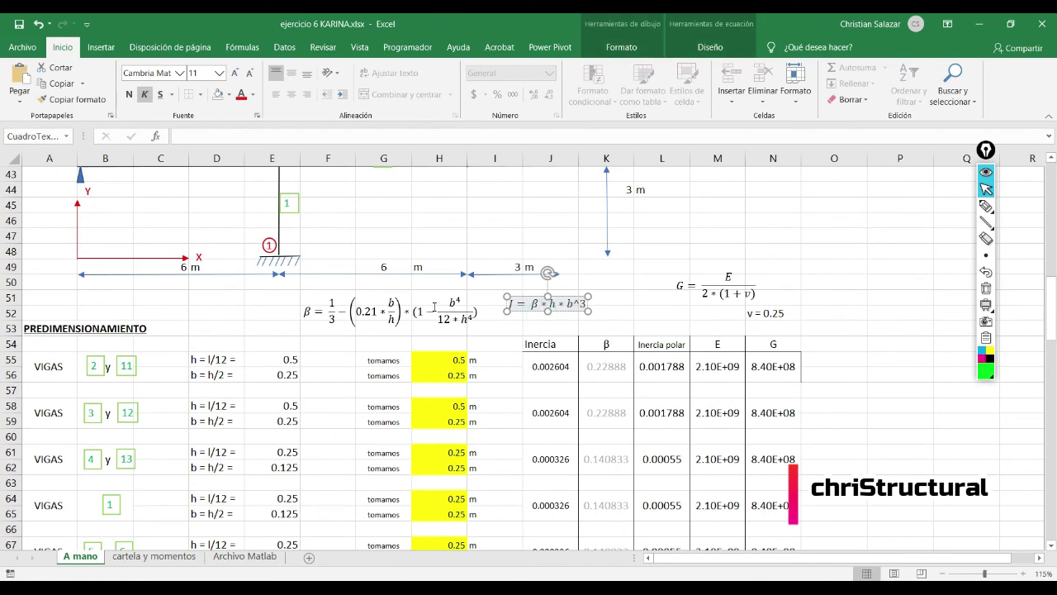
pyautogui.click(437, 297)
pyautogui.click(428, 295)
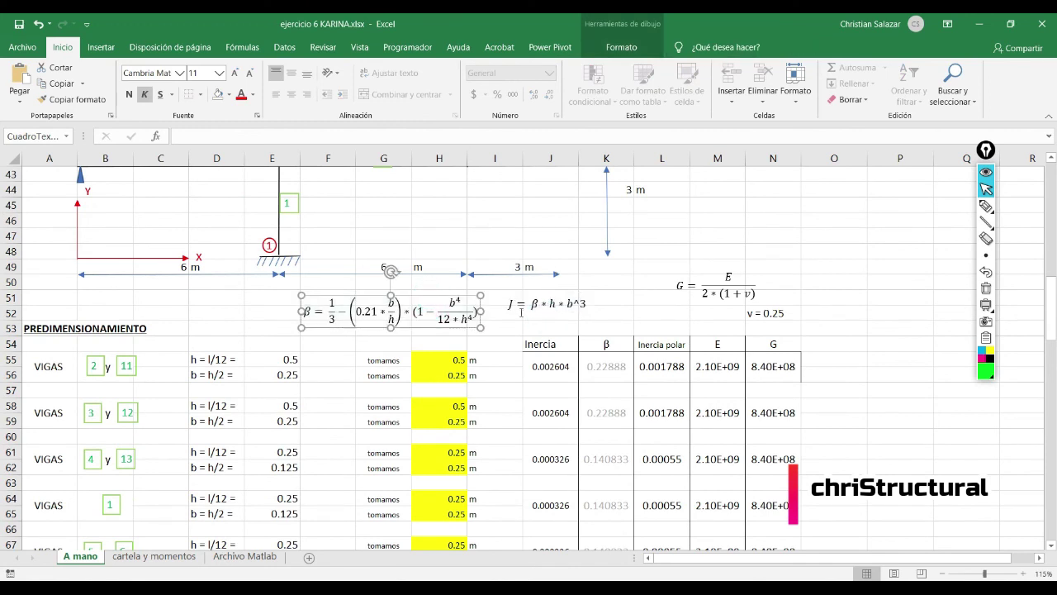
pyautogui.keyDown('ctrl'); pyautogui.click(523, 305); pyautogui.keyUp('ctrl')
pyautogui.keyDown('ctrl'); pyautogui.click(687, 284); pyautogui.keyUp('ctrl')
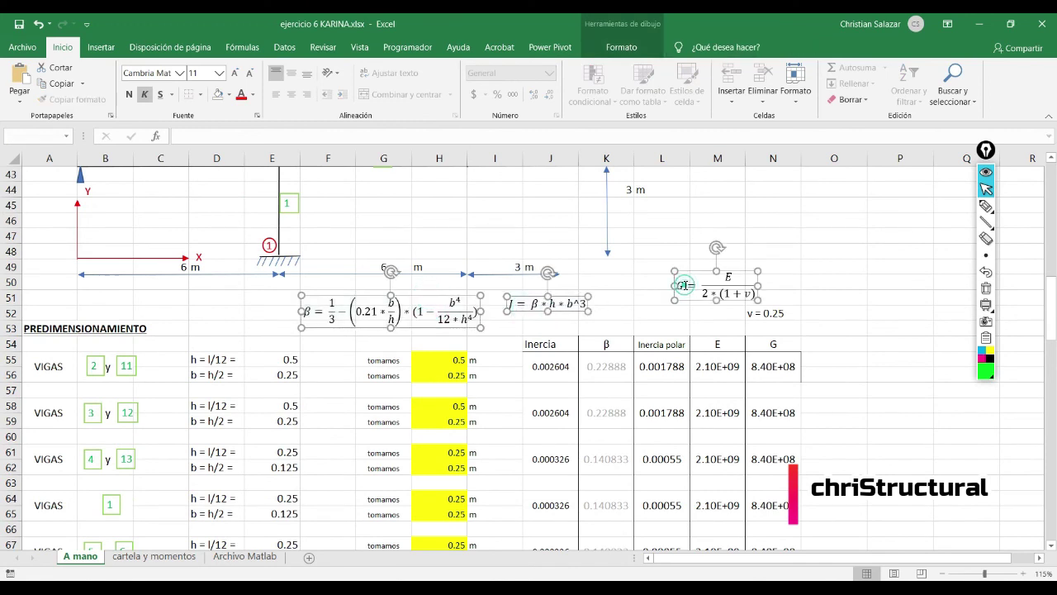
pyautogui.keyDown('ctrl'); pyautogui.click(791, 316); pyautogui.keyUp('ctrl')
pyautogui.hotkey('ctrl', 'c')
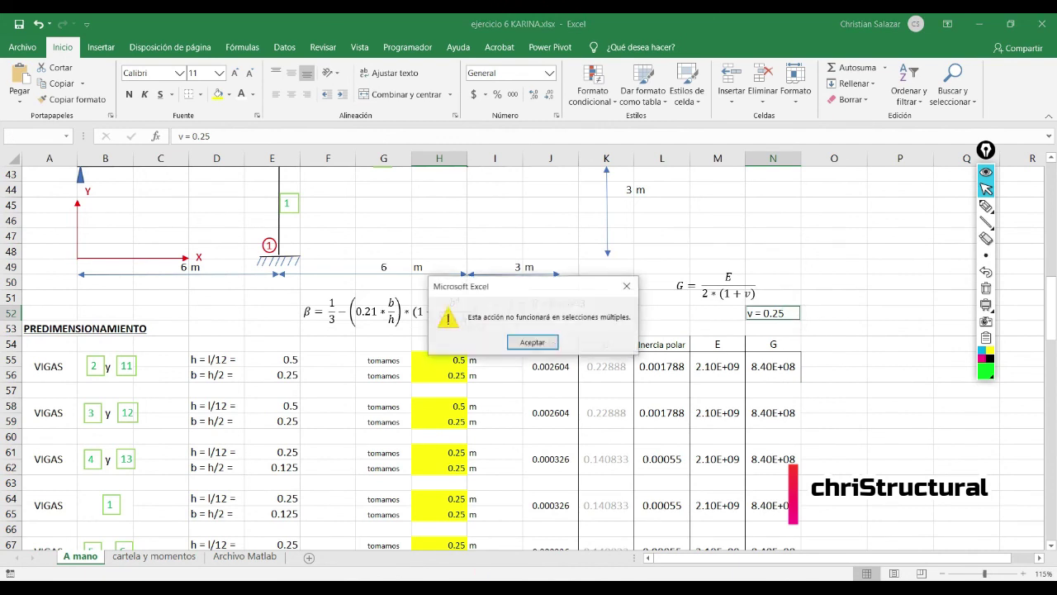
pyautogui.click(545, 342)
# Copy only the β, J and G equations and paste them into Libro1 below the section property table.
pyautogui.click(448, 301)
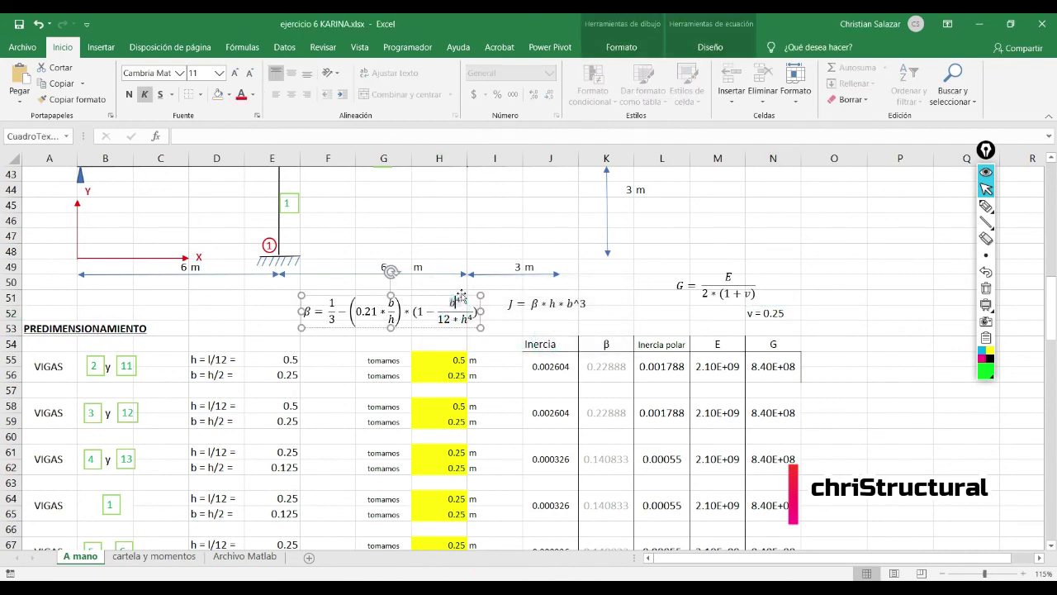
pyautogui.keyDown('ctrl'); pyautogui.click(550, 307); pyautogui.keyUp('ctrl')
pyautogui.keyDown('ctrl'); pyautogui.click(690, 282); pyautogui.keyUp('ctrl')
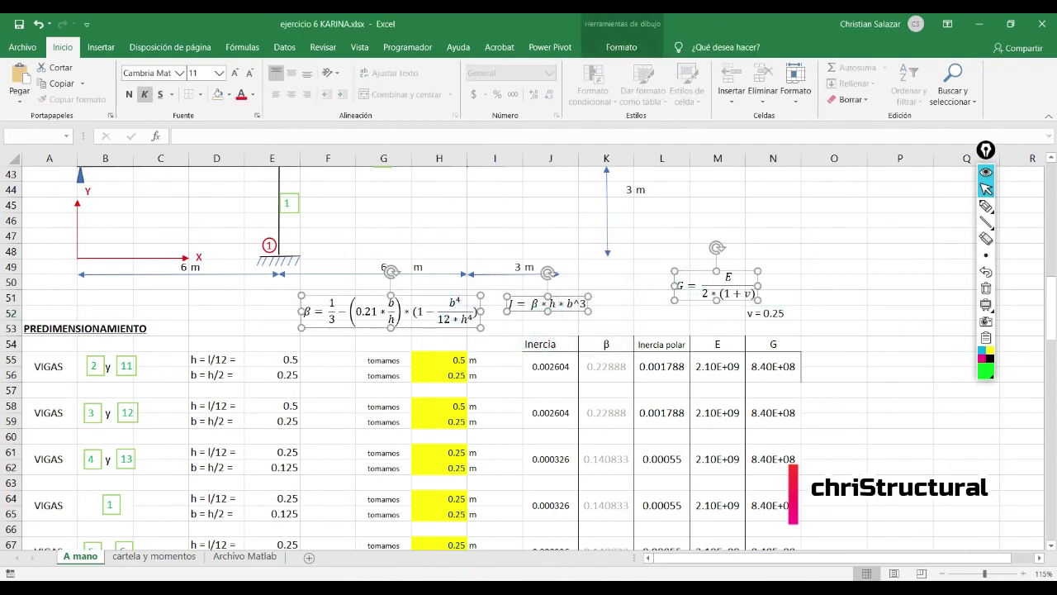
pyautogui.click(418, 524)
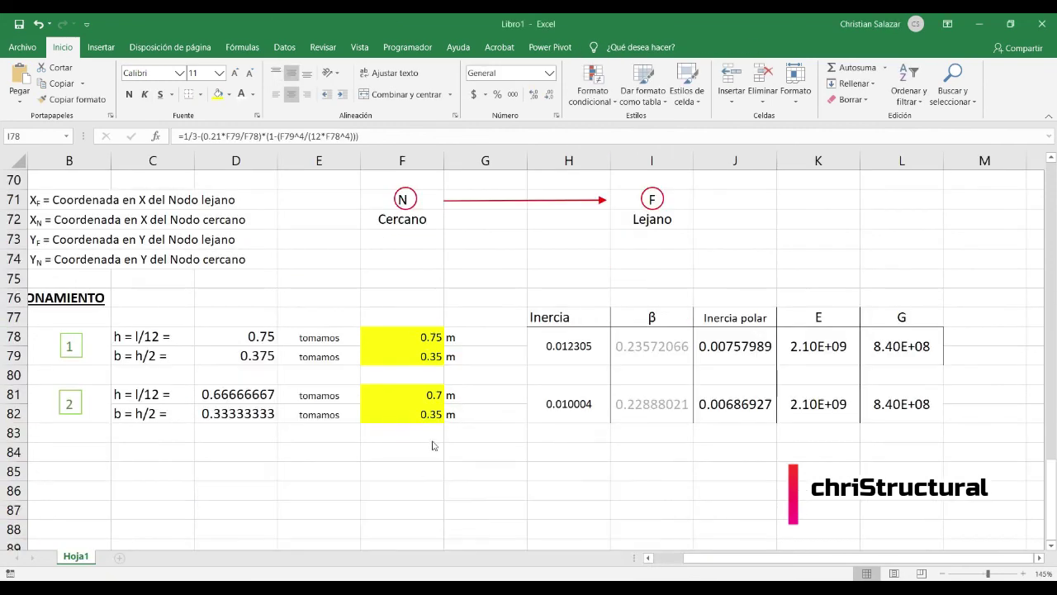
pyautogui.scroll(-2, 339, 416)
pyautogui.click(264, 373)
pyautogui.hotkey('ctrl', 'v')
pyautogui.click(559, 499)
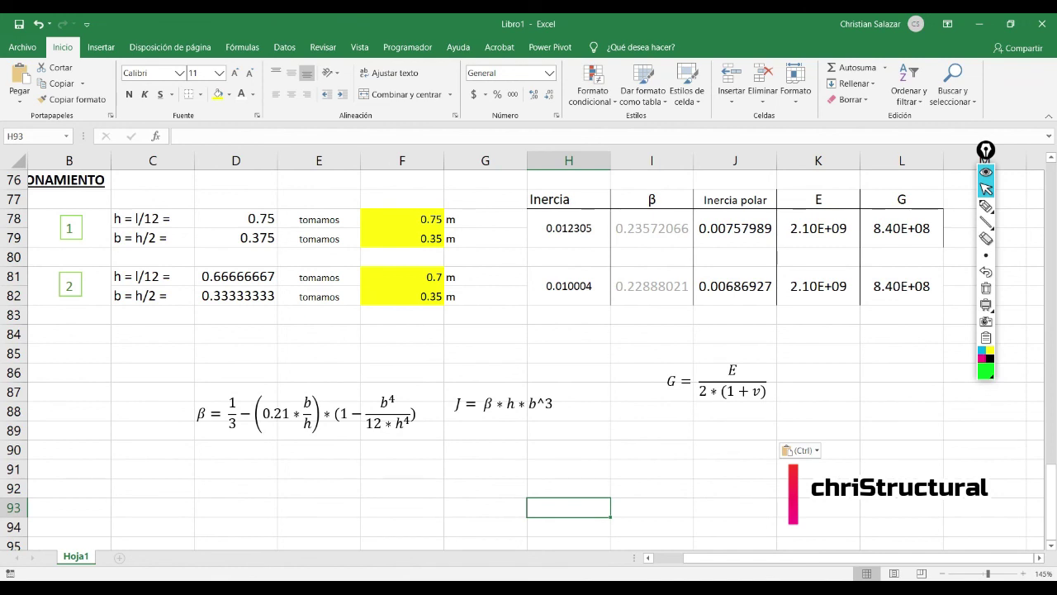
# Close the ejercicio 6 workbook and return to Libro1.
pyautogui.moveTo(425, 593)
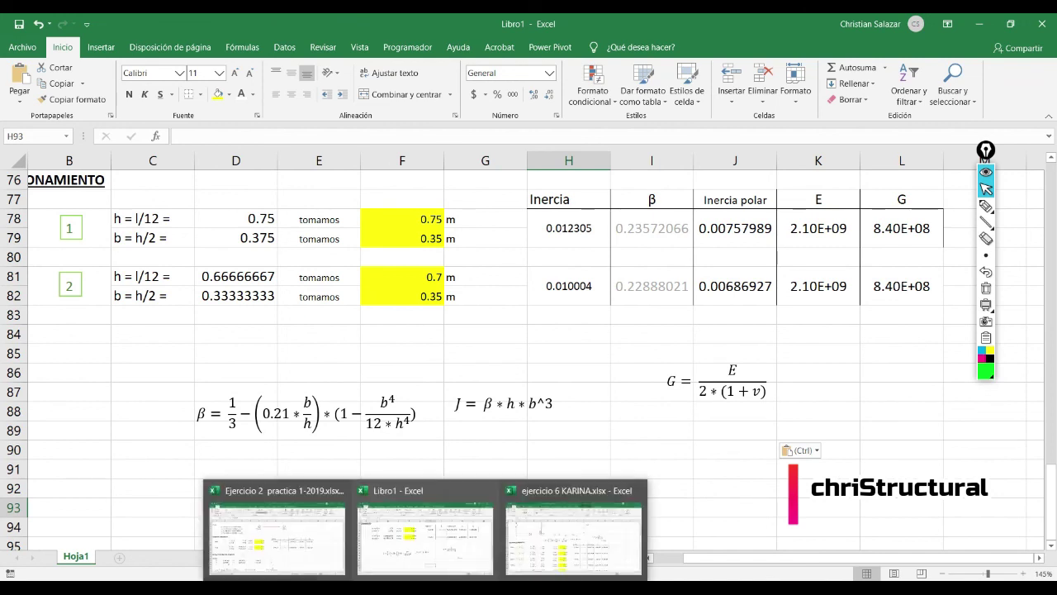
pyautogui.click(573, 533)
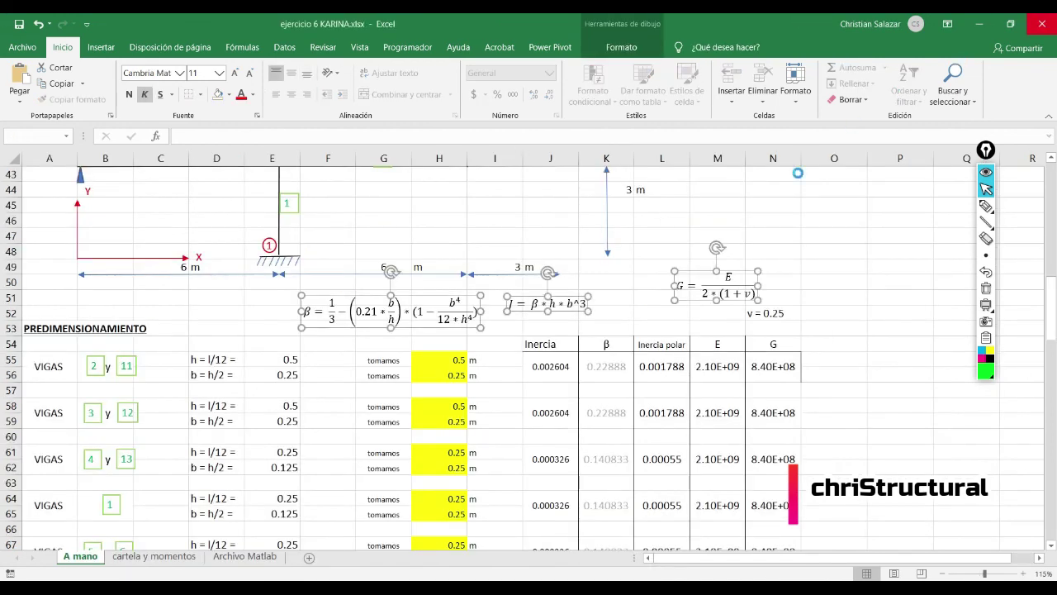
pyautogui.hotkey('alt', 'Tab')
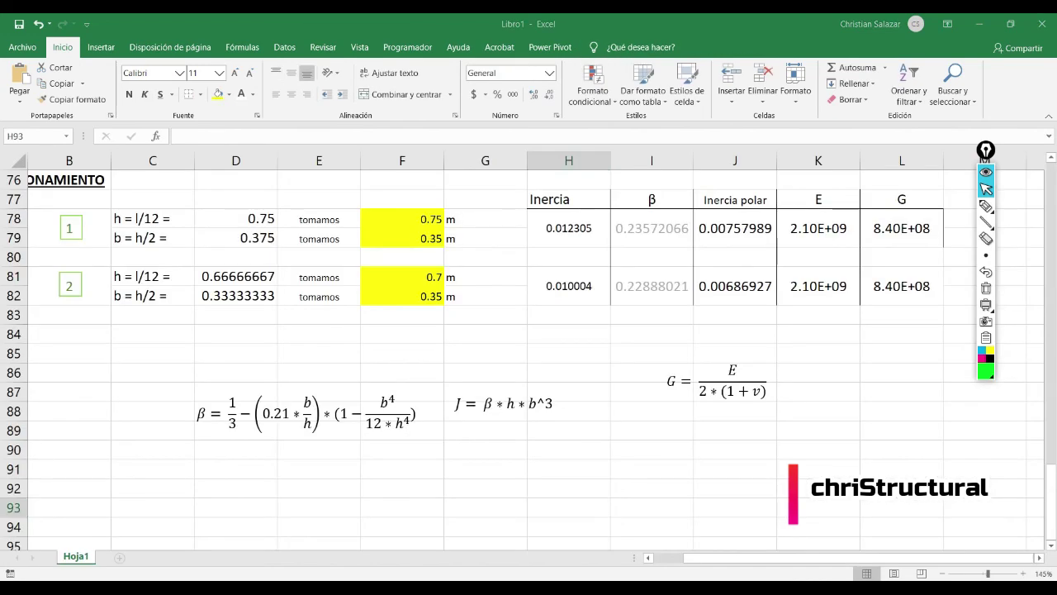
# Switch to the Google Meet call in Chrome and present the entire screen to the participants.
pyautogui.moveTo(323, 591)
pyautogui.click(256, 545)
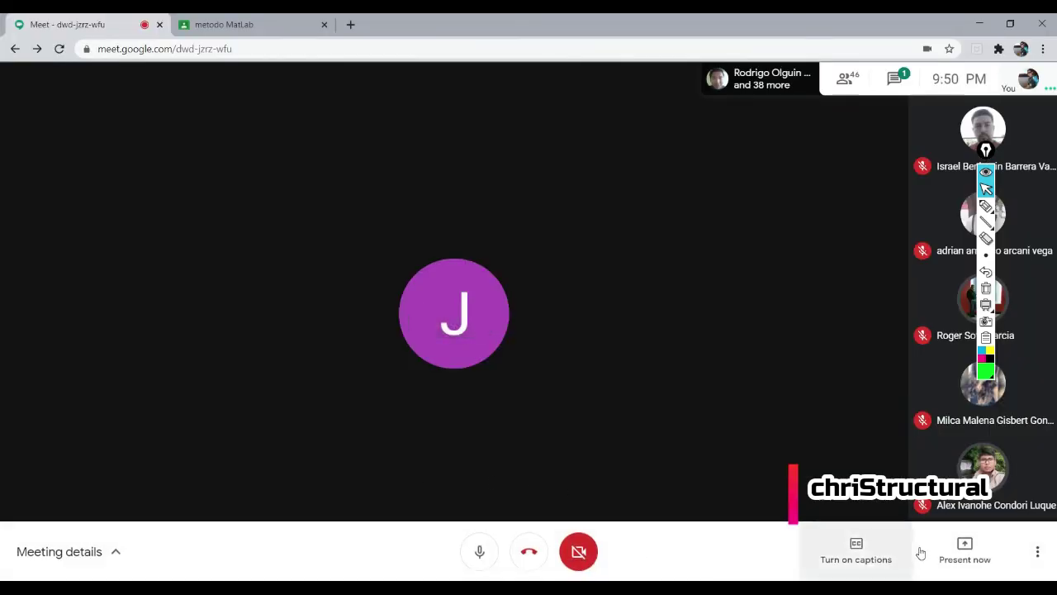
pyautogui.click(921, 552)
pyautogui.click(925, 430)
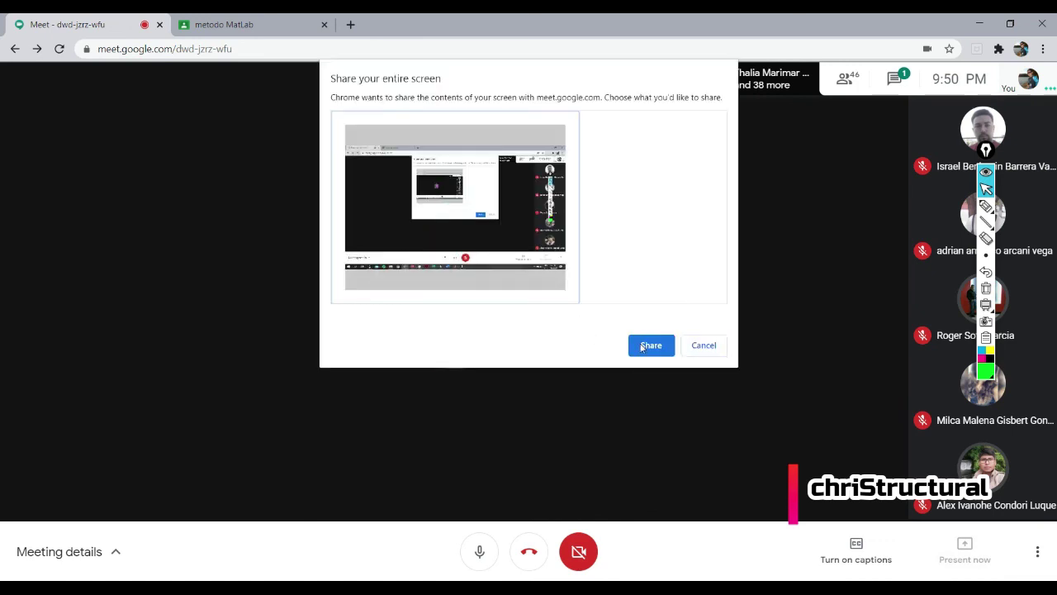
pyautogui.click(644, 347)
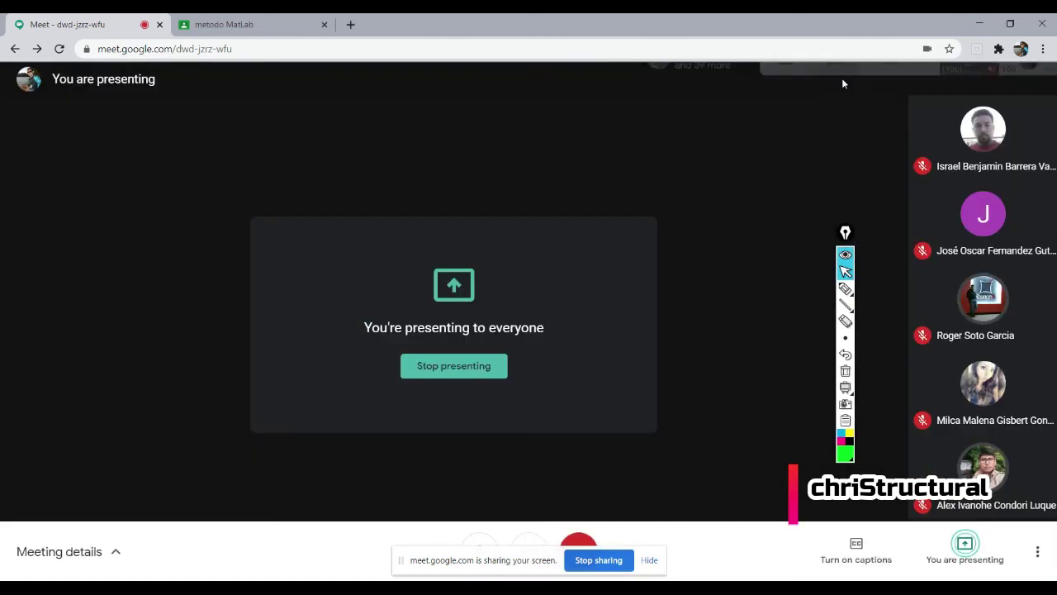
# Check the meeting chat, minimise the browser and return to the Libro1 sheet.
pyautogui.click(842, 77)
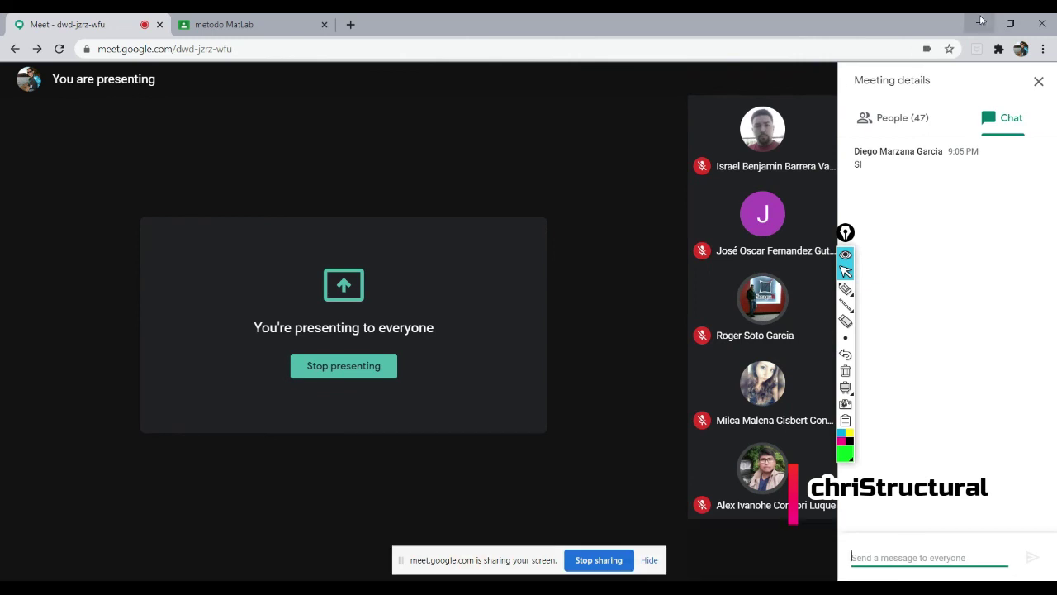
pyautogui.click(980, 20)
pyautogui.click(543, 437)
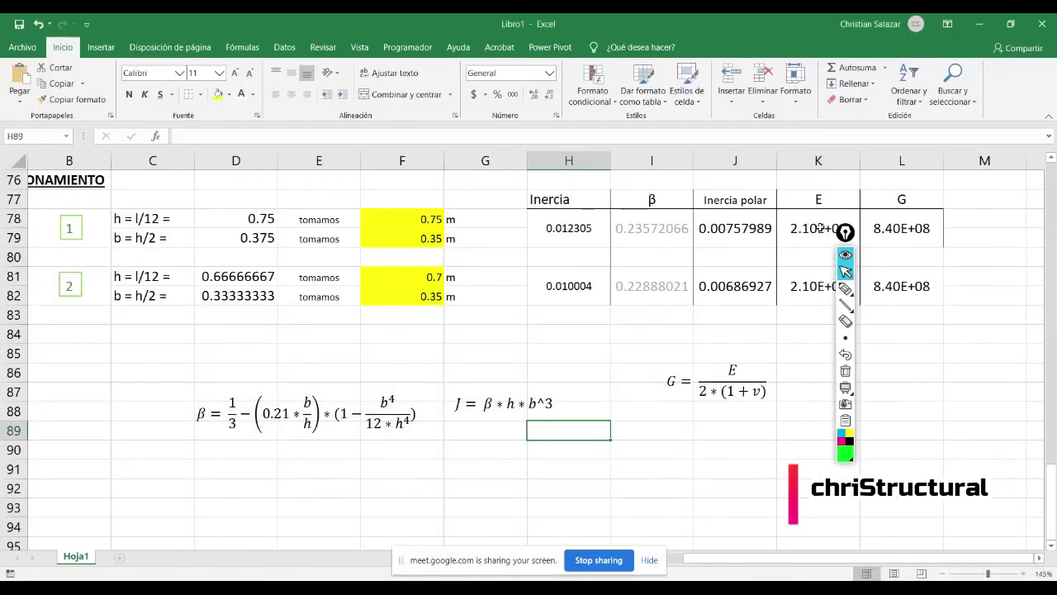
# Place the G equation beneath the E and G columns and move the floating annotation toolbar clear of the property table.
pyautogui.moveTo(839, 236); pyautogui.dragTo(926, 296)
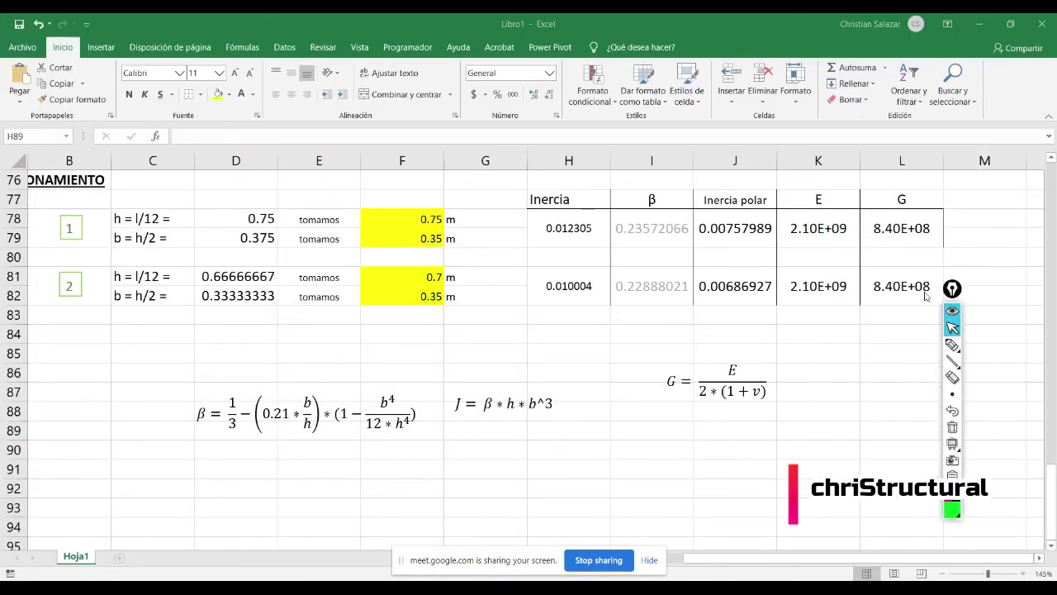
pyautogui.click(730, 368)
pyautogui.moveTo(732, 364); pyautogui.dragTo(915, 364)
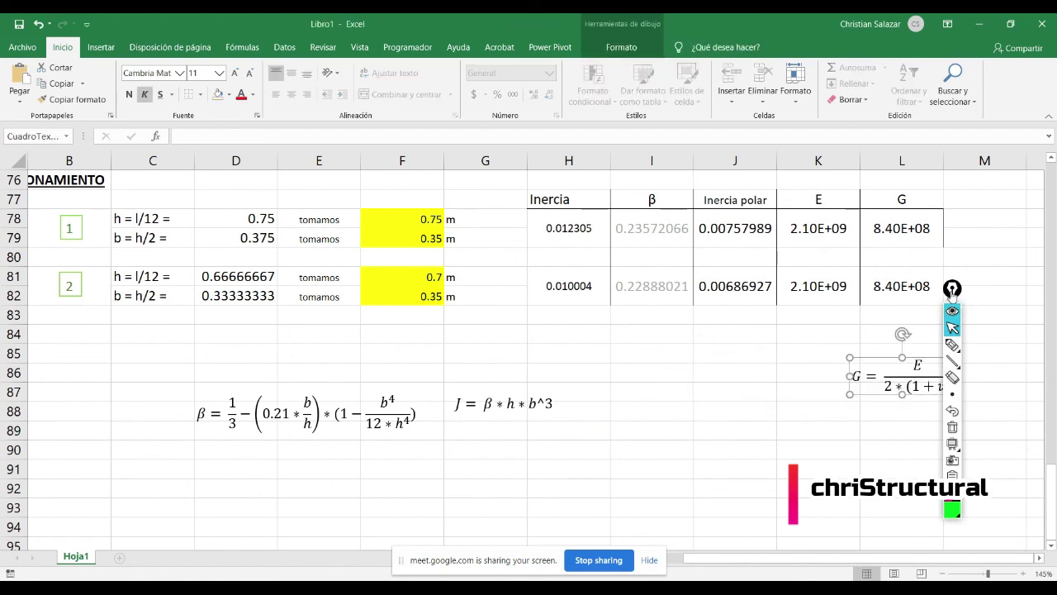
pyautogui.moveTo(952, 288); pyautogui.dragTo(61, 256)
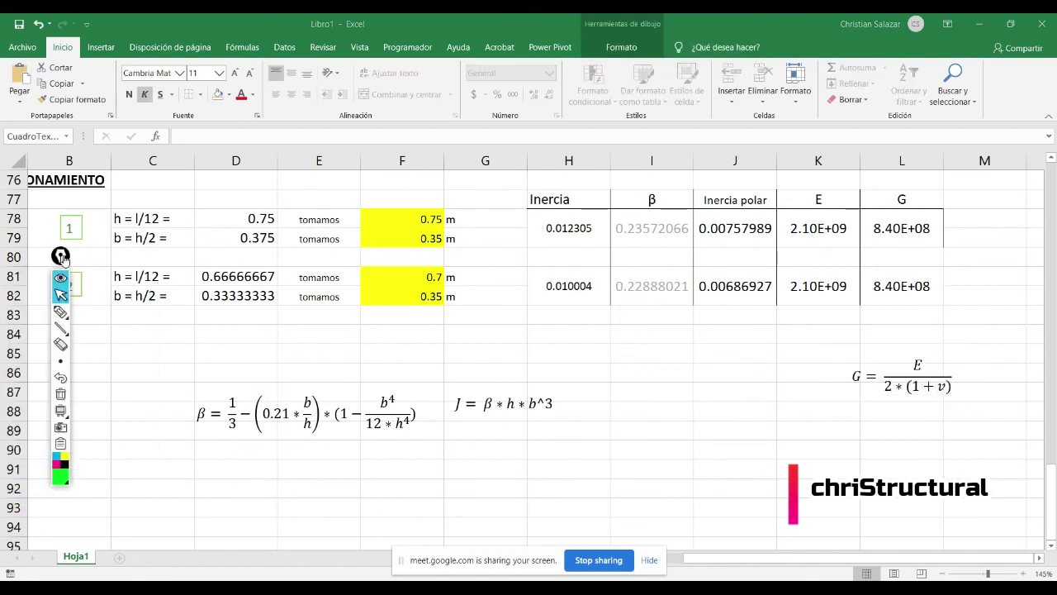
# Place the J equation beneath the Inercia polar column and the β equation beside it, below the section property table.
pyautogui.click(506, 404)
pyautogui.moveTo(519, 396); pyautogui.dragTo(744, 375)
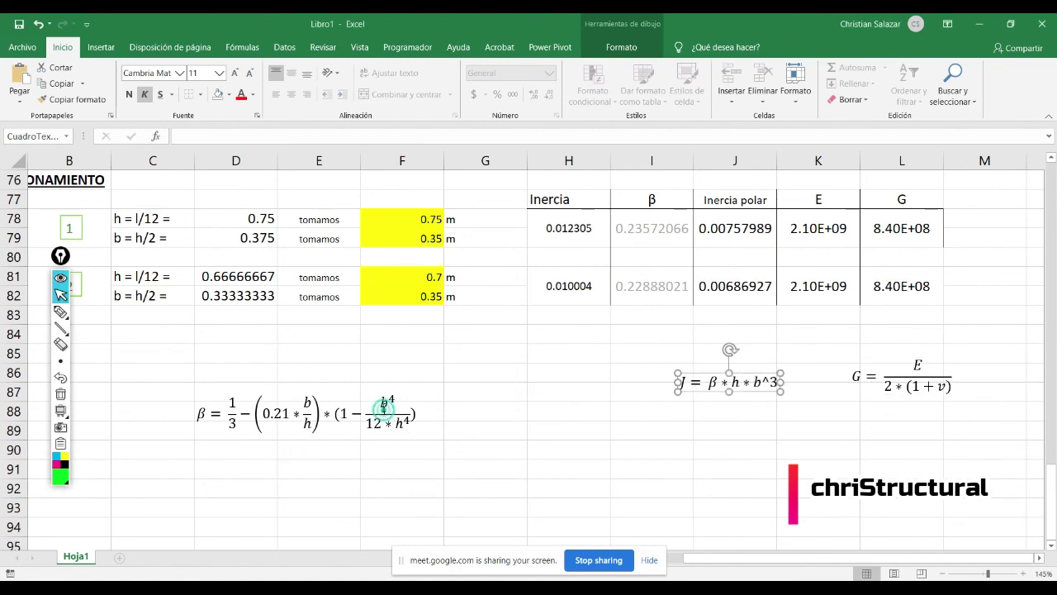
pyautogui.click(381, 402)
pyautogui.moveTo(353, 395); pyautogui.dragTo(533, 372)
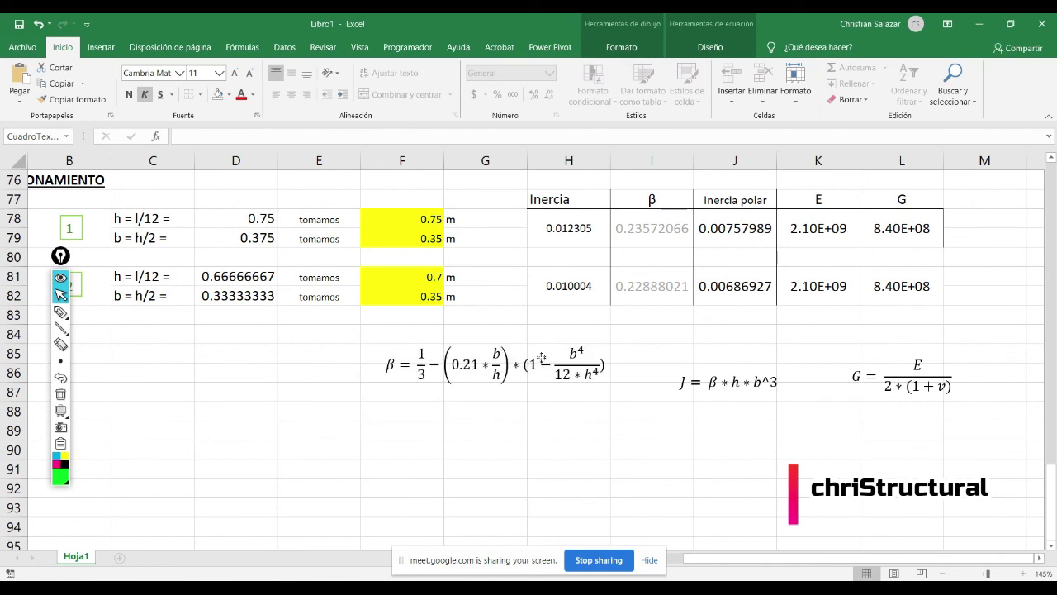
pyautogui.scroll(1, 690, 441)
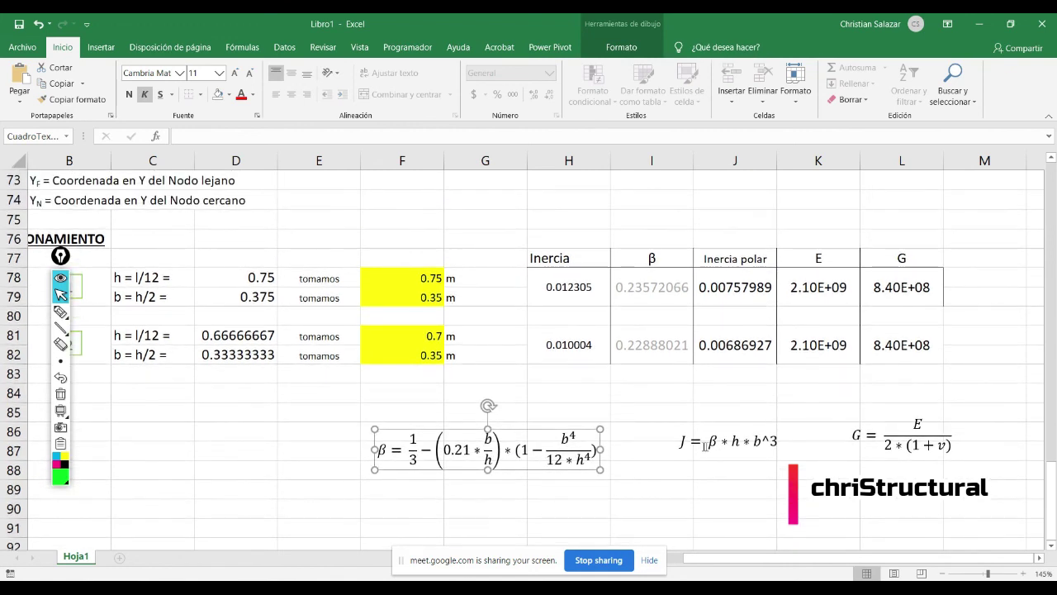
pyautogui.click(694, 490)
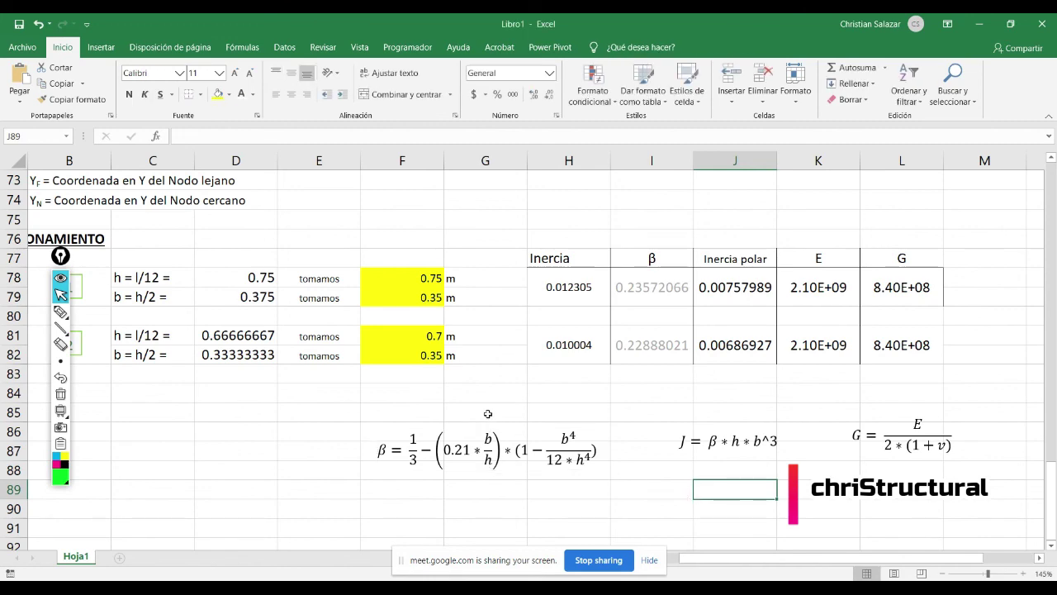
# Review the grid diagram, the node coordinates and the section property table with its equations on Hoja1.
pyautogui.scroll(3, 488, 413)
pyautogui.scroll(-3, 488, 413)
pyautogui.scroll(1, 627, 366)
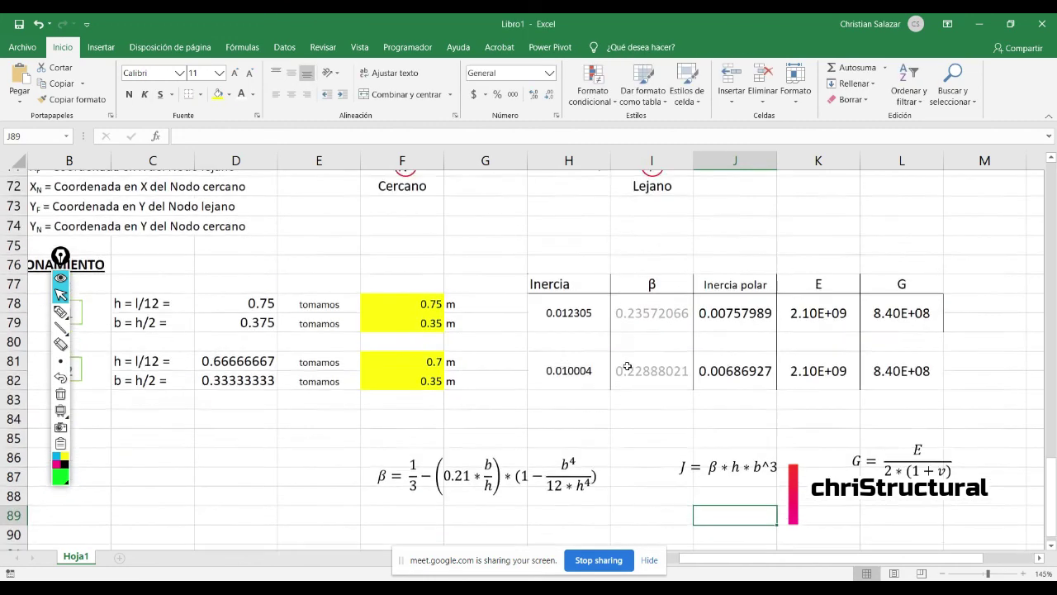
pyautogui.scroll(2, 628, 366)
pyautogui.scroll(-1, 630, 372)
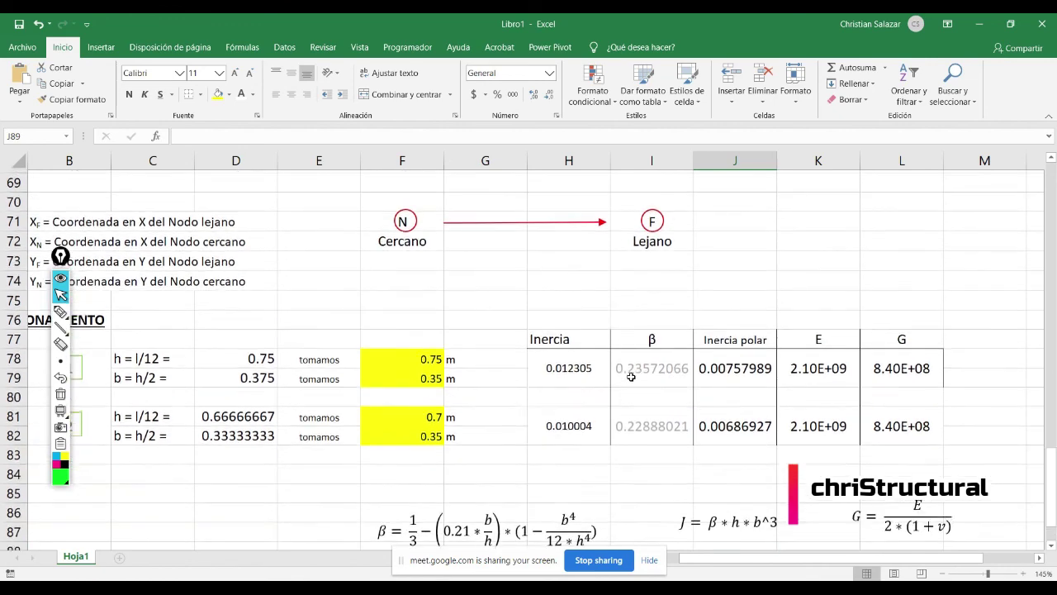
pyautogui.scroll(13, 631, 376)
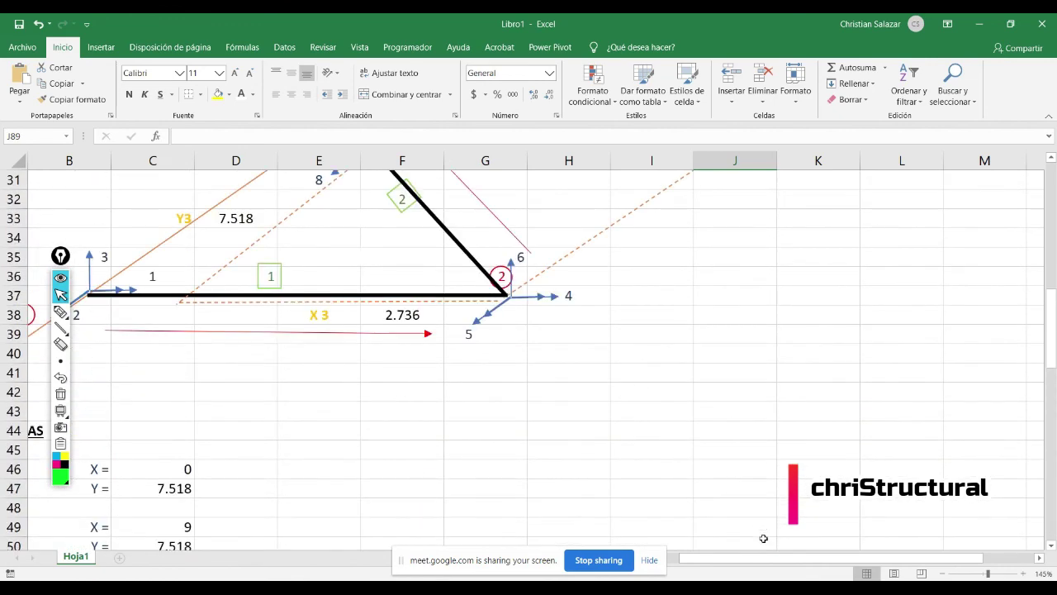
pyautogui.hscroll(-1, 547, 481)
pyautogui.scroll(3, 545, 470)
pyautogui.scroll(-4, 538, 451)
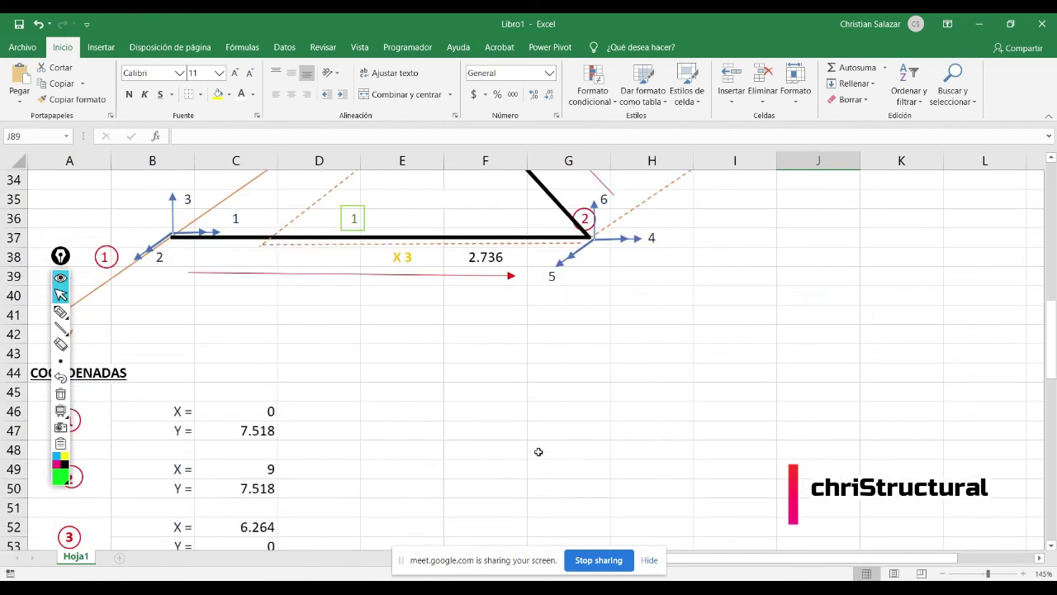
pyautogui.scroll(-13, 537, 452)
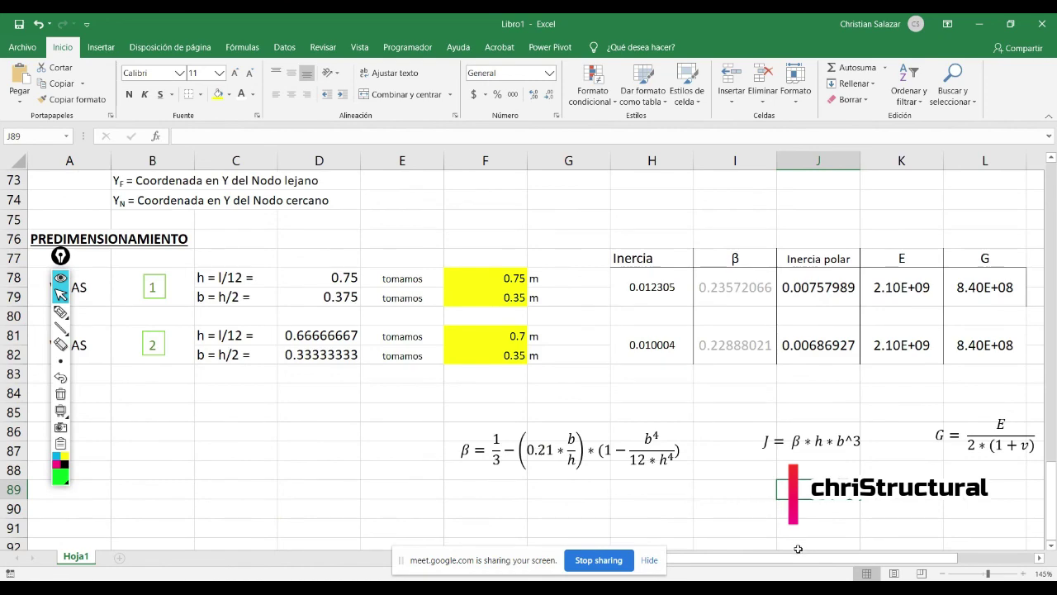
pyautogui.hscroll(1, 743, 479)
pyautogui.hscroll(1, 771, 481)
pyautogui.scroll(-2, 764, 473)
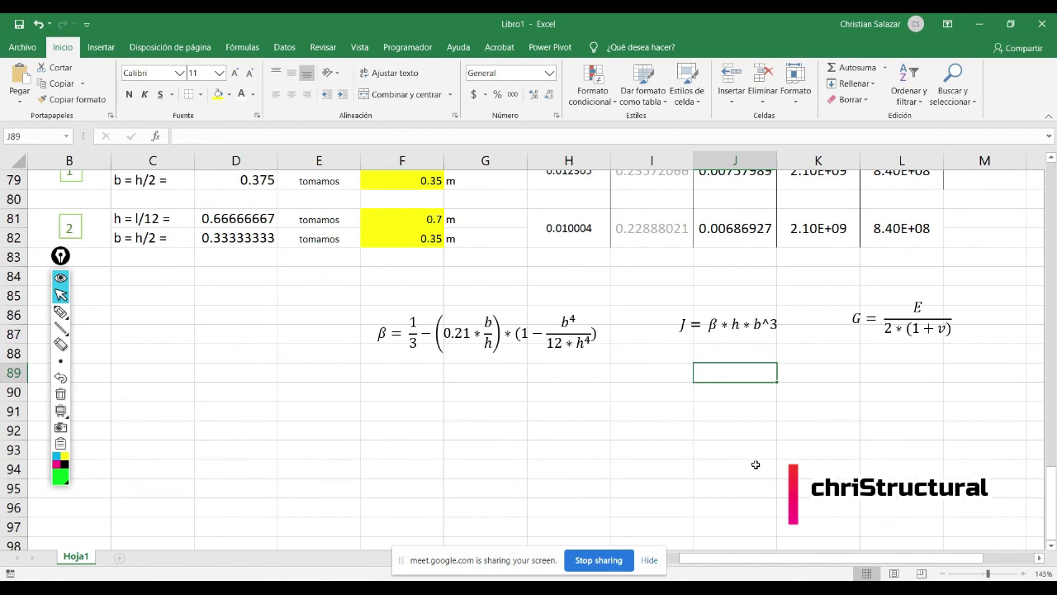
pyautogui.scroll(1, 754, 463)
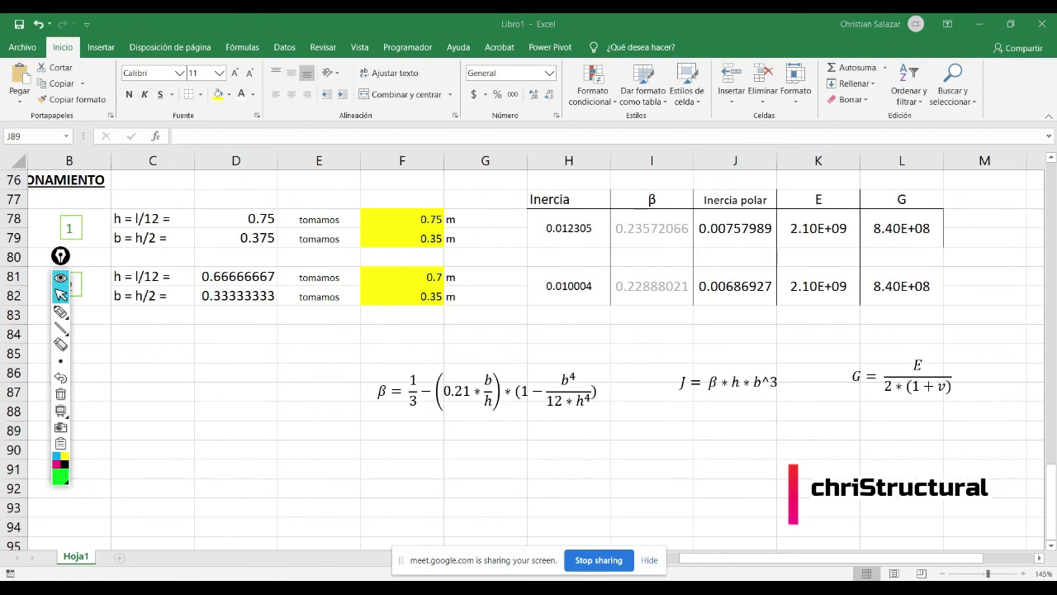
# Switch to the theory presentation in PowerPoint, uncover the slide thumbnails from the annotation toolbar and bring slide 42 into view.
pyautogui.hotkey('alt', 'Tab')
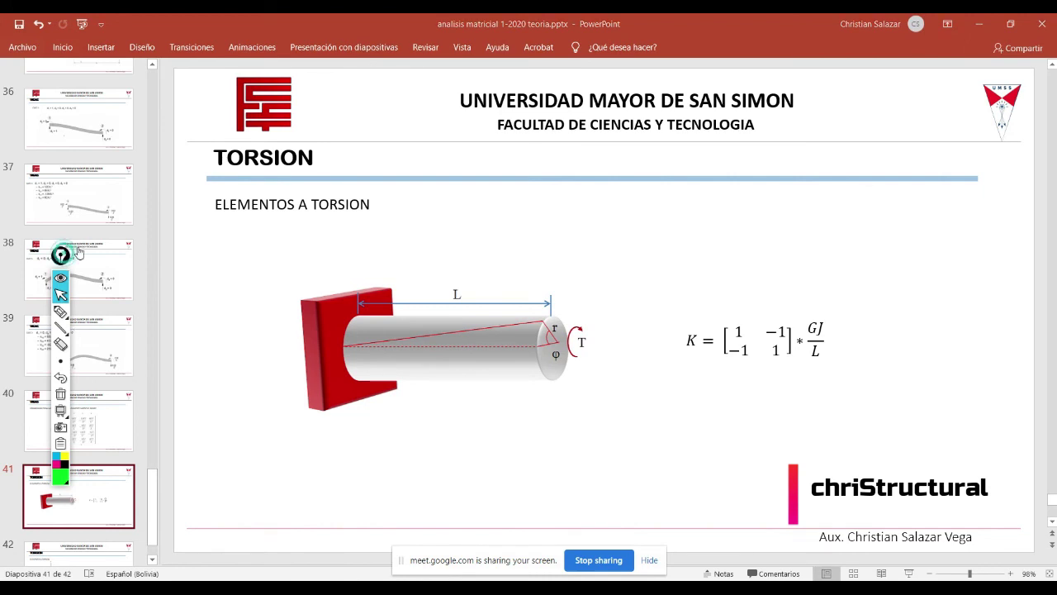
pyautogui.moveTo(61, 256); pyautogui.dragTo(249, 185)
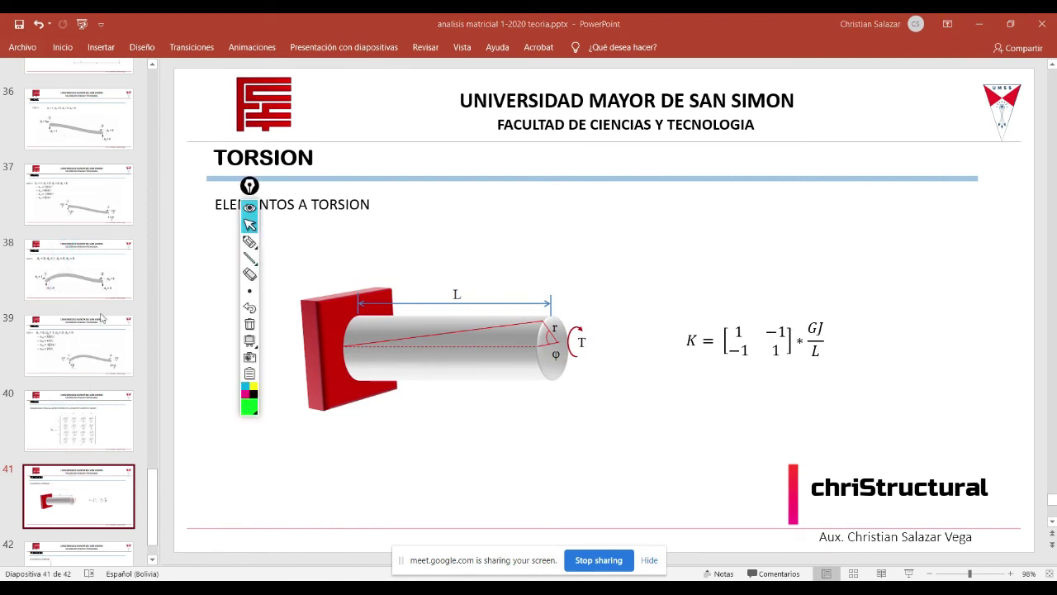
pyautogui.scroll(-2, 94, 488)
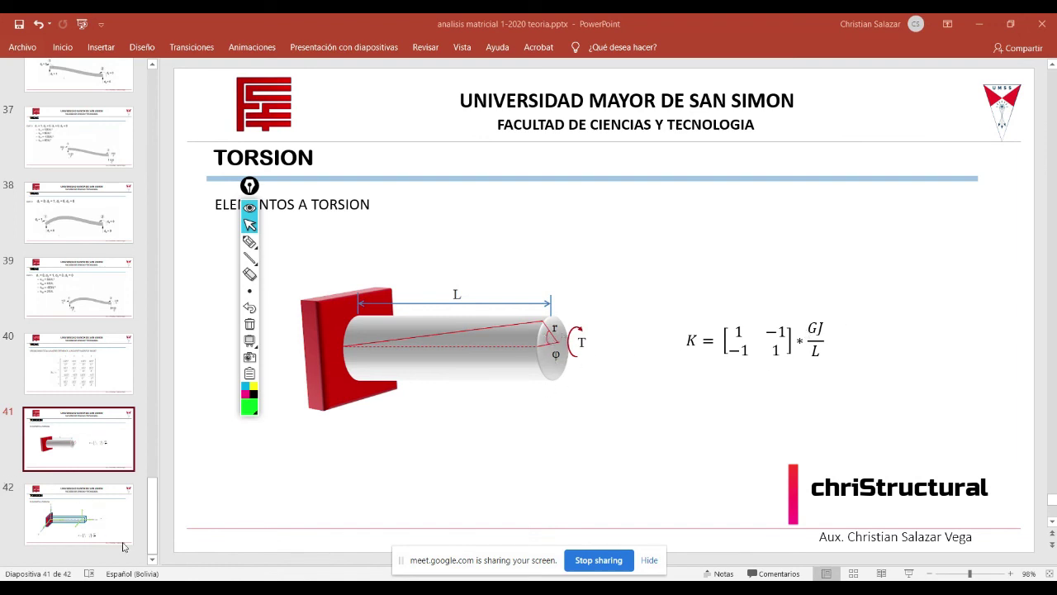
# View slide 42 with the torsion element axes and stiffness matrix, and switch back to the Excel workbook.
pyautogui.click(83, 537)
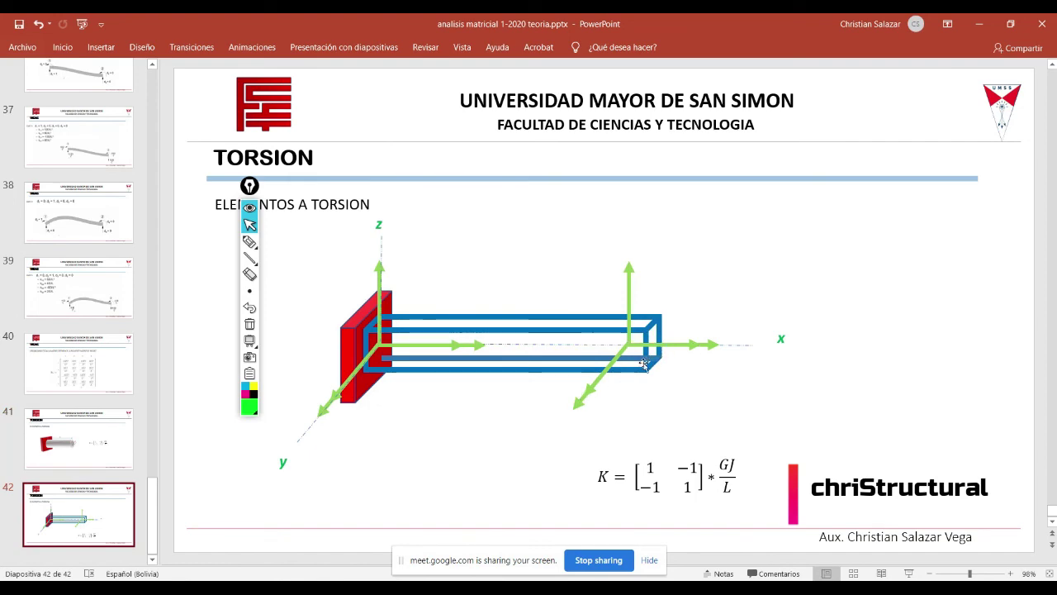
pyautogui.click(971, 24)
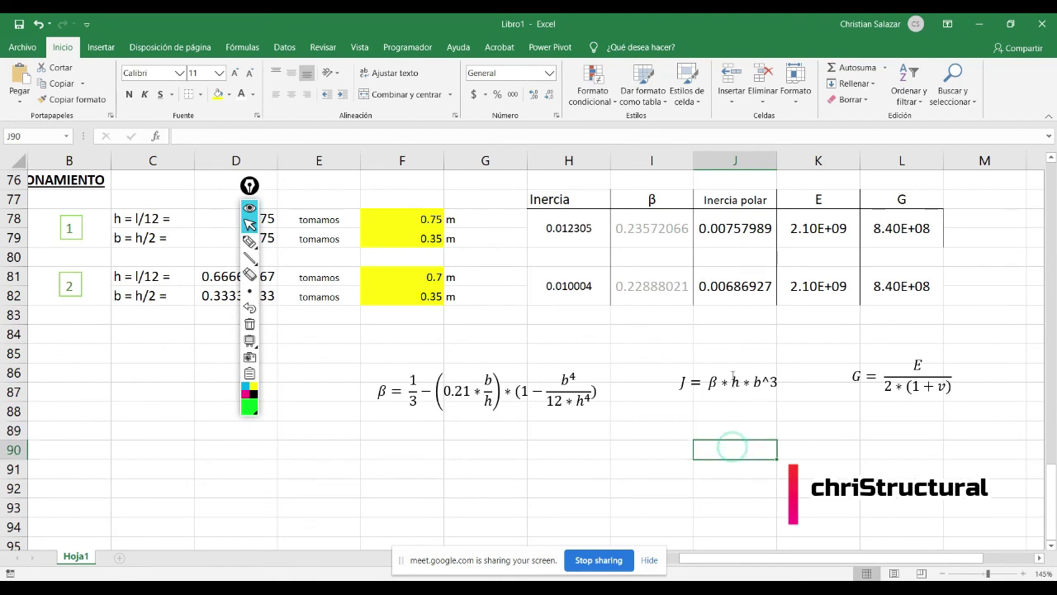
# Raise the J and β equations so they line up in row 86 below the section property table.
pyautogui.click(732, 375)
pyautogui.moveTo(743, 376)
pyautogui.mouseDown()
pyautogui.moveTo(754, 351)
pyautogui.moveTo(750, 366)
pyautogui.mouseUp()
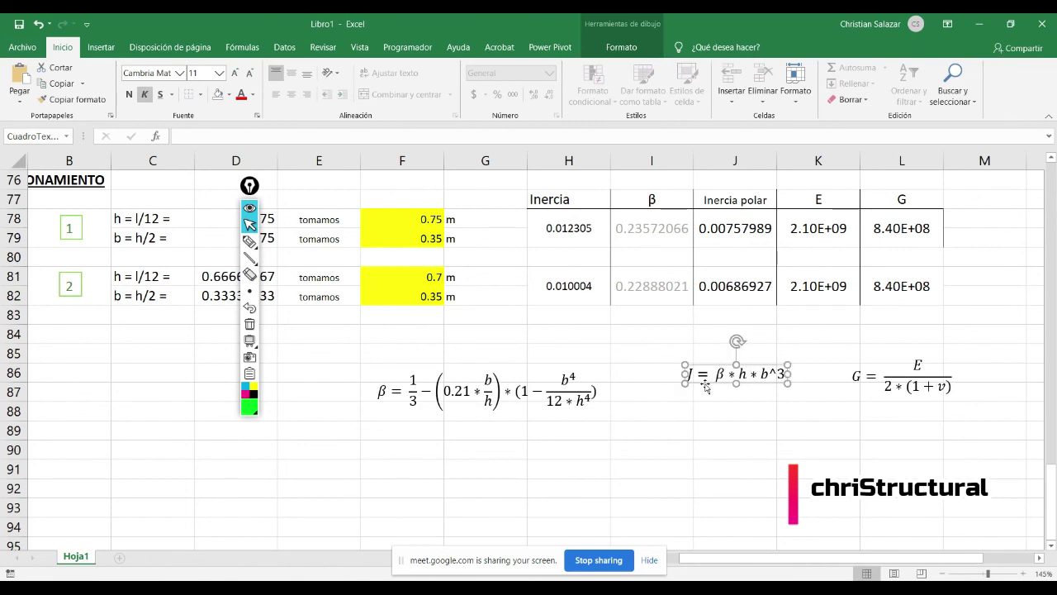
pyautogui.click(560, 374)
pyautogui.moveTo(558, 372); pyautogui.dragTo(579, 355)
pyautogui.click(702, 405)
pyautogui.click(737, 364)
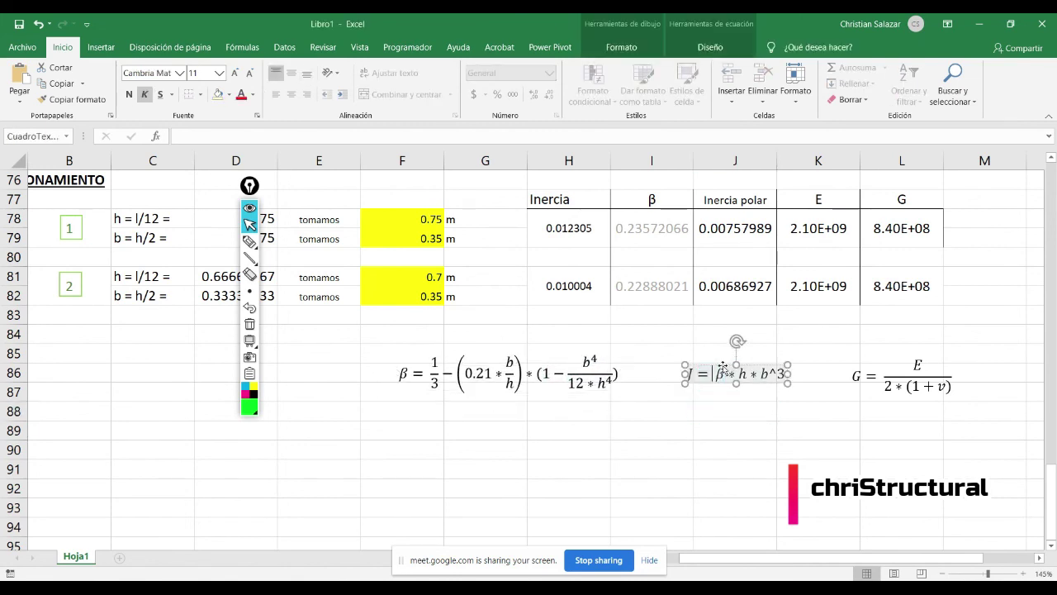
pyautogui.click(731, 446)
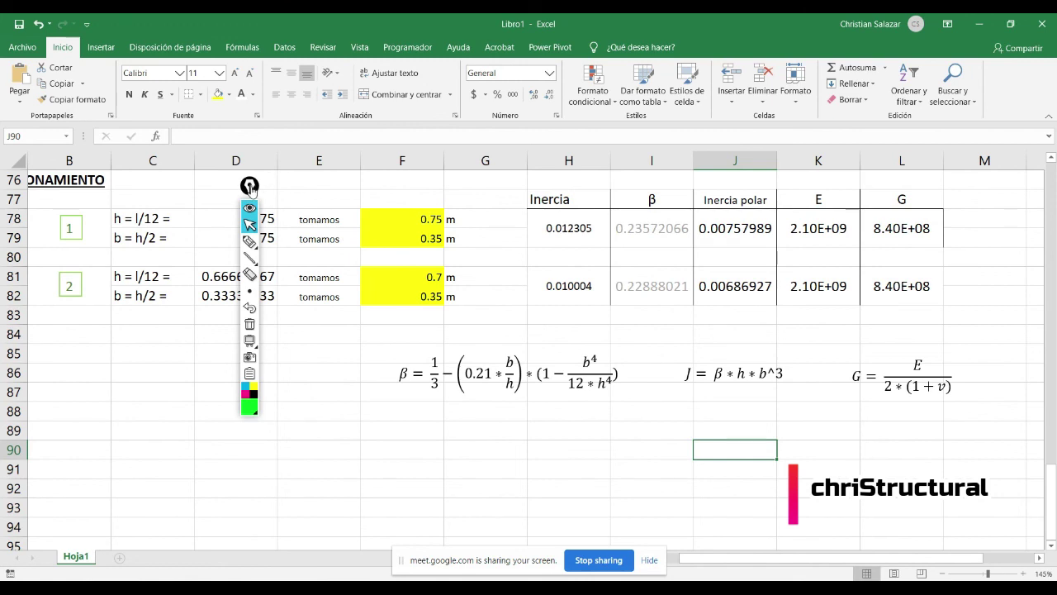
# Move the floating annotation toolbar over column B, clear of the h and b calculations, and check element 1's Inercia formula.
pyautogui.moveTo(250, 185); pyautogui.dragTo(117, 261)
pyautogui.scroll(1, 324, 267)
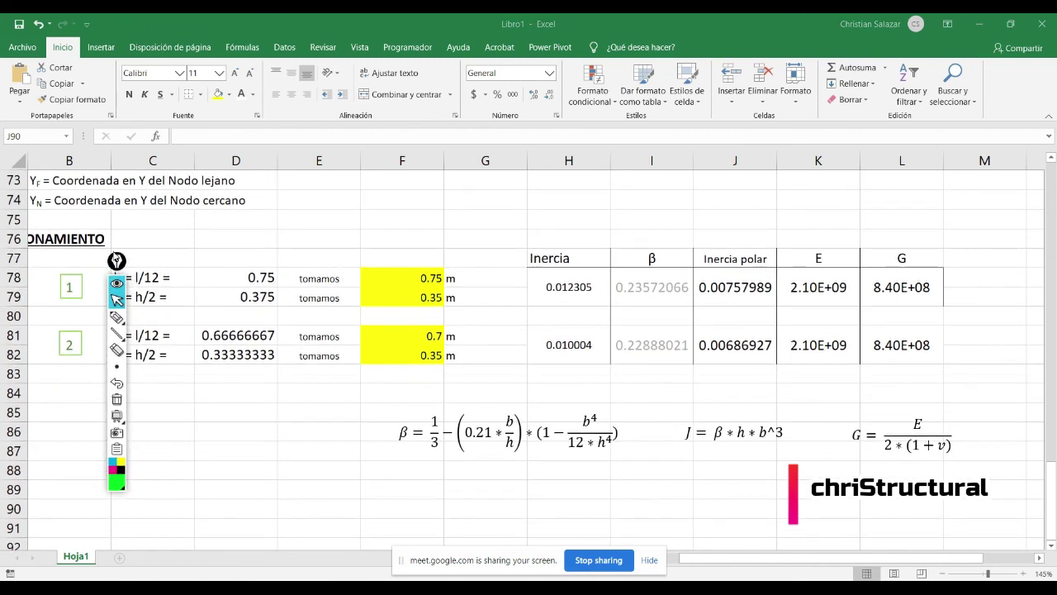
pyautogui.moveTo(117, 261); pyautogui.dragTo(58, 275)
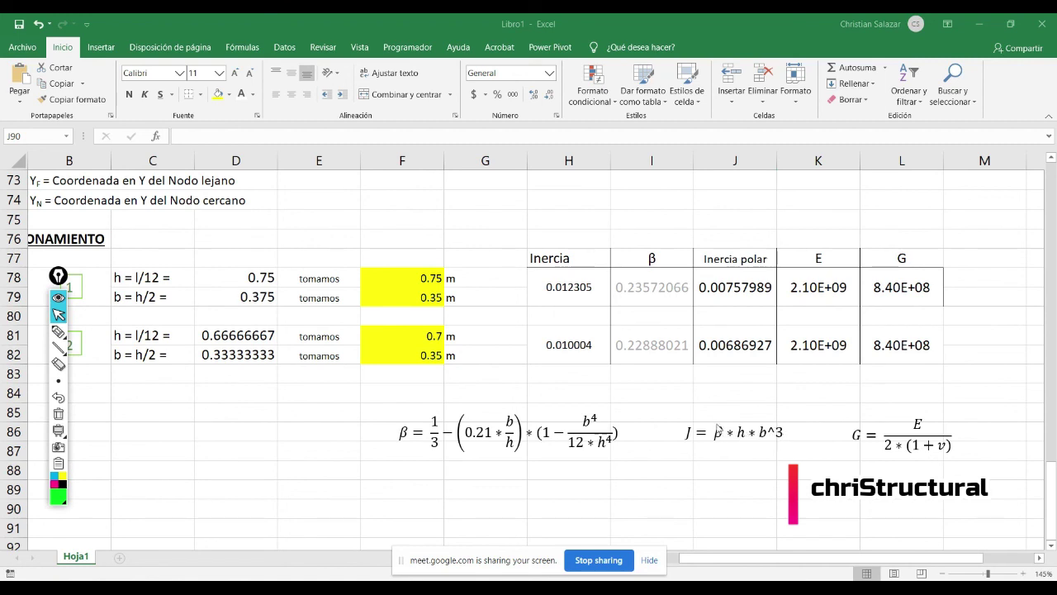
pyautogui.click(569, 285)
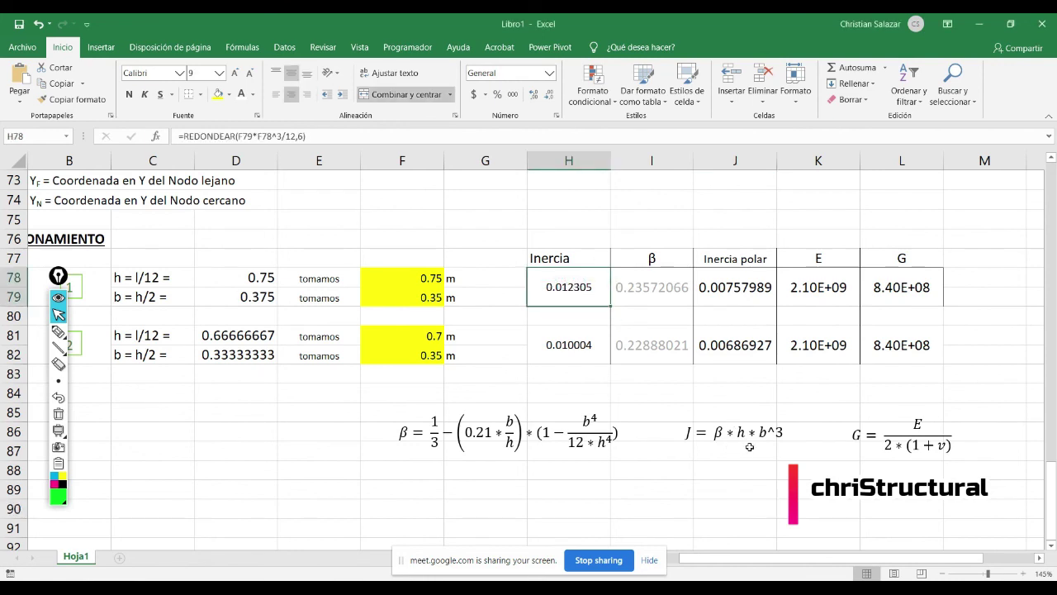
# Move the J equation above the Inercia polar column and the β equation above the Inercia and β columns.
pyautogui.click(772, 489)
pyautogui.click(775, 433)
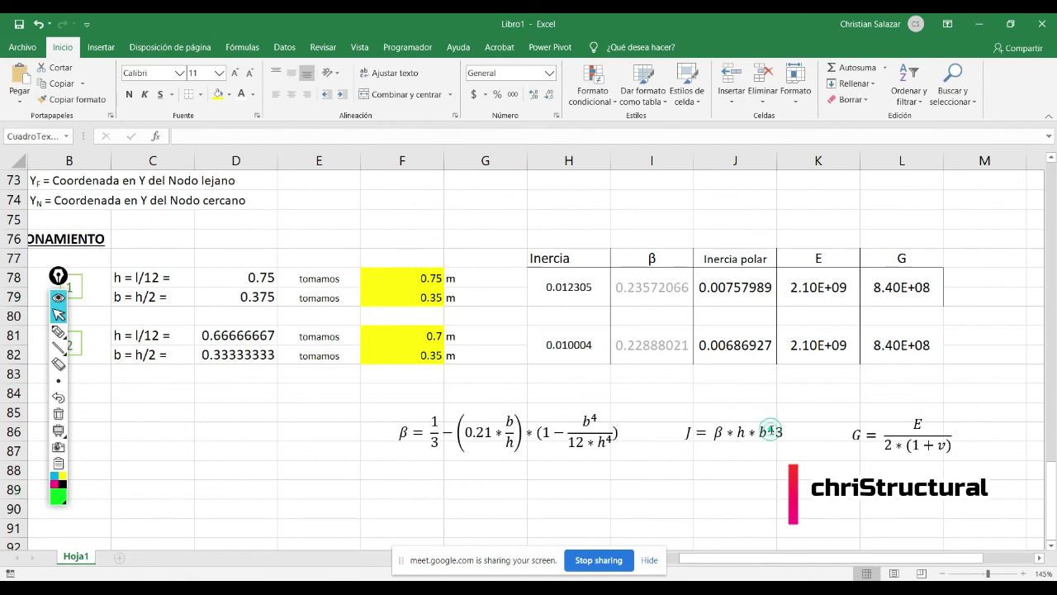
pyautogui.click(782, 488)
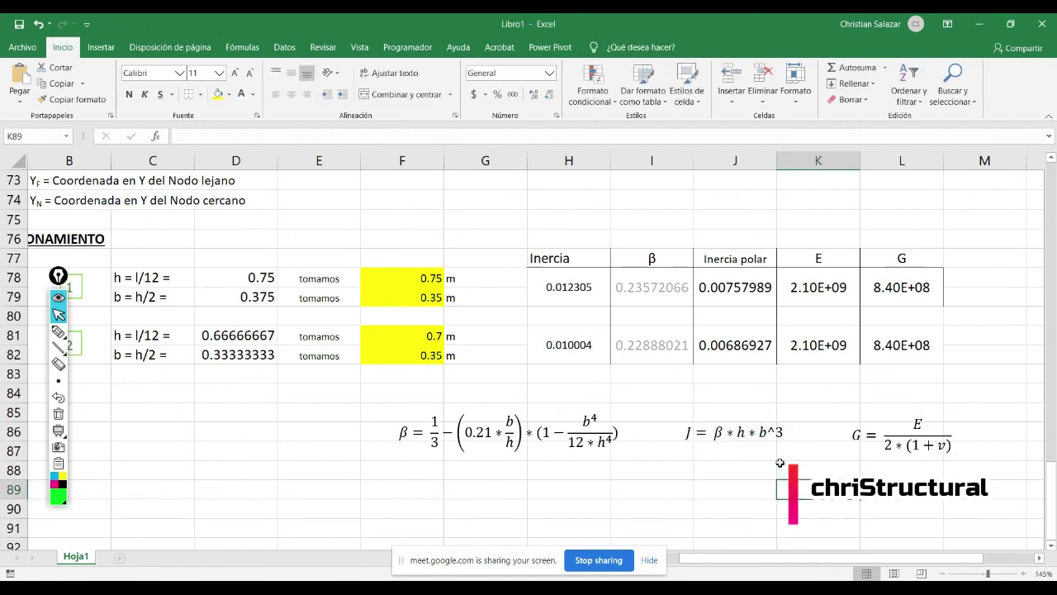
pyautogui.click(717, 418)
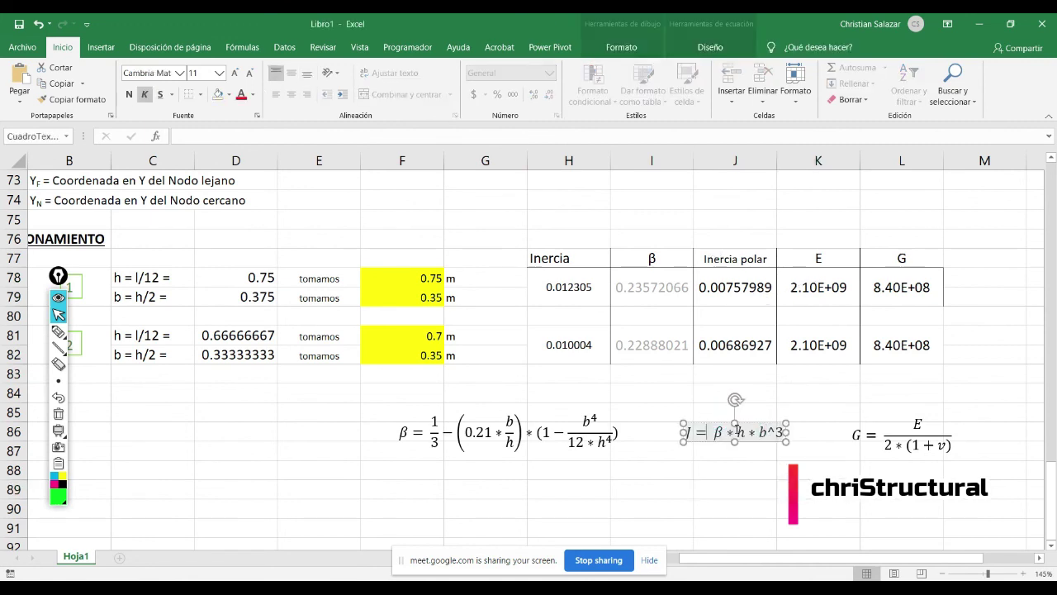
pyautogui.moveTo(750, 396); pyautogui.dragTo(754, 183)
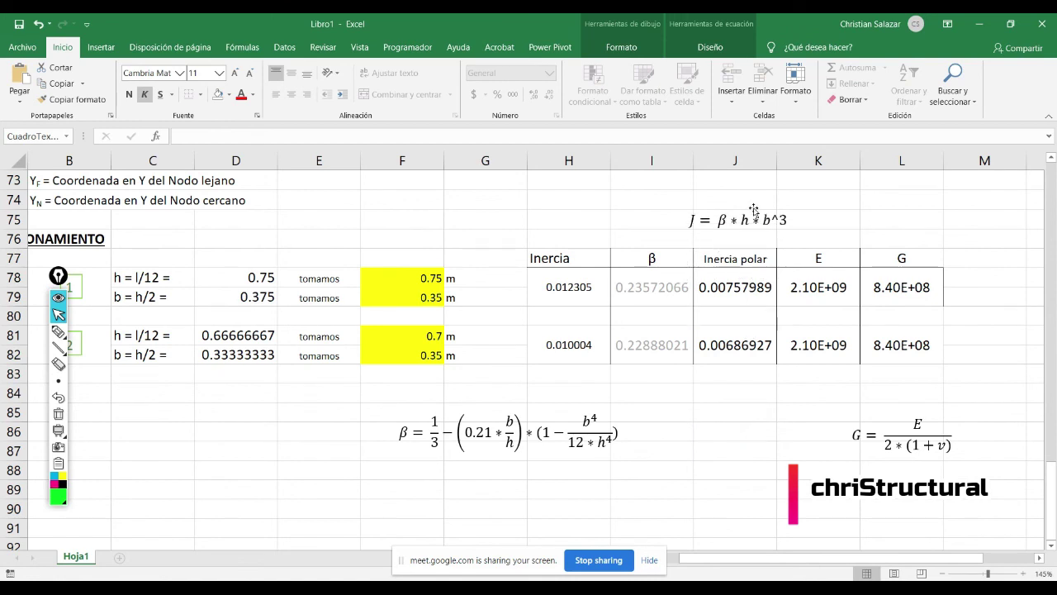
pyautogui.click(505, 436)
pyautogui.click(463, 485)
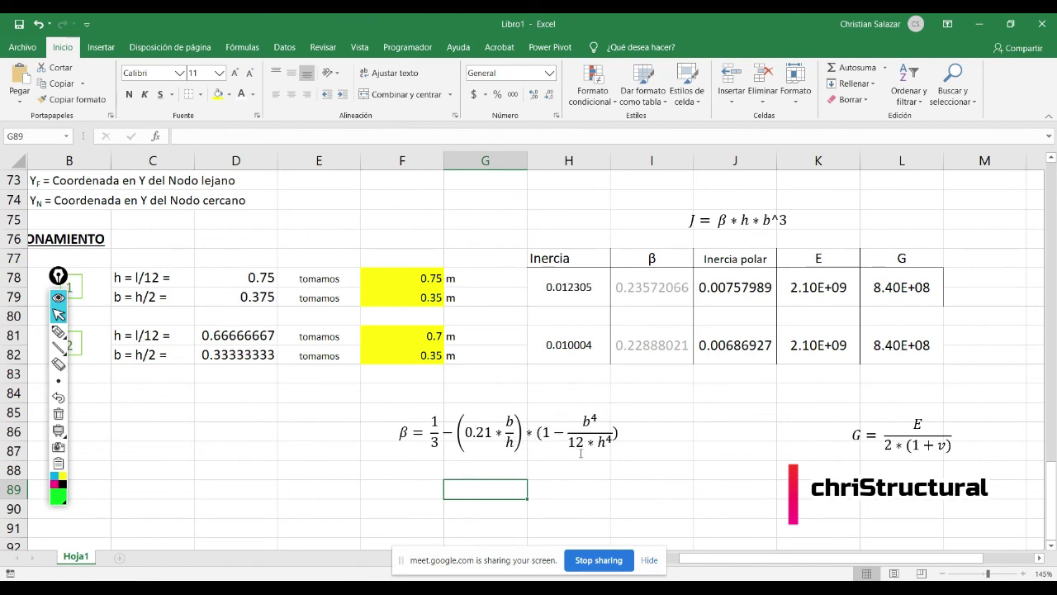
pyautogui.click(574, 431)
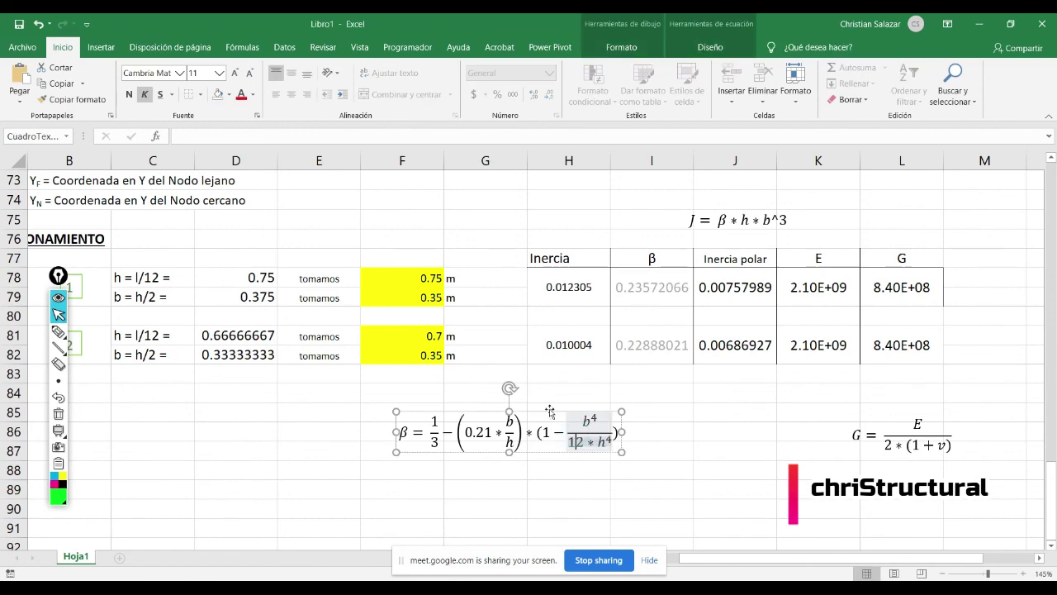
pyautogui.moveTo(552, 382)
pyautogui.mouseDown()
pyautogui.moveTo(588, 208)
pyautogui.moveTo(548, 189)
pyautogui.mouseUp()
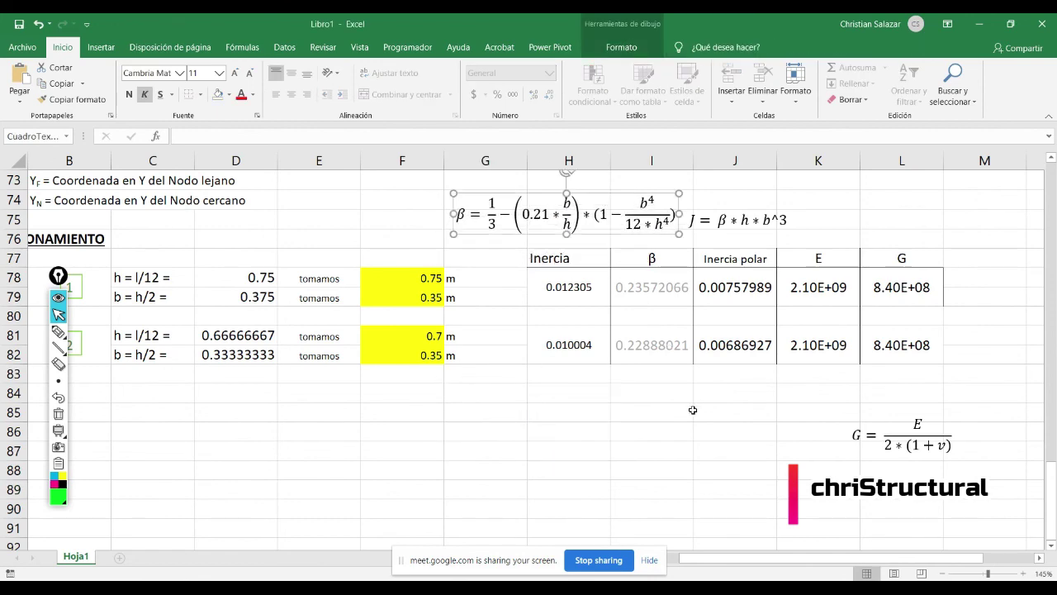
# Spread the J and β equations farther apart above the section property table.
pyautogui.click(689, 408)
pyautogui.scroll(1, 688, 408)
pyautogui.click(761, 273)
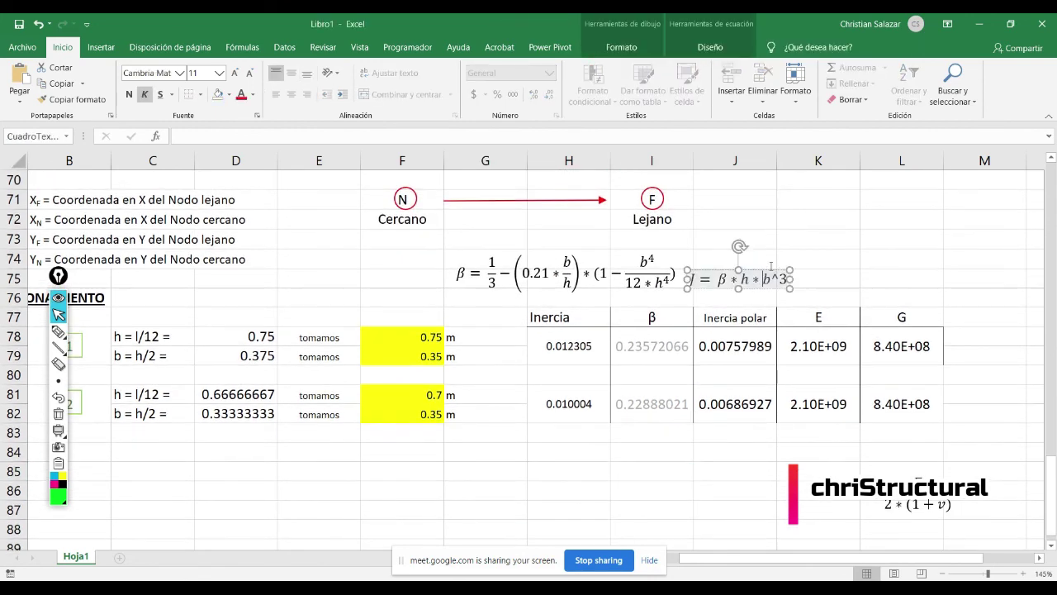
pyautogui.moveTo(766, 269); pyautogui.dragTo(819, 265)
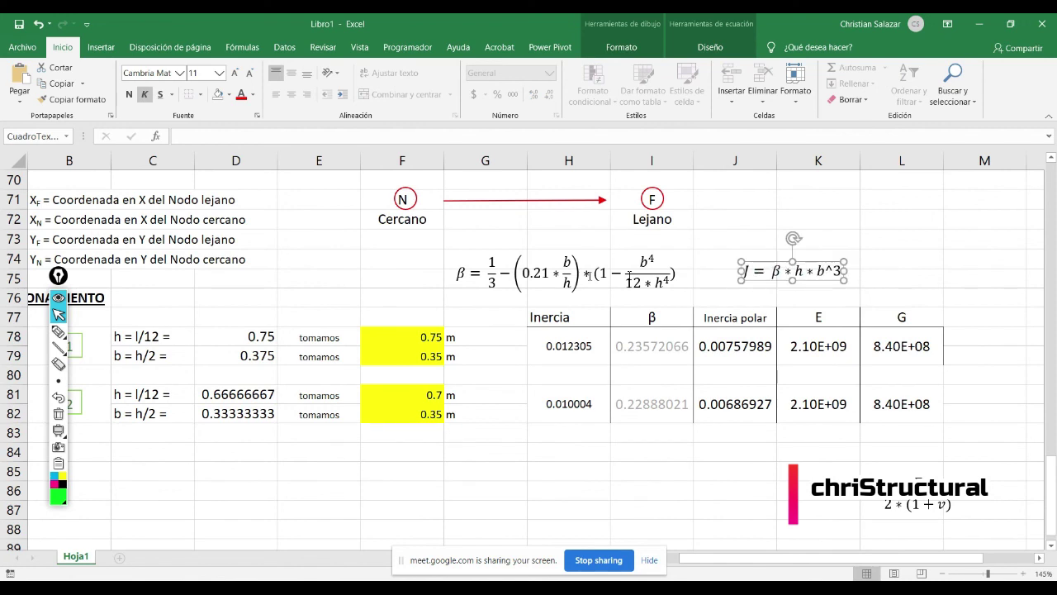
pyautogui.click(594, 253)
pyautogui.moveTo(595, 253); pyautogui.dragTo(577, 250)
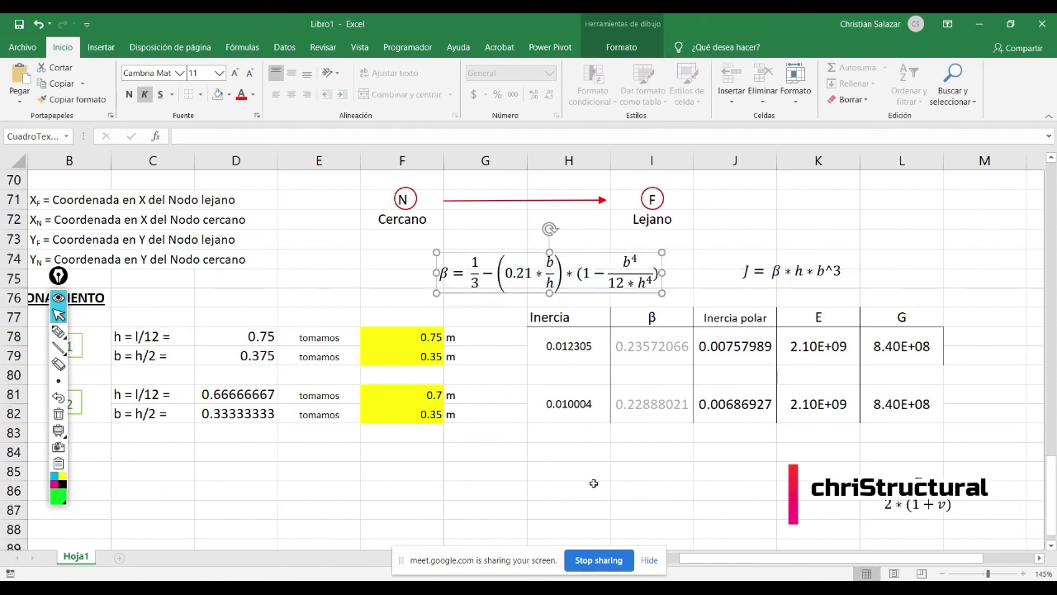
pyautogui.click(590, 487)
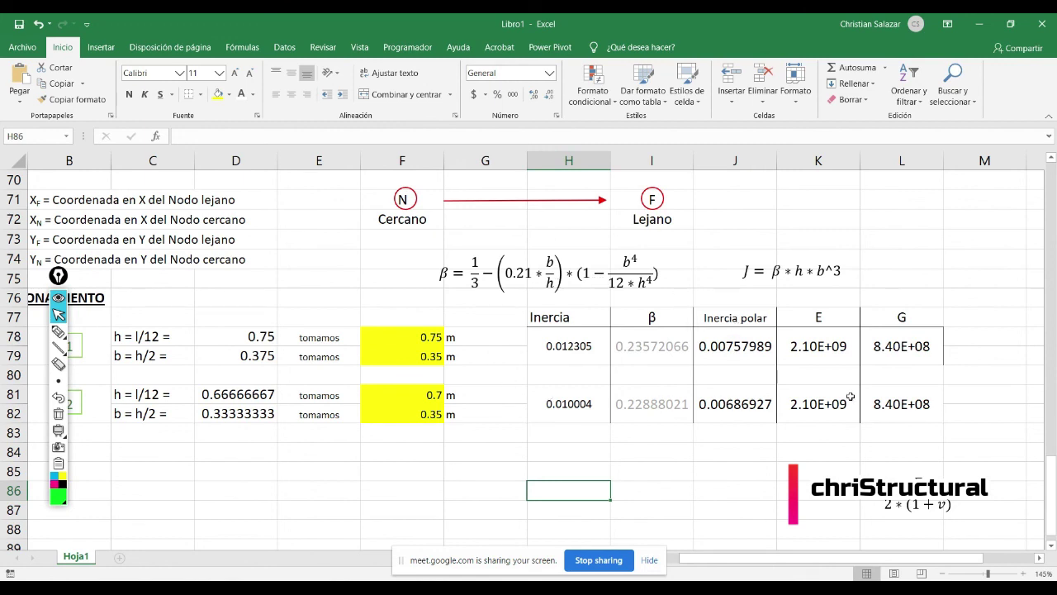
# Place the G equation above the G column and shift the J equation back toward the Inercia polar column.
pyautogui.click(916, 470)
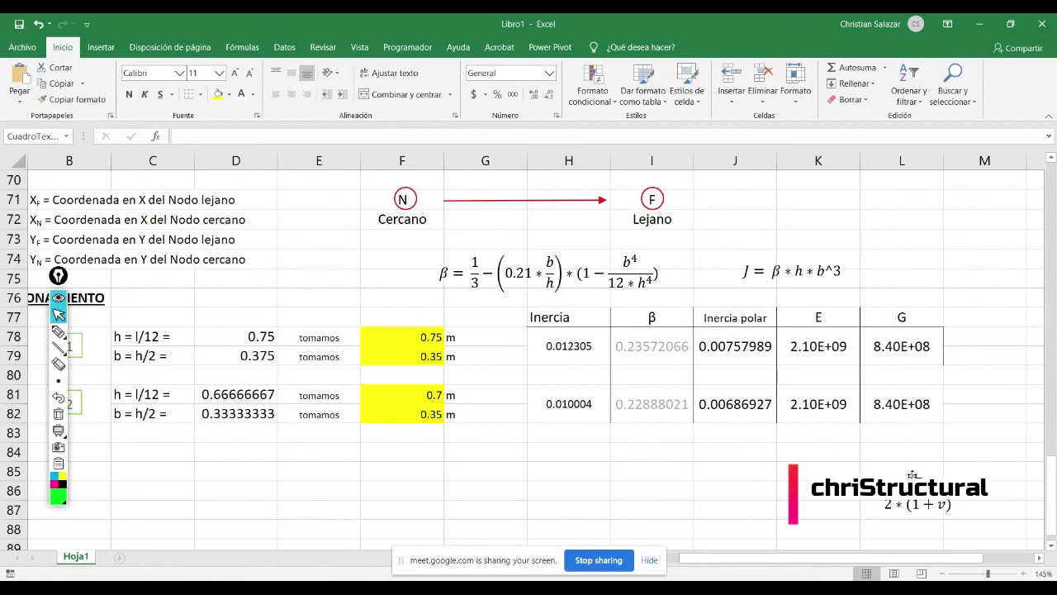
pyautogui.moveTo(914, 477); pyautogui.dragTo(917, 259)
pyautogui.click(795, 262)
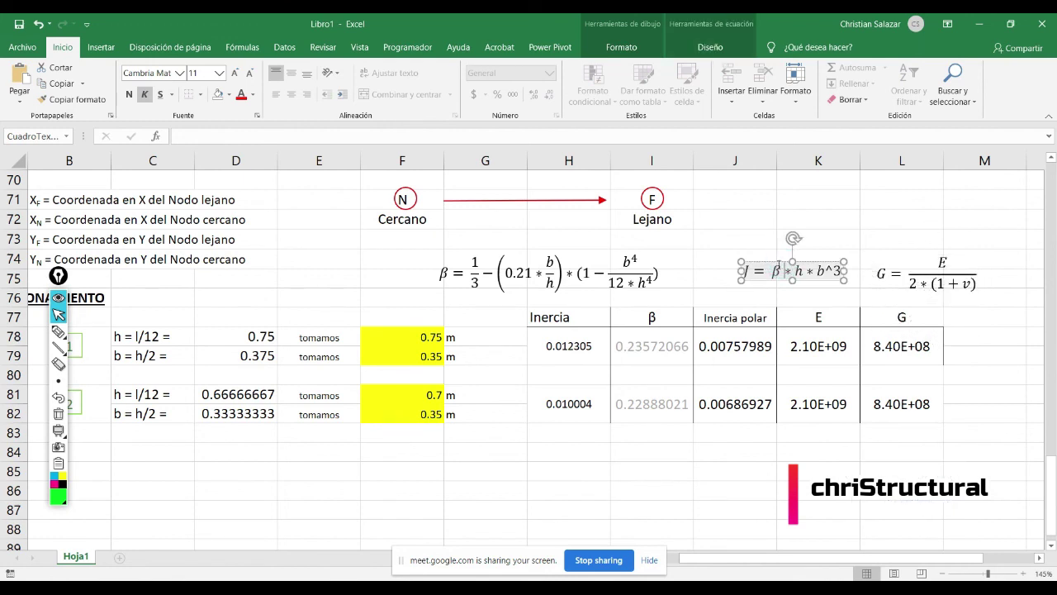
pyautogui.moveTo(777, 262); pyautogui.dragTo(750, 257)
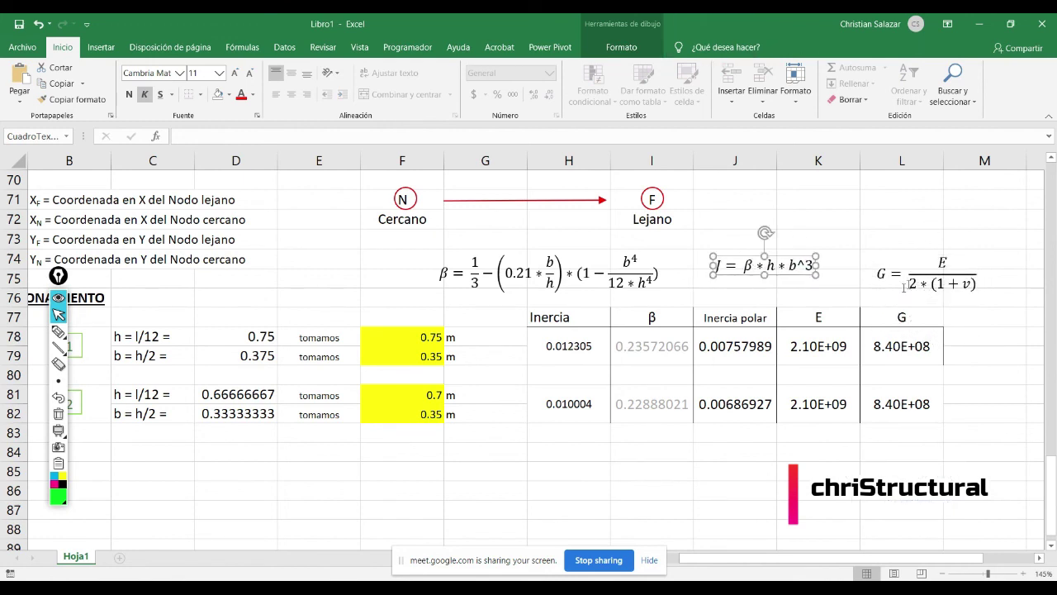
pyautogui.click(926, 256)
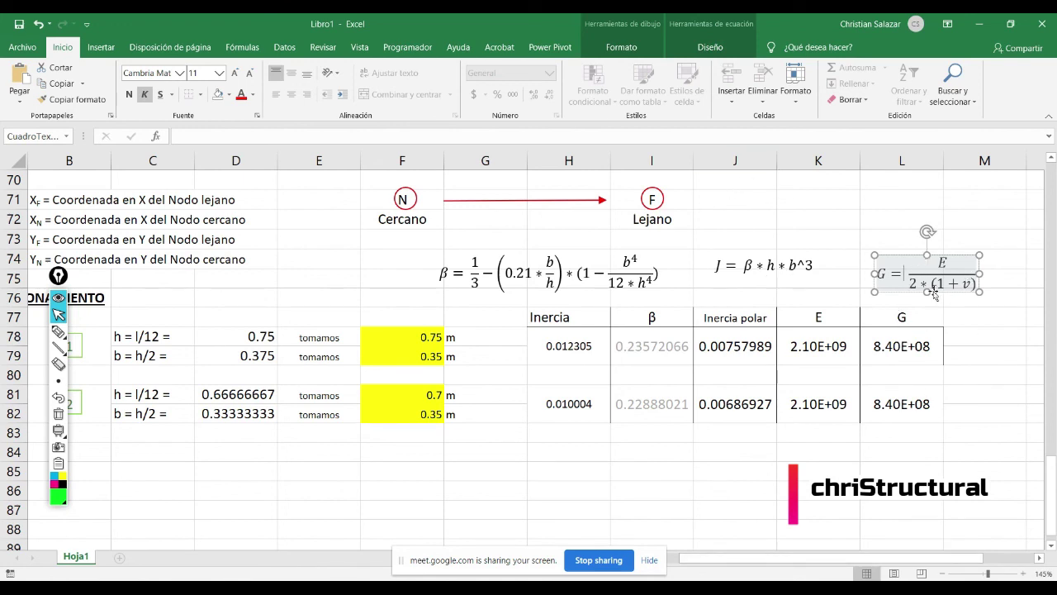
pyautogui.click(888, 512)
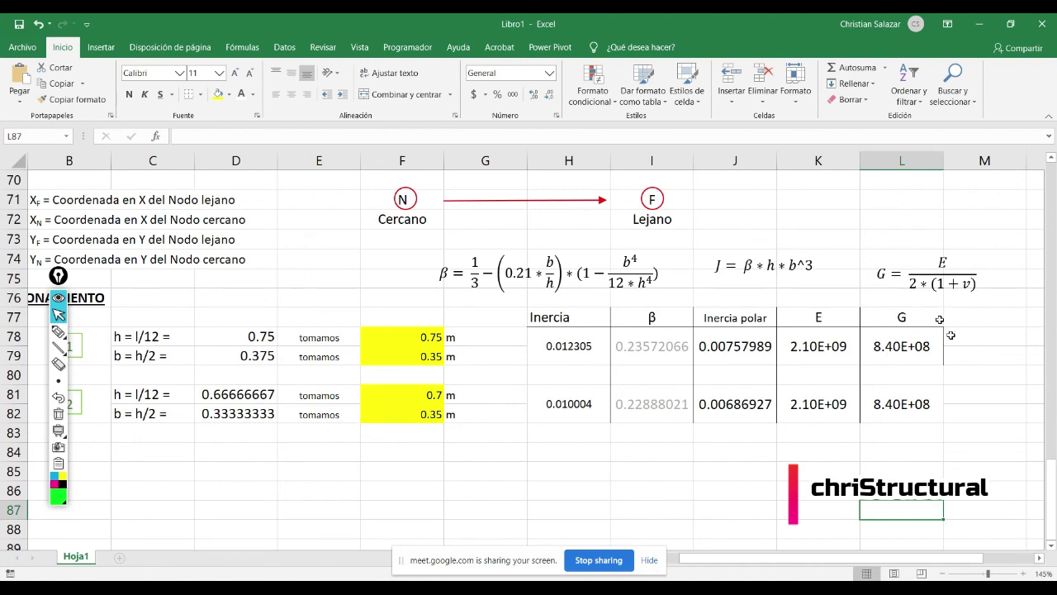
# Inspect the formula behind element 1's G value in L78, including its Poisson ratio, and keep it as is.
pyautogui.click(917, 342)
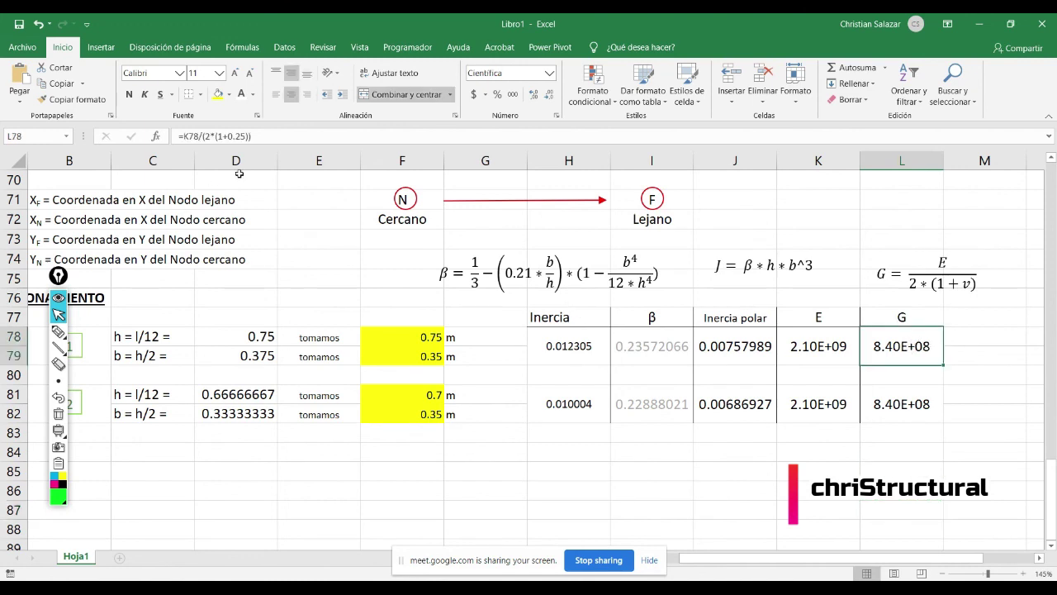
pyautogui.click(247, 135)
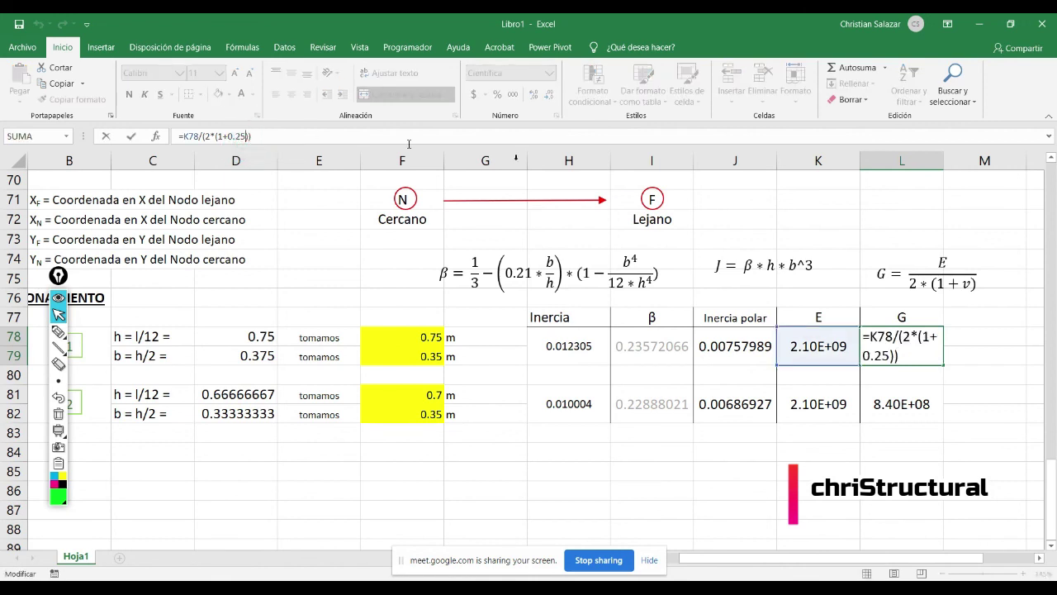
pyautogui.press('Return')
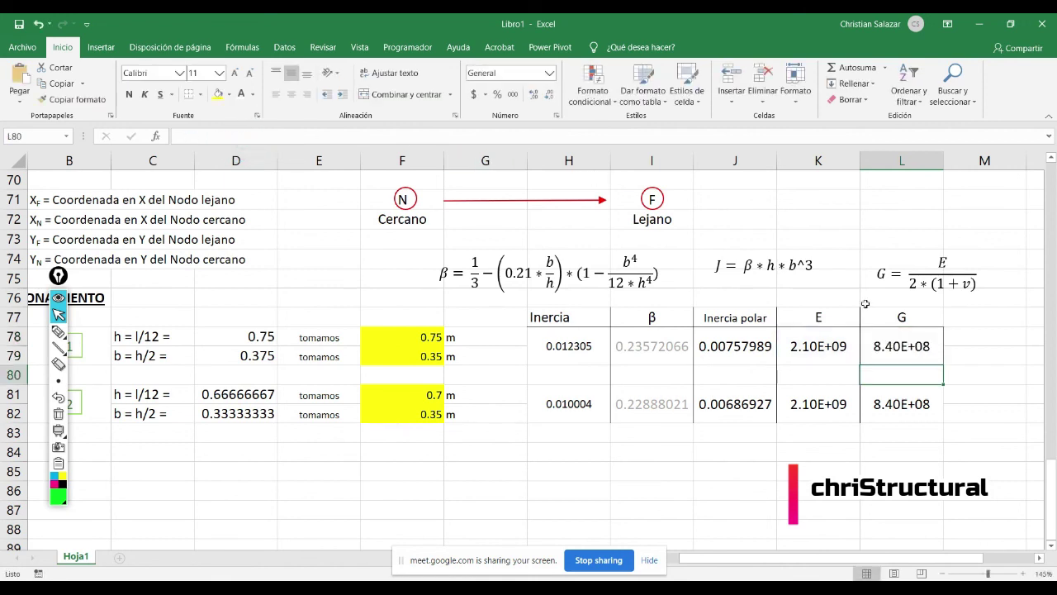
# Review the predimensioning table from column A together with its equations and the grid diagram farther up Hoja1.
pyautogui.scroll(1, 537, 371)
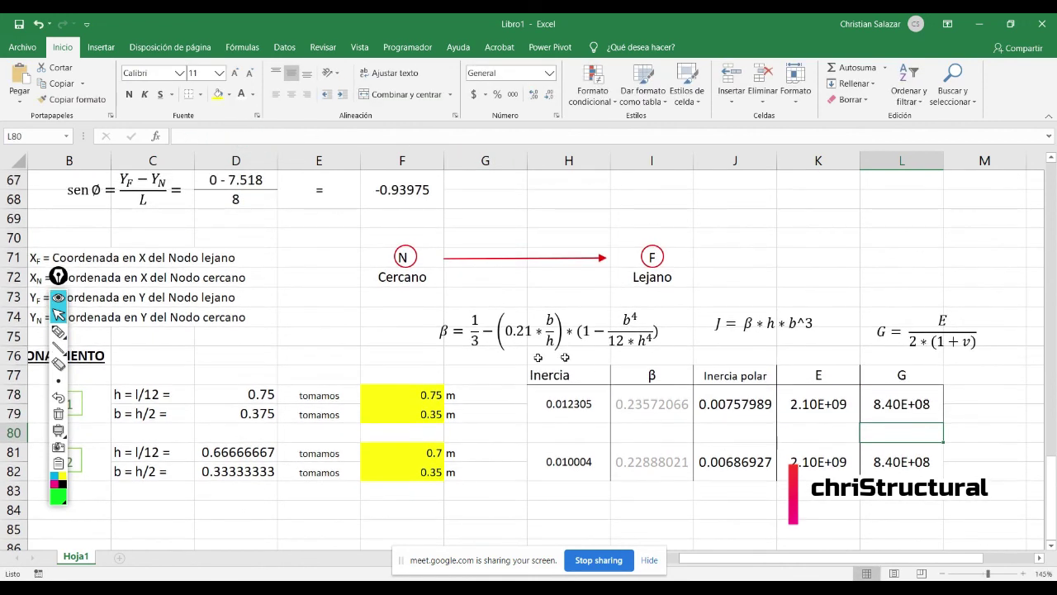
pyautogui.scroll(-1, 588, 370)
pyautogui.moveTo(888, 566); pyautogui.dragTo(820, 566)
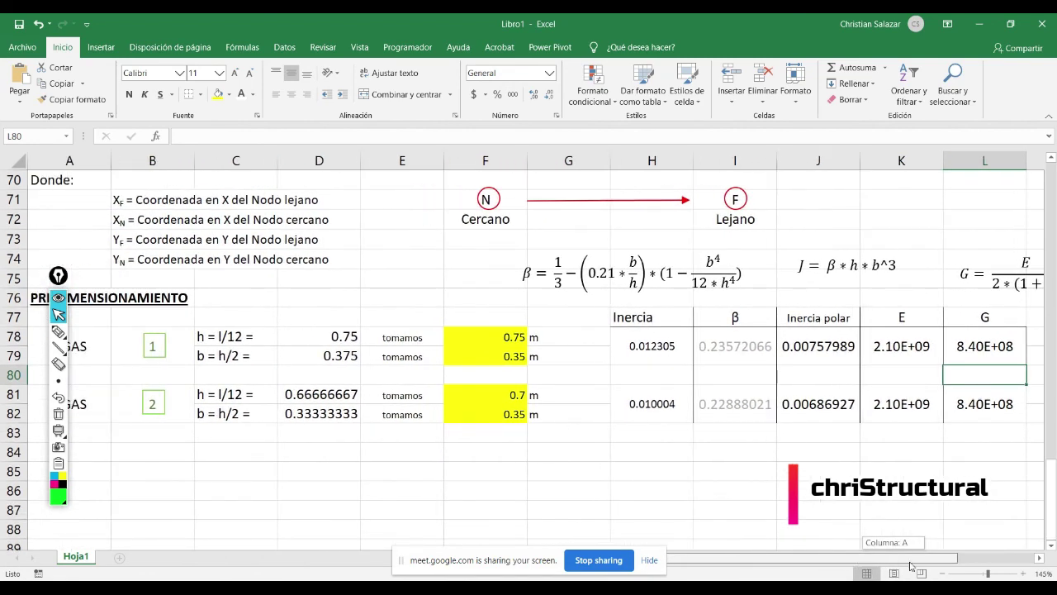
pyautogui.moveTo(911, 565); pyautogui.dragTo(869, 566)
pyautogui.scroll(3, 628, 492)
pyautogui.scroll(14, 620, 482)
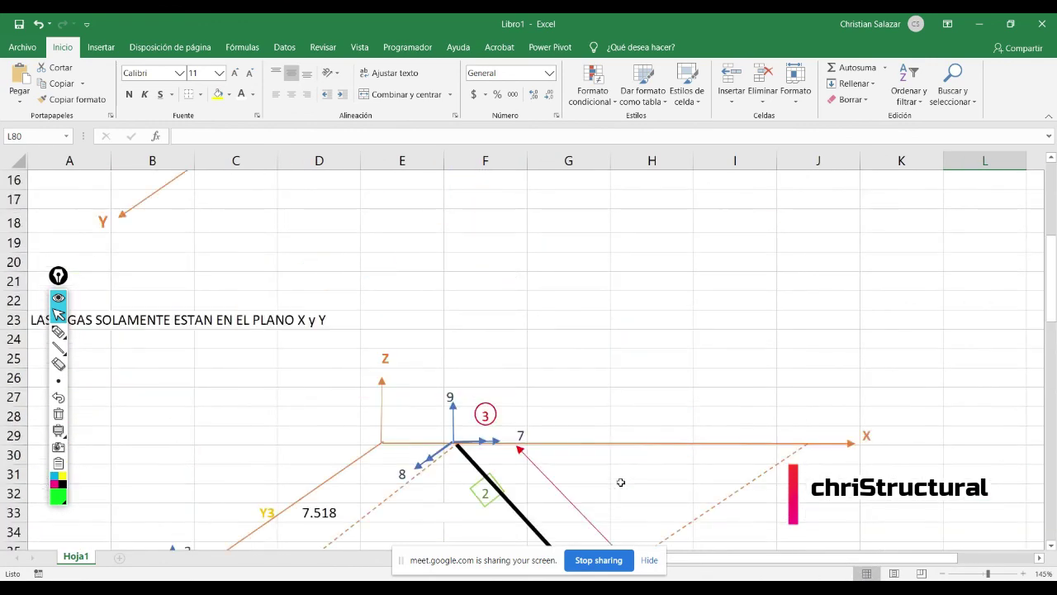
pyautogui.scroll(-12, 624, 479)
pyautogui.scroll(-6, 628, 477)
pyautogui.scroll(1, 627, 471)
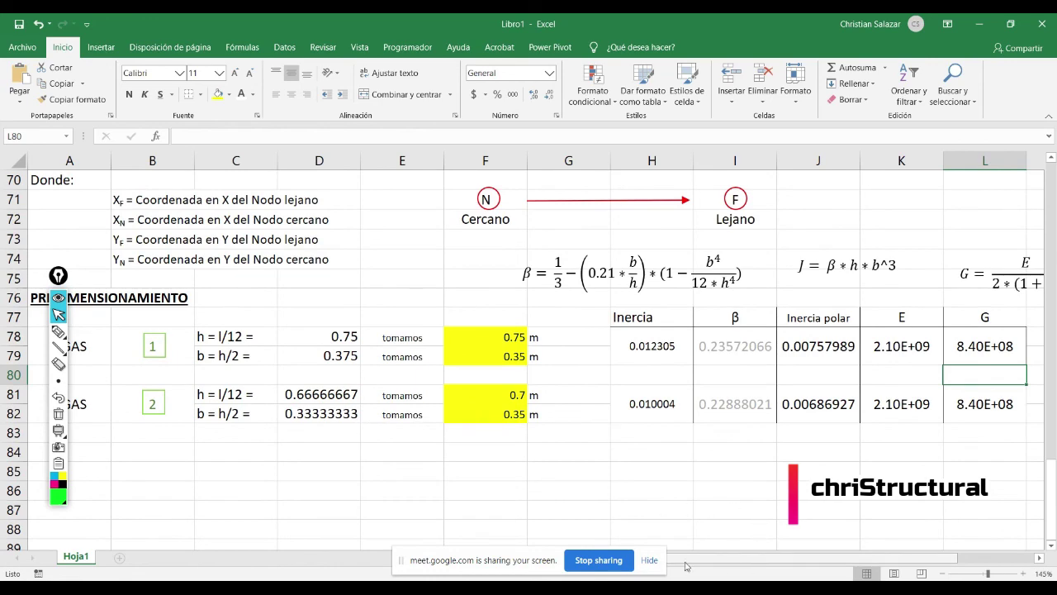
# Hide the screen-sharing notice and go over the node coordinates and loaded grid diagram, ending at the blank rows below the property table.
pyautogui.click(649, 560)
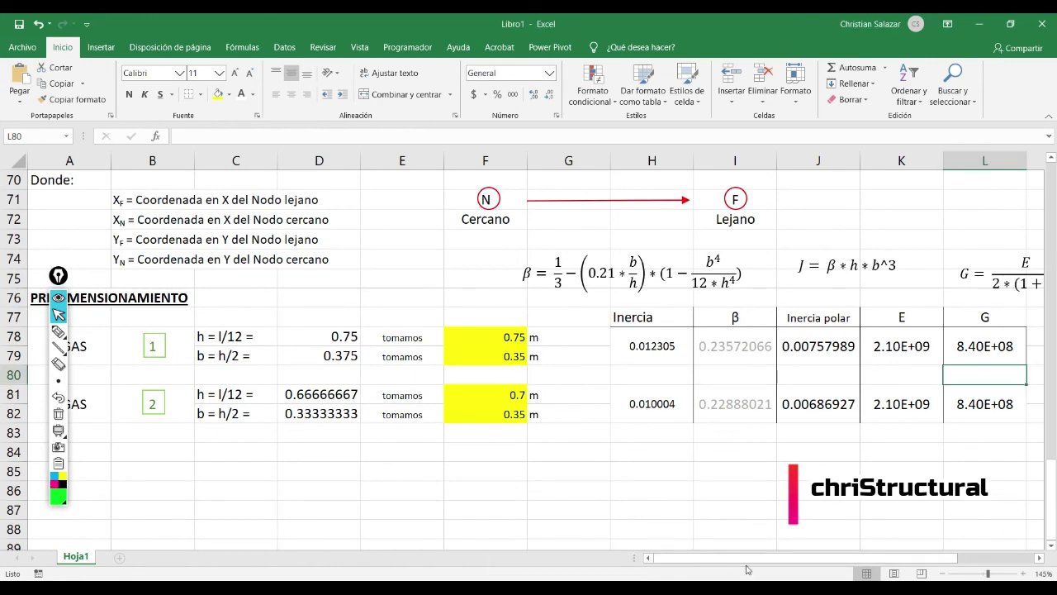
pyautogui.moveTo(765, 562)
pyautogui.mouseDown()
pyautogui.moveTo(789, 561)
pyautogui.moveTo(765, 562)
pyautogui.mouseUp()
pyautogui.scroll(16, 472, 484)
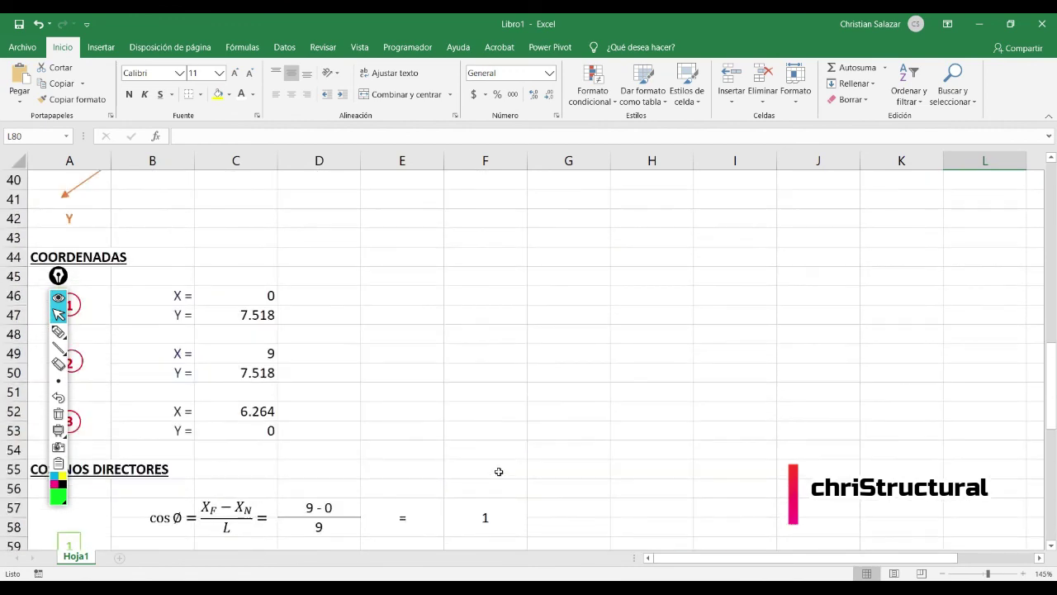
pyautogui.scroll(6, 500, 473)
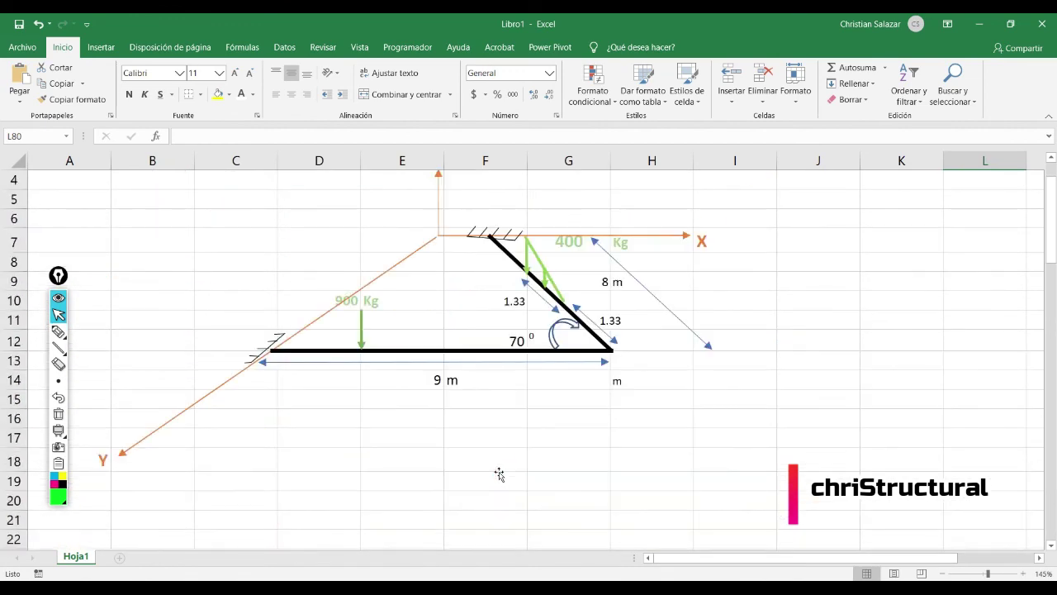
pyautogui.scroll(-20, 499, 473)
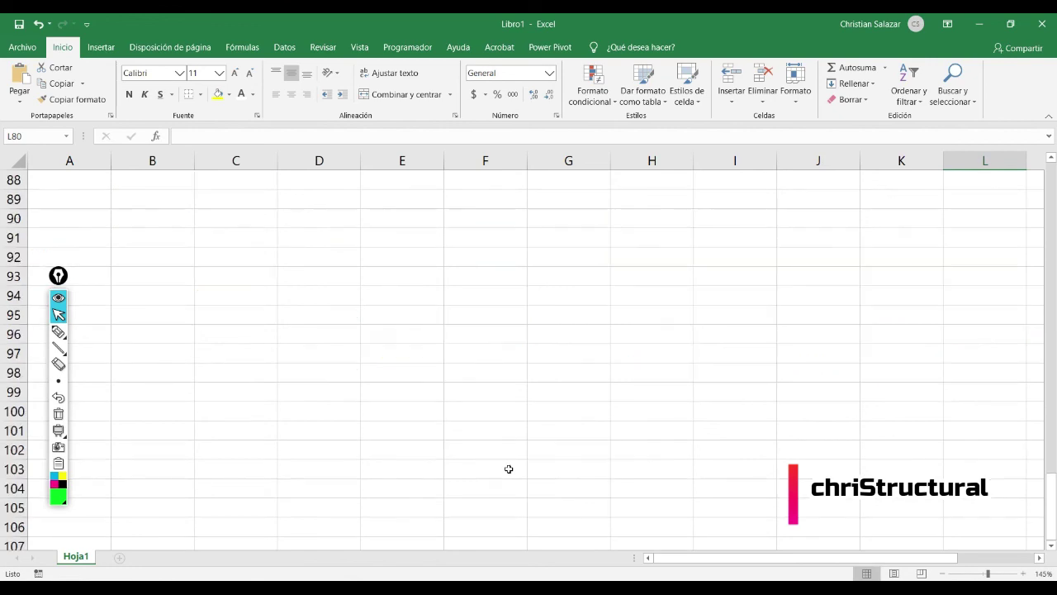
# Switch to analisis matricial 1-2020.docx in Word and go to section 5.2, the grid's local-axis stiffness matrix.
pyautogui.scroll(6, 508, 468)
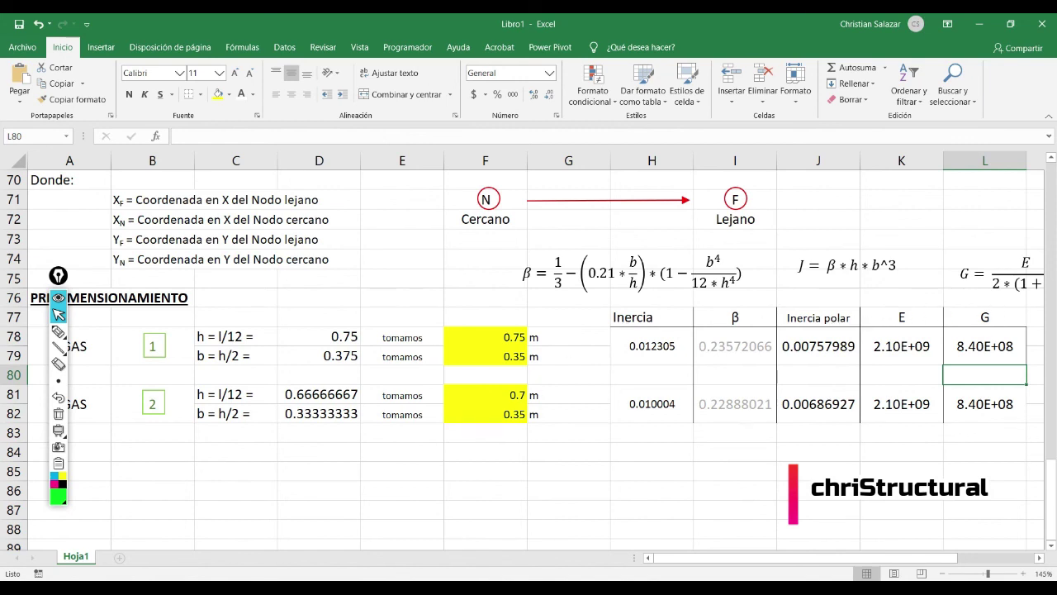
pyautogui.hotkey('alt', 'Tab')
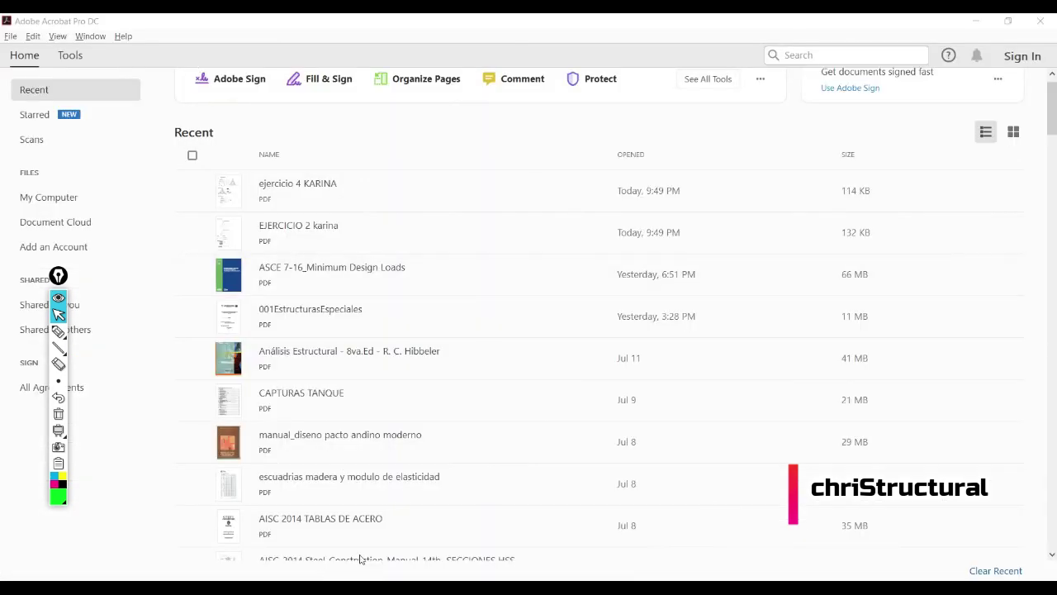
pyautogui.moveTo(358, 578)
pyautogui.click(417, 537)
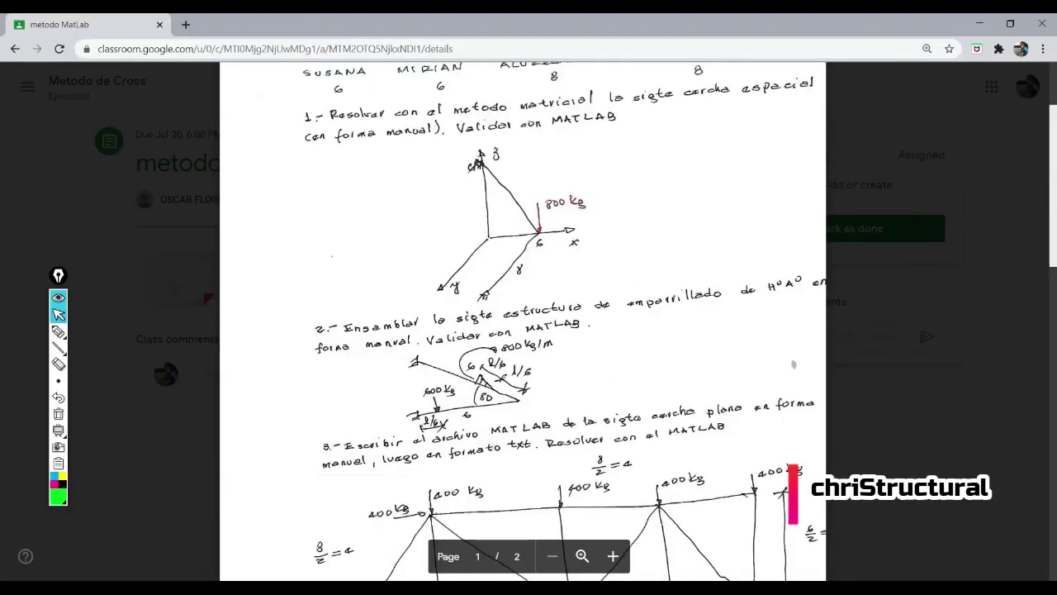
pyautogui.moveTo(429, 586)
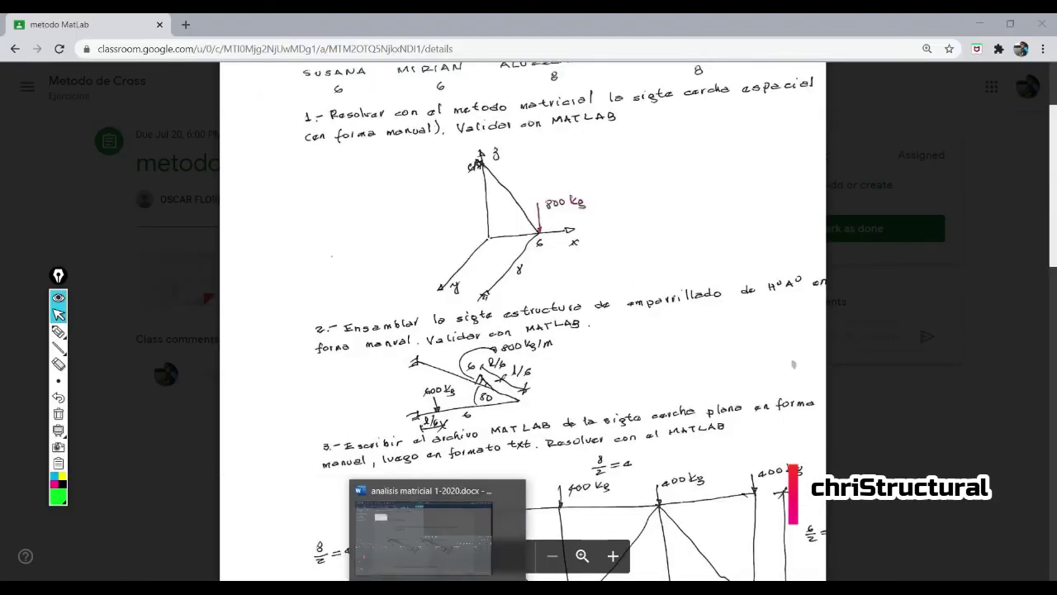
pyautogui.click(429, 537)
pyautogui.scroll(-4, 584, 345)
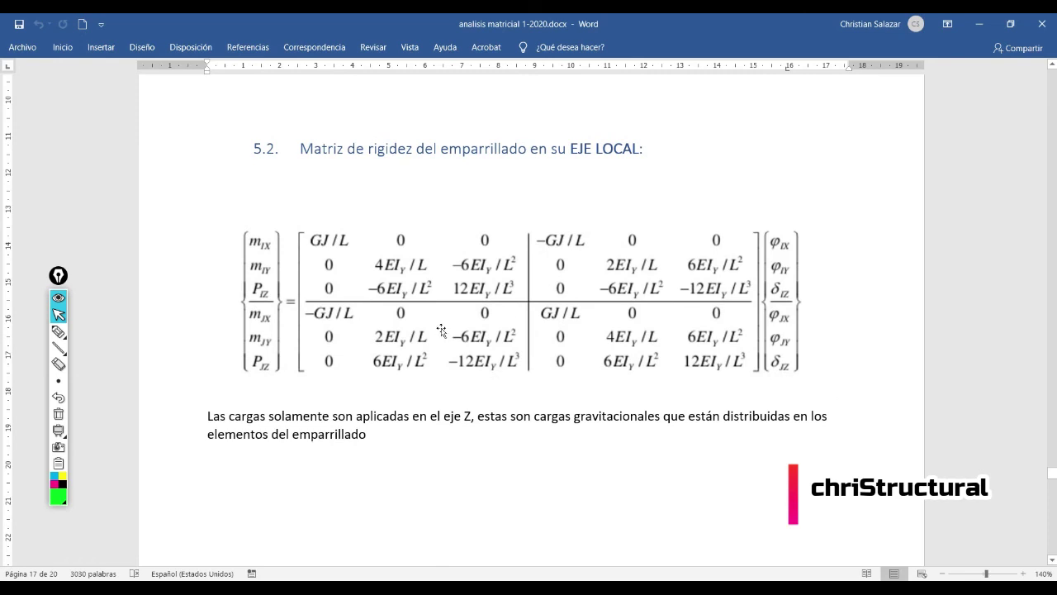
# Mark the GJ/L term in the matrix's first row with a green pen underscore and check mark.
pyautogui.click(57, 330)
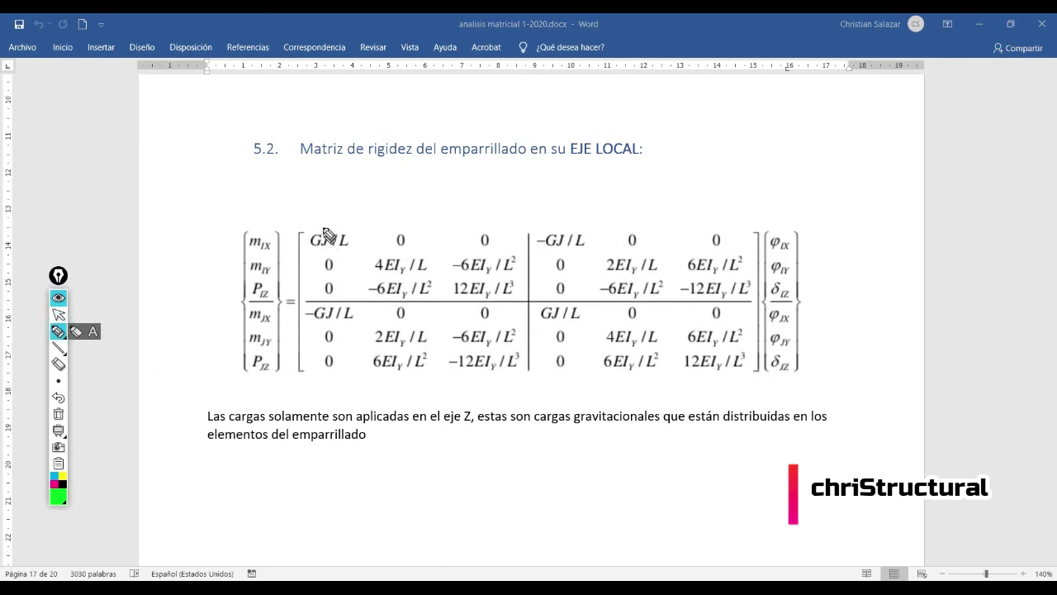
pyautogui.moveTo(322, 230); pyautogui.dragTo(364, 220)
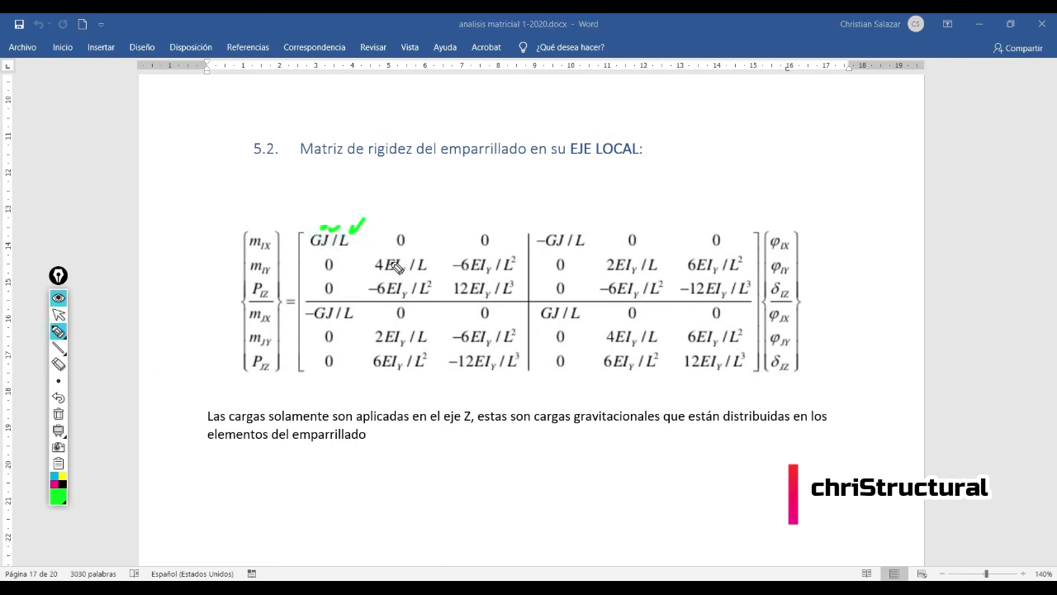